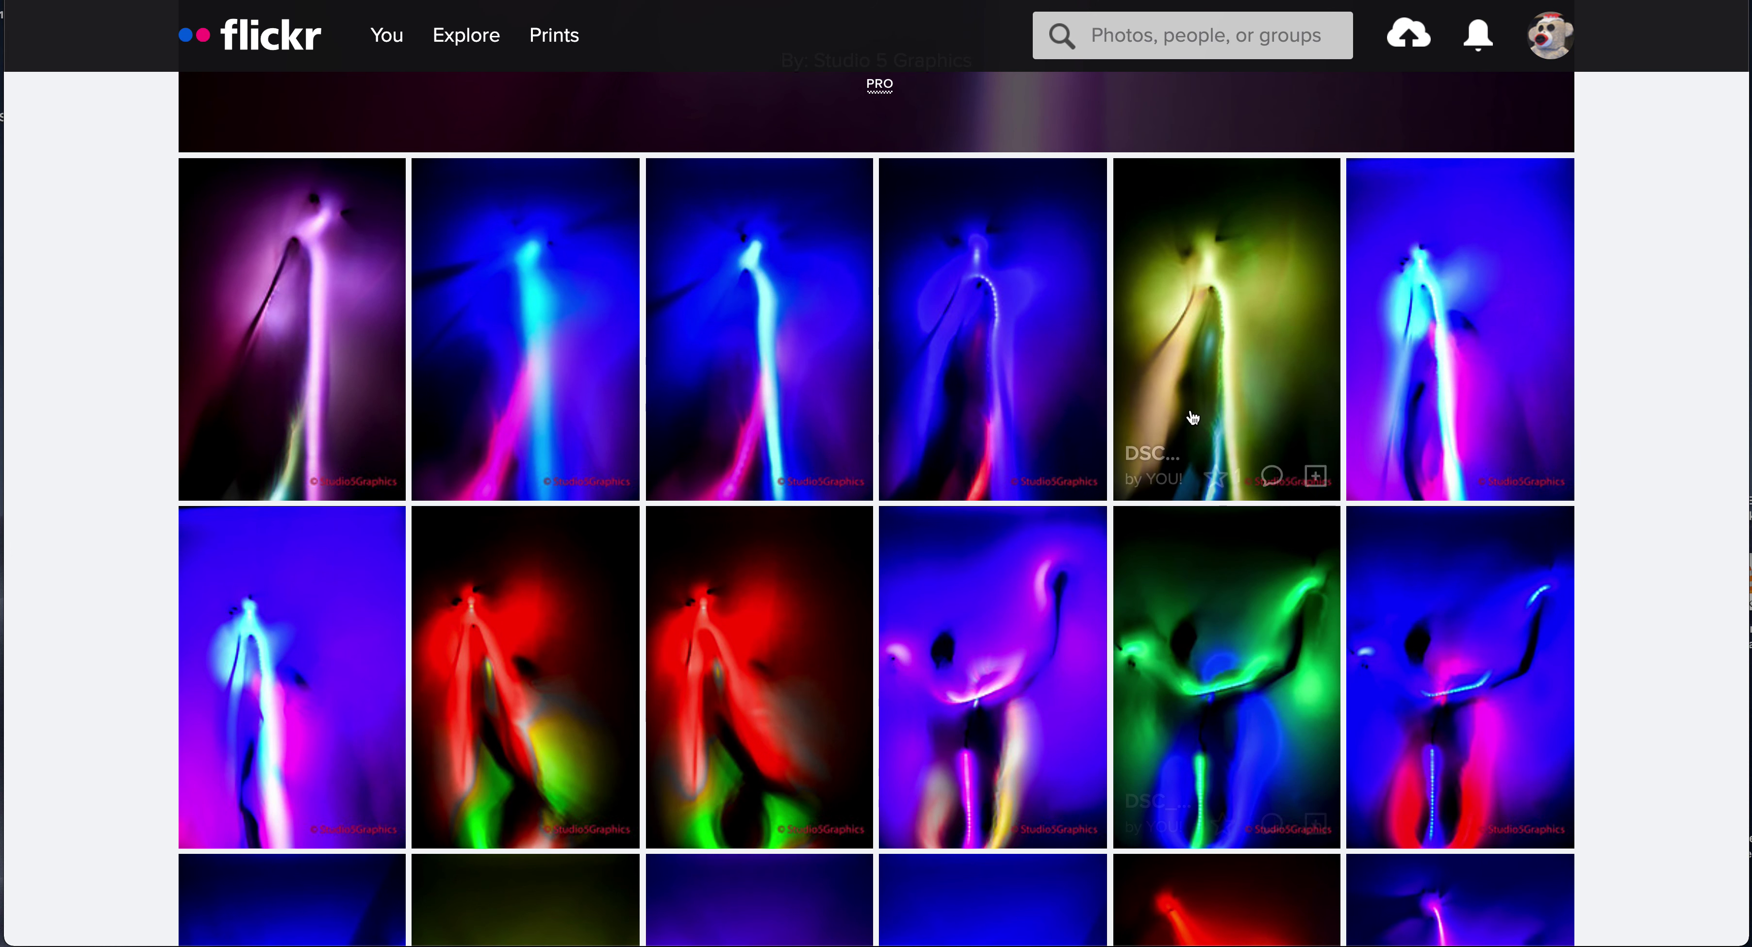
Step: Browse the light-painting photos in the "Translum and LED's" album, from its header down through the rows
scroll(1190, 414, up, 5)
scroll(1191, 415, down, 1)
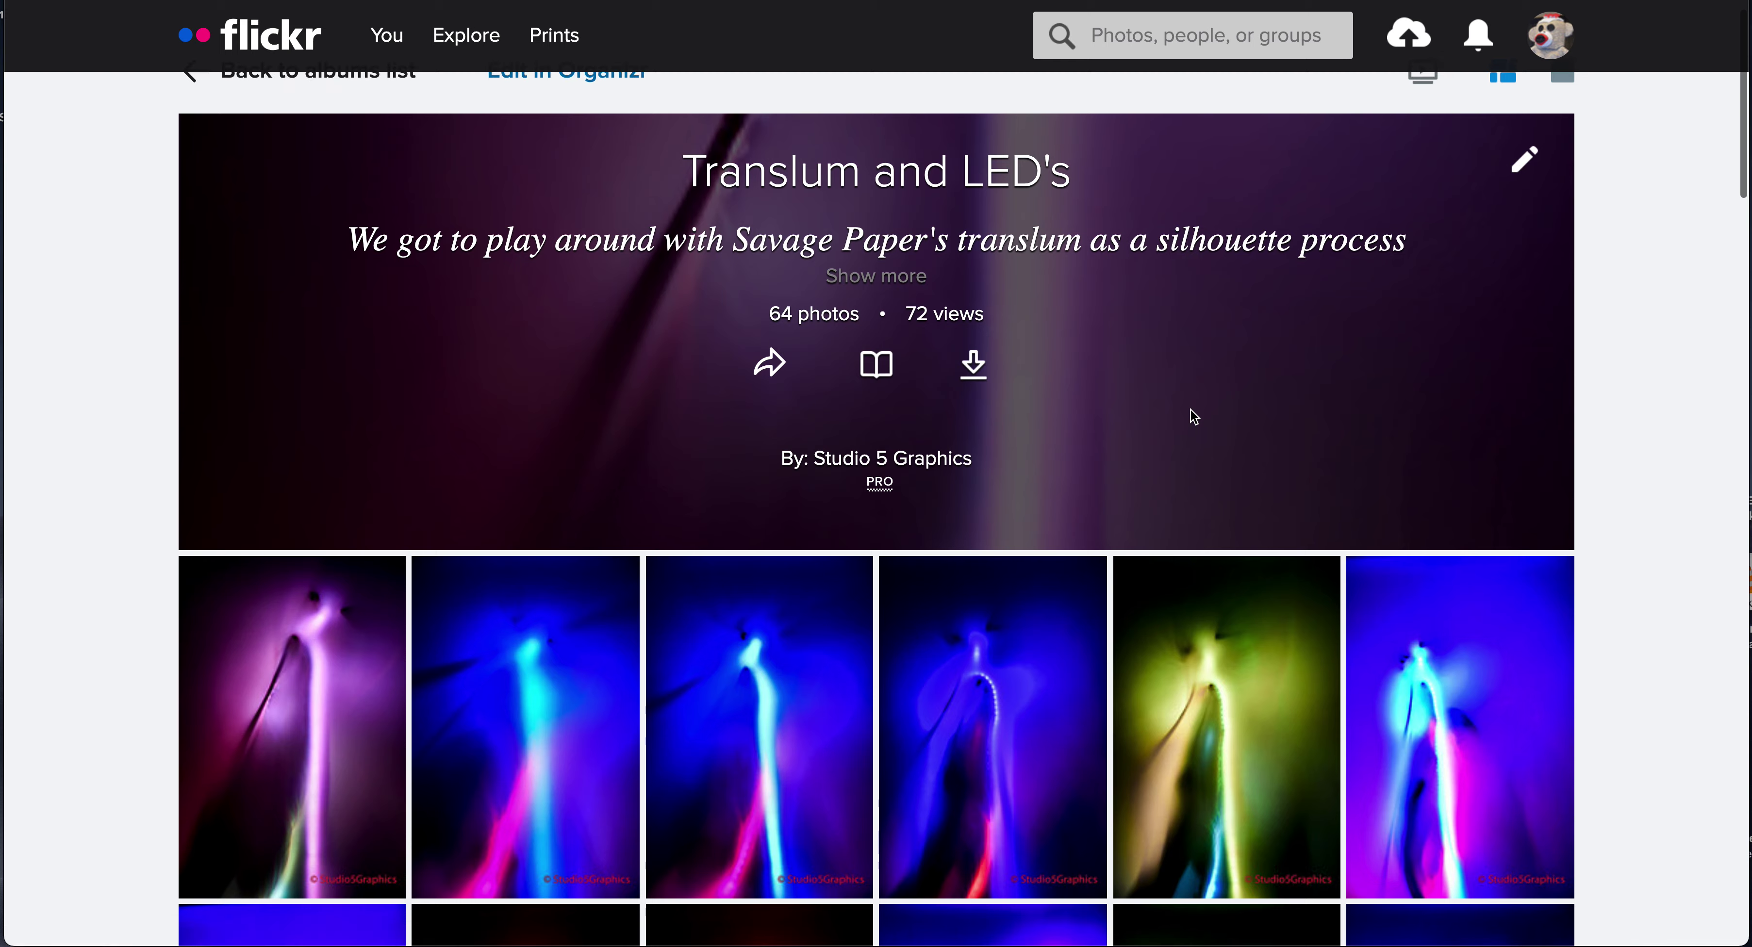
scroll(1194, 417, down, 6)
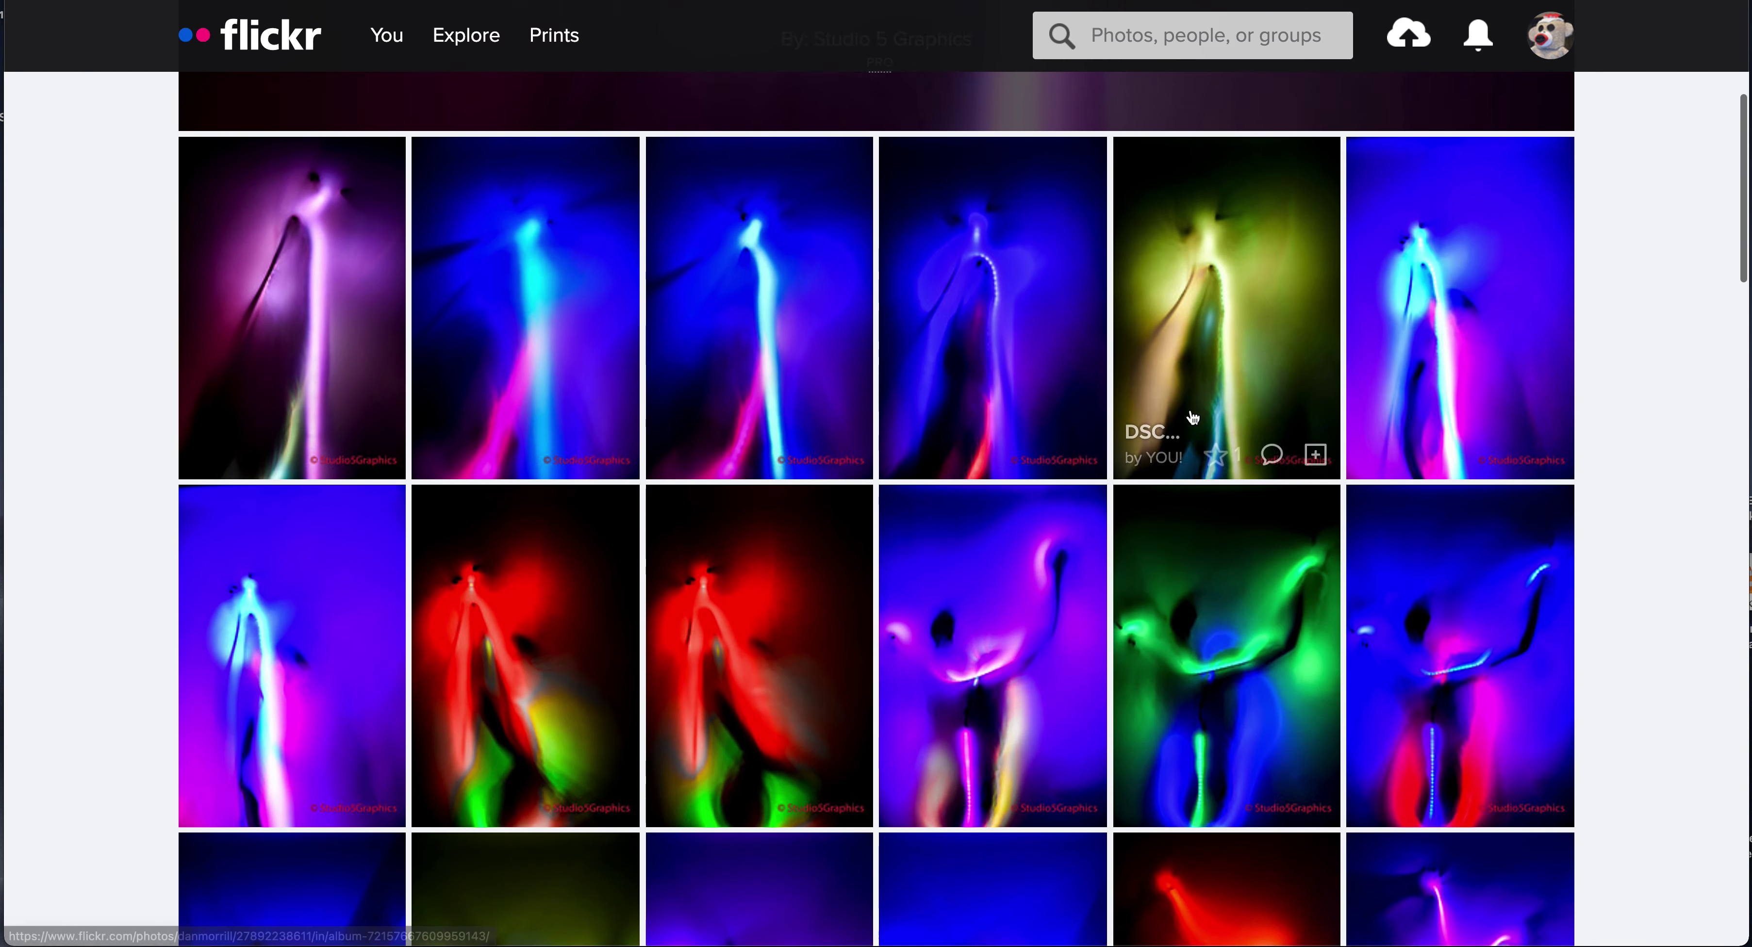
scroll(1192, 416, down, 1)
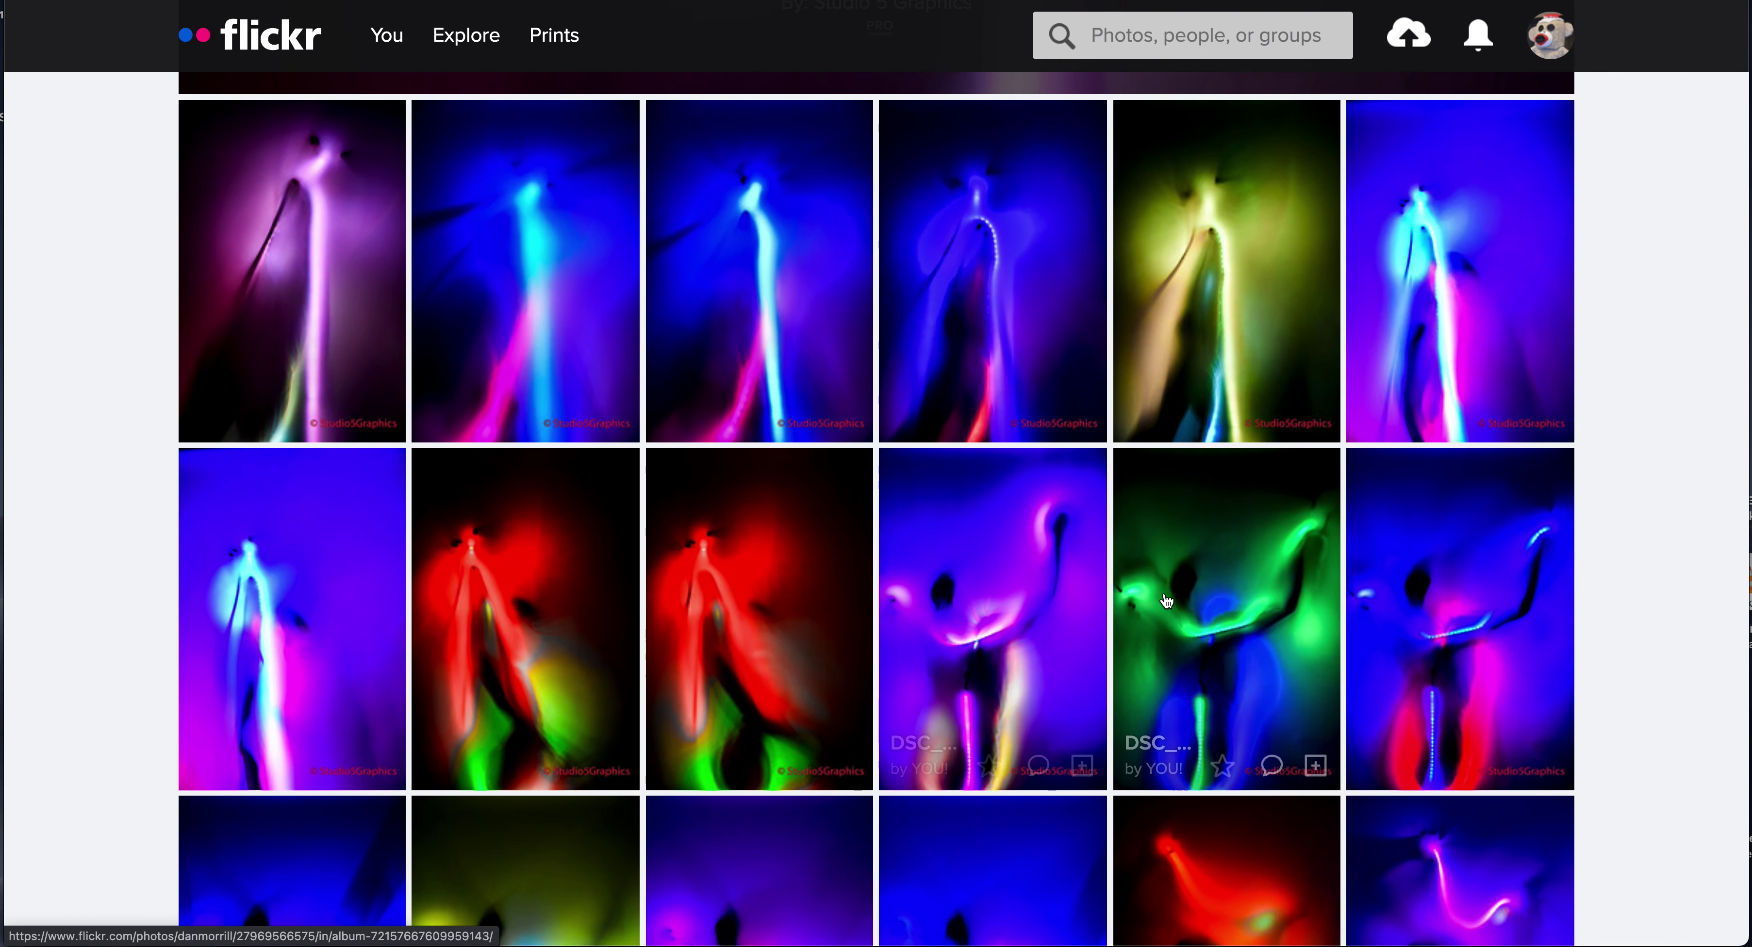
scroll(1259, 567, down, 1)
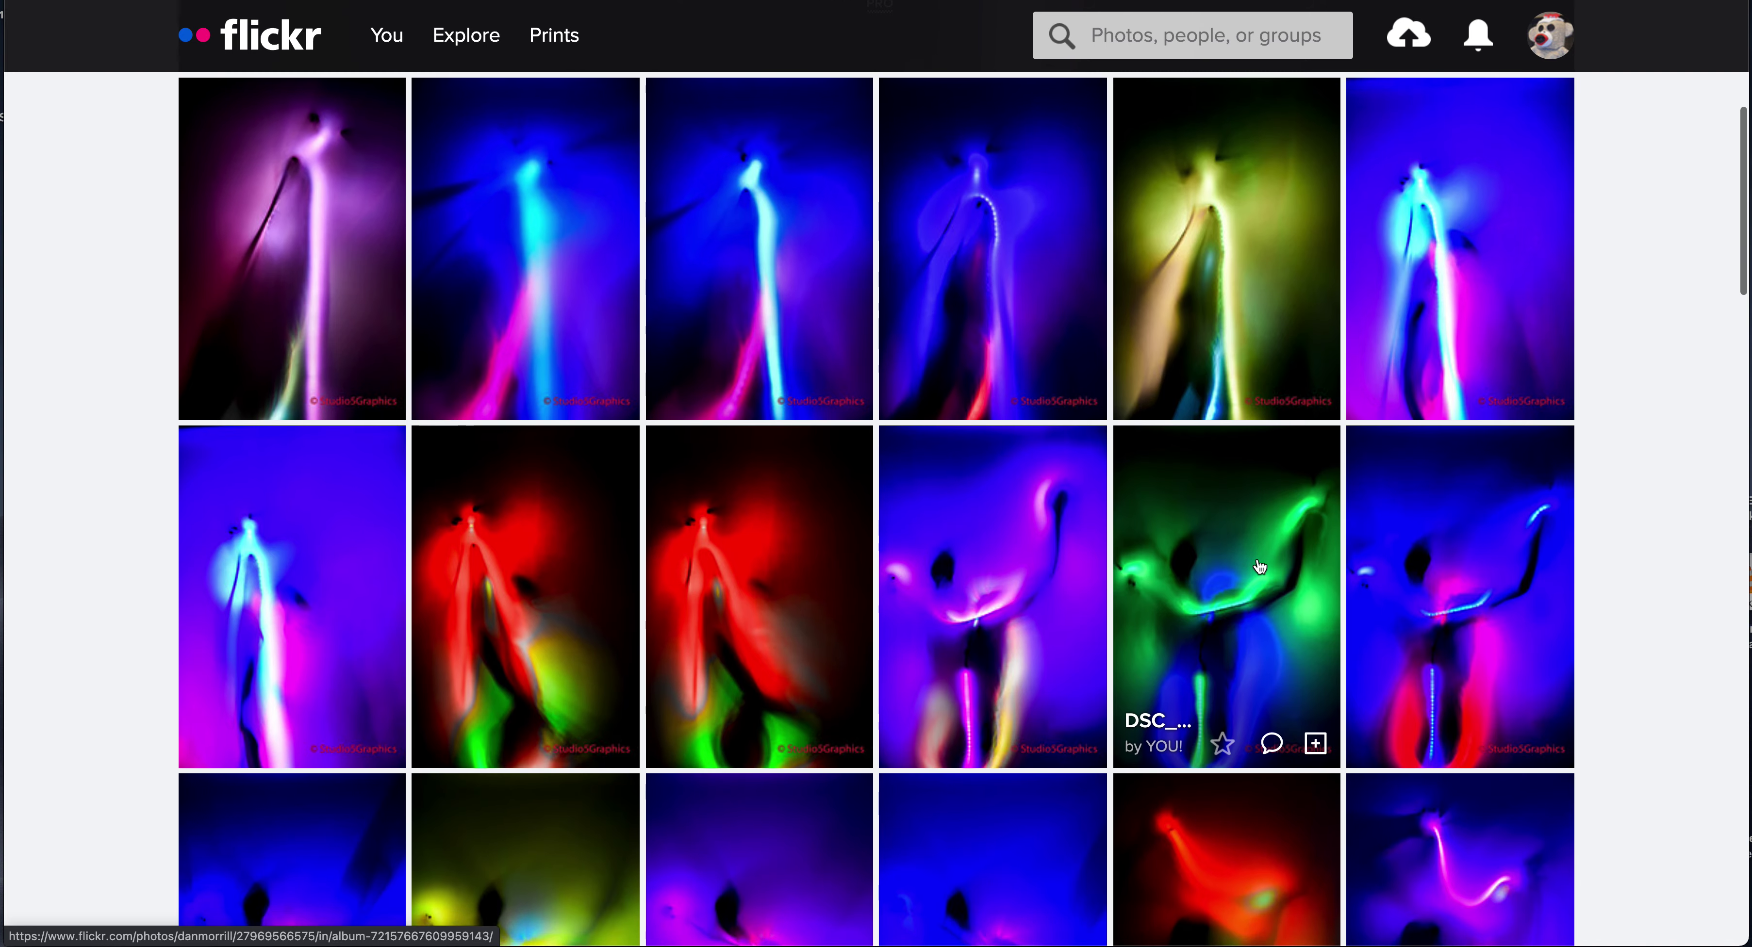
scroll(1259, 567, down, 10)
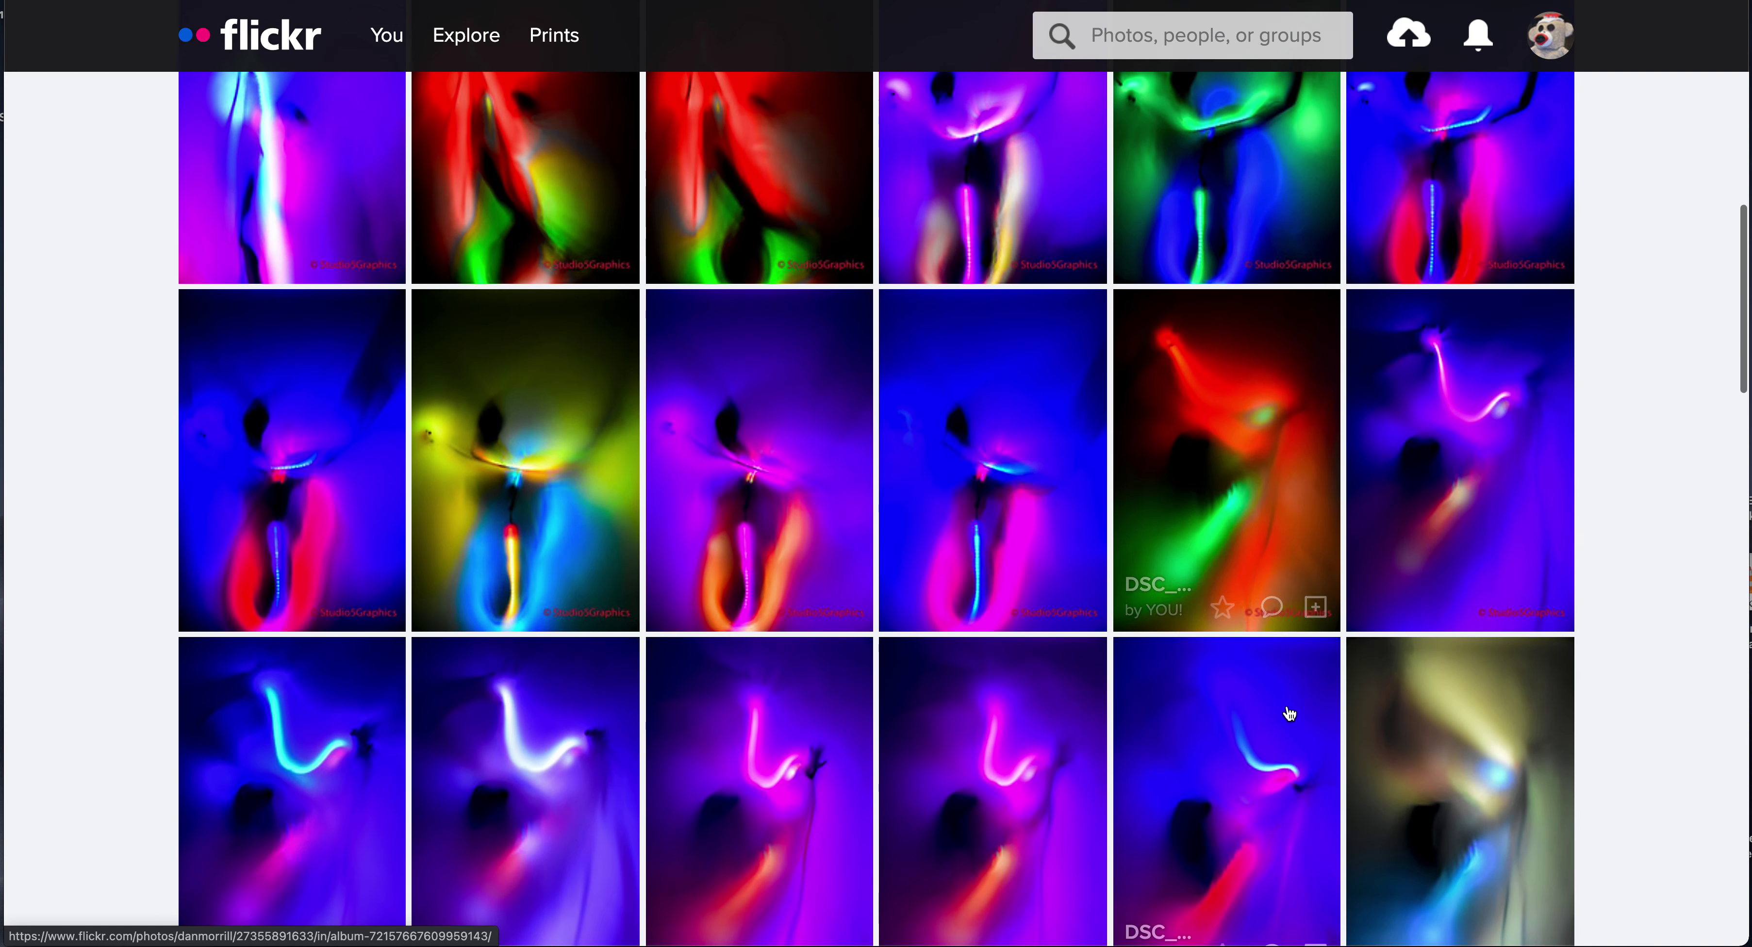
scroll(1298, 579, down, 3)
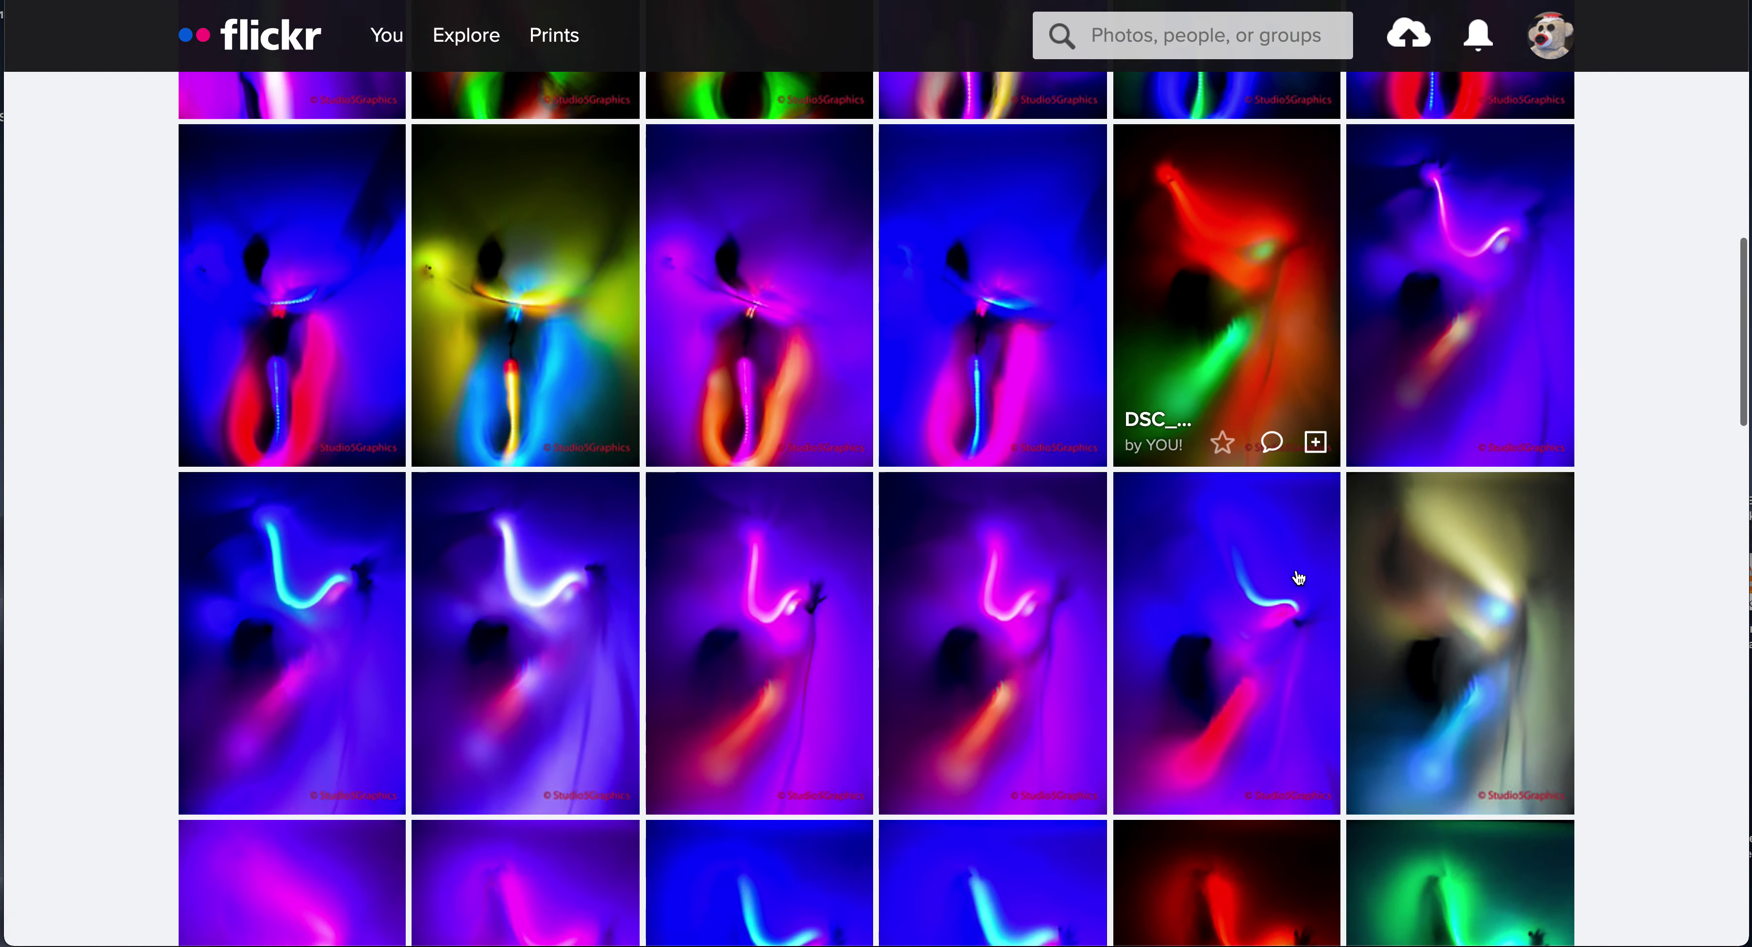
scroll(1298, 578, down, 12)
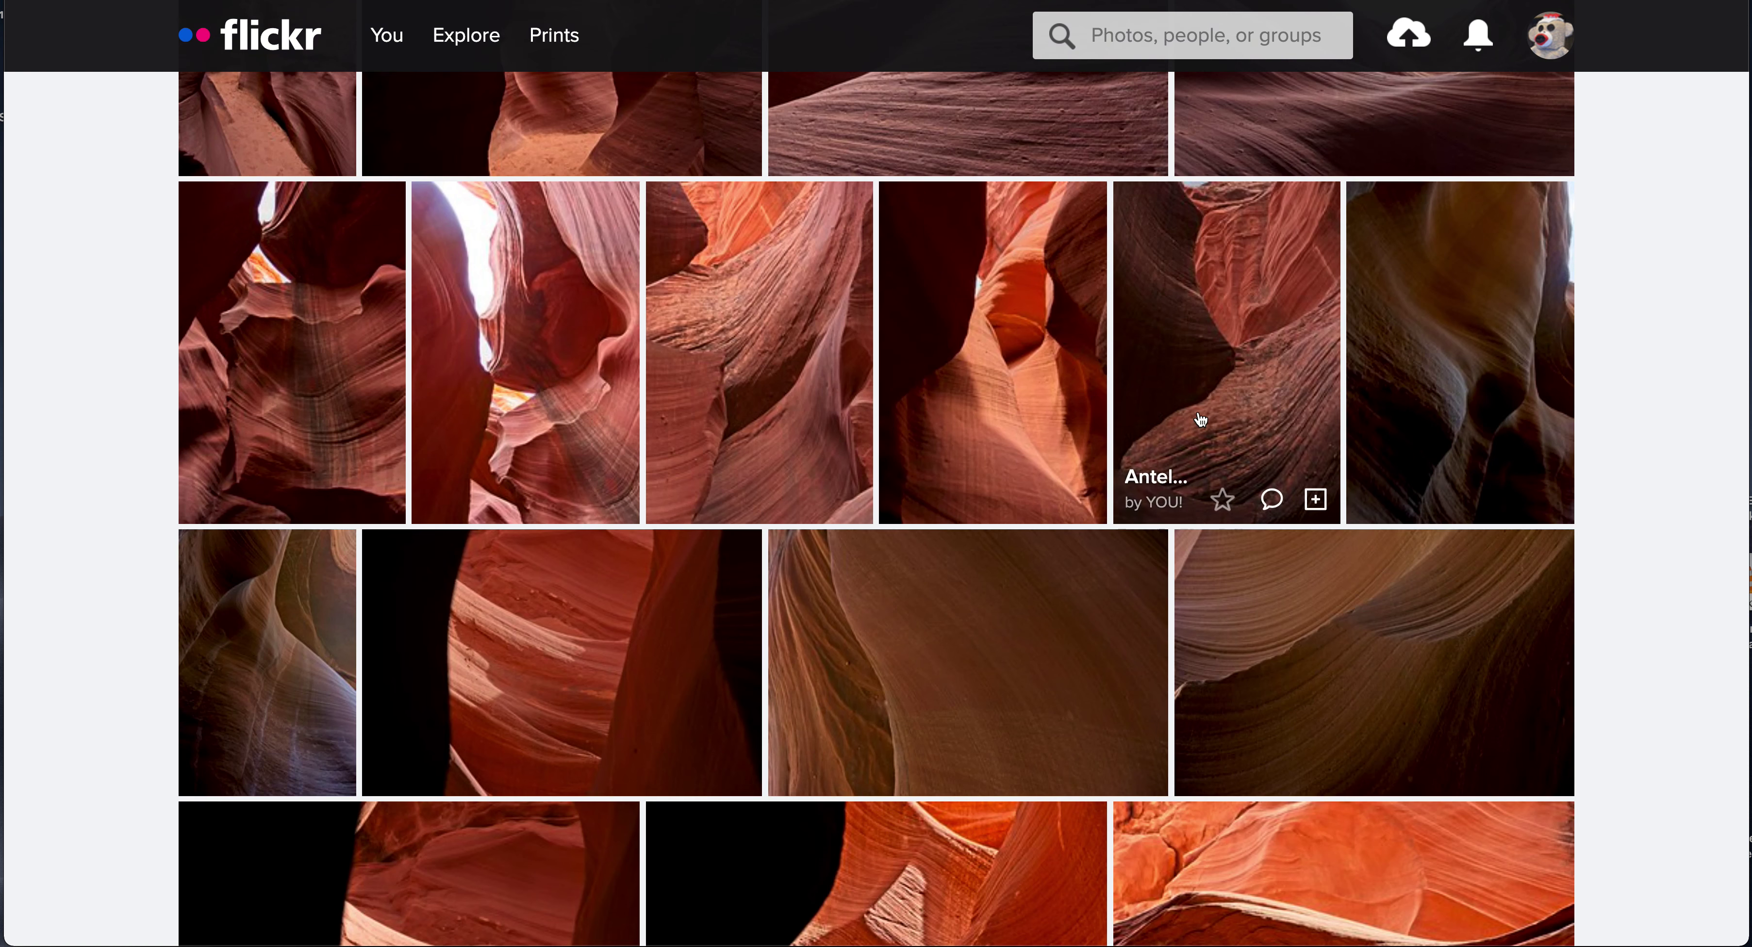
Step: Look over the header description and first photos of the "Antelope Canyon Arizona" album
scroll(1200, 420, up, 15)
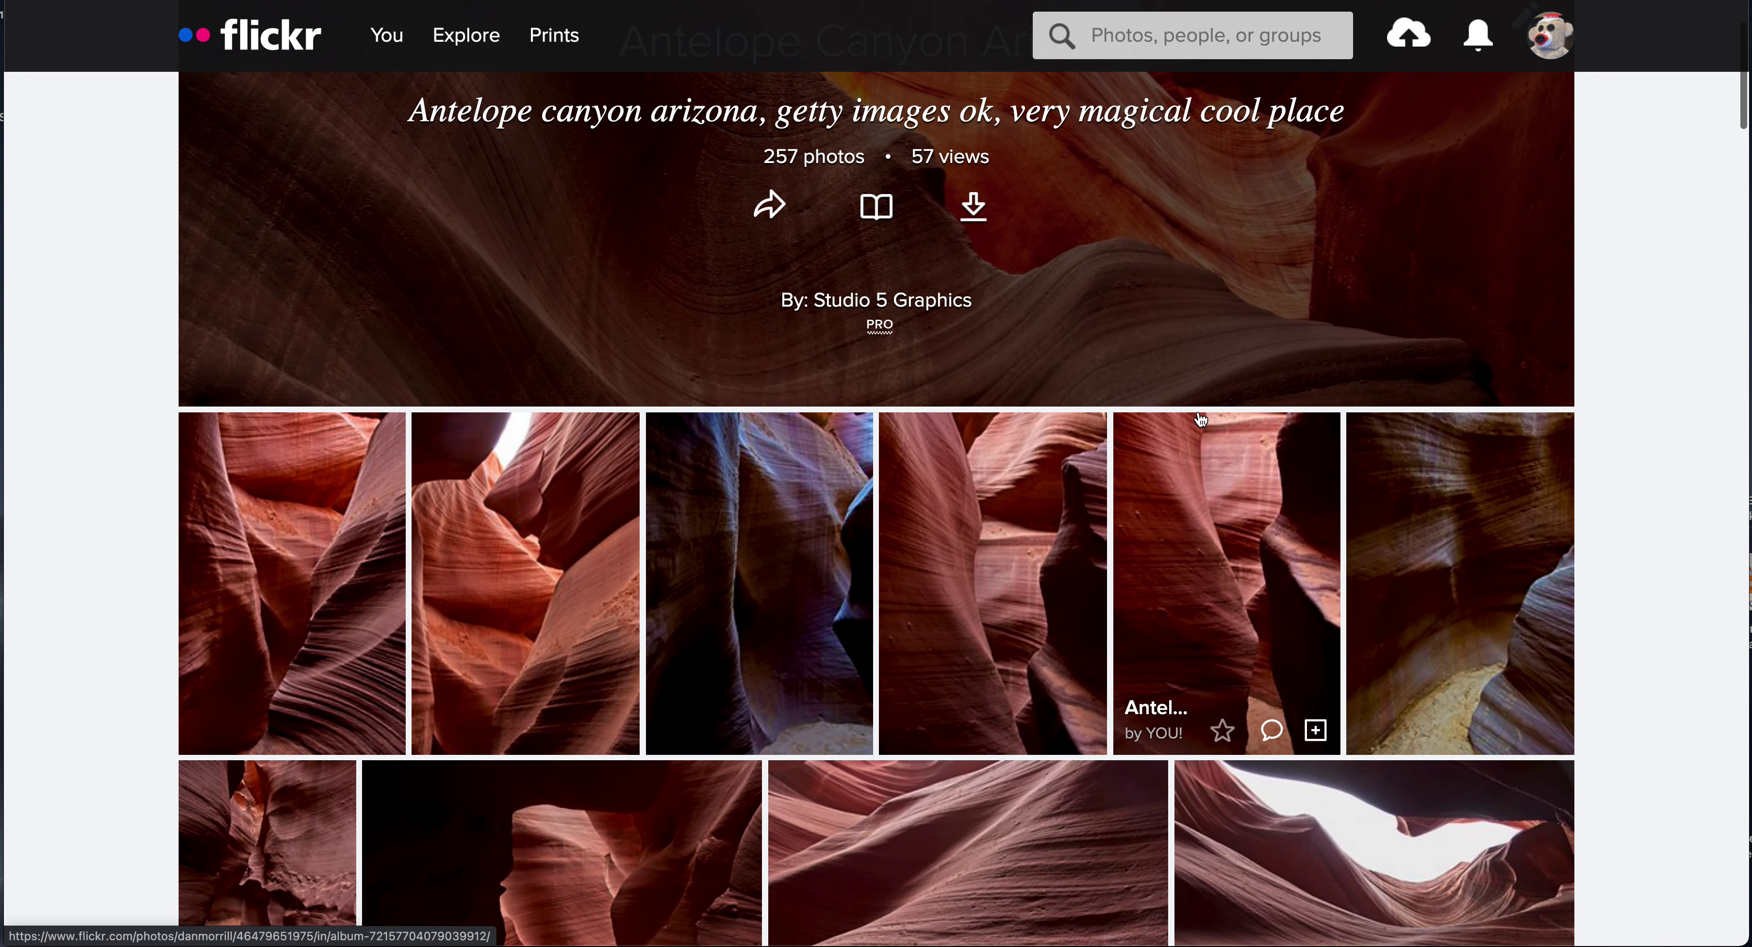
scroll(1200, 419, up, 2)
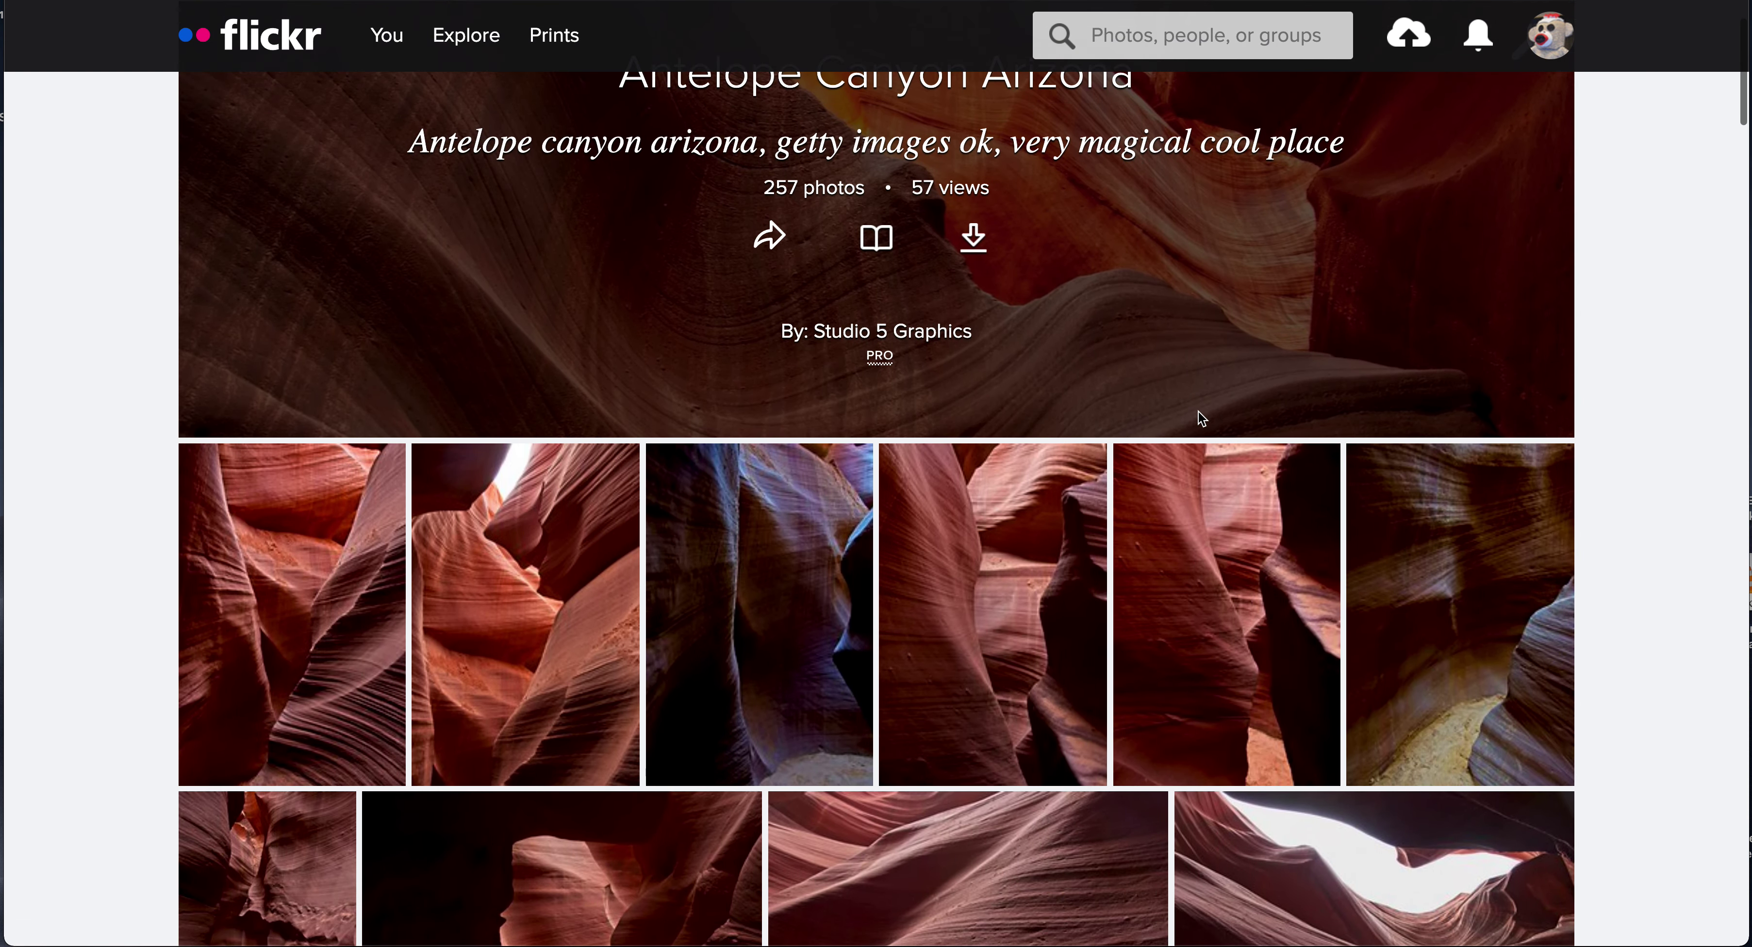
scroll(1200, 420, down, 4)
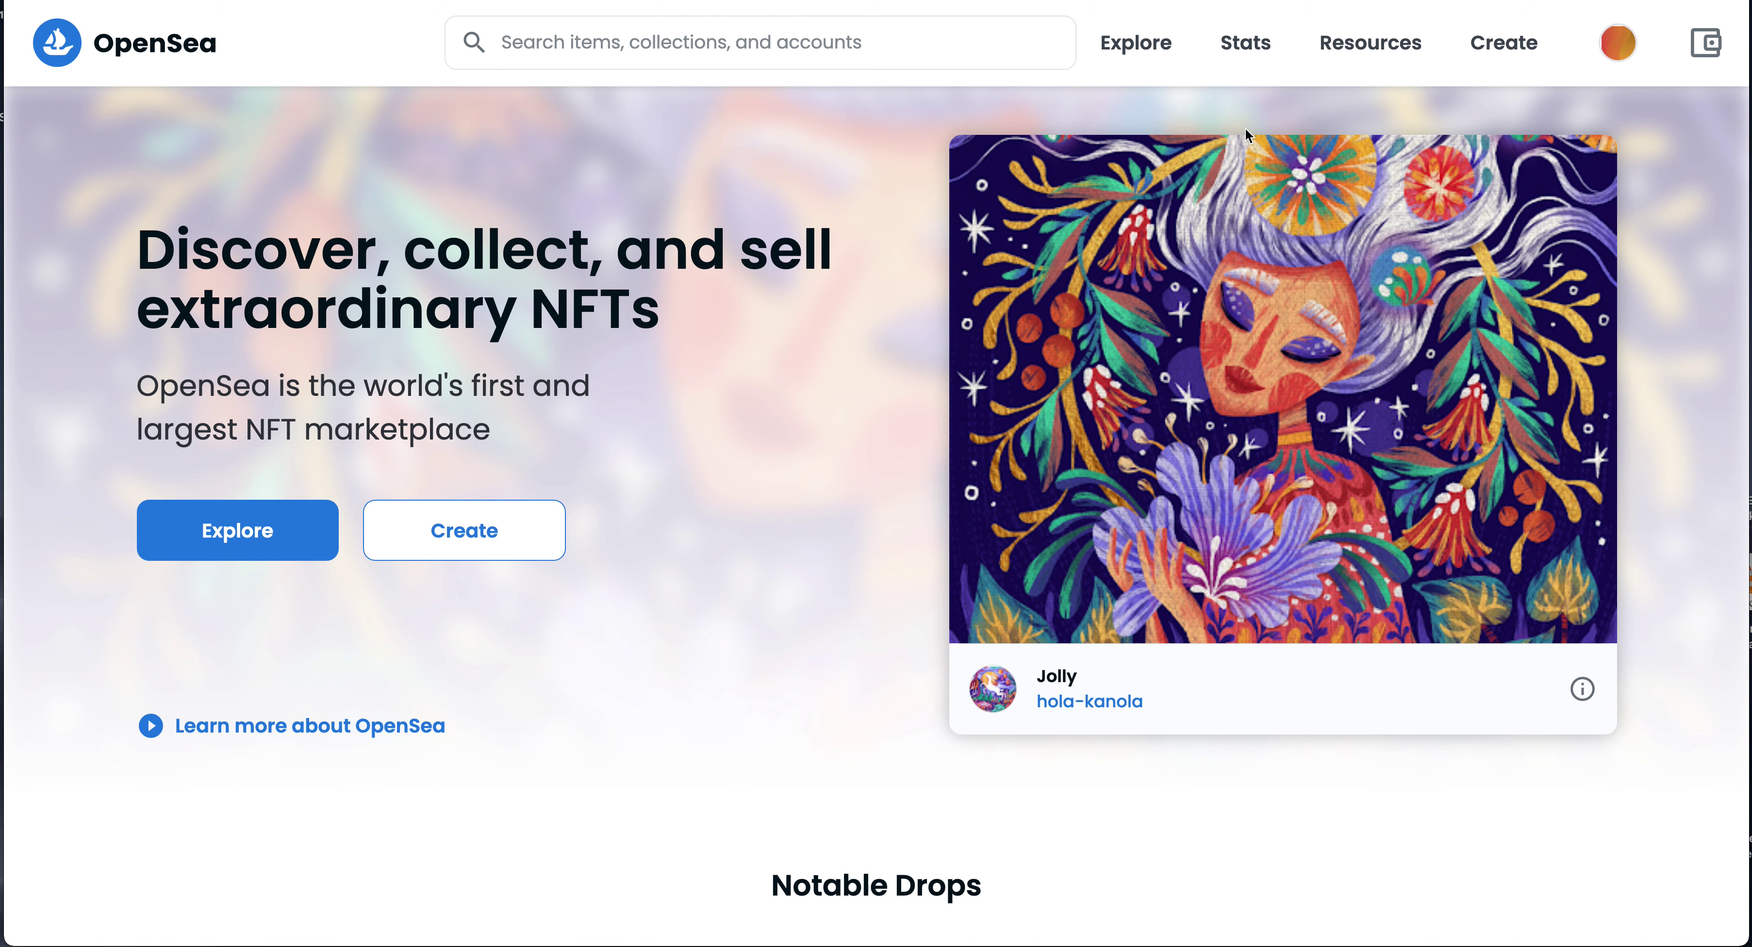
Step: Switch to OpenSea, open the form for creating a new item and review its fields
click(1503, 44)
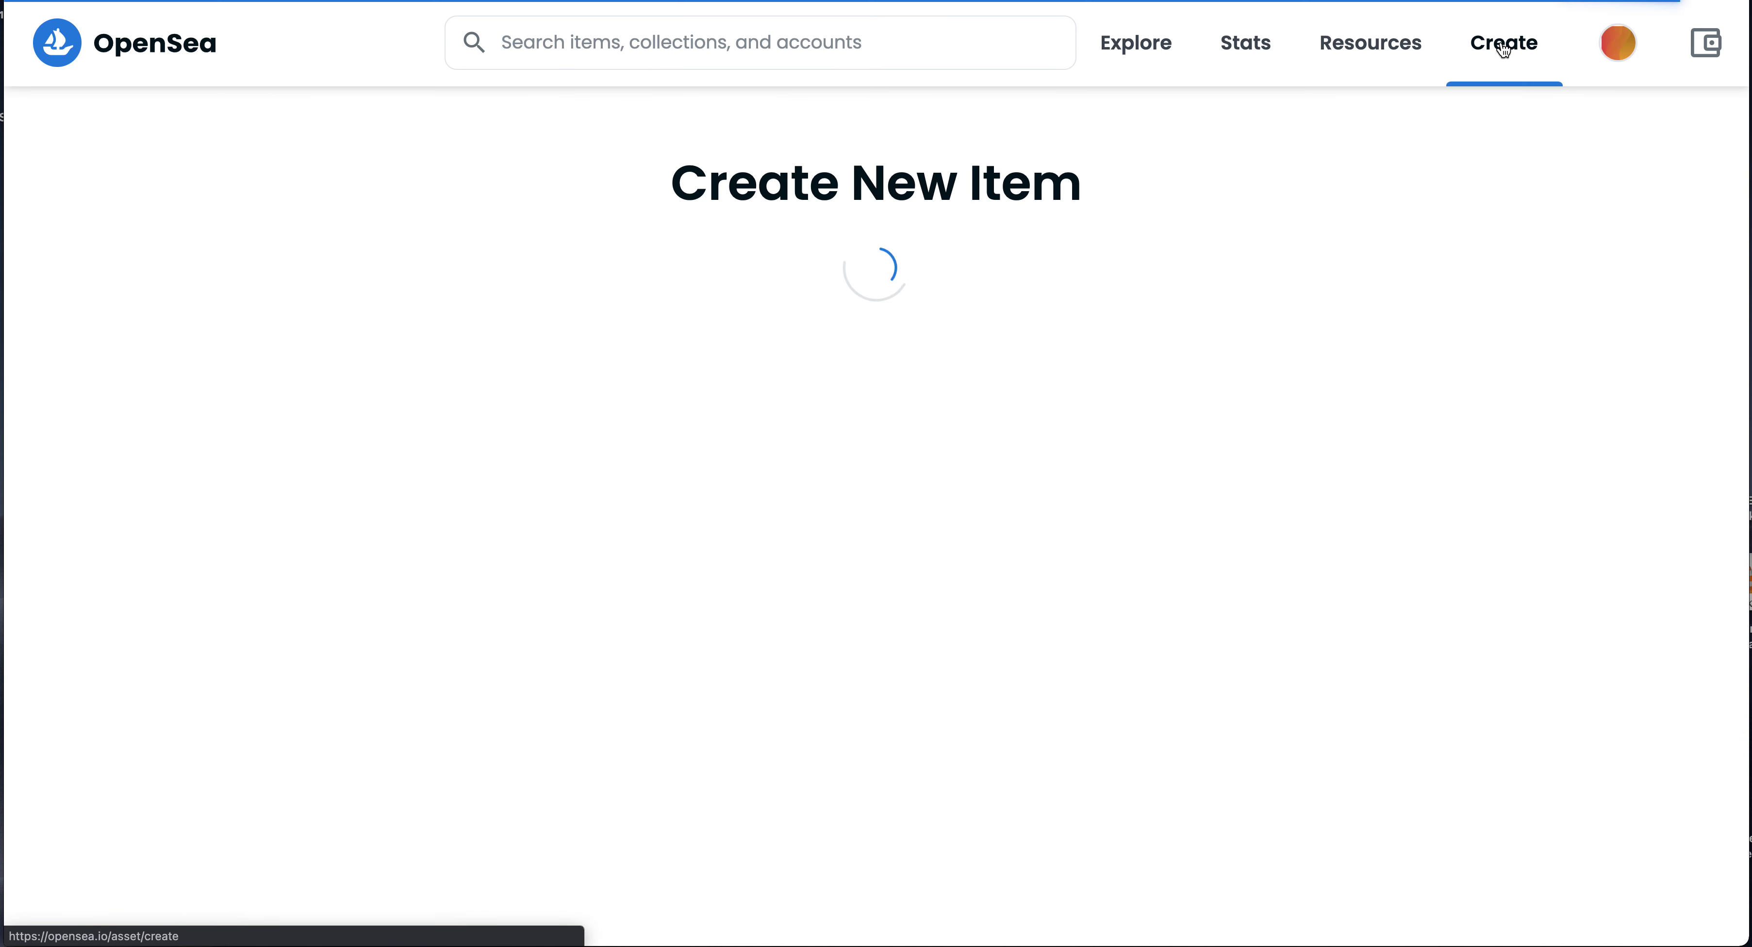
scroll(1081, 444, down, 9)
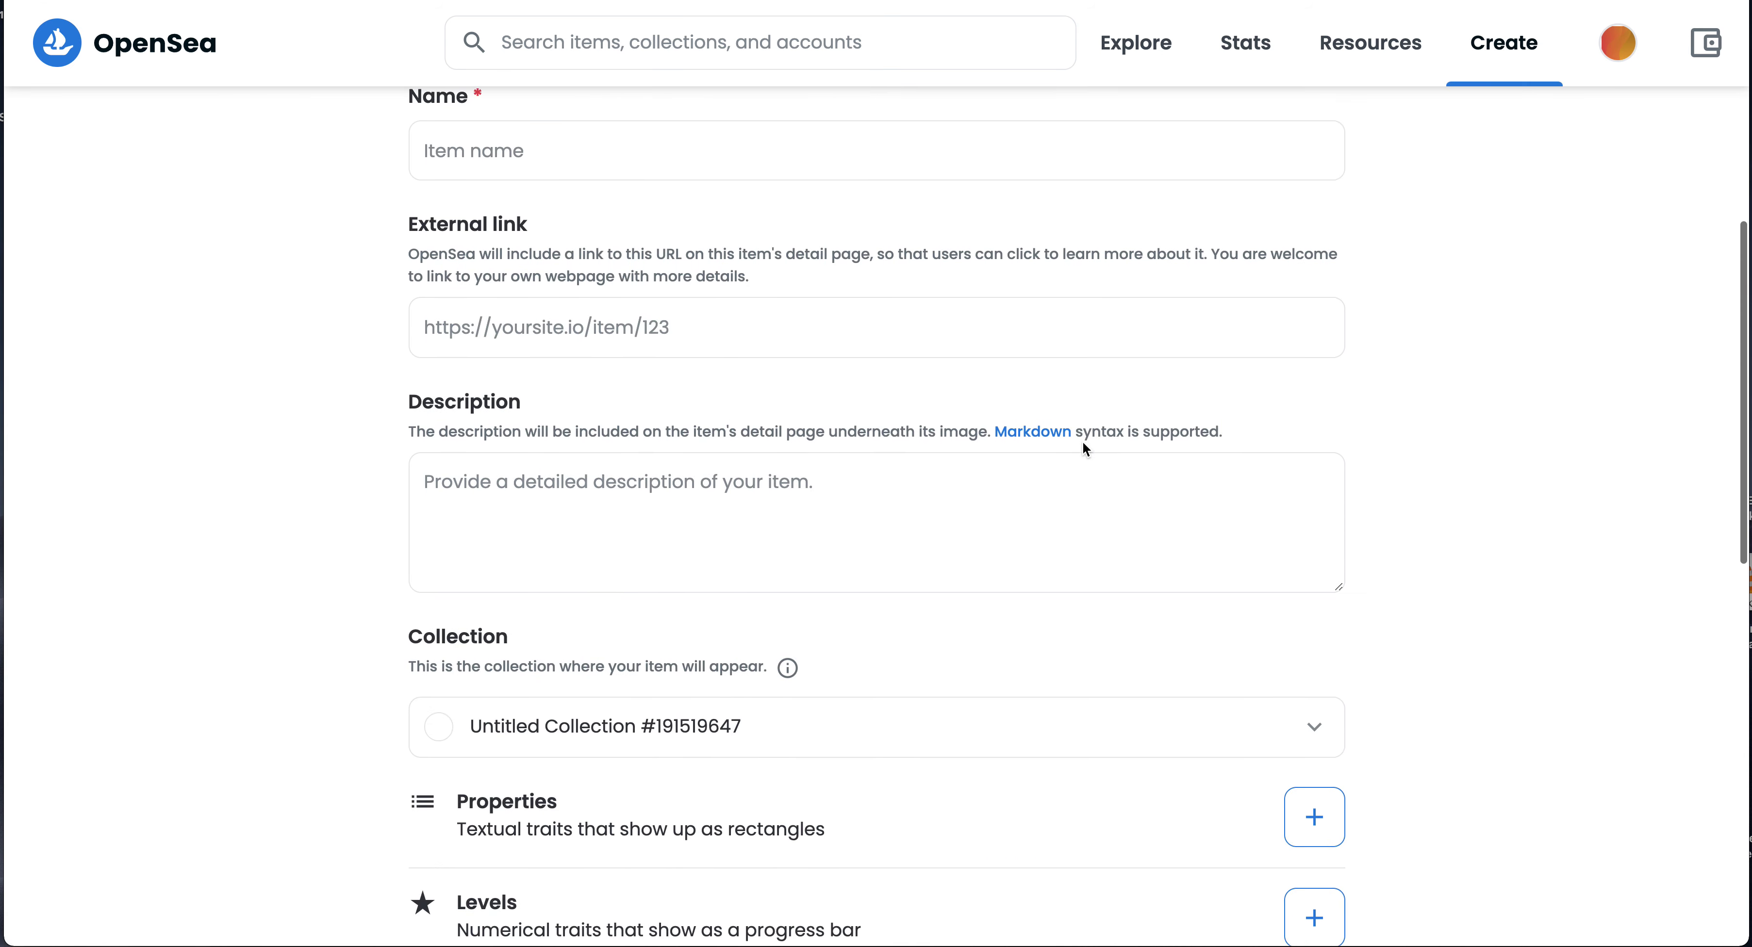
scroll(1083, 443, up, 9)
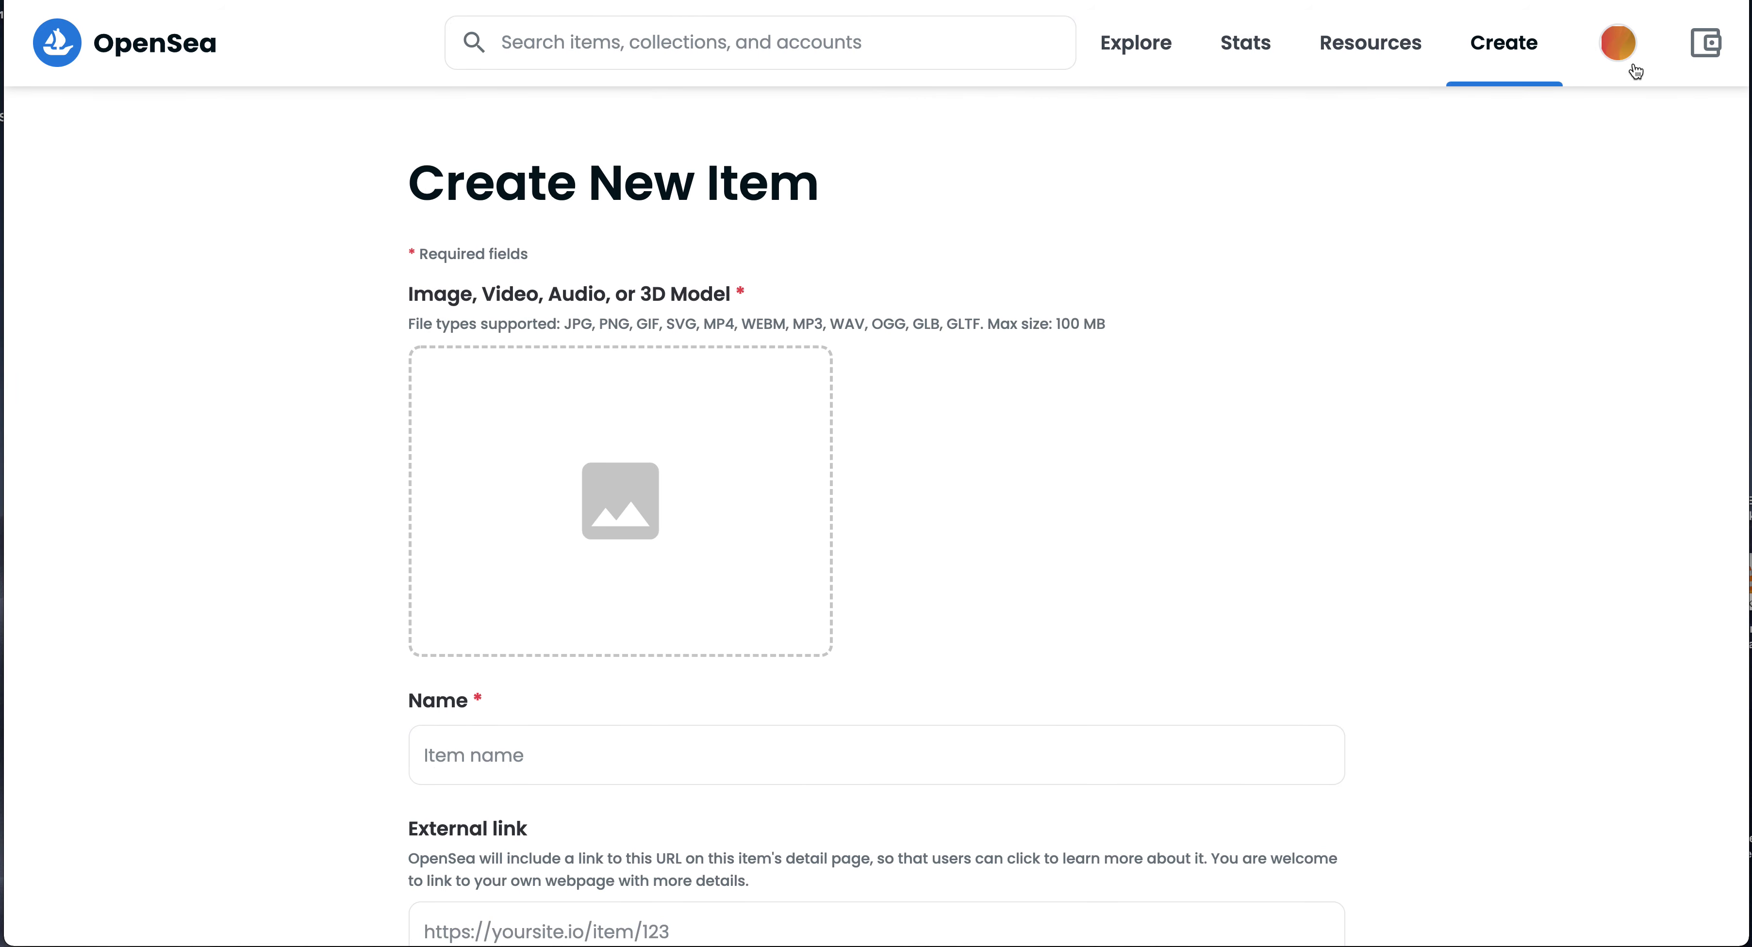
Step: Open the Lower Antelope Canyon collection from the account's own collections and examine its header, statistics and item area
mouse_move(1631, 65)
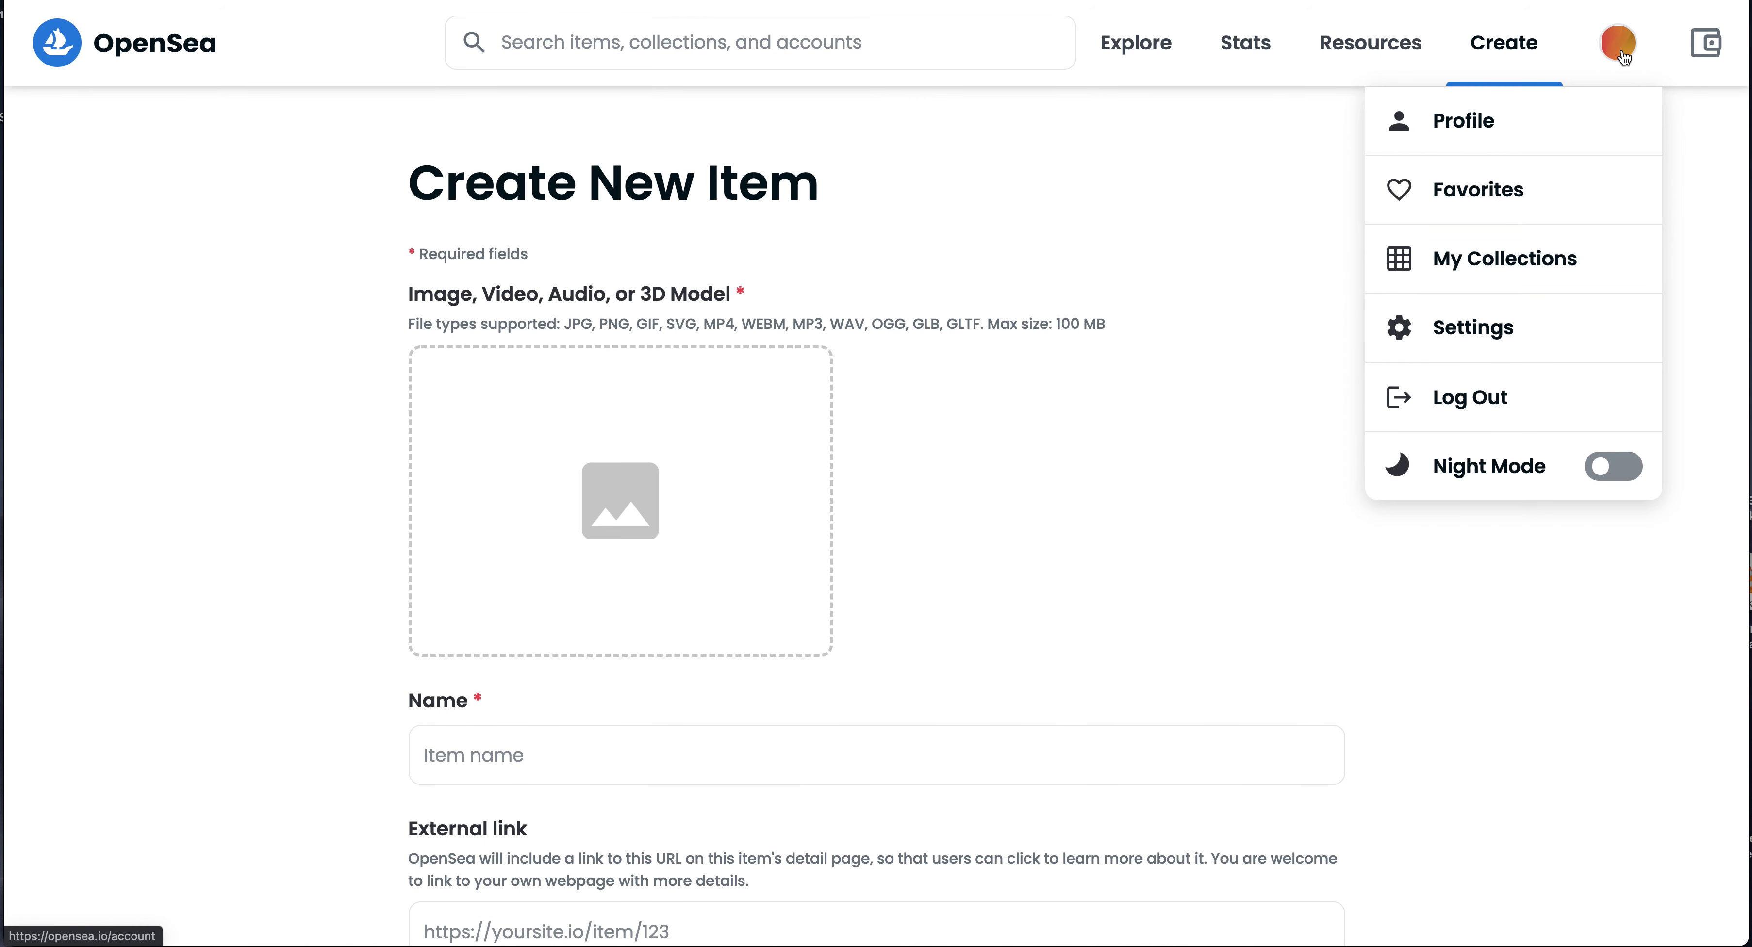
click(1523, 264)
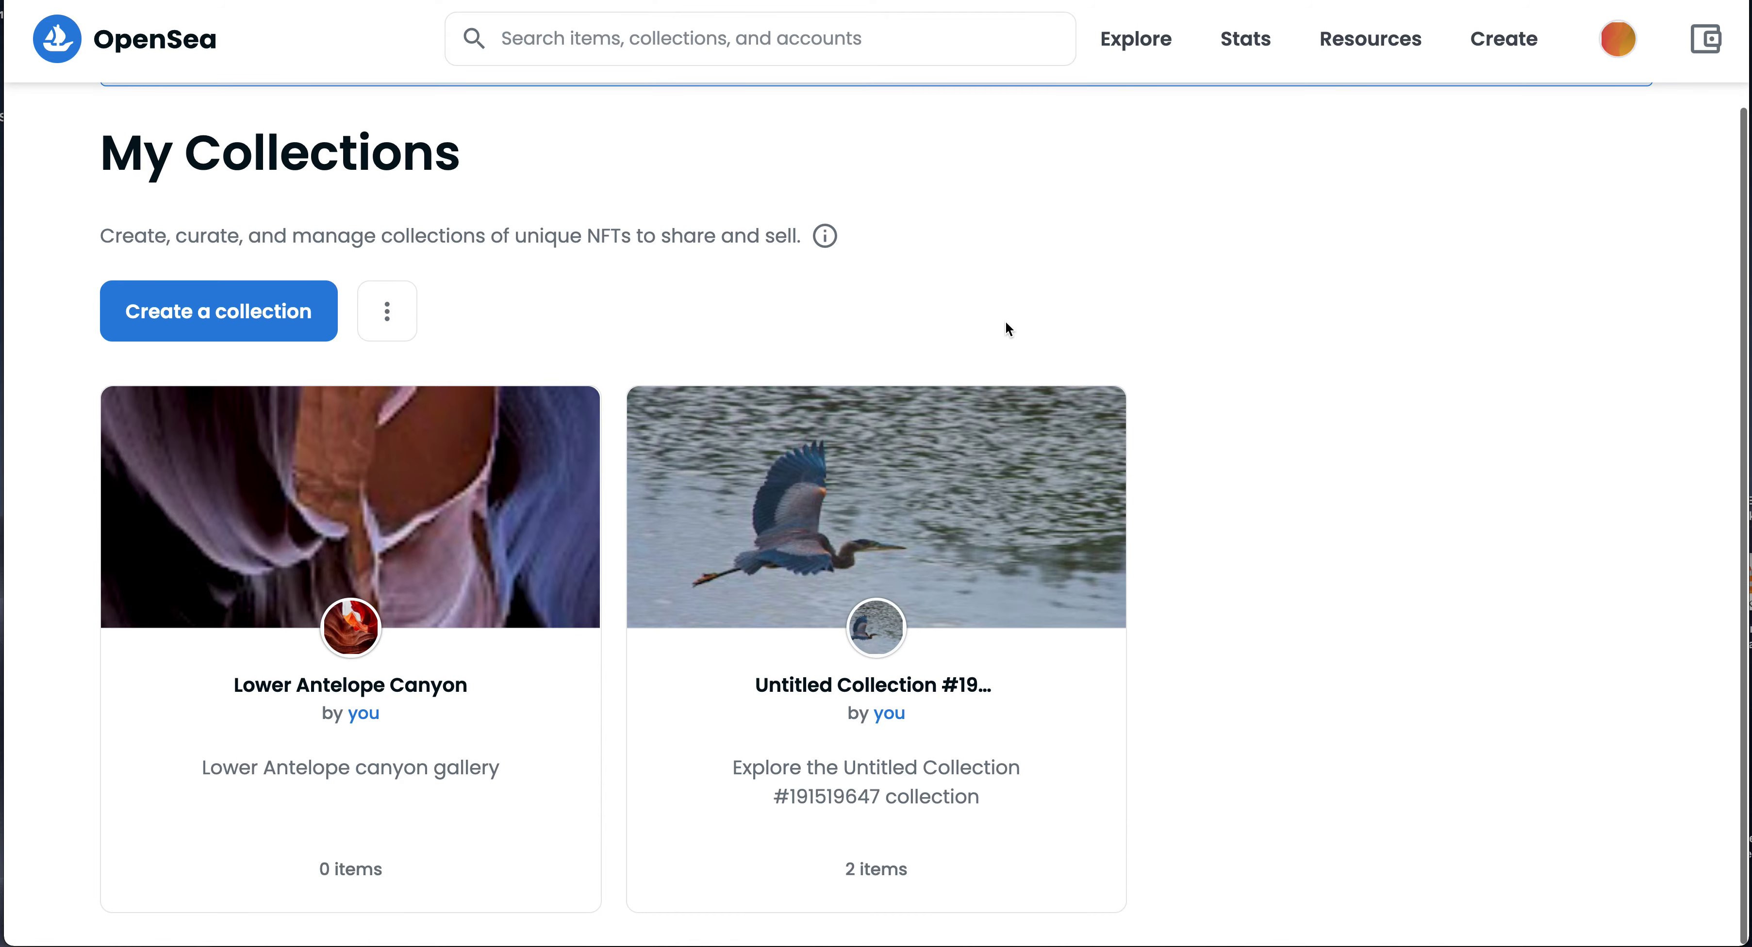
click(361, 567)
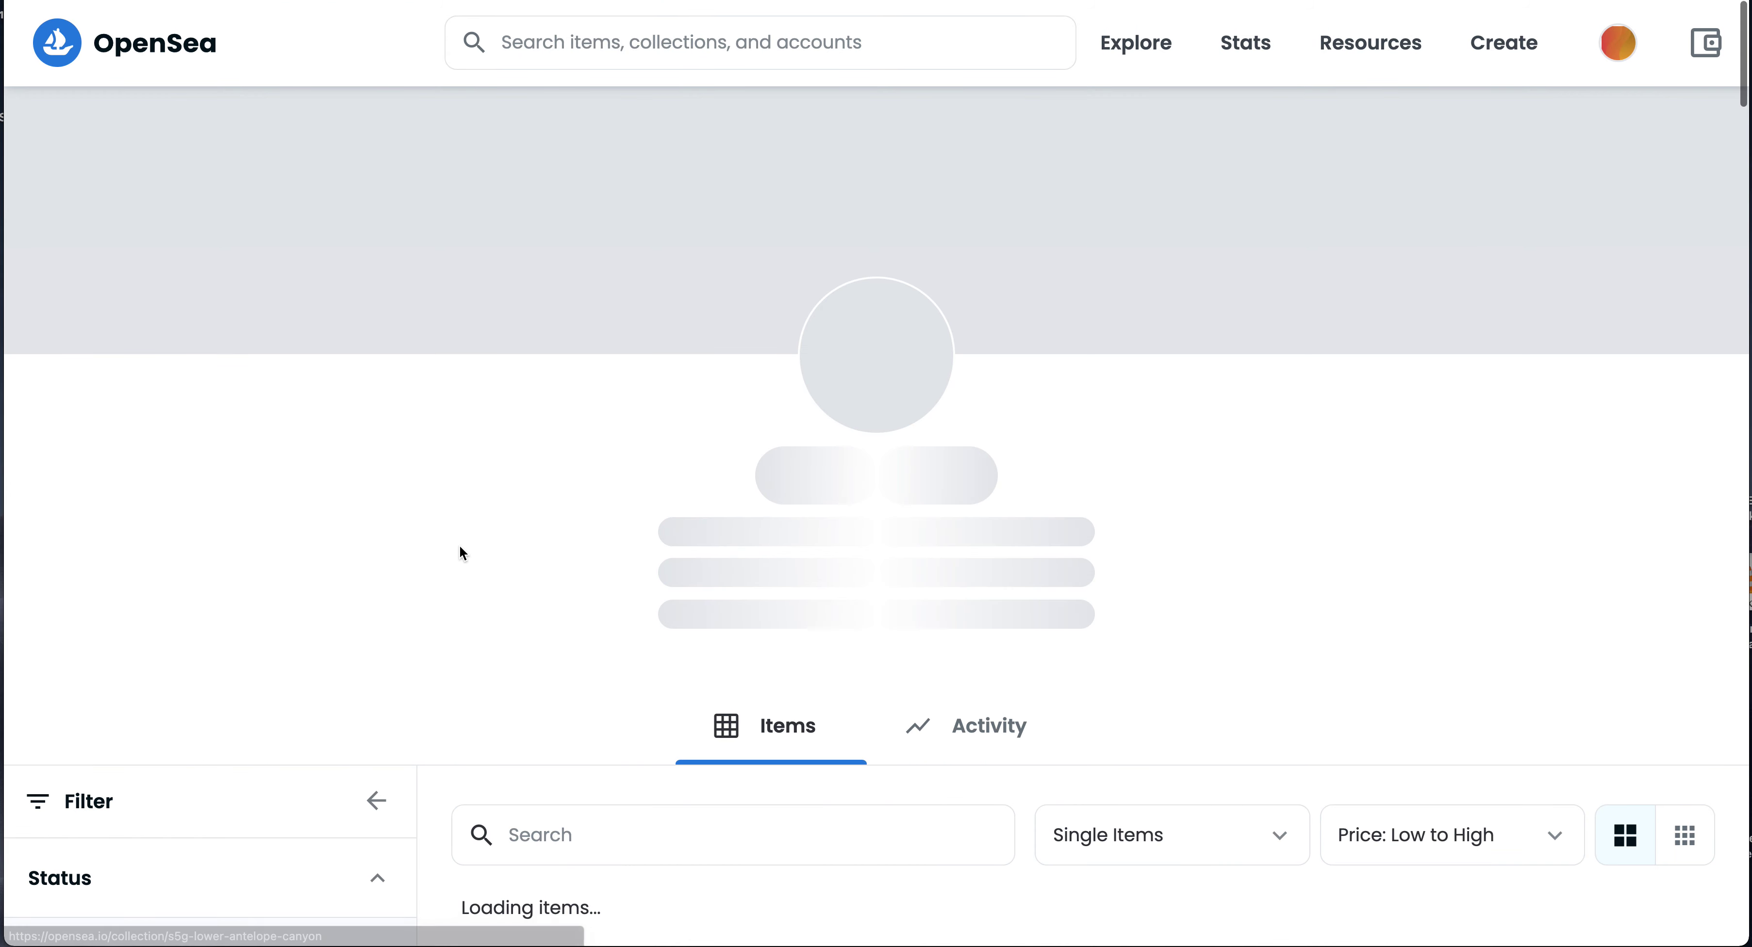
scroll(605, 507, down, 4)
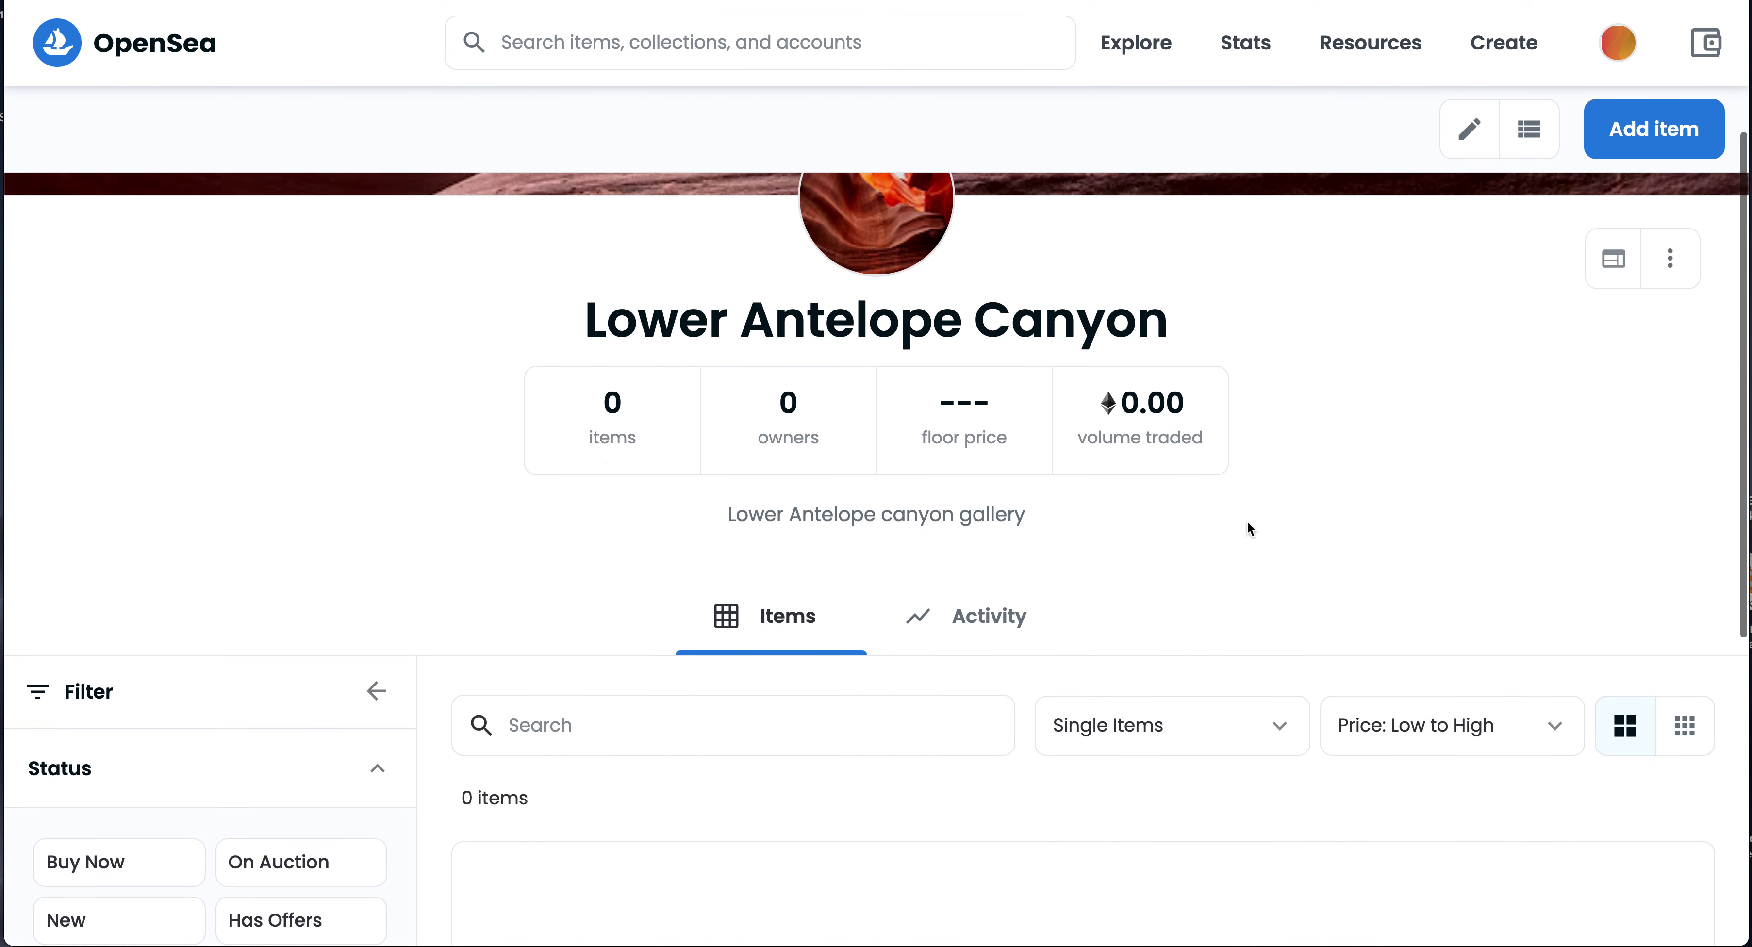
scroll(1240, 456, down, 6)
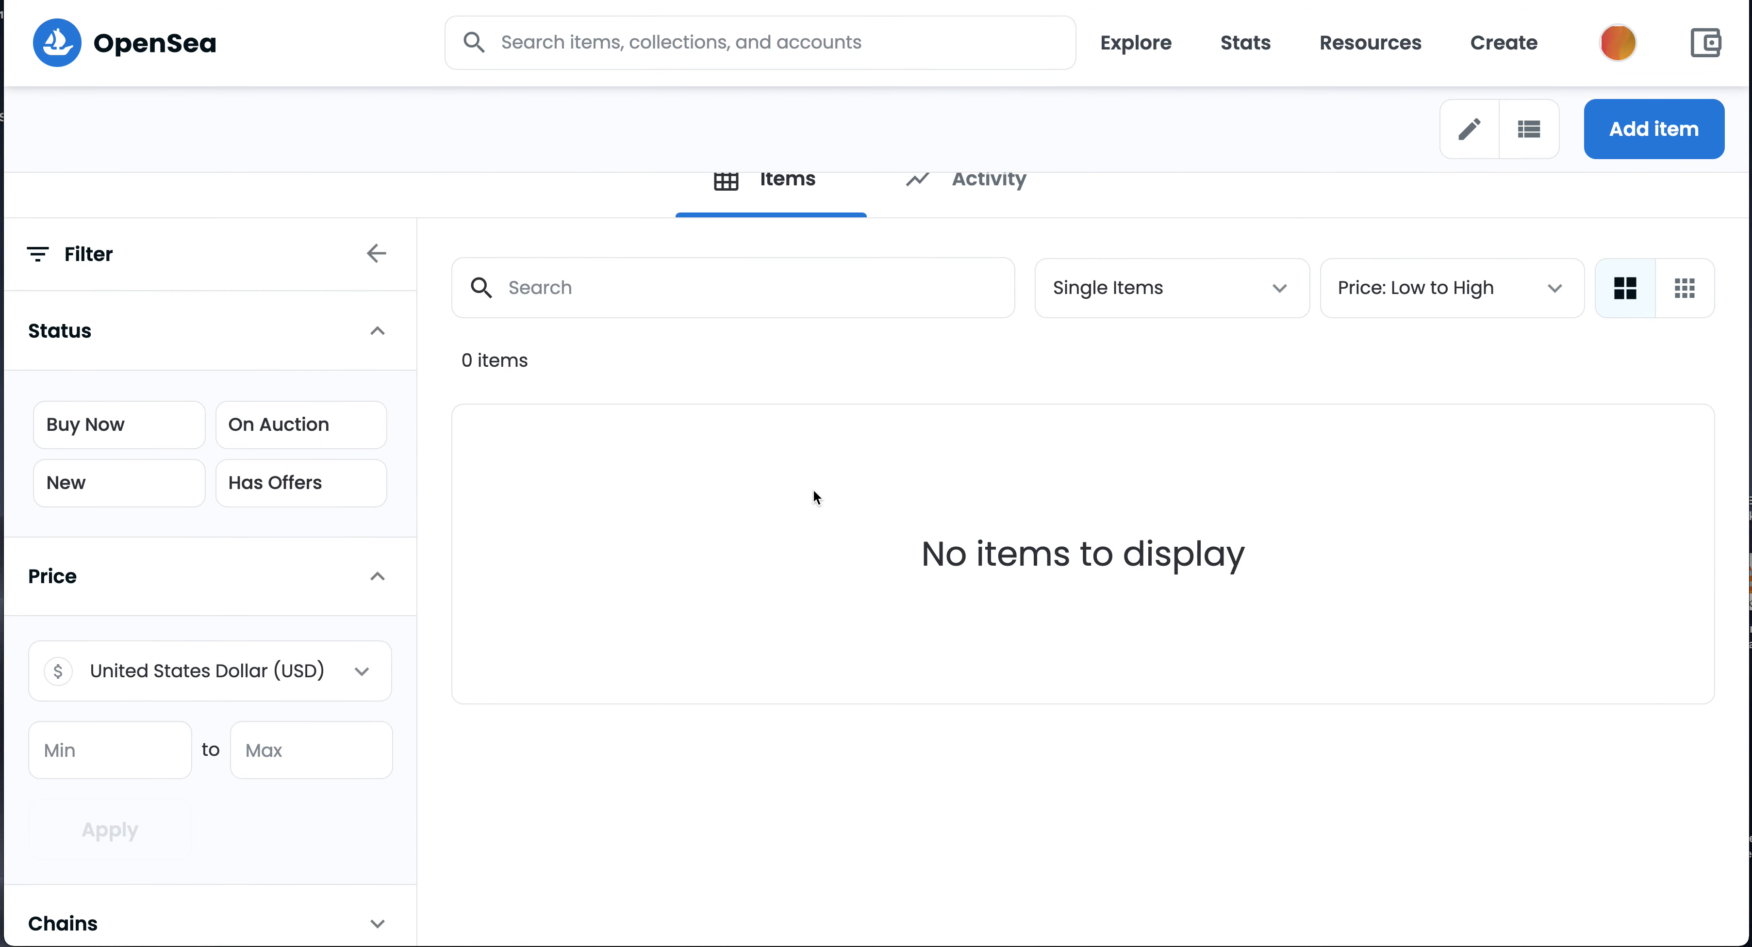
scroll(763, 503, down, 2)
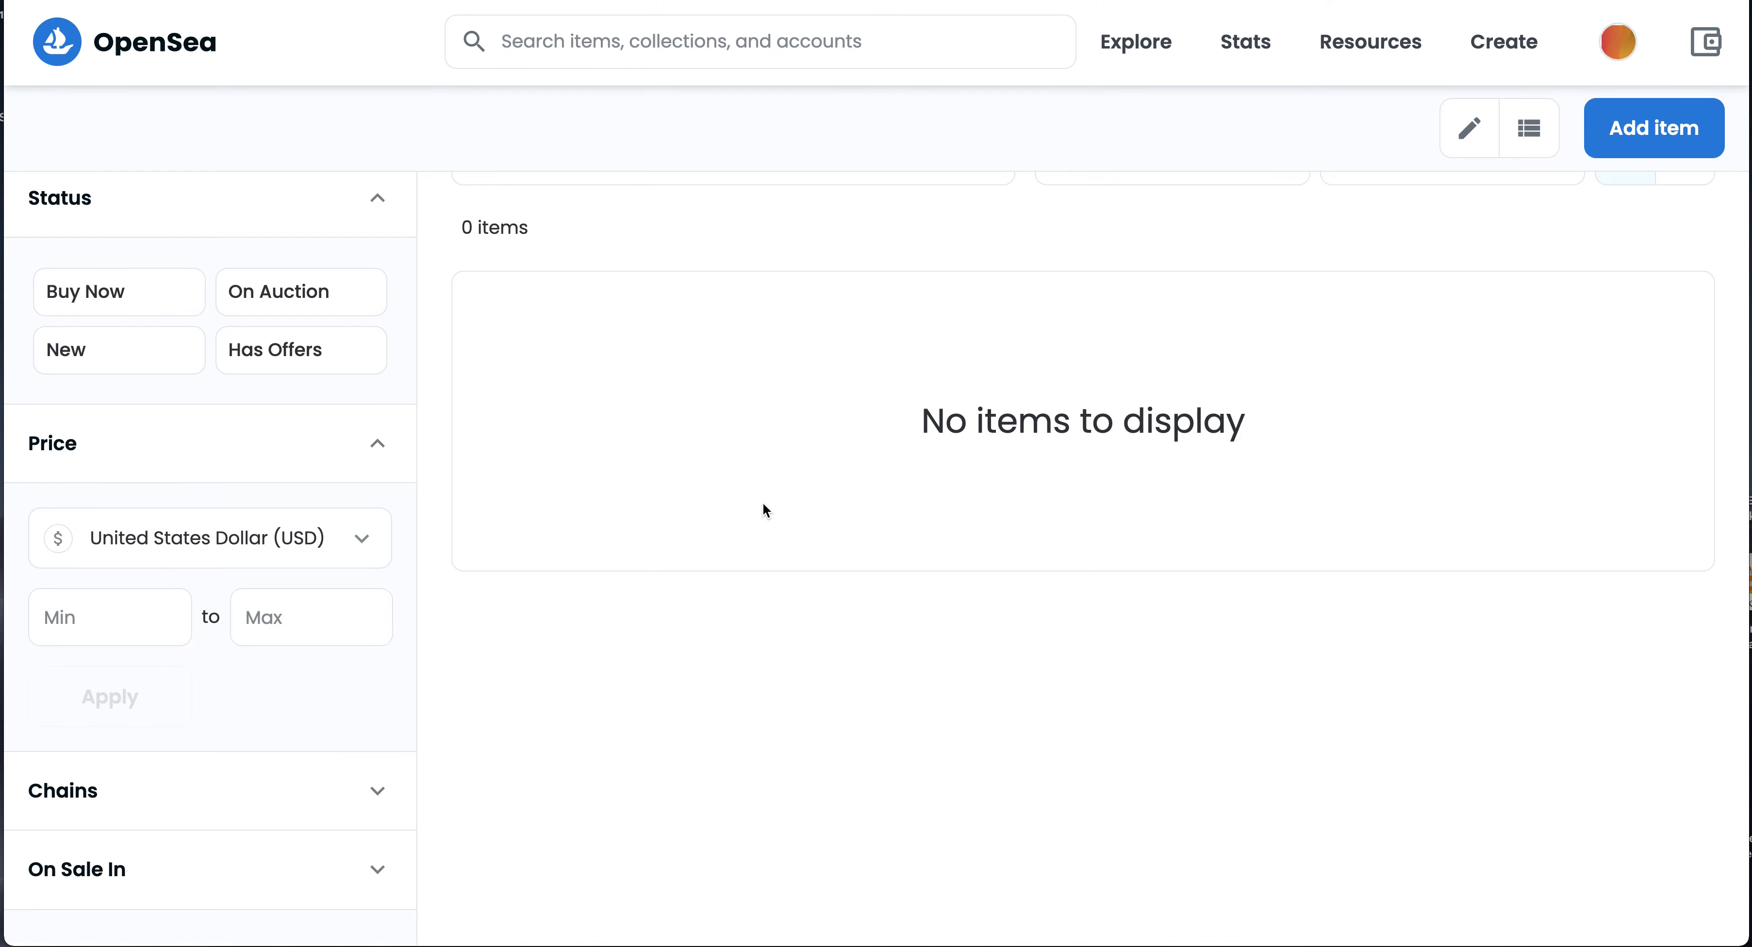
scroll(762, 502, up, 11)
scroll(762, 503, up, 1)
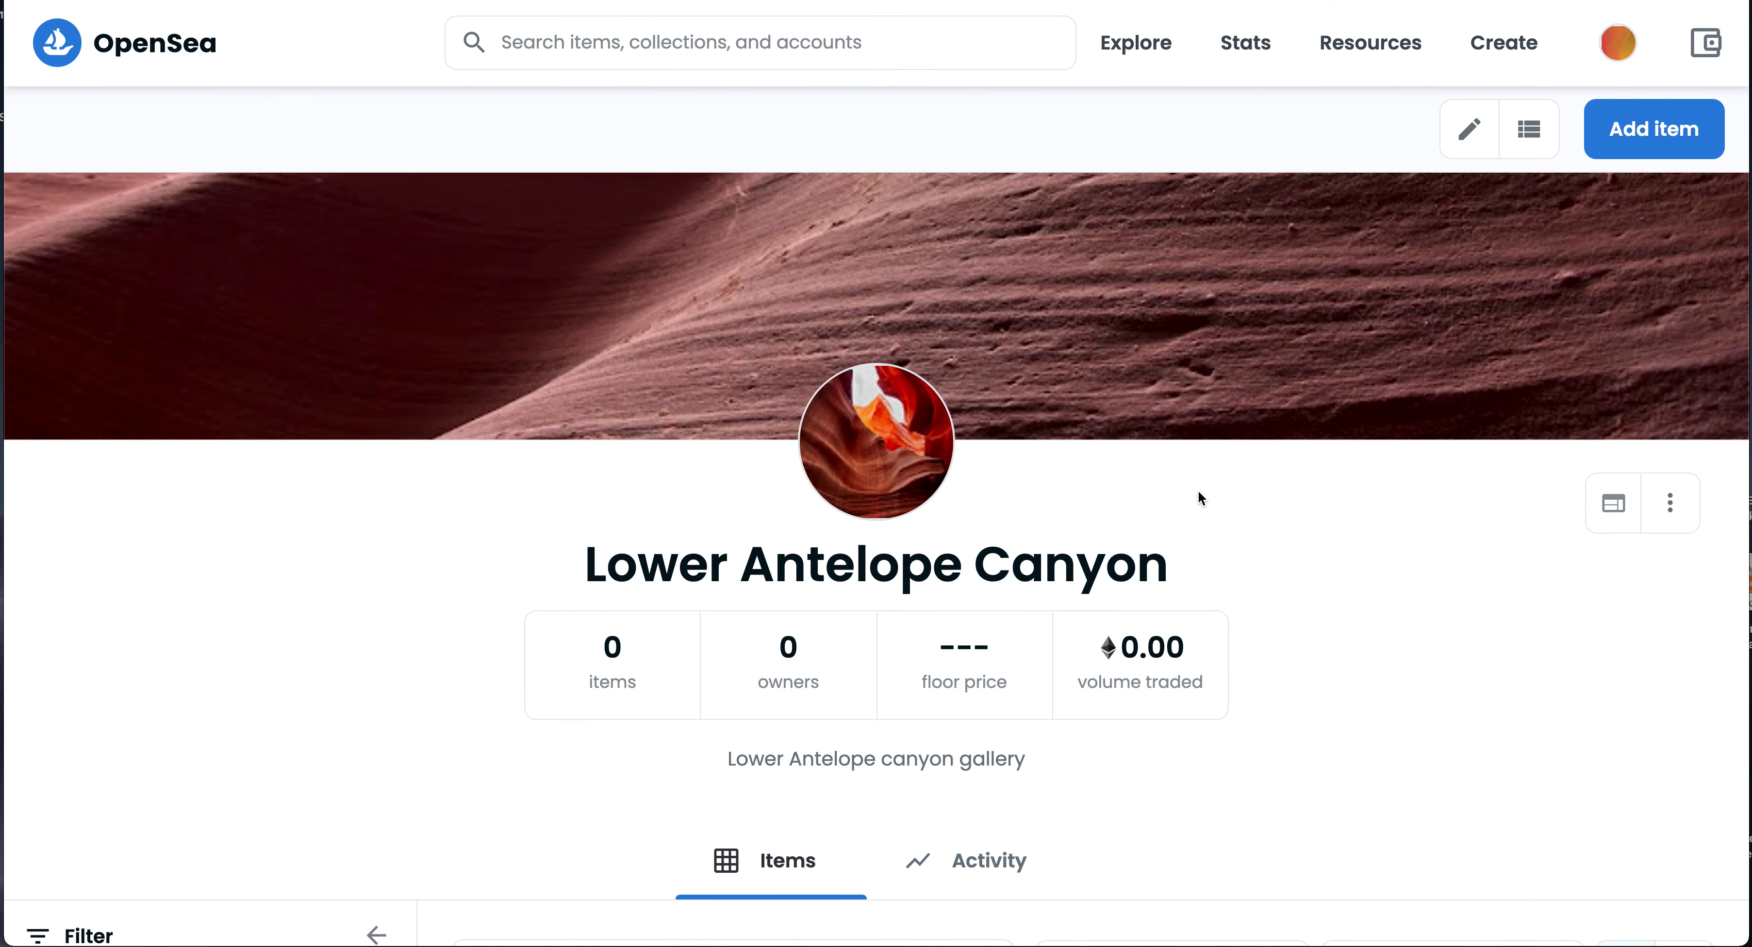
scroll(1200, 498, down, 5)
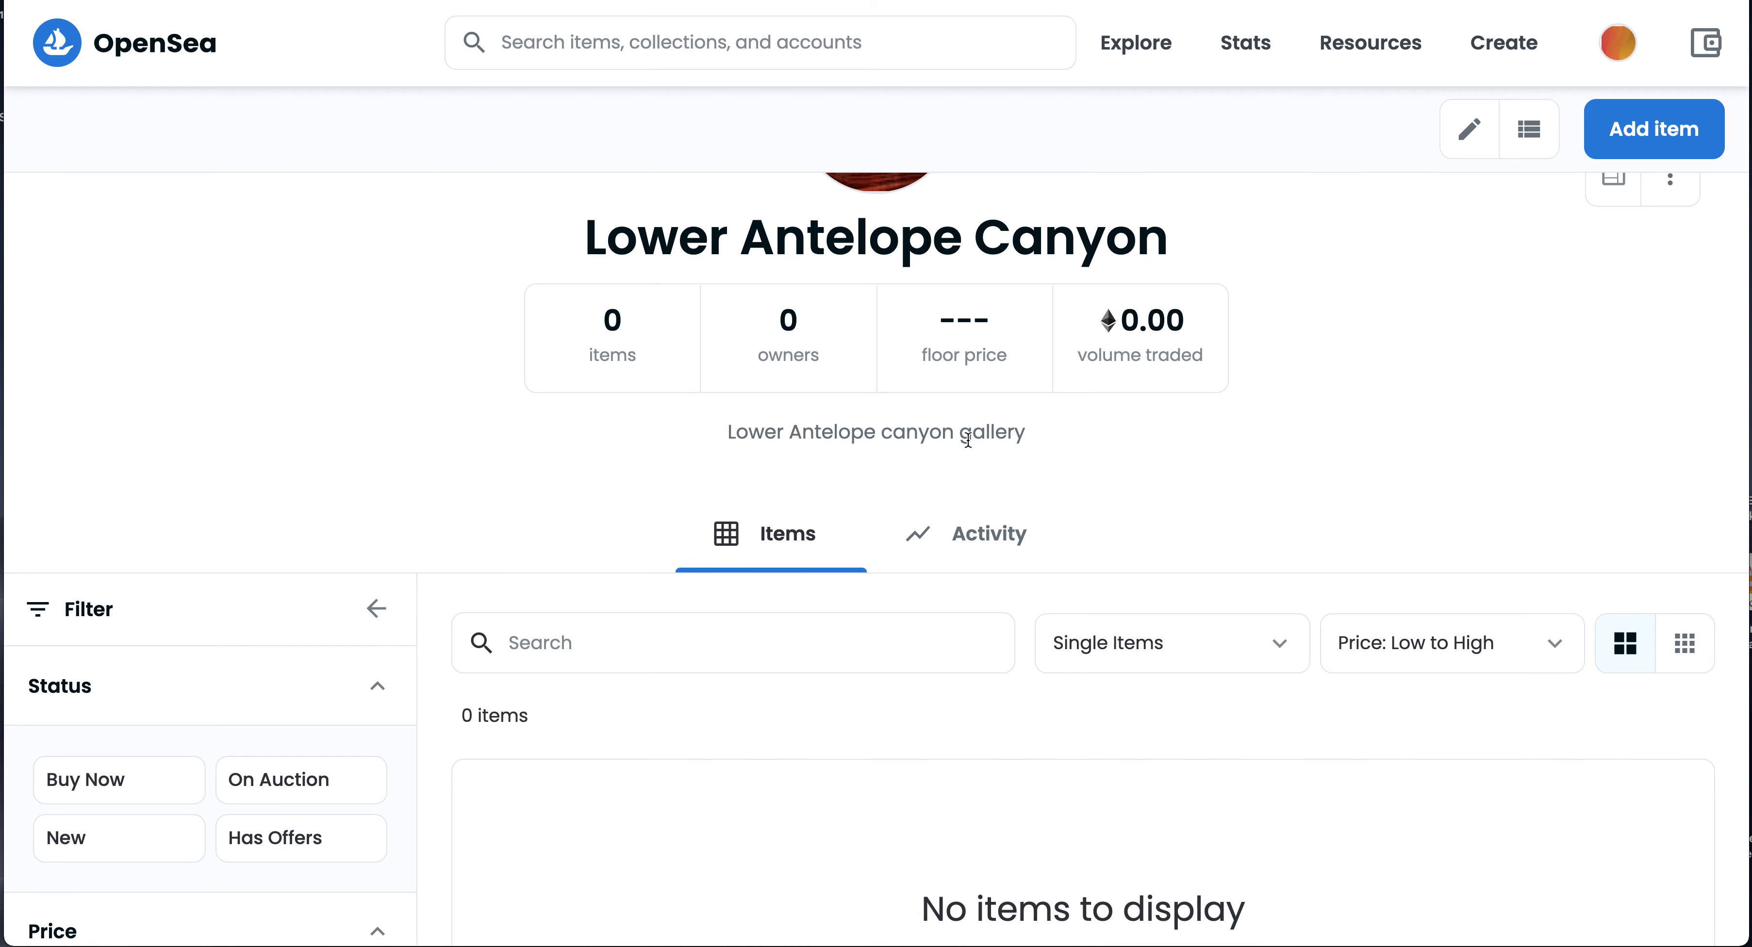
scroll(1168, 482, down, 7)
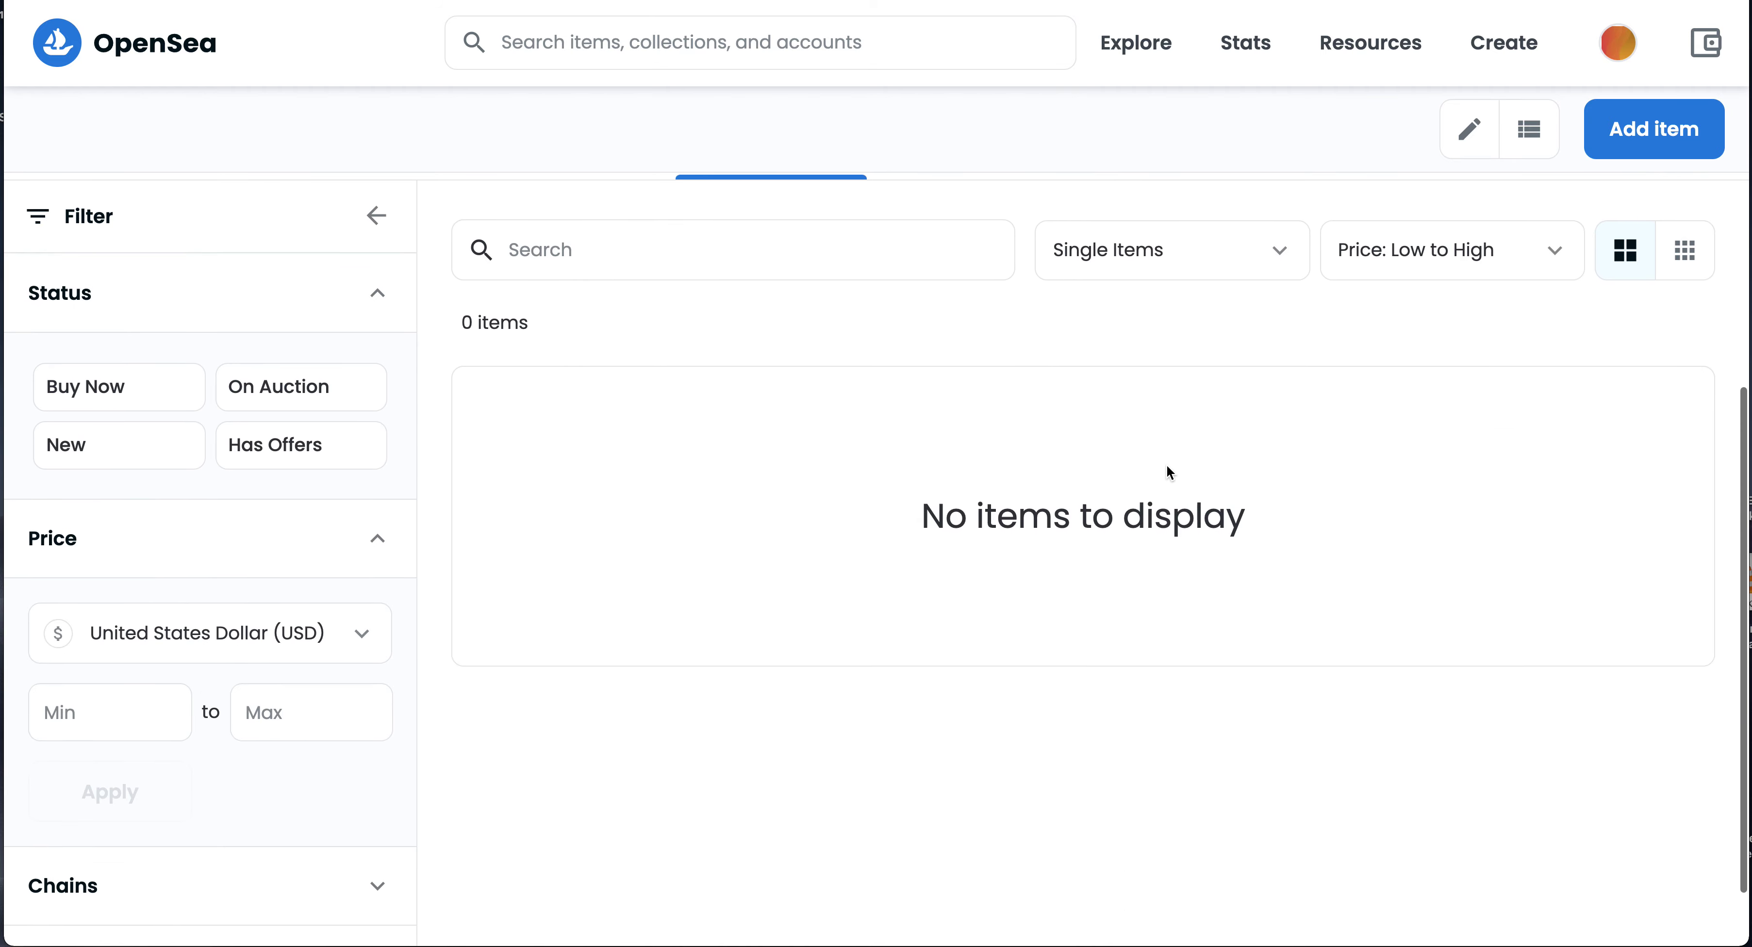
scroll(1168, 470, up, 12)
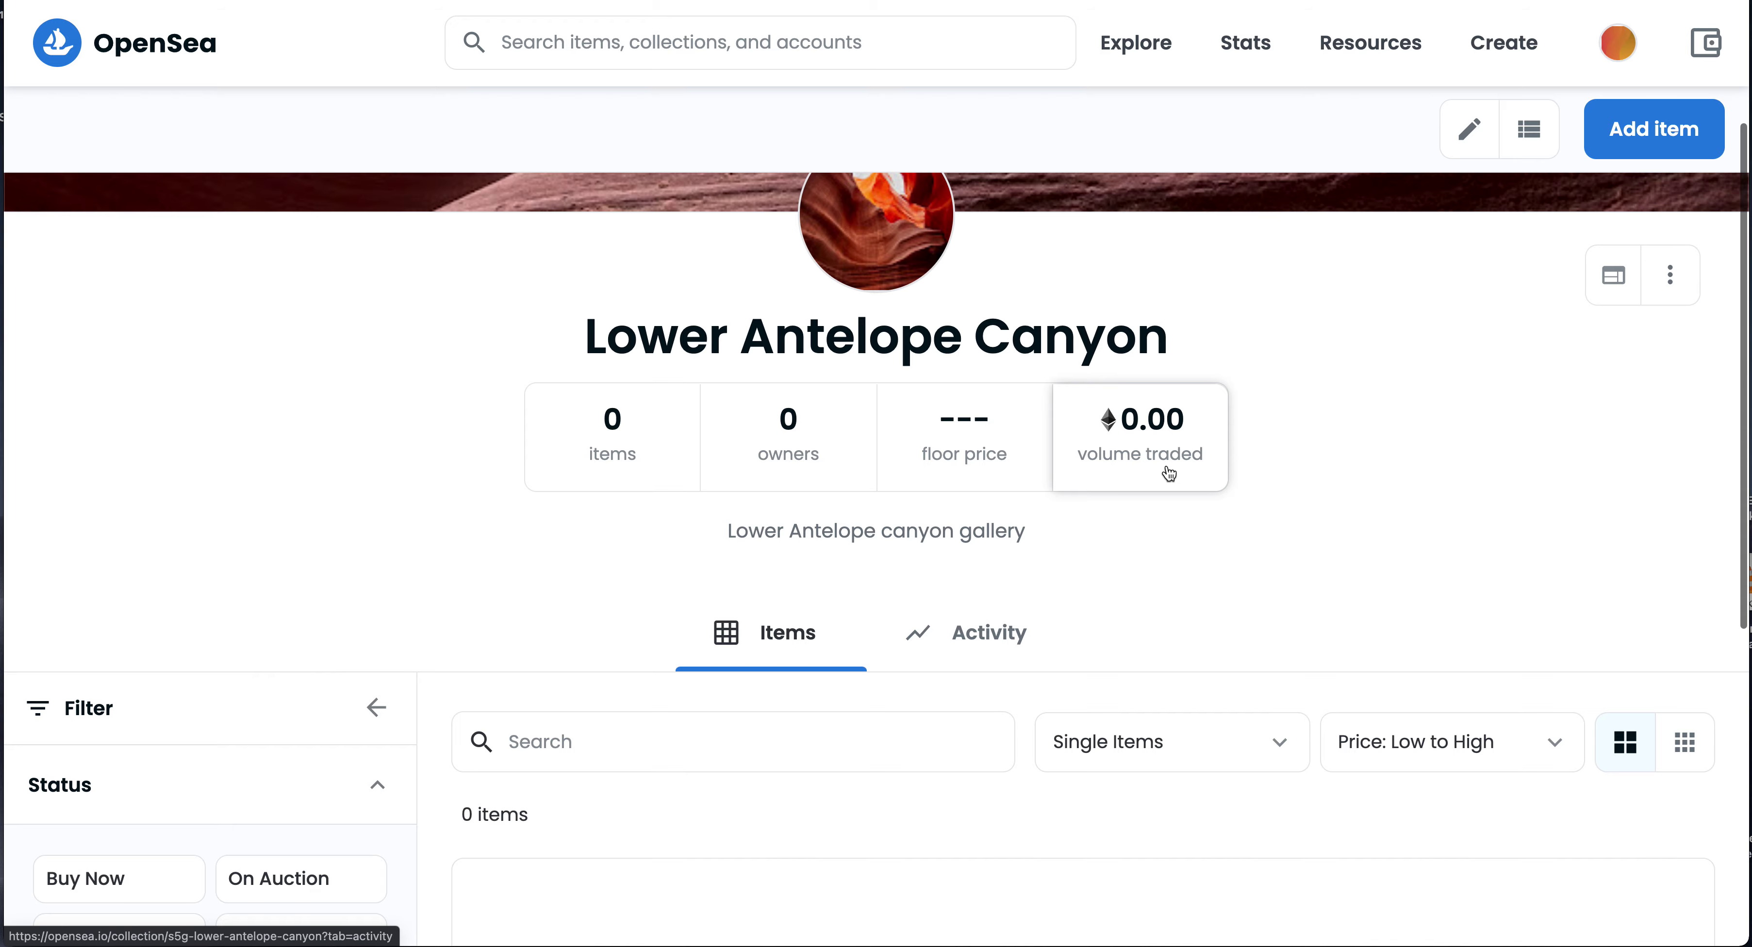
Step: Switch back to Flickr and examine the Antelope Canyon photos in the album
click(1605, 480)
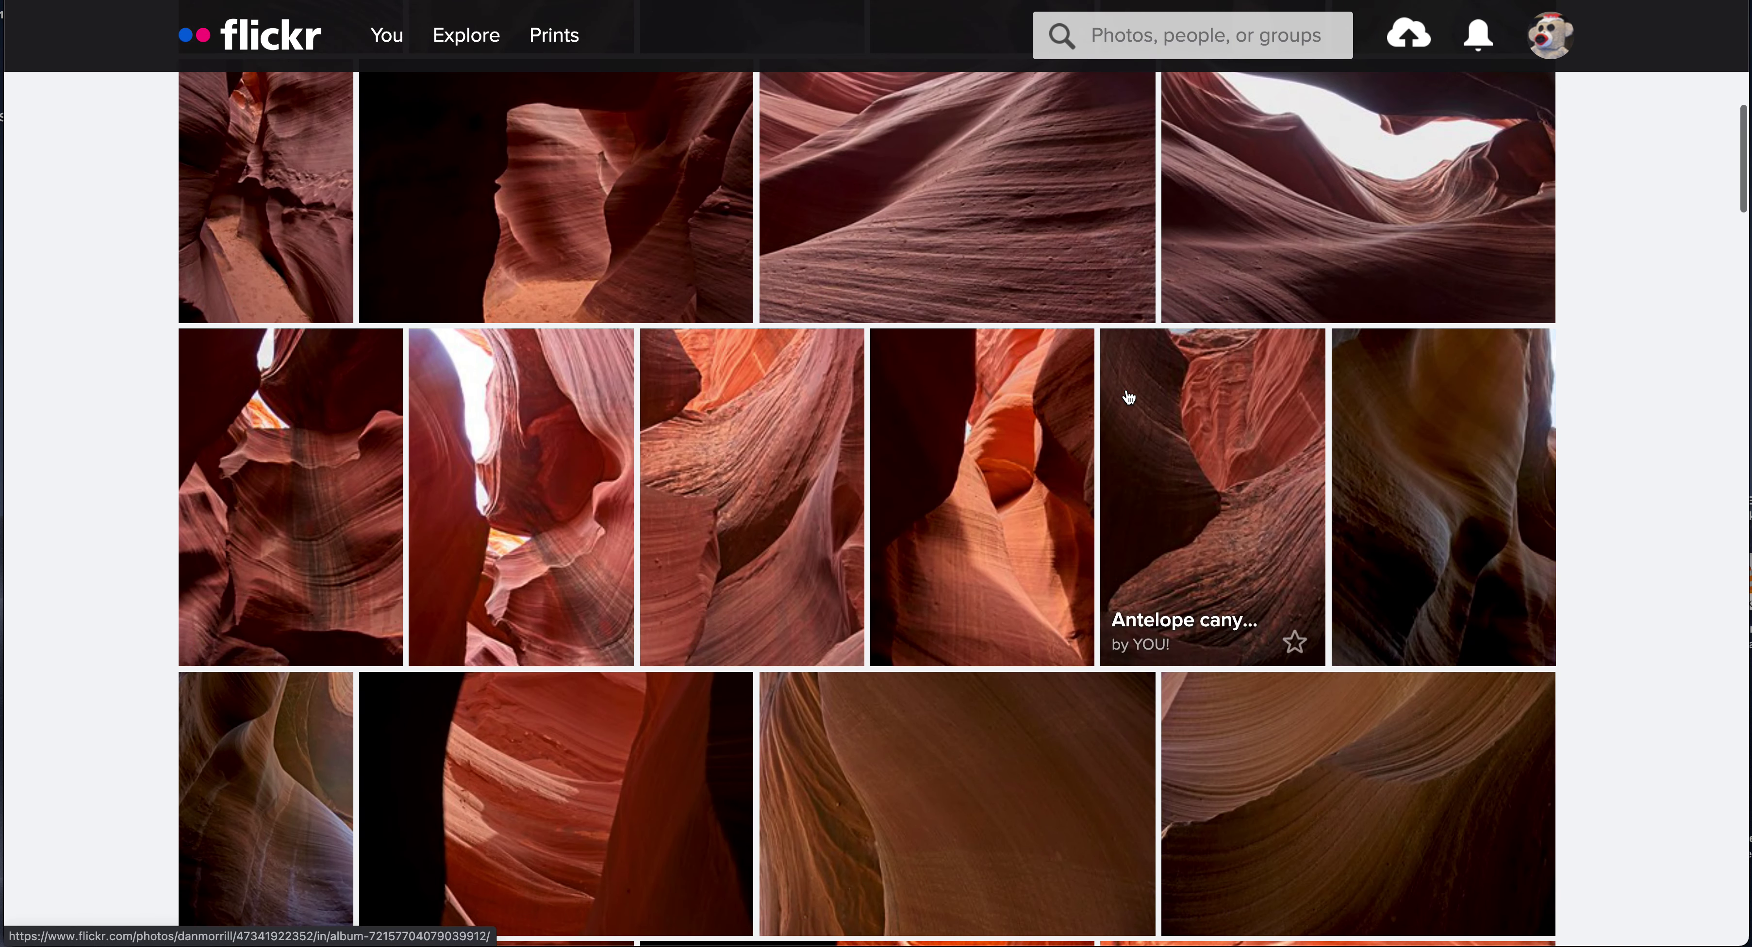
scroll(995, 431, up, 3)
scroll(995, 432, down, 3)
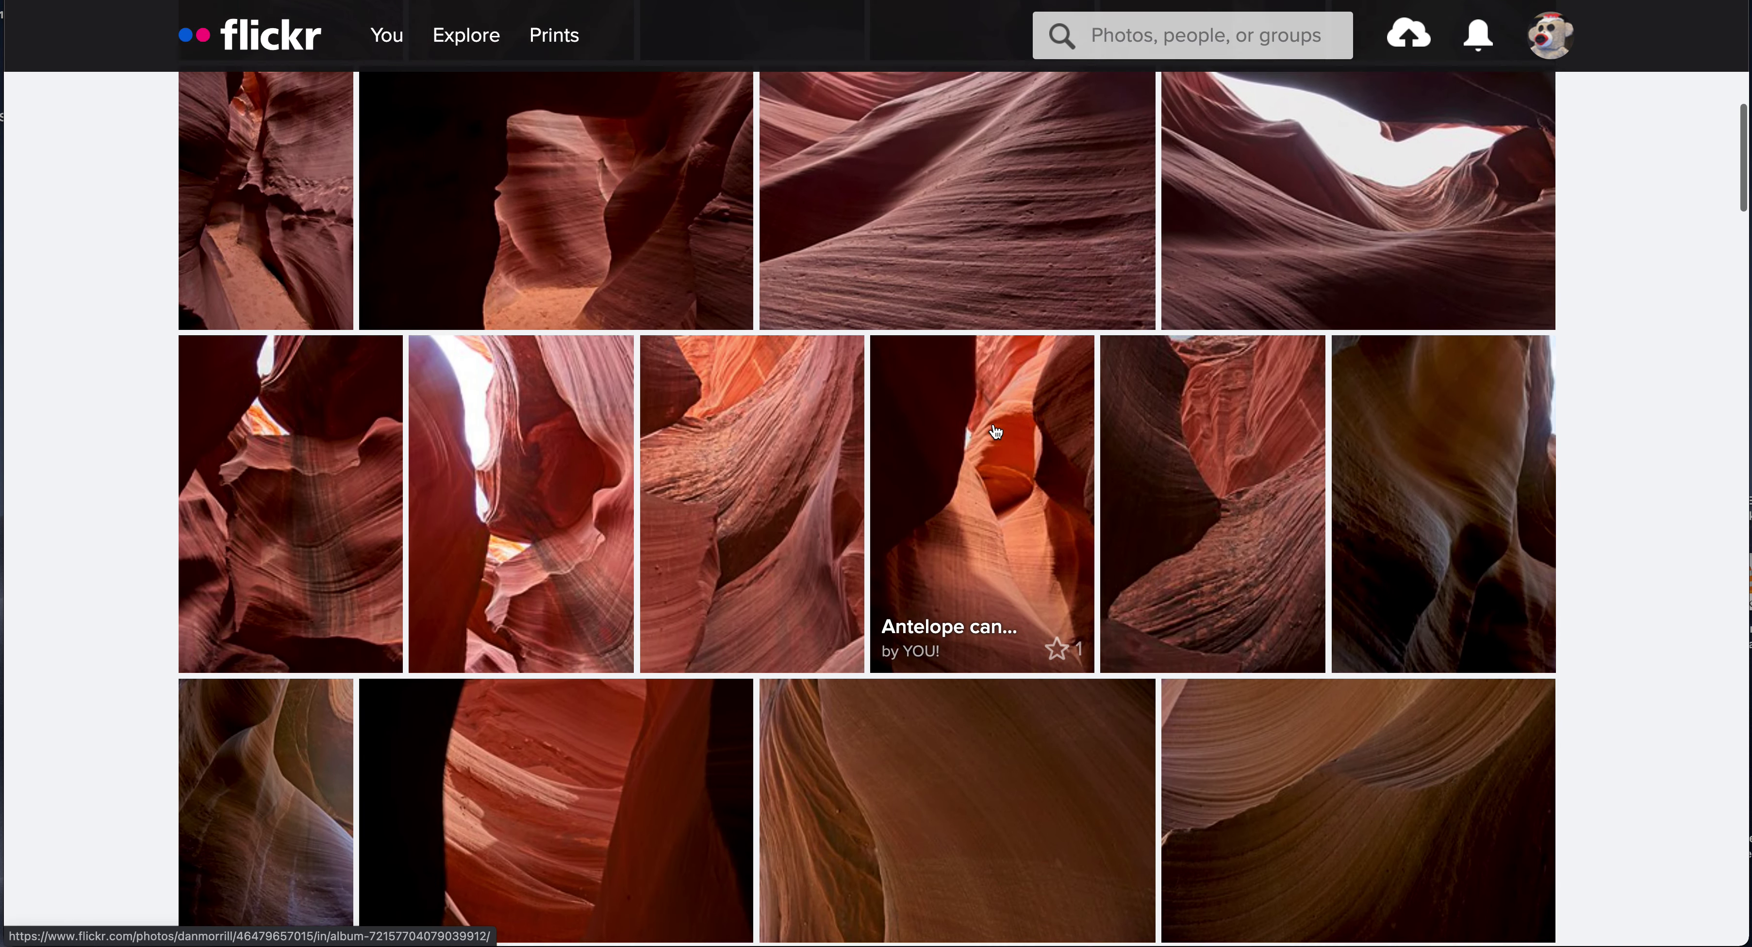
scroll(996, 432, down, 2)
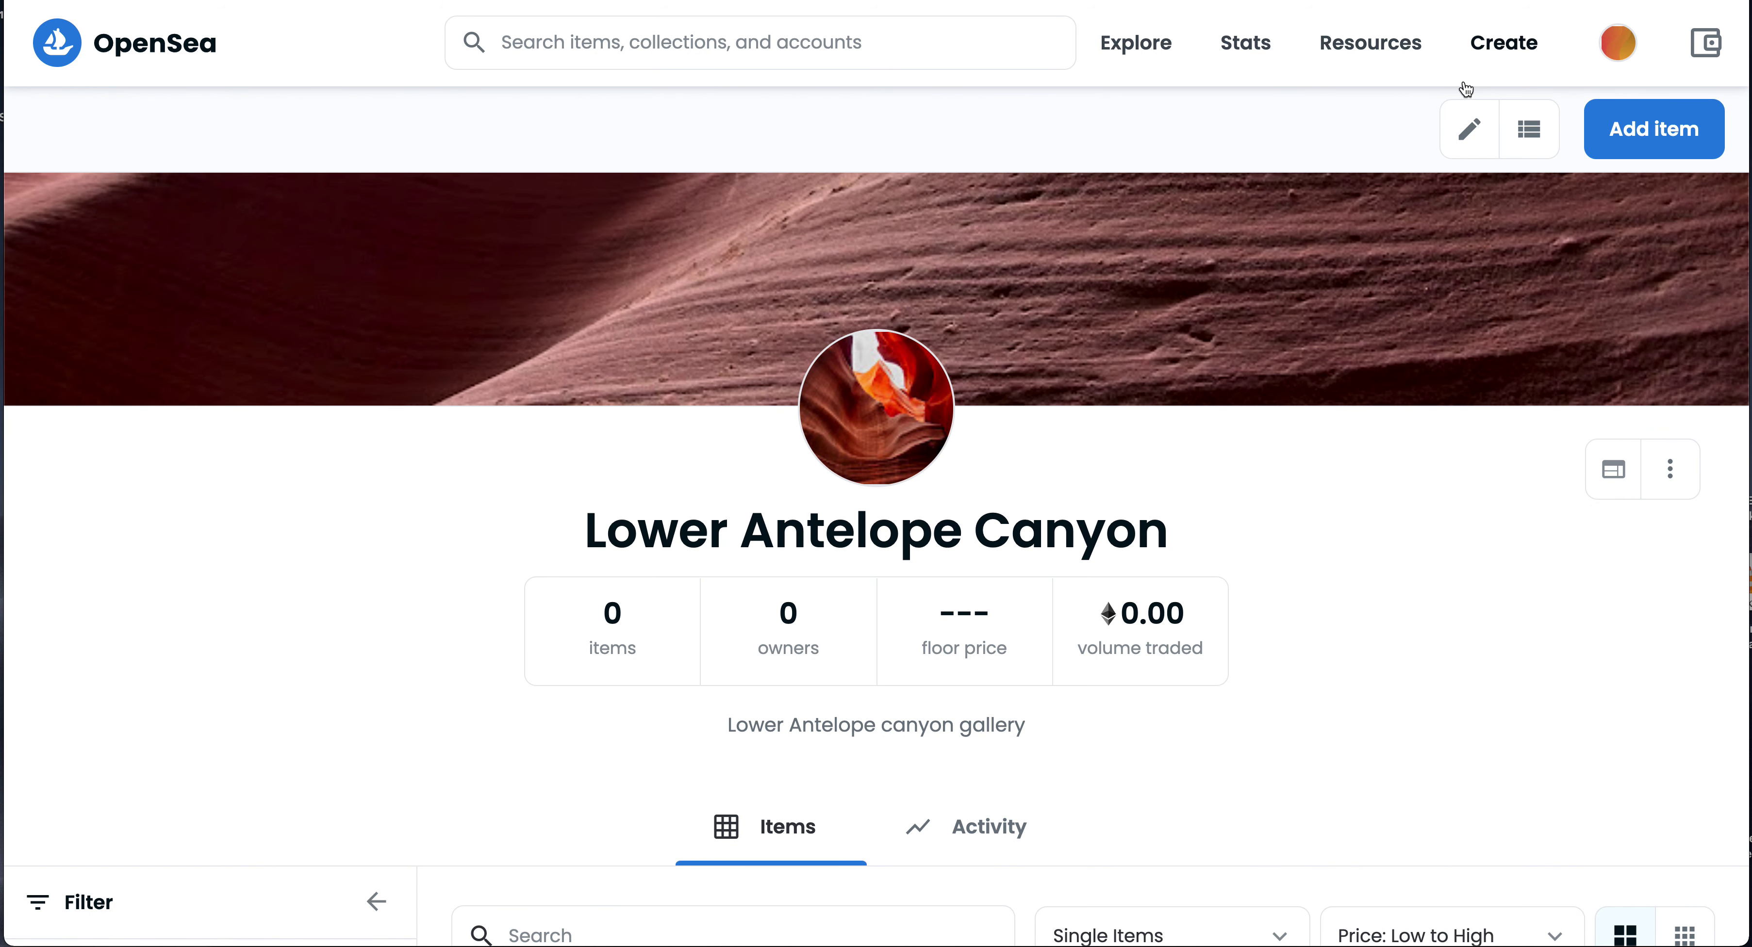
Step: Switch to OpenSea, open the untitled collection from the account's own collections and examine its description and items
mouse_move(1658, 52)
click(1483, 269)
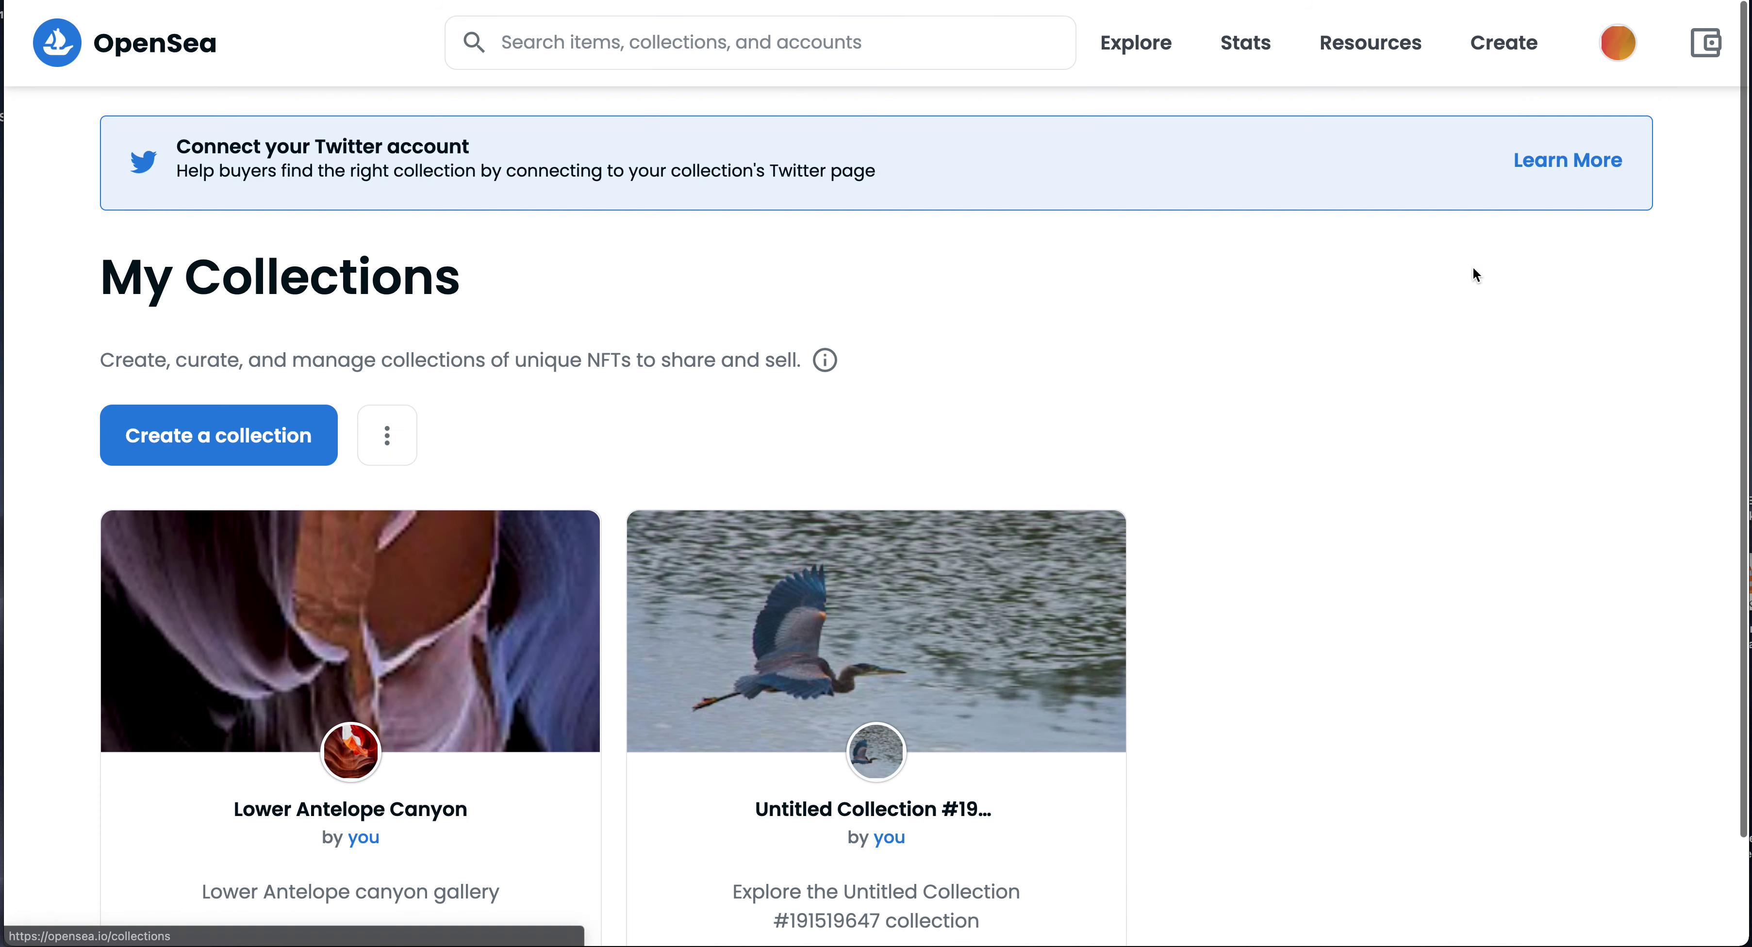
click(944, 644)
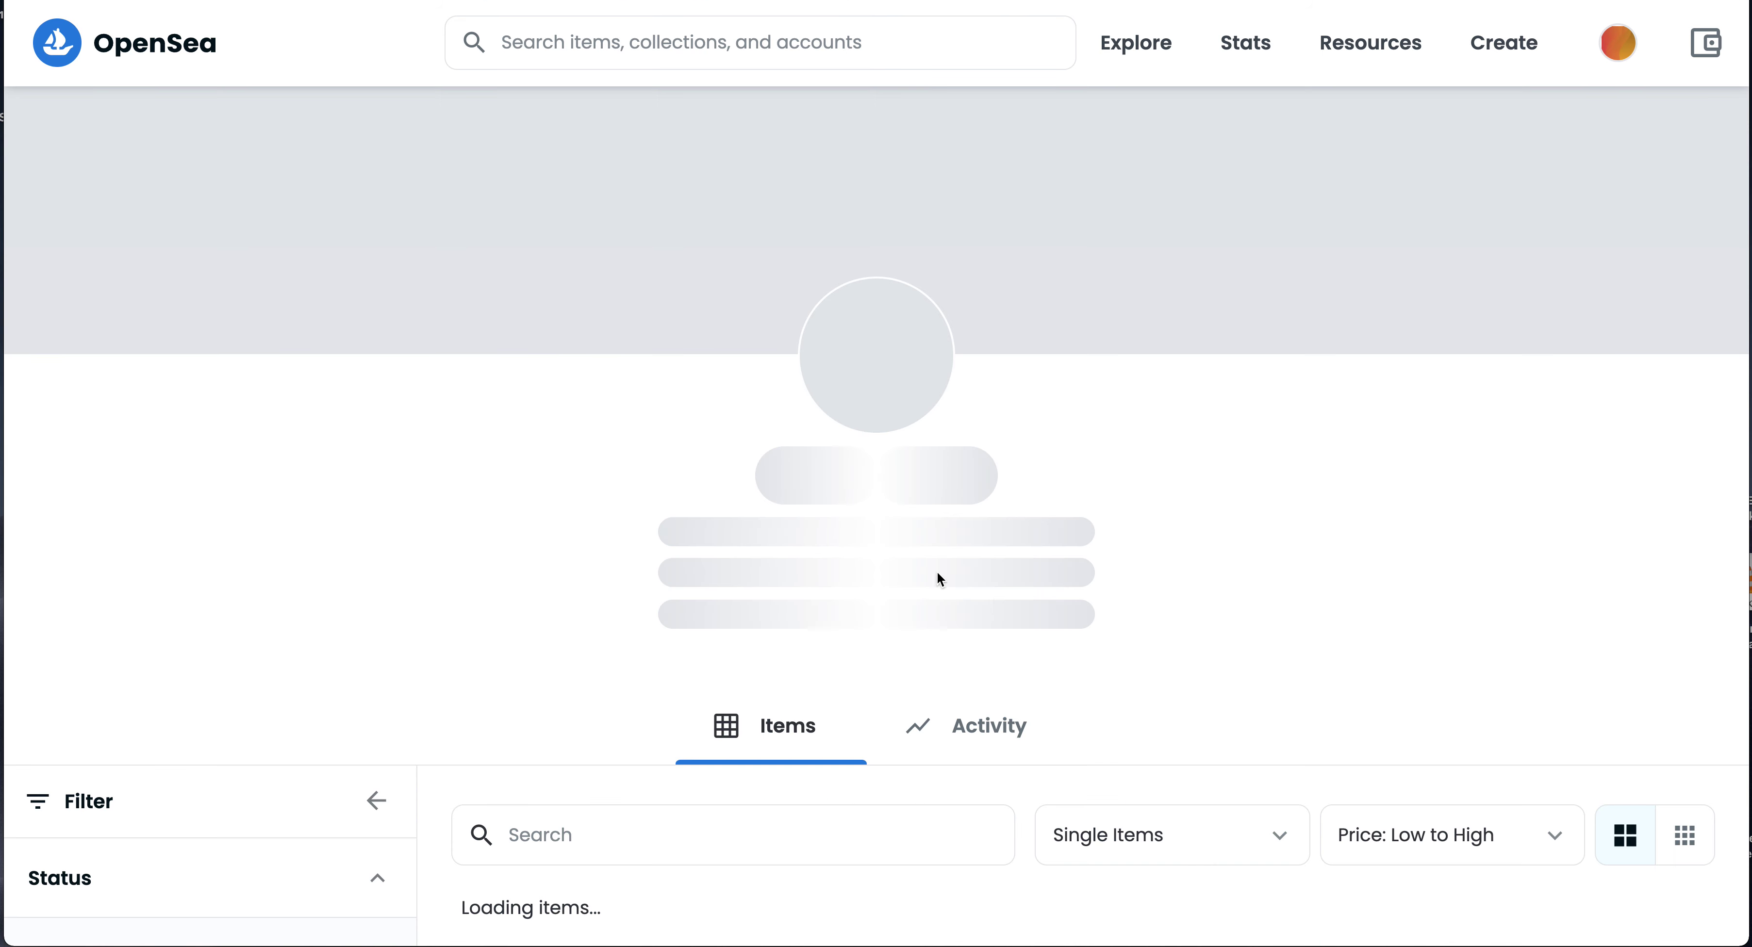
scroll(938, 578, down, 4)
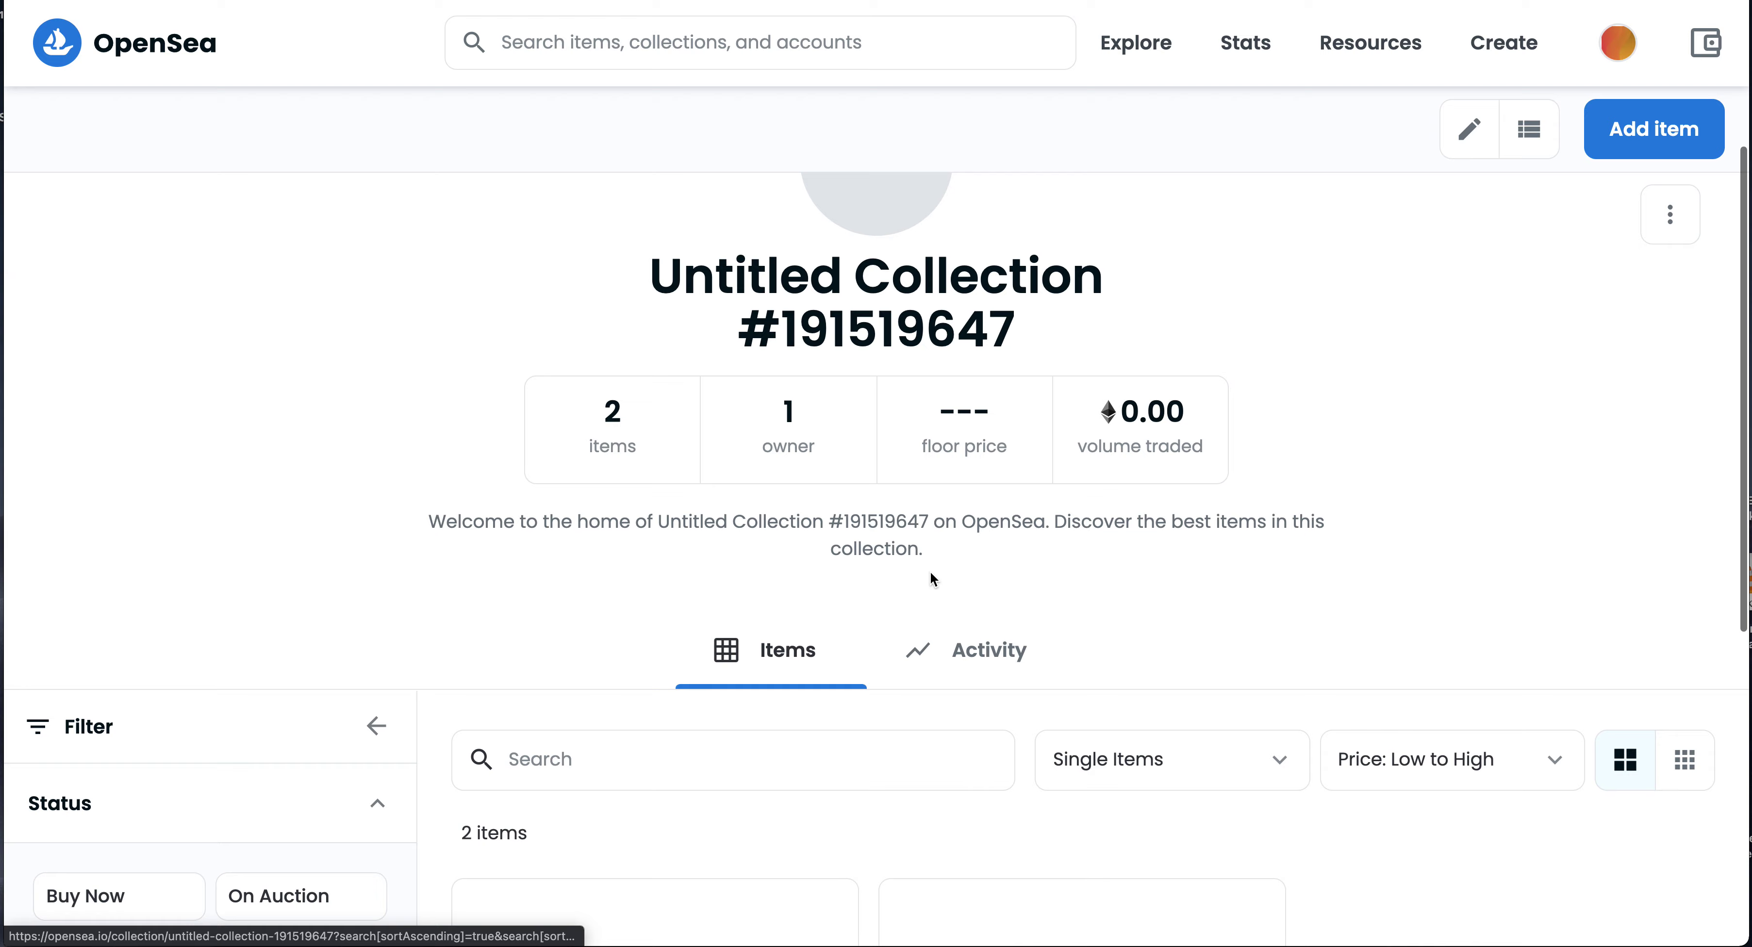
scroll(931, 578, down, 1)
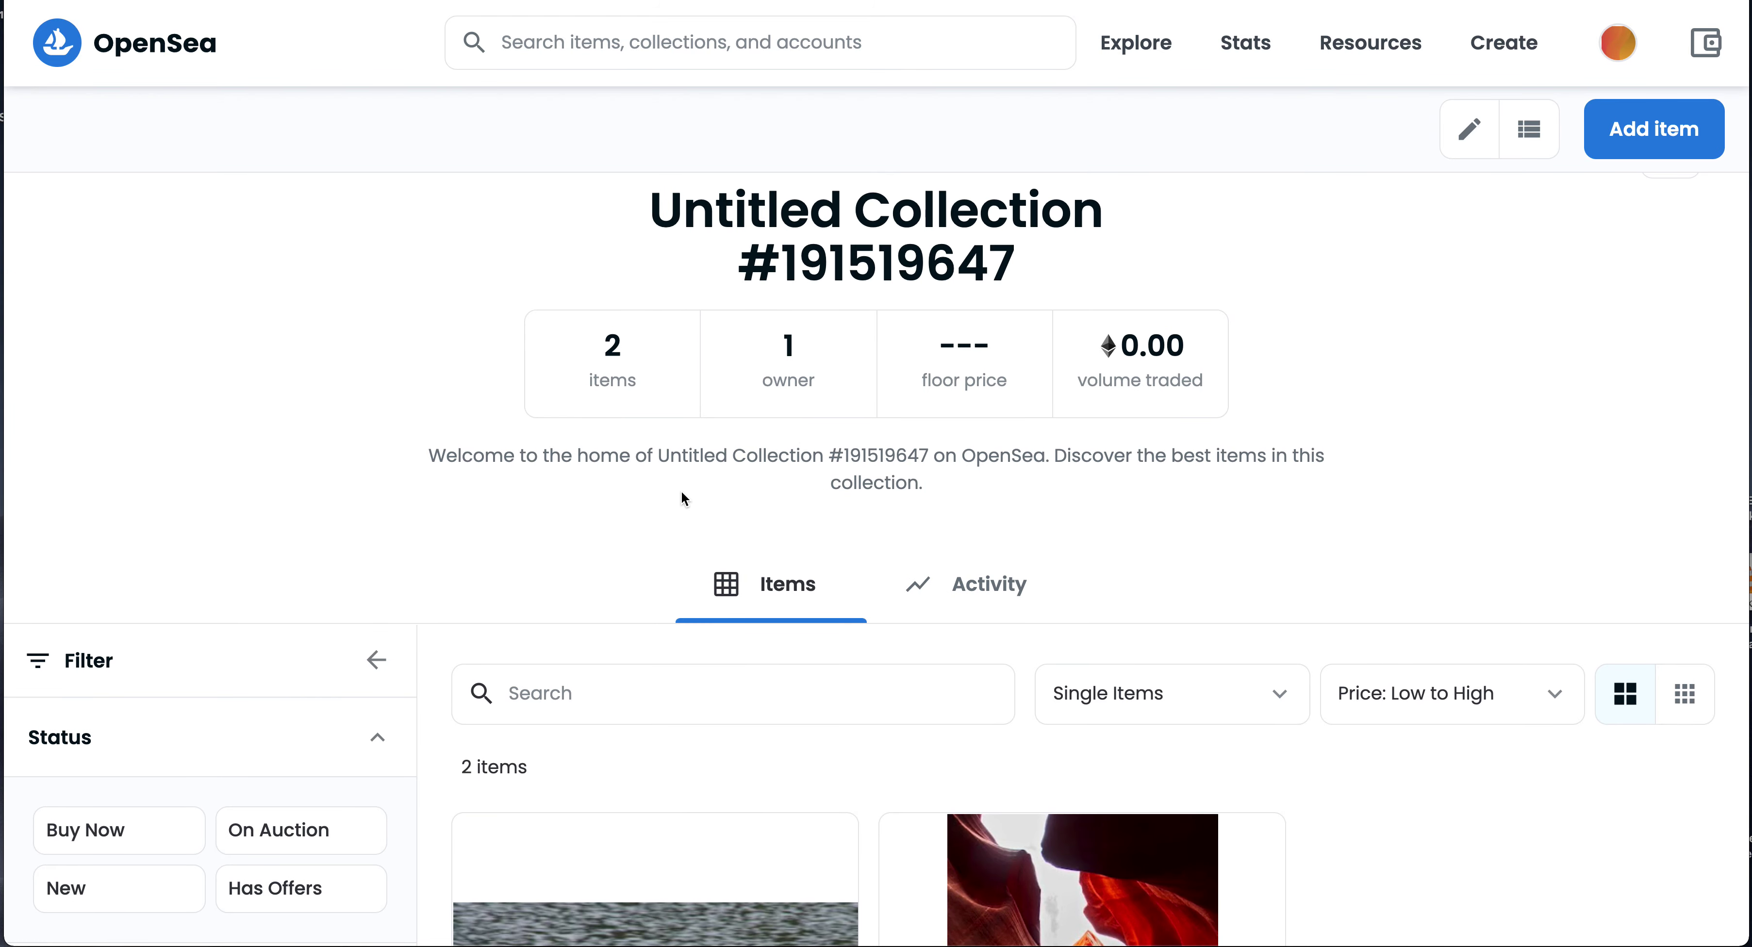
scroll(683, 499, down, 8)
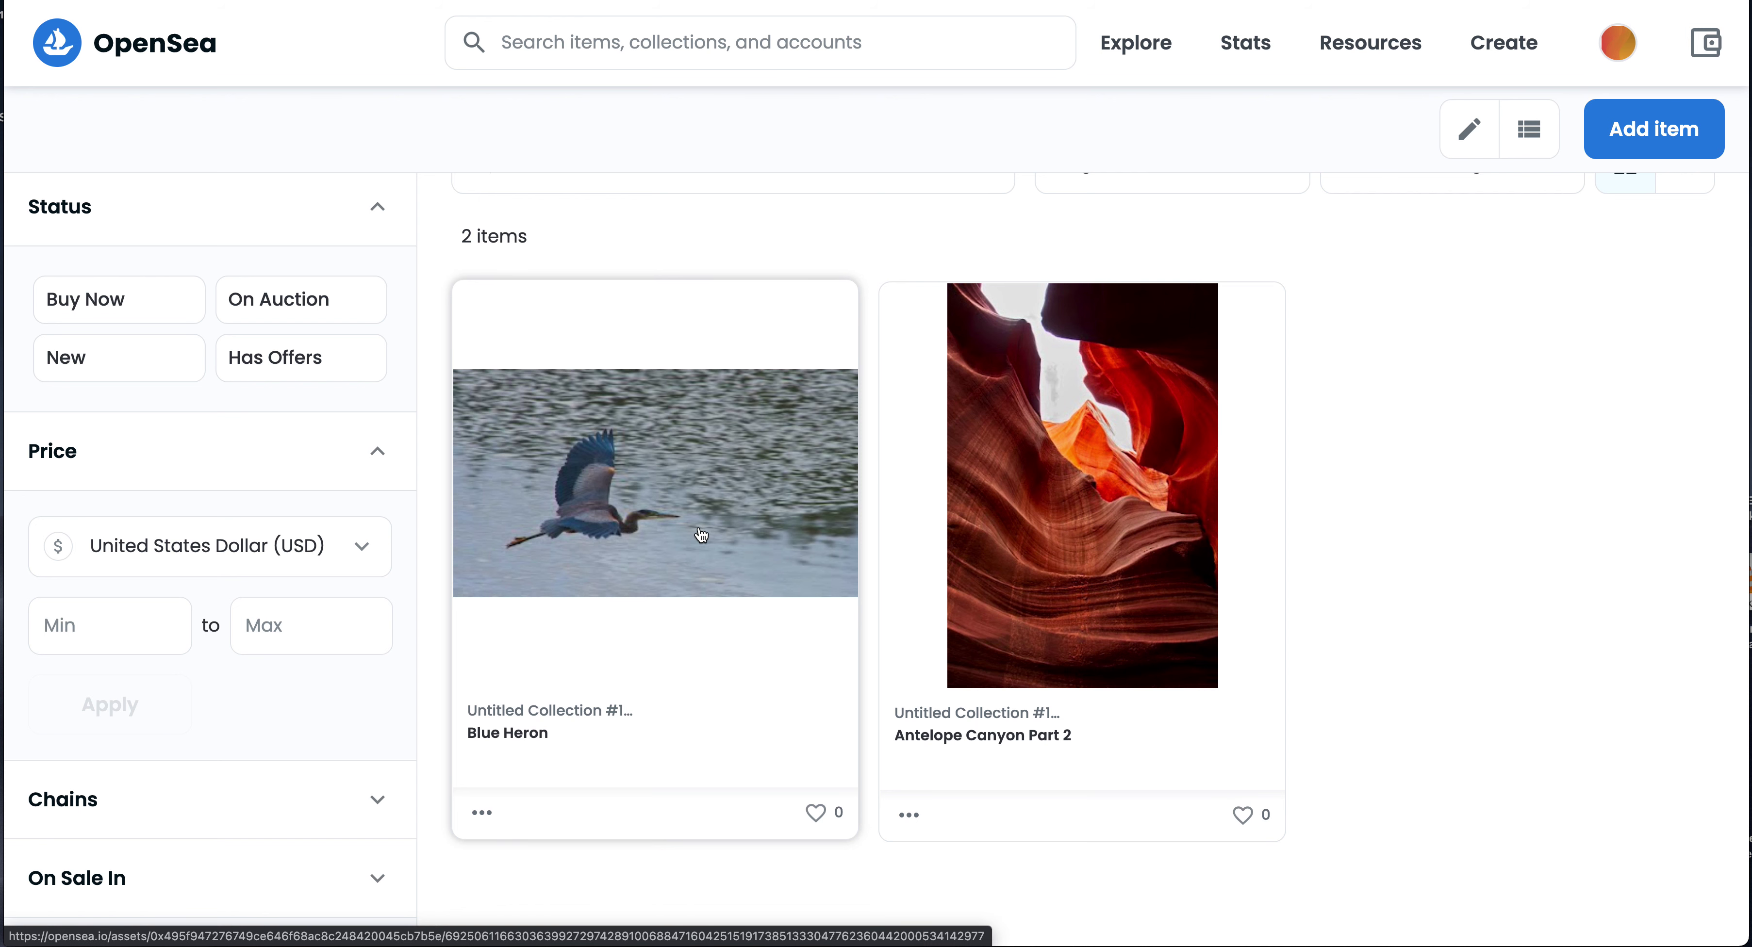
scroll(702, 536, up, 12)
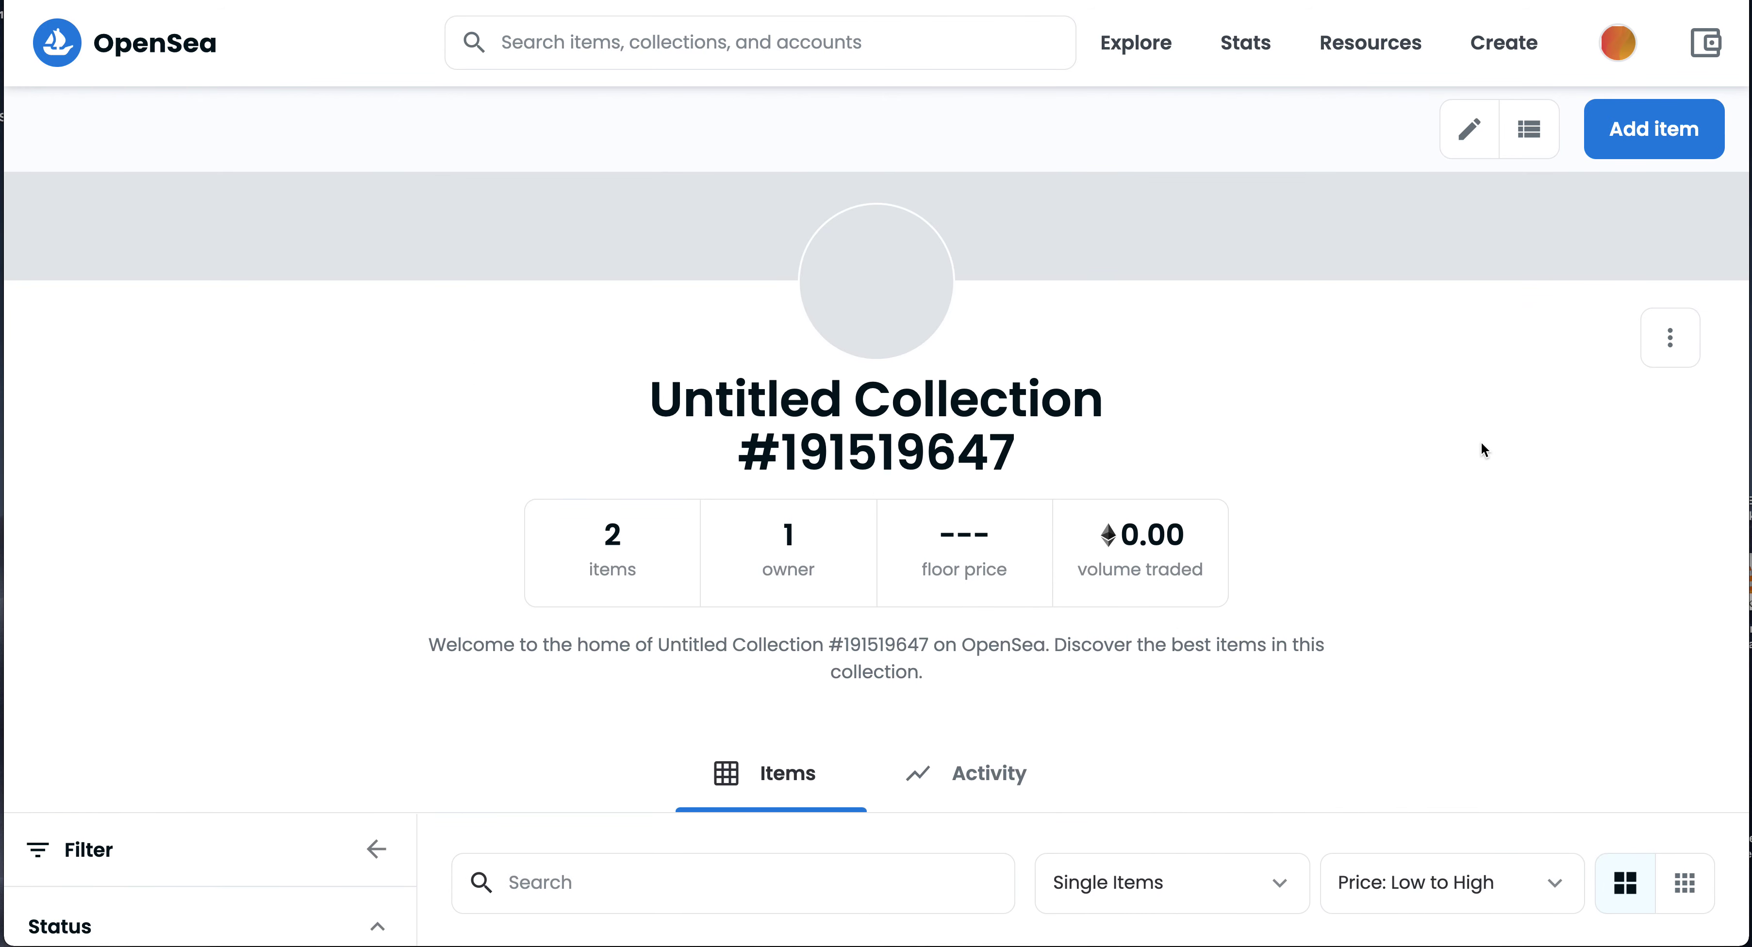
scroll(1481, 442, down, 2)
scroll(1481, 442, up, 5)
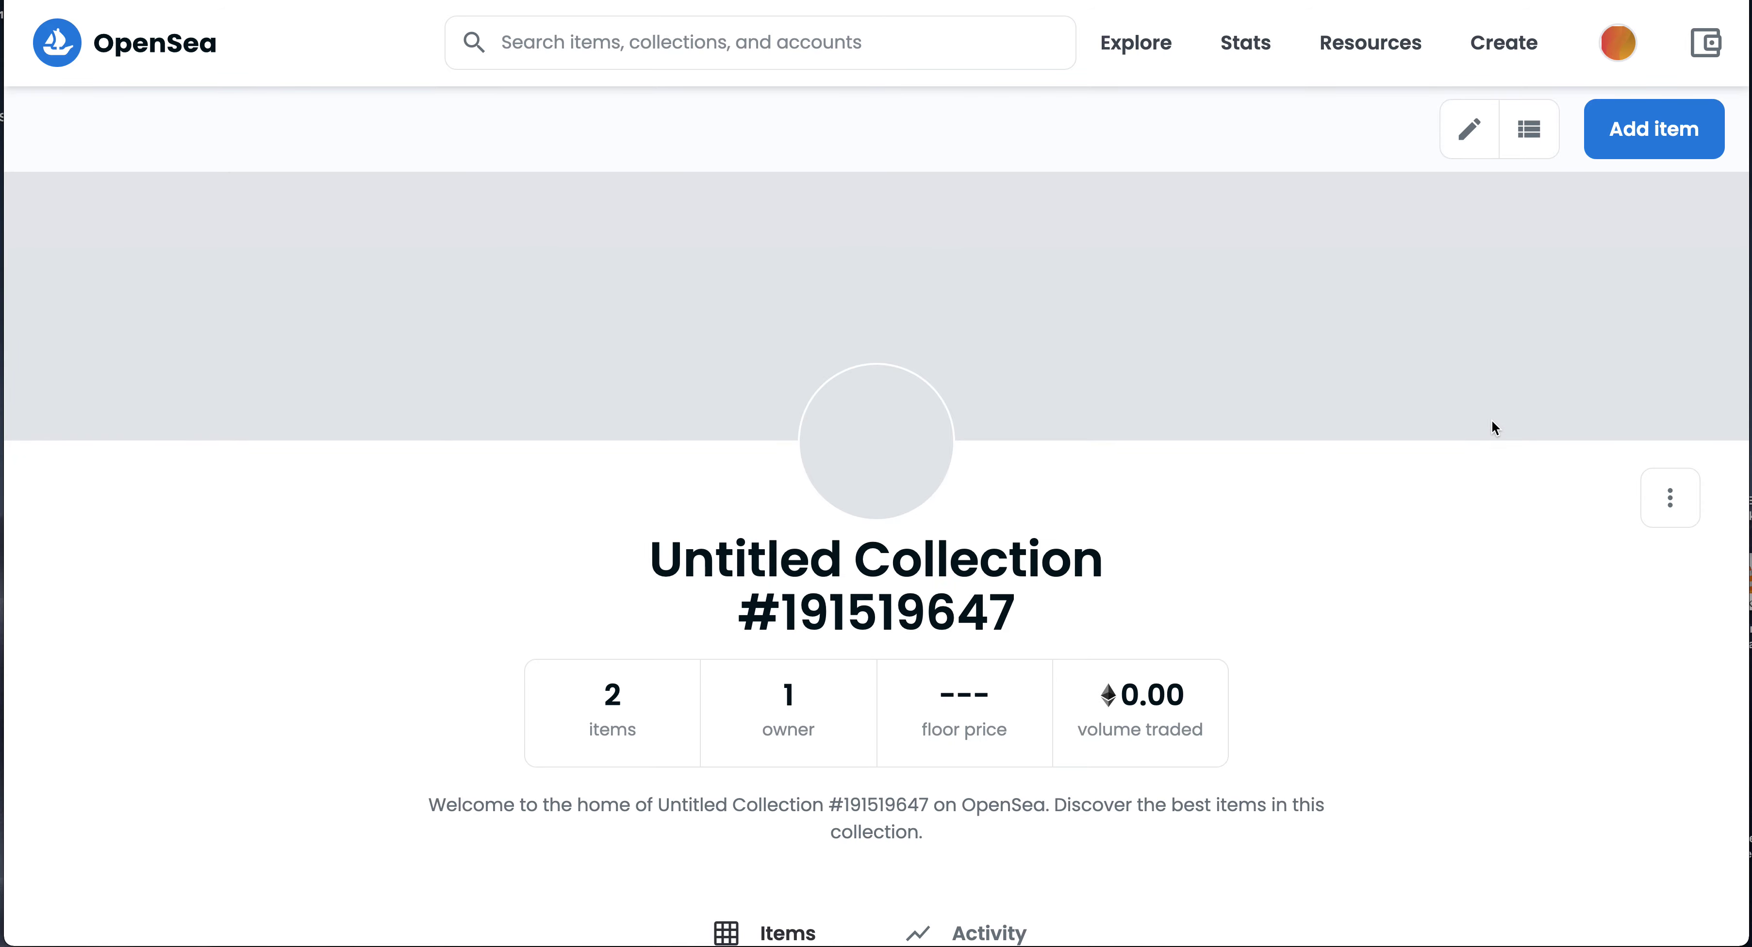
Step: Return to the overview of the account's own collections and open the wallet
click(1697, 44)
mouse_move(1629, 45)
click(1493, 258)
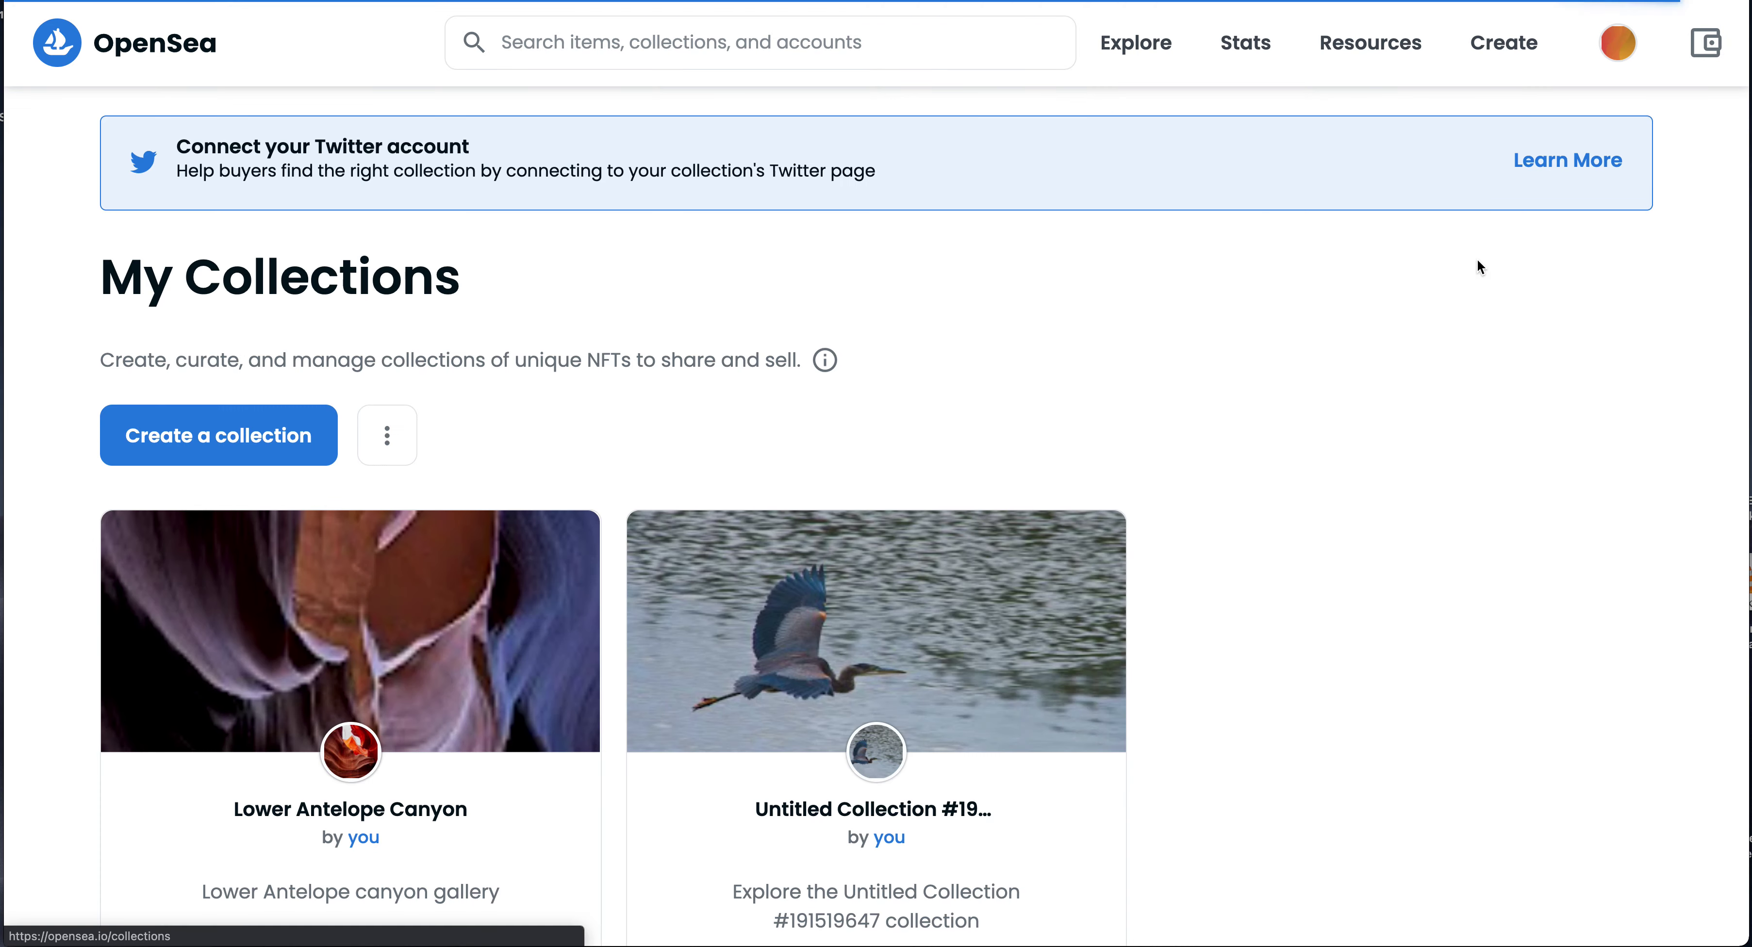
click(1707, 46)
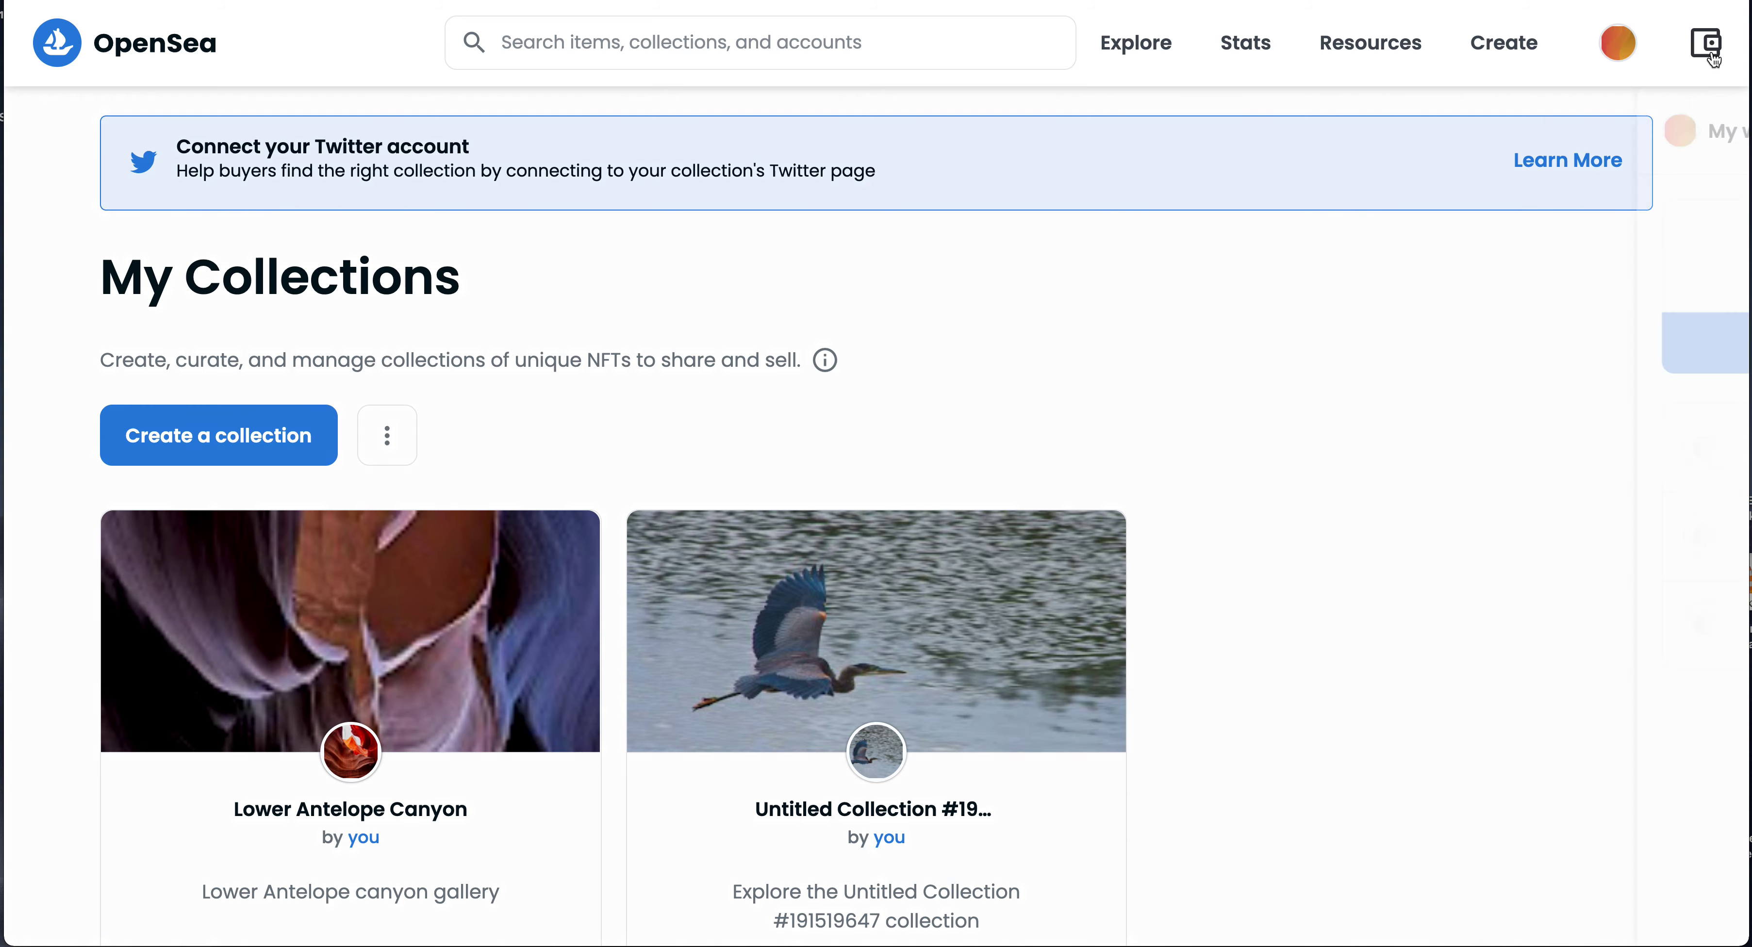
Step: Close the wallet, go back to the account's own collections and start creating a new collection
click(1149, 364)
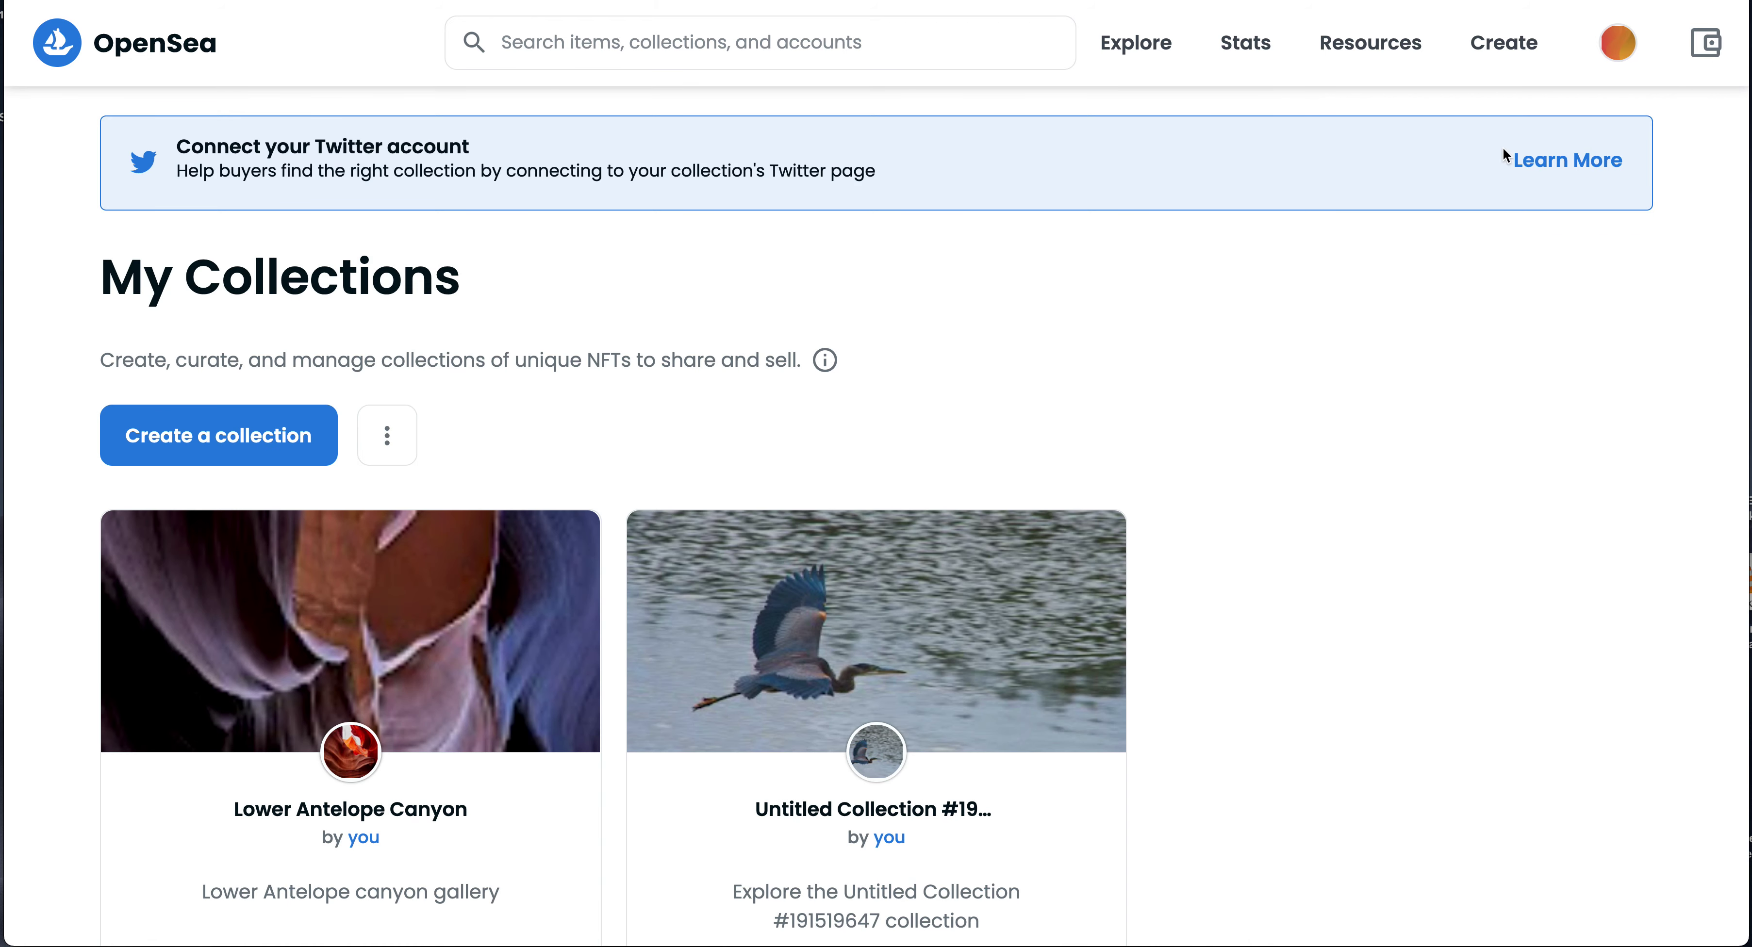
click(1619, 46)
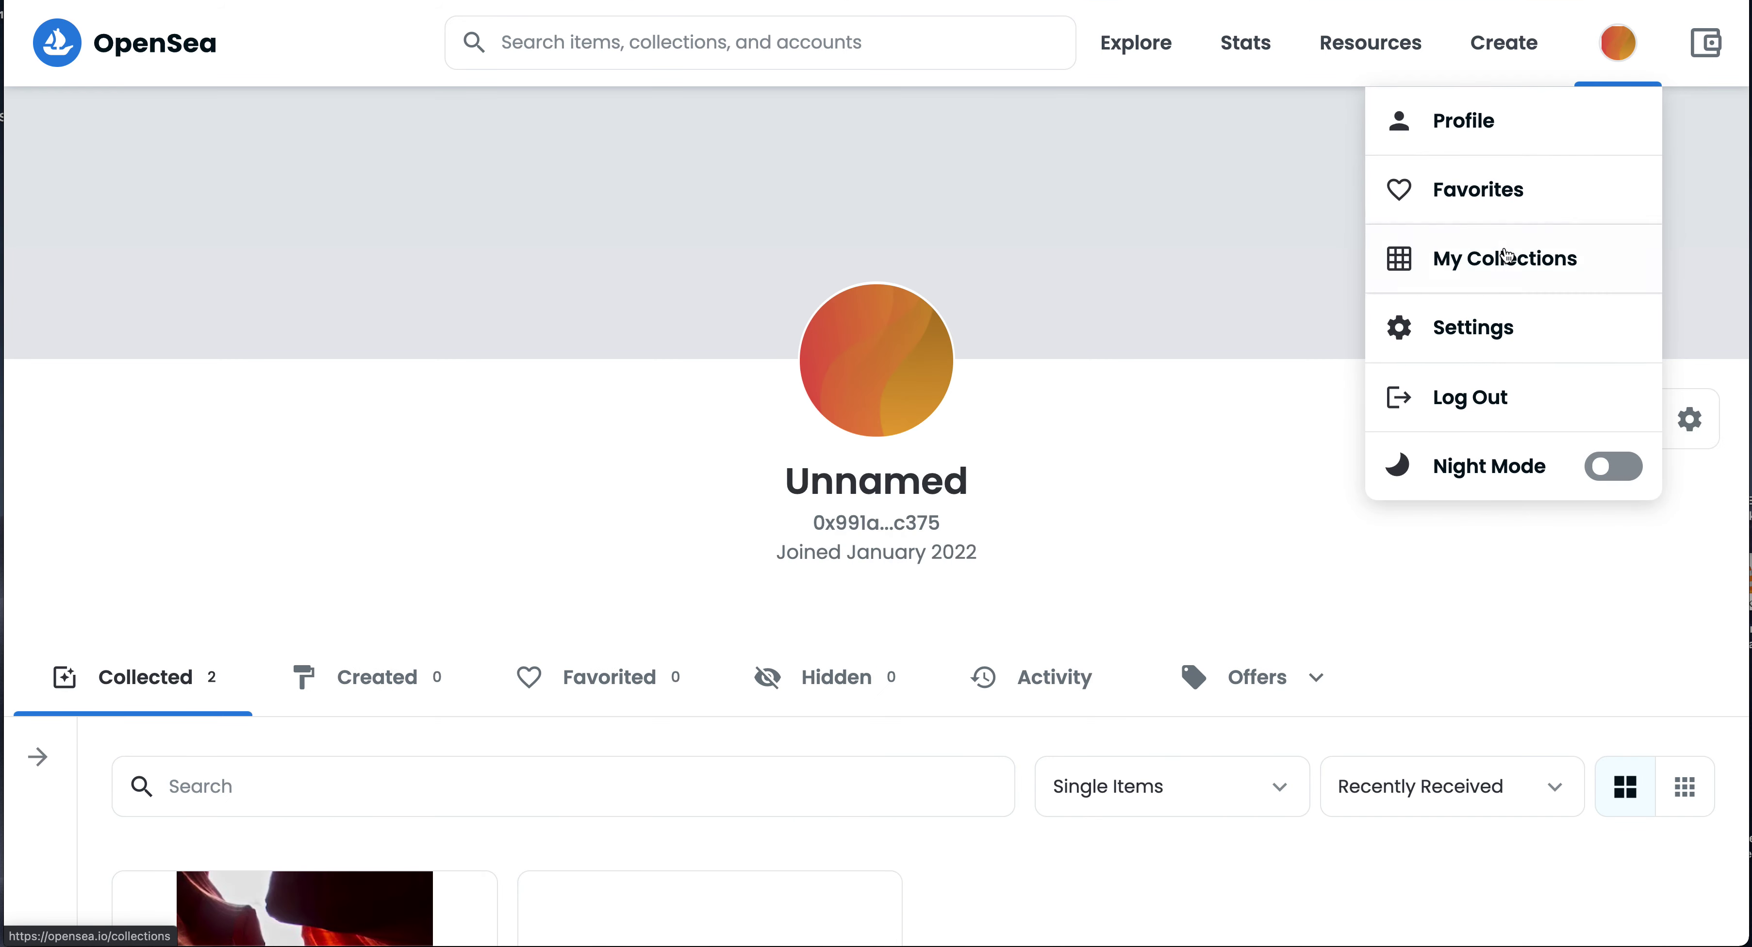
click(1502, 266)
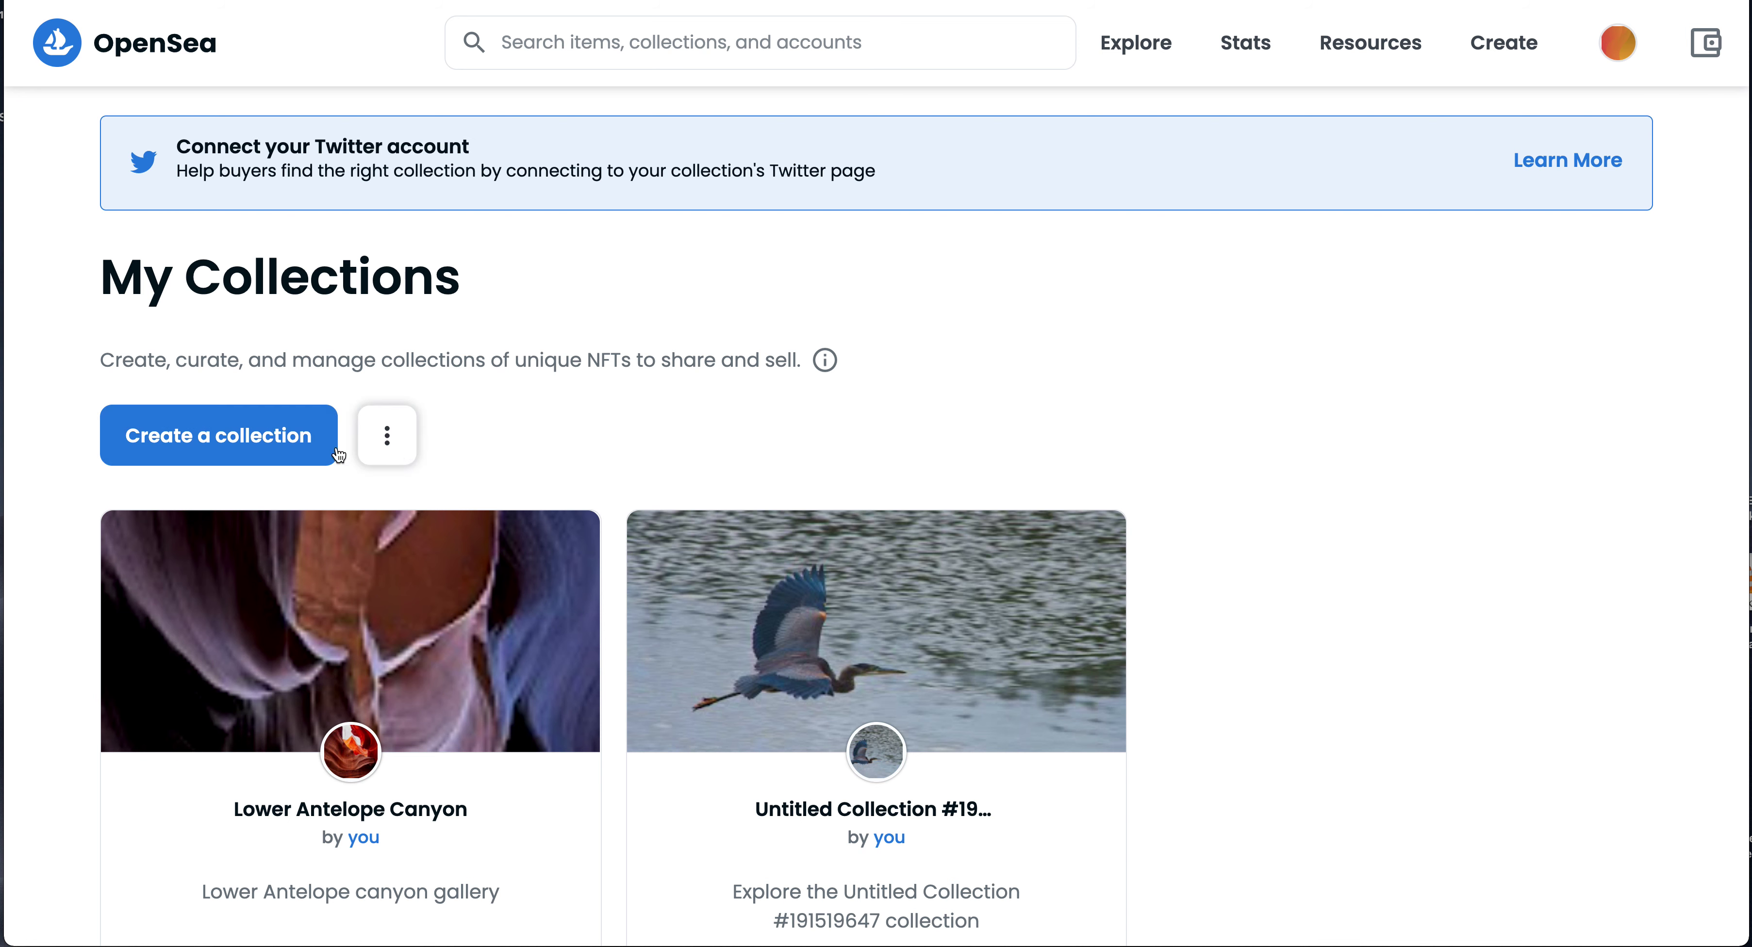
click(278, 454)
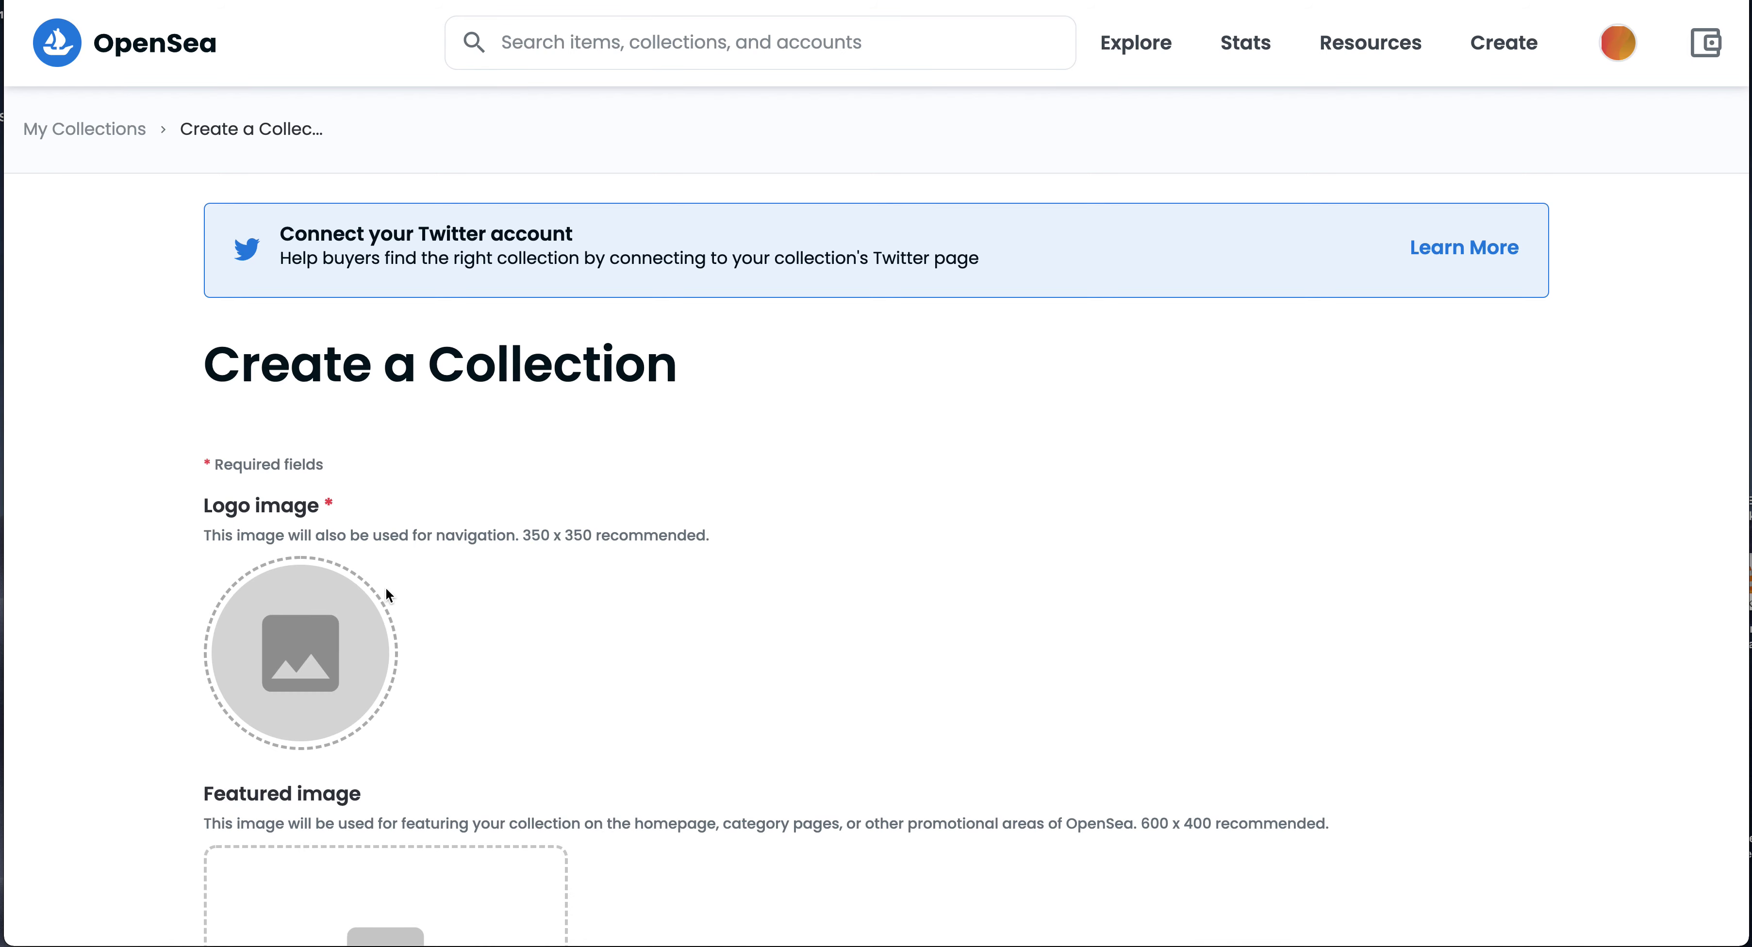
Step: Fill the collection's image slots with abstract light photos: the green-yellow one as logo, the red one as featured image, the blue one as banner
scroll(410, 585, down, 3)
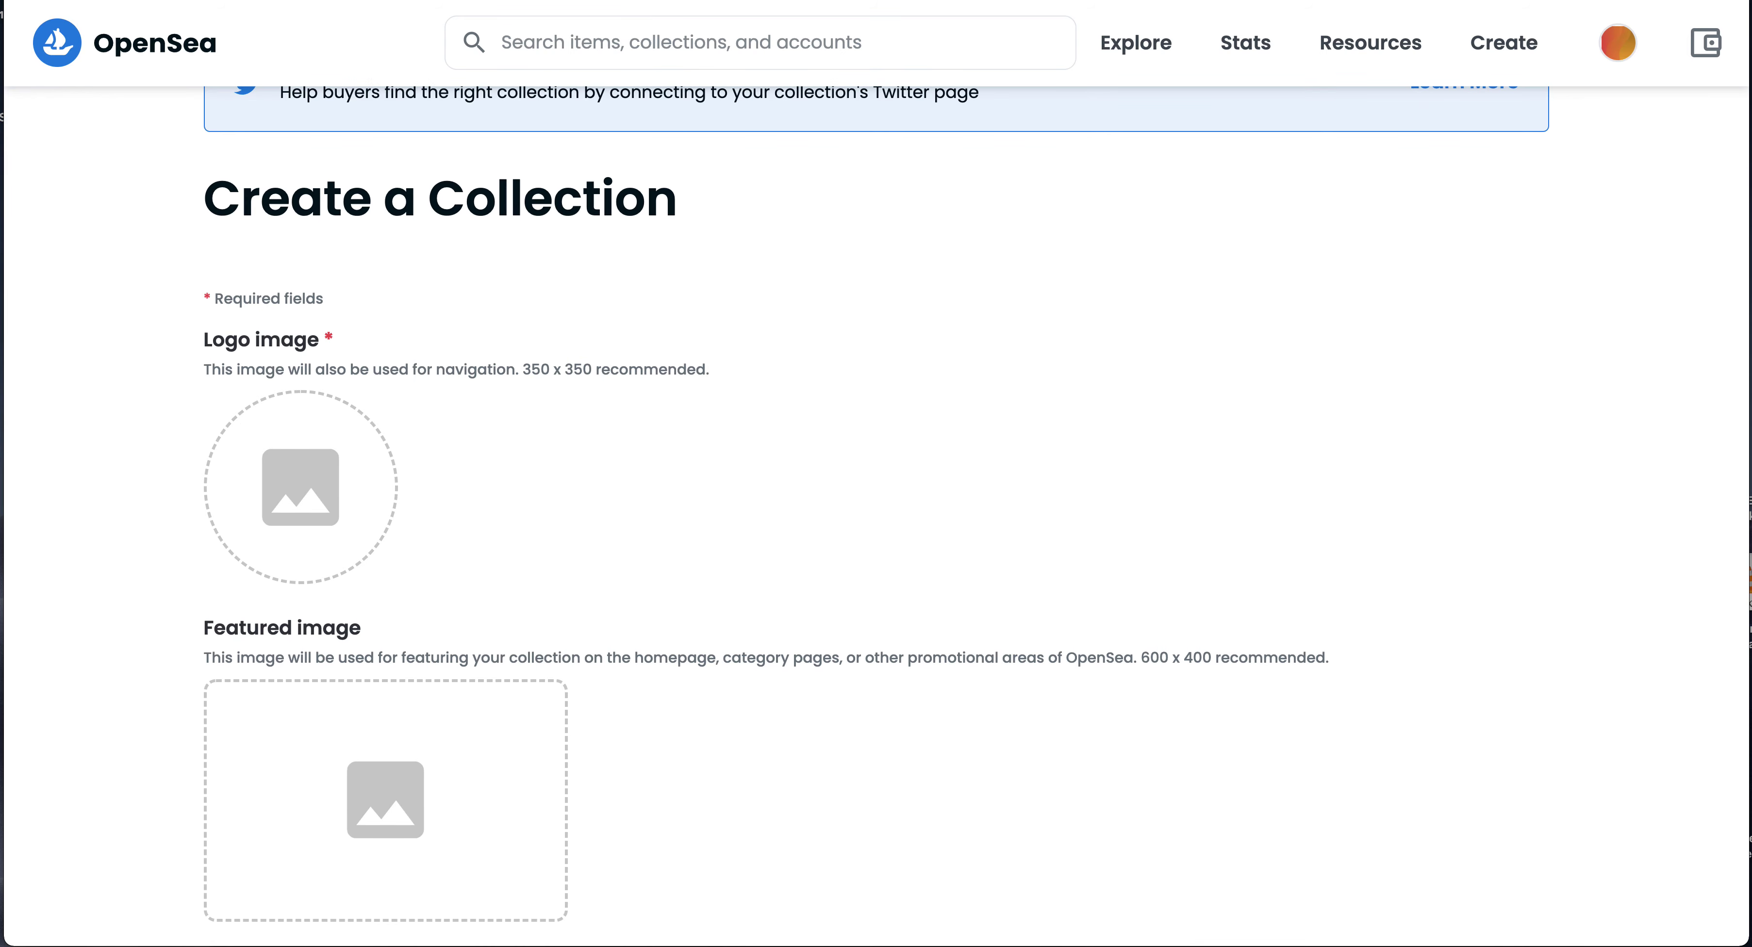
drag(1748, 327, 312, 448)
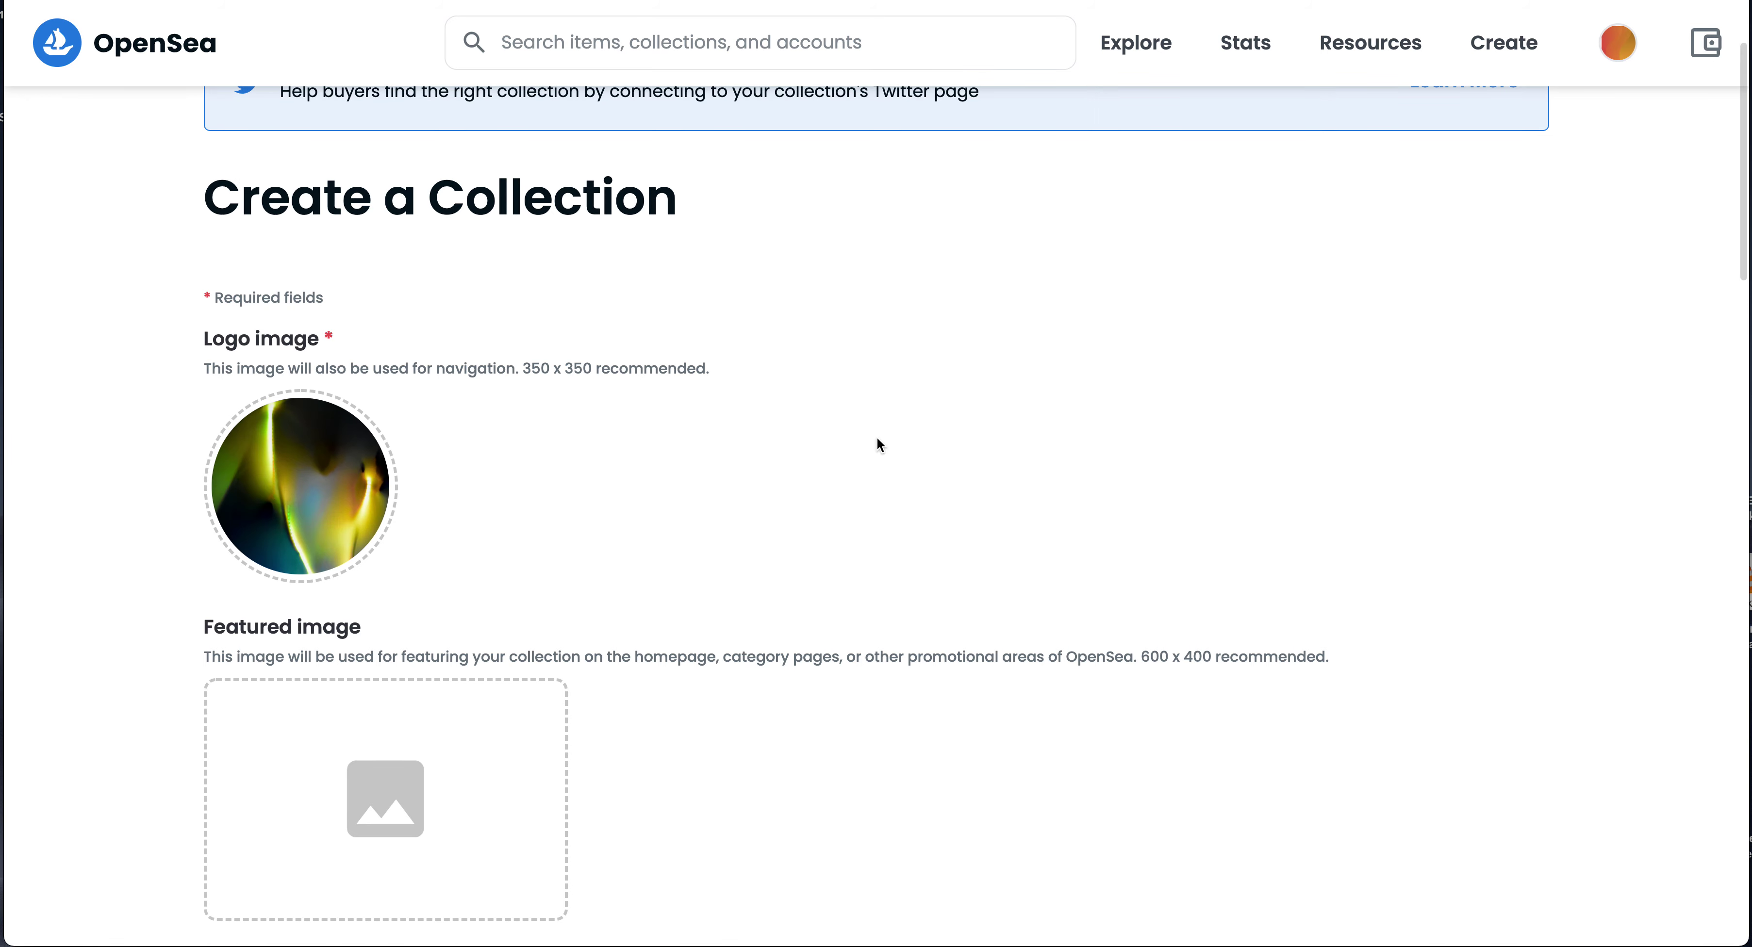
scroll(876, 437, down, 6)
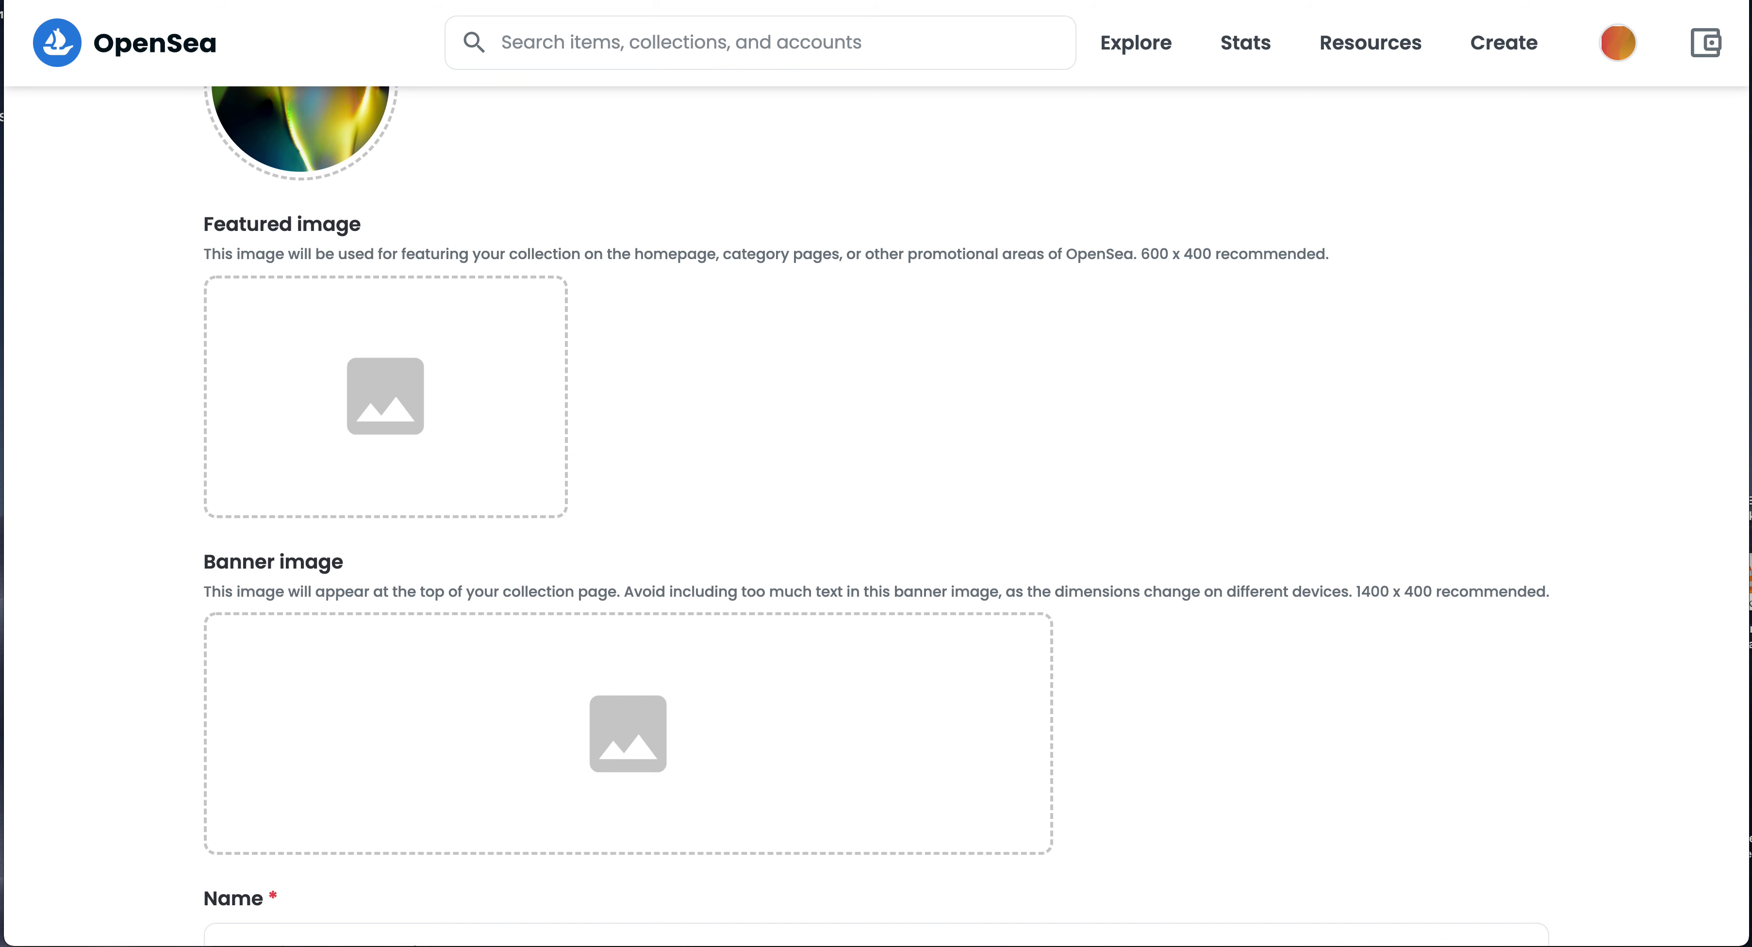
drag(1134, 254, 374, 340)
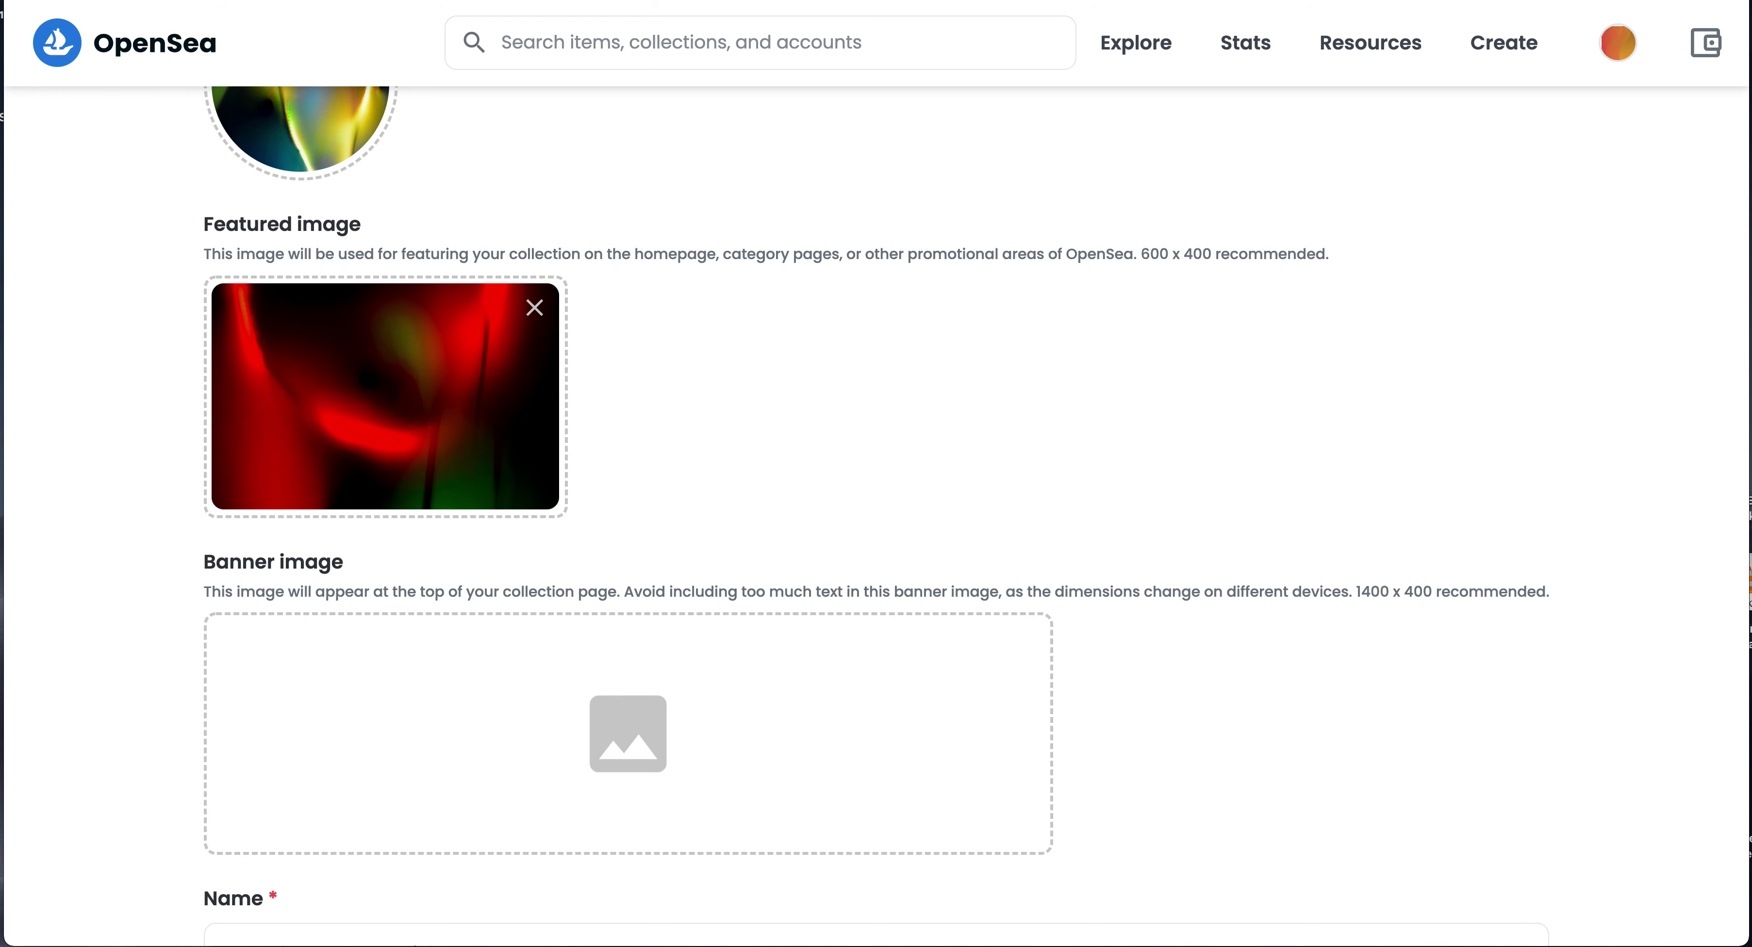
drag(1392, 496, 653, 714)
scroll(1212, 600, down, 2)
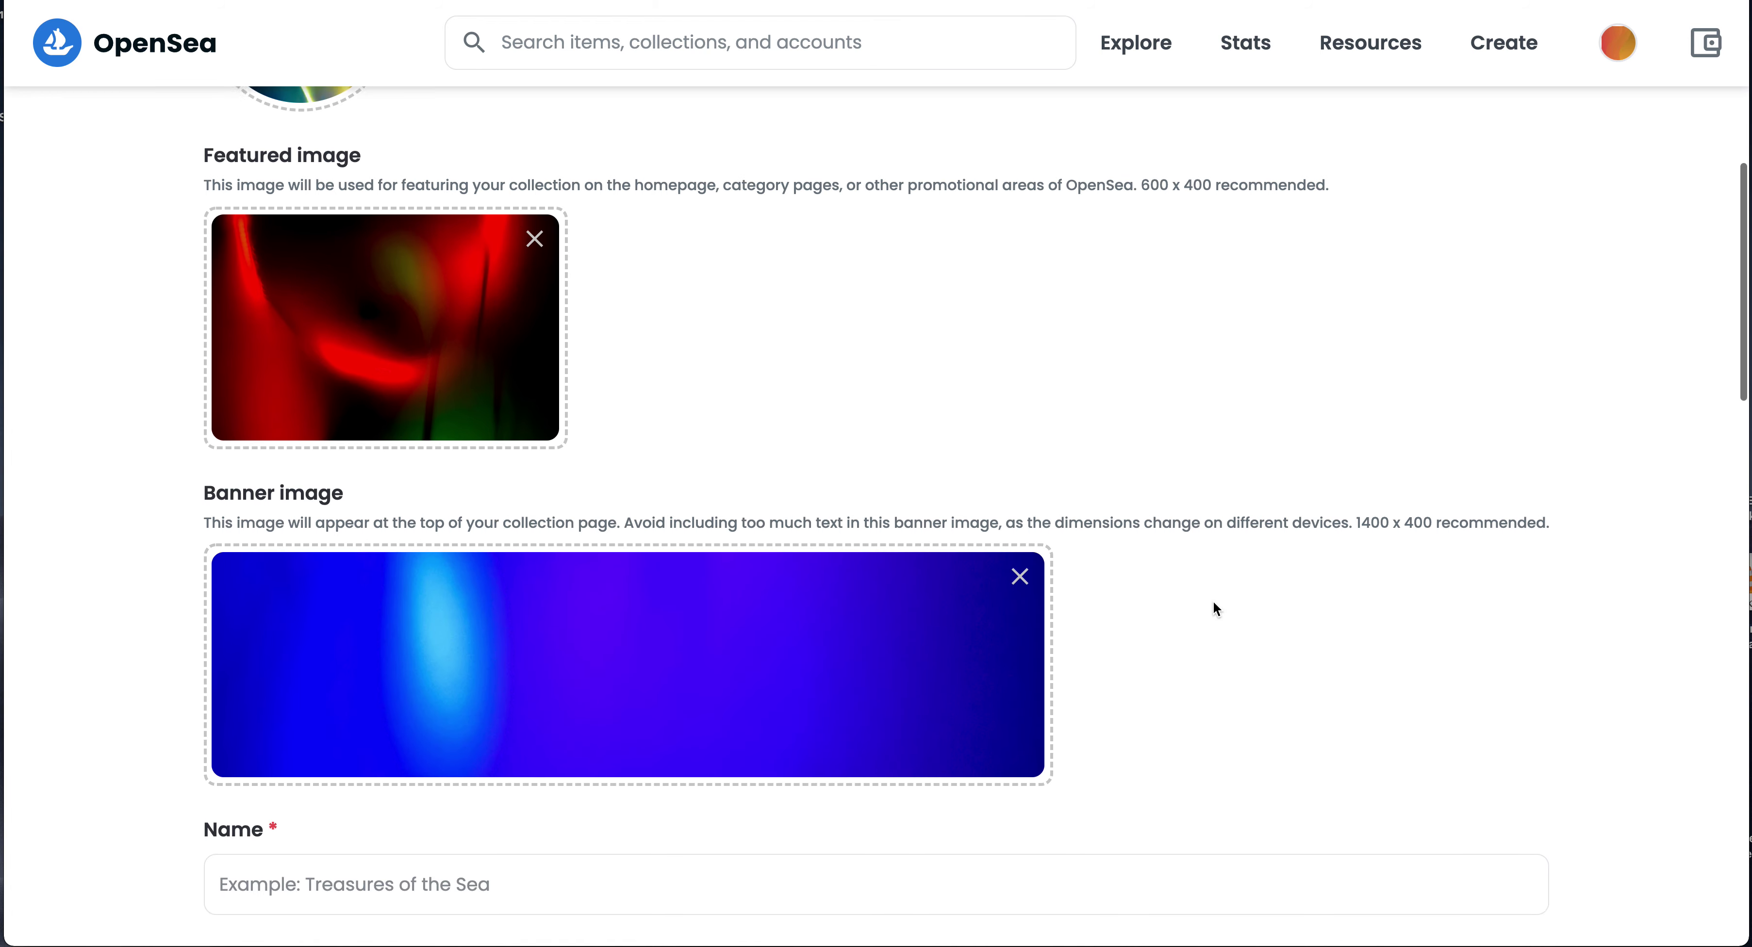
Step: Name the new collection S5G-Nebula
scroll(1212, 601, down, 8)
click(524, 372)
text(S)
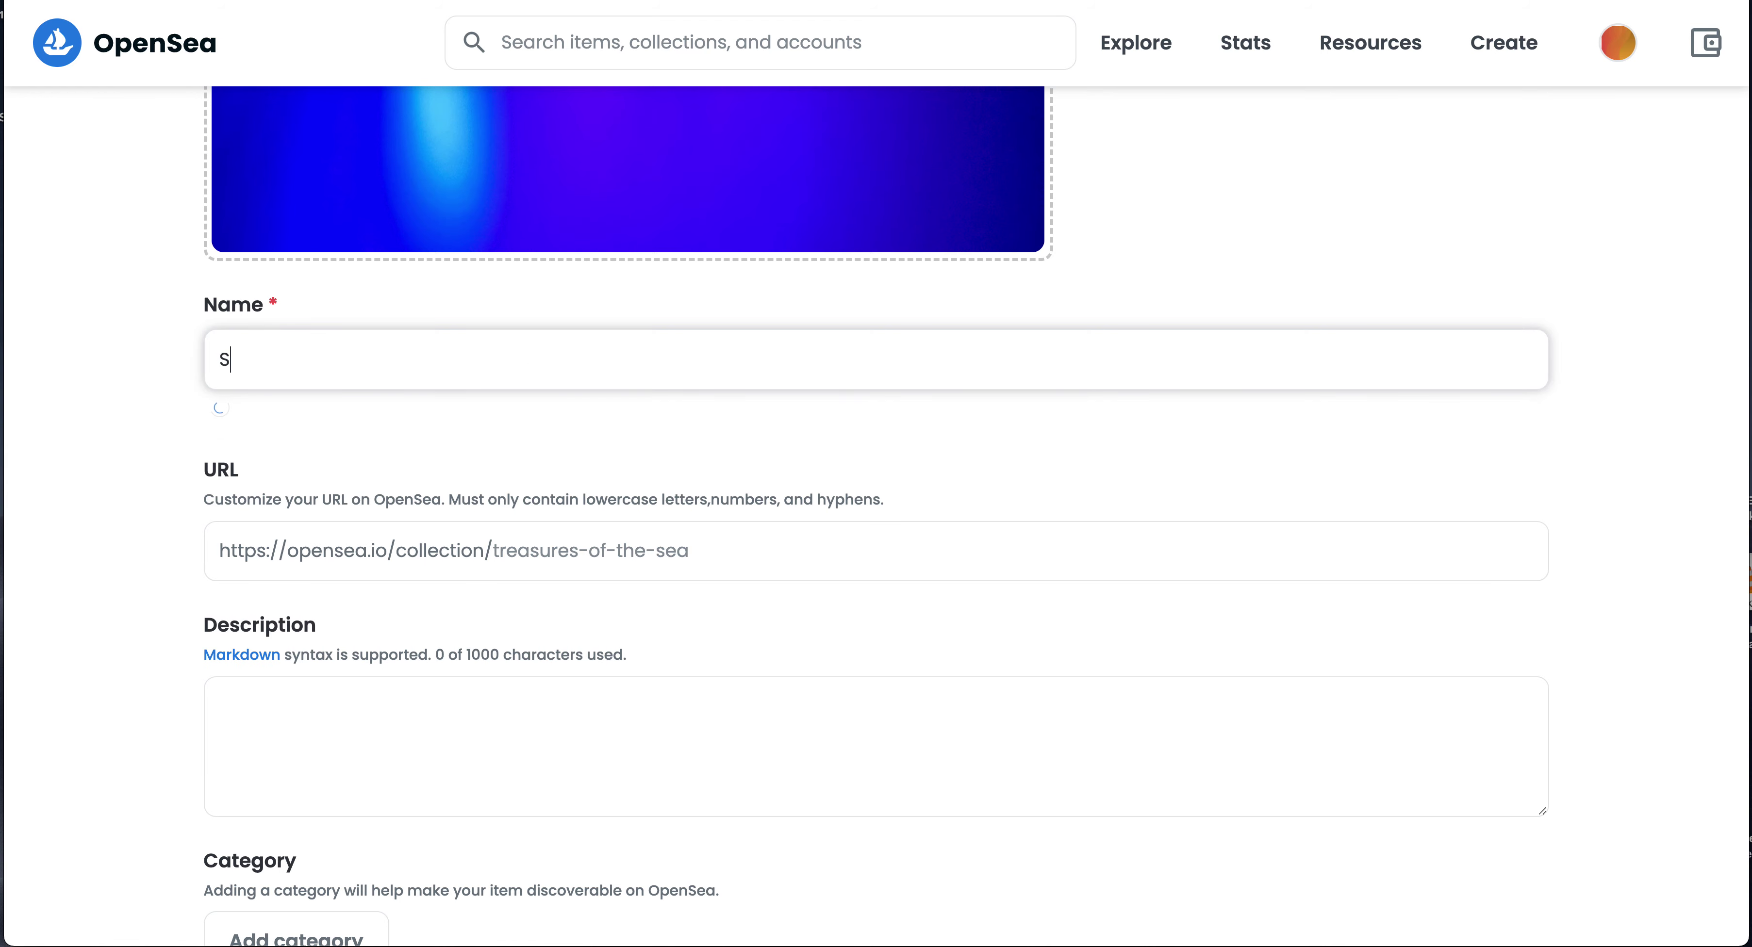
text(5G)
key(BackSpace)
key(BackSpace)
key(BackSpace)
text(G)
key(BackSpace)
text(S)
text(5G-Trans)
text(Ne)
click(117, 420)
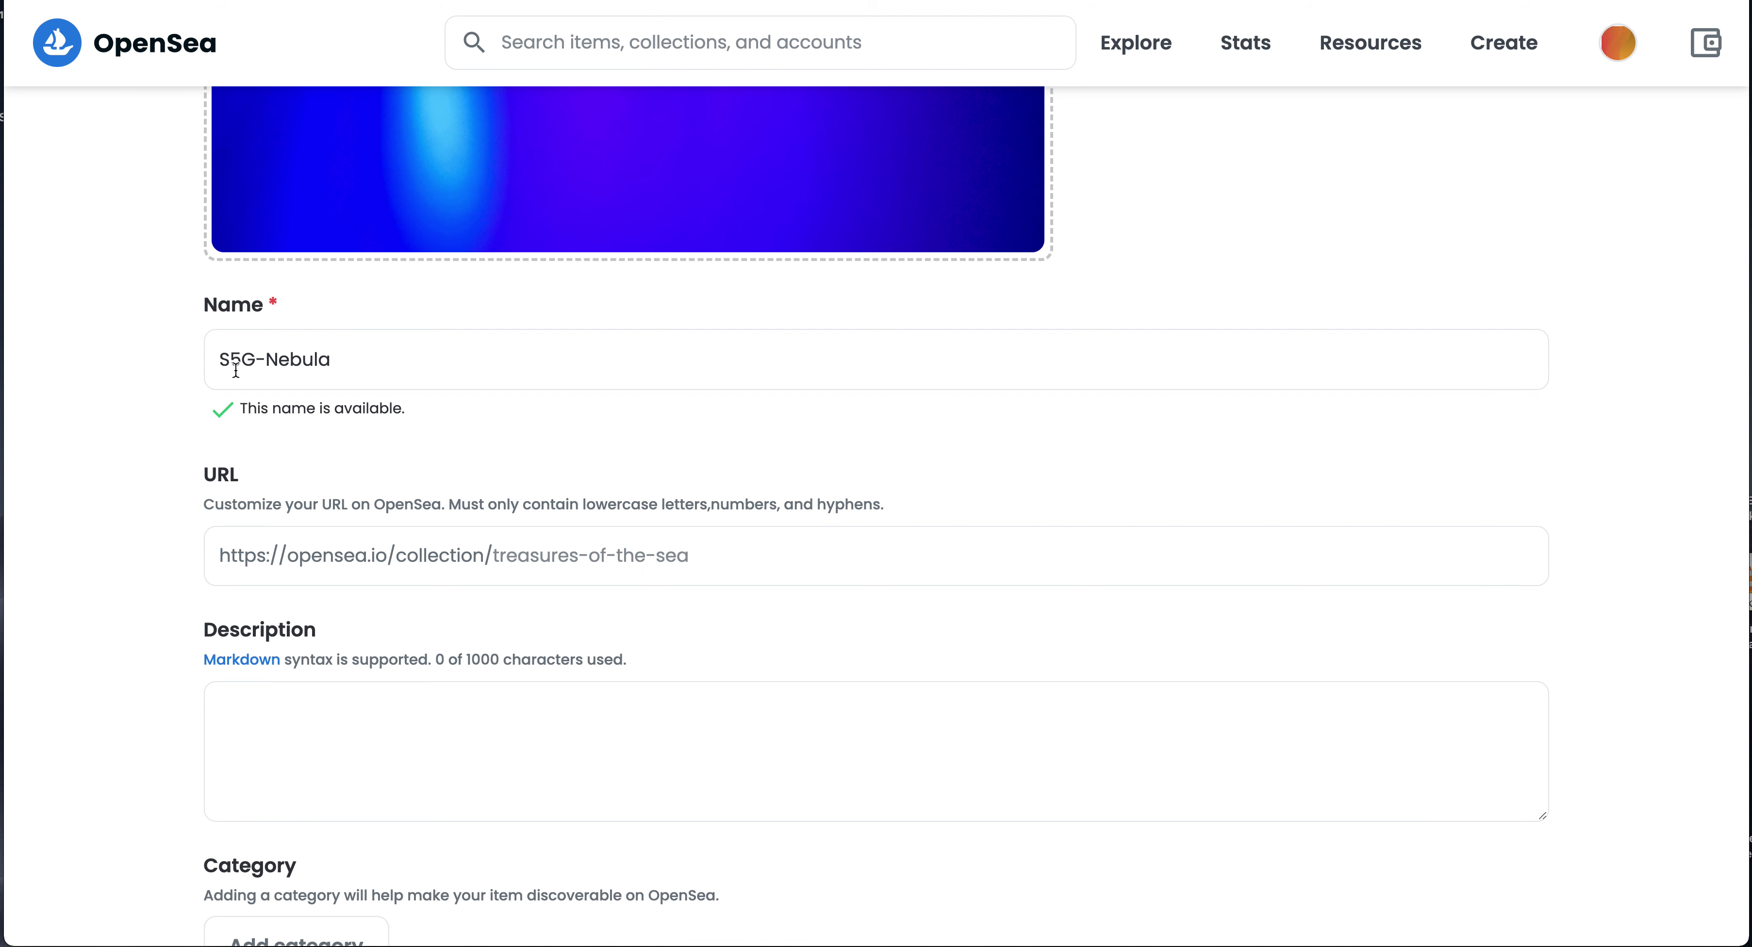
Step: Set the ending of the collection's URL to s5g-nebula
click(742, 557)
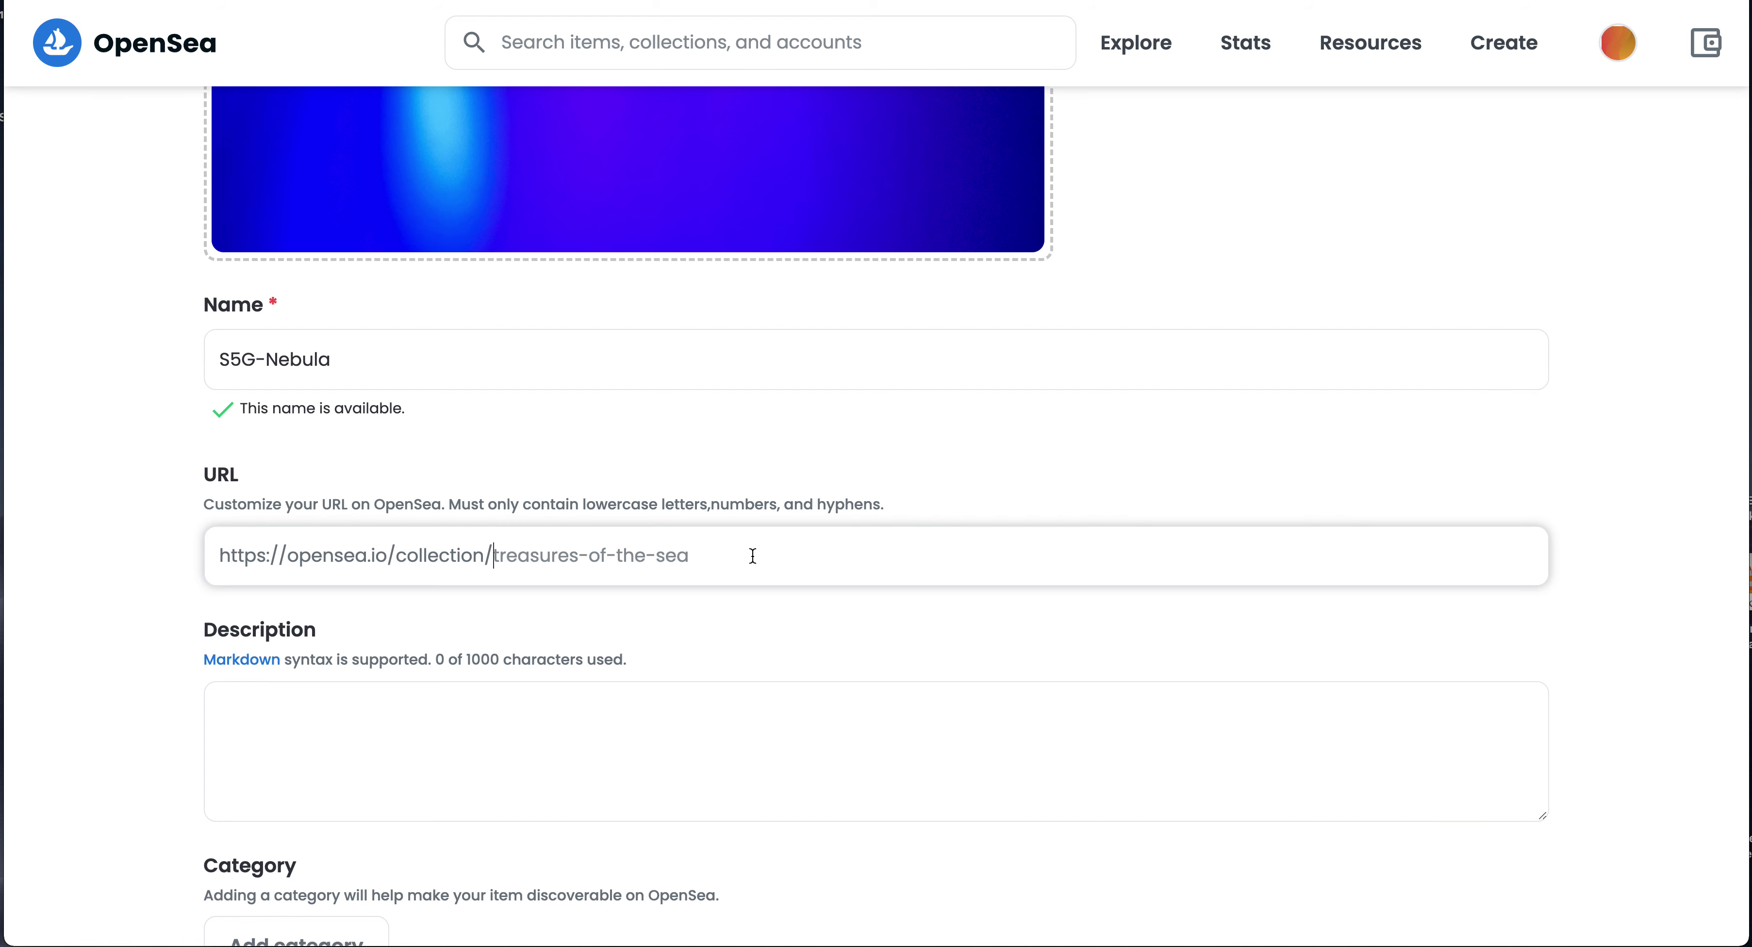
text(s5g-n)
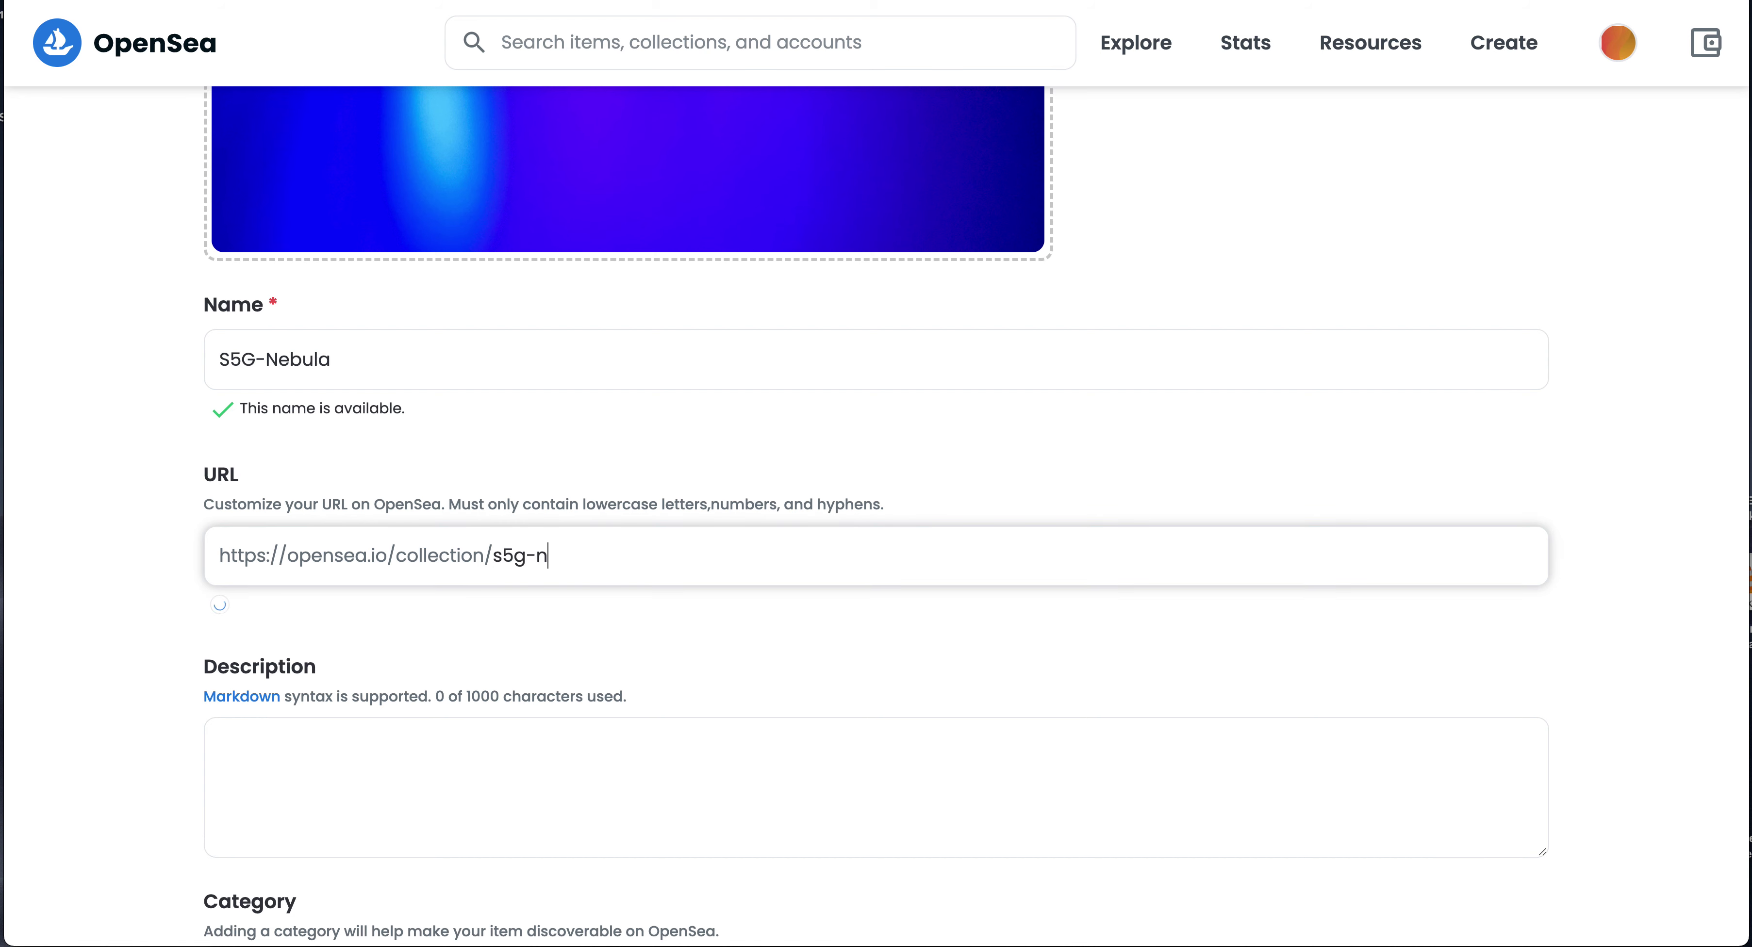
text(ebula)
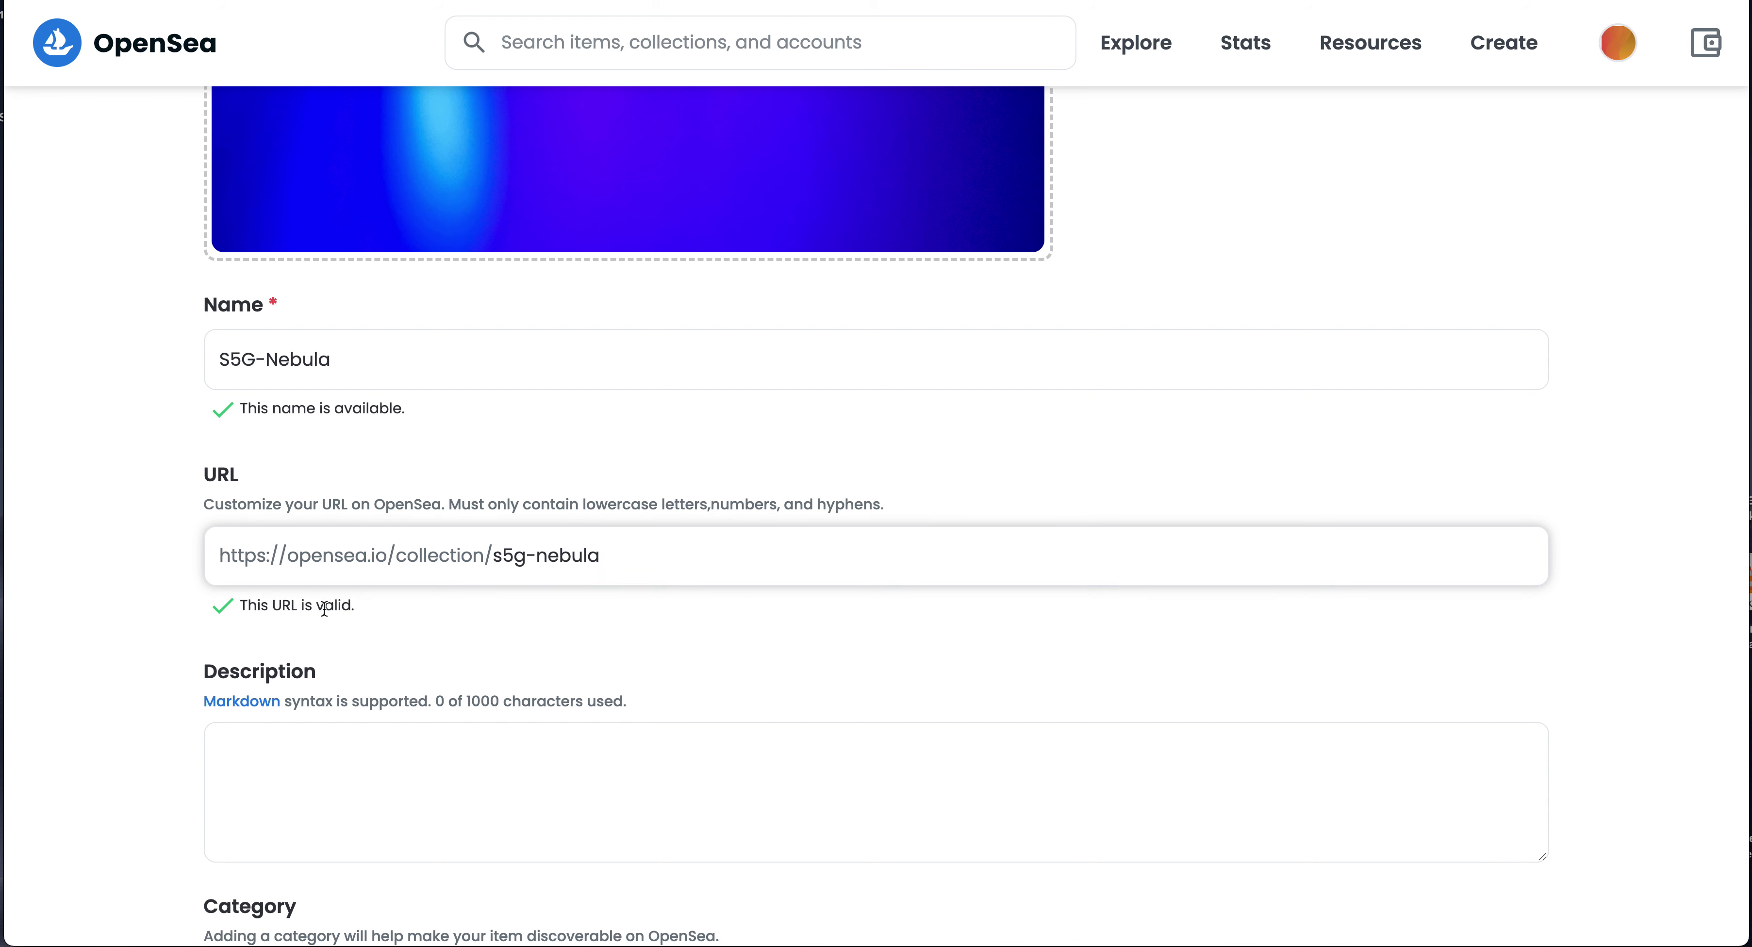
Step: Try a capital N in the collection's URL ending and restore the lowercase spelling s5g-nebula
key(BackSpace)
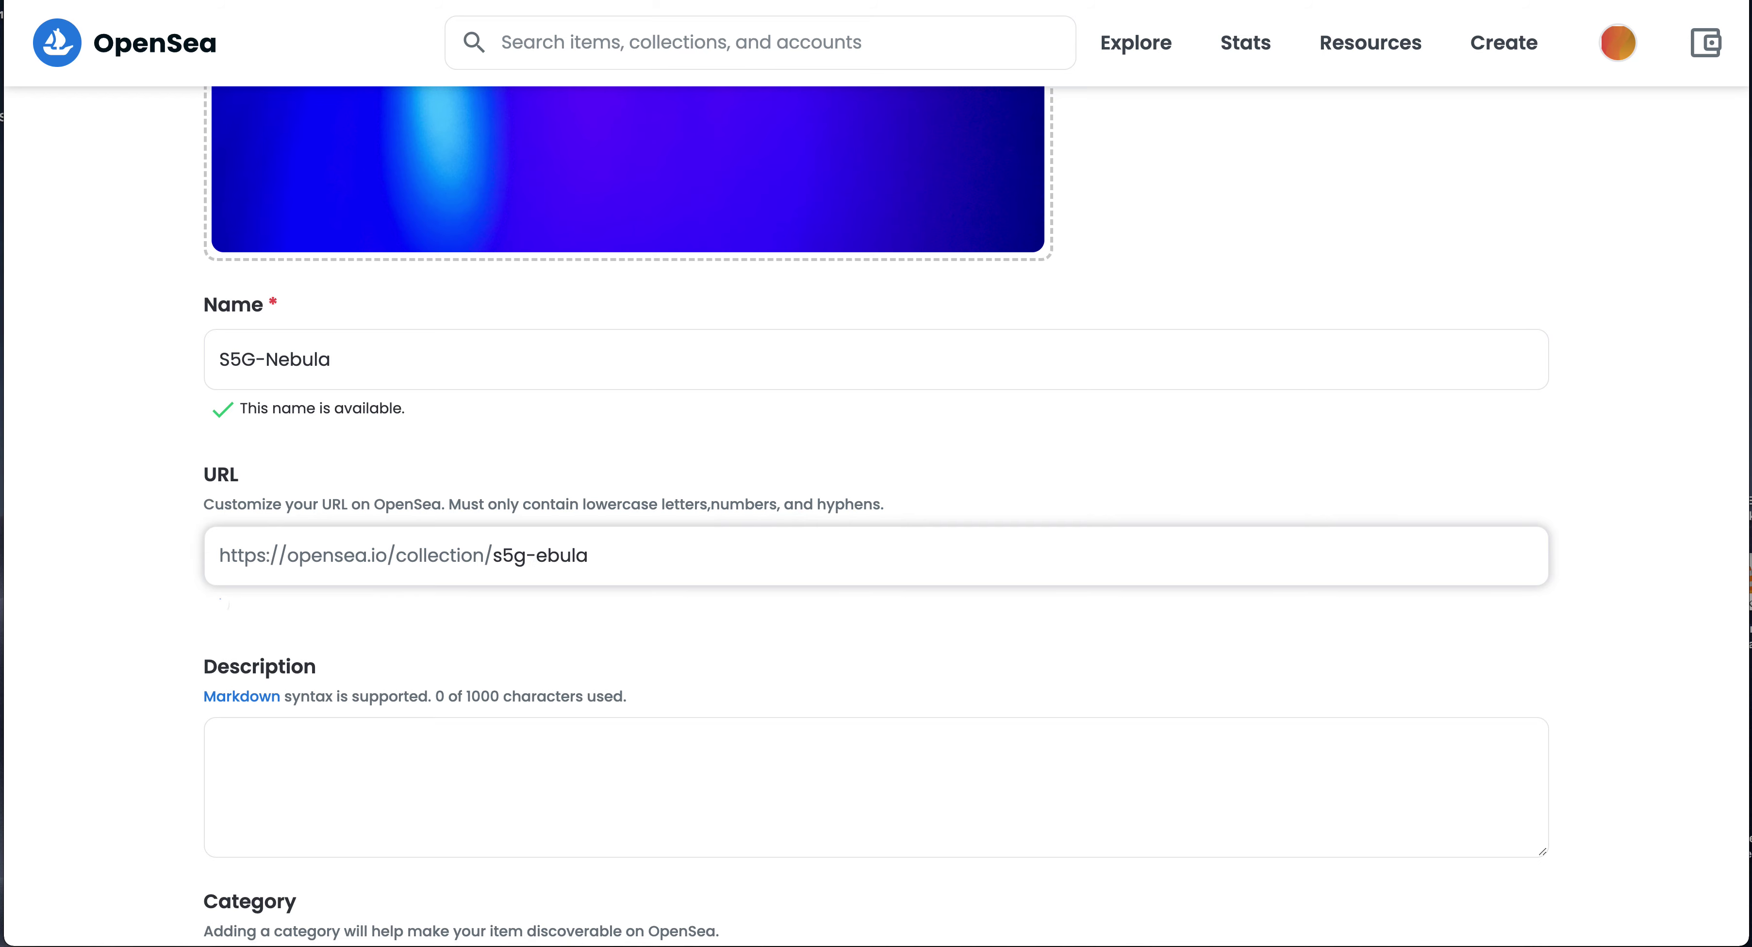
text(N)
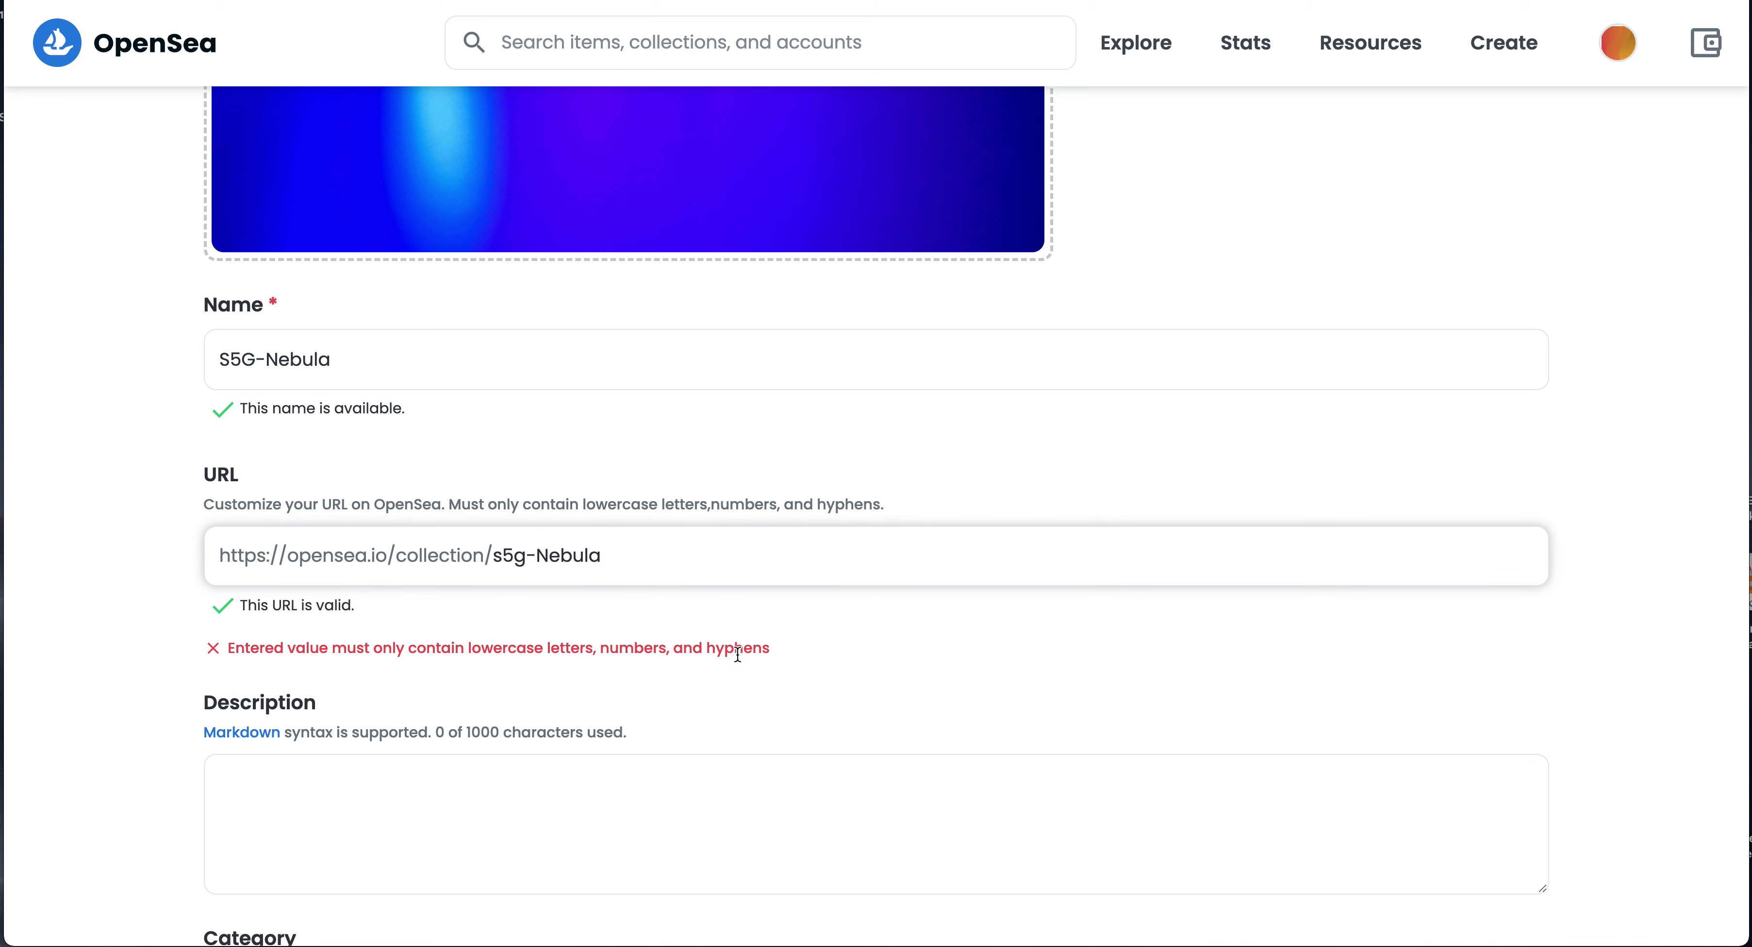
click(537, 555)
key(Delete)
text(n)
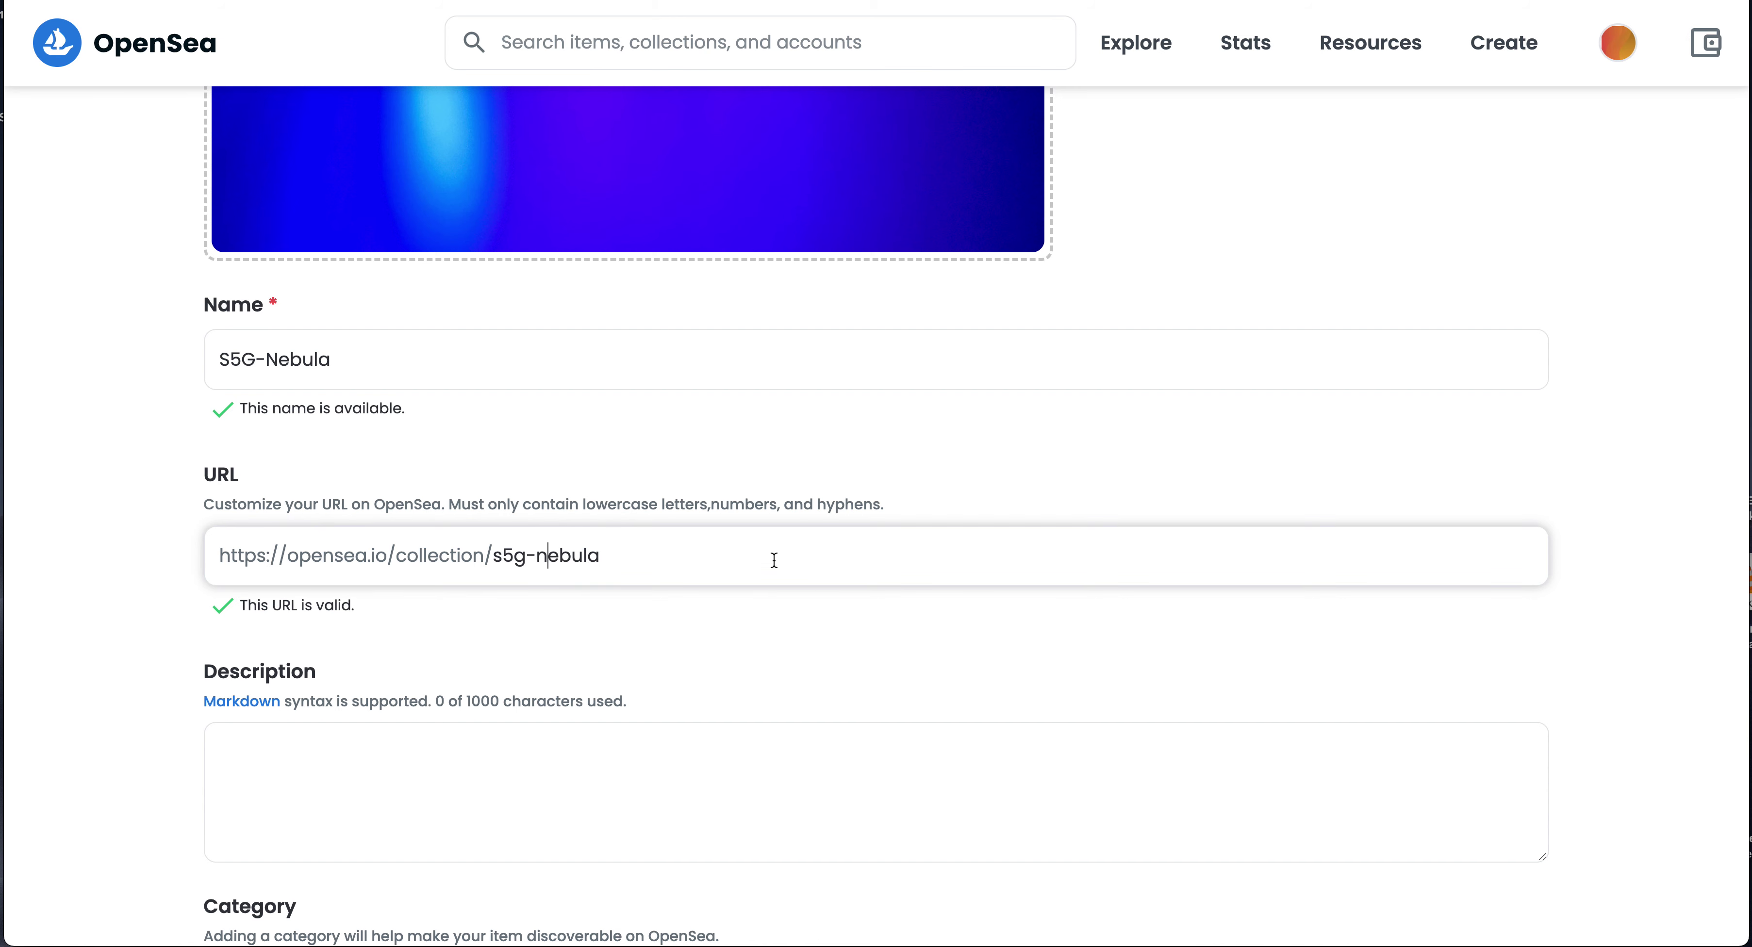
Step: Enter the collection description "S5G nebula's using translum and led strings"
scroll(457, 477, down, 4)
click(457, 477)
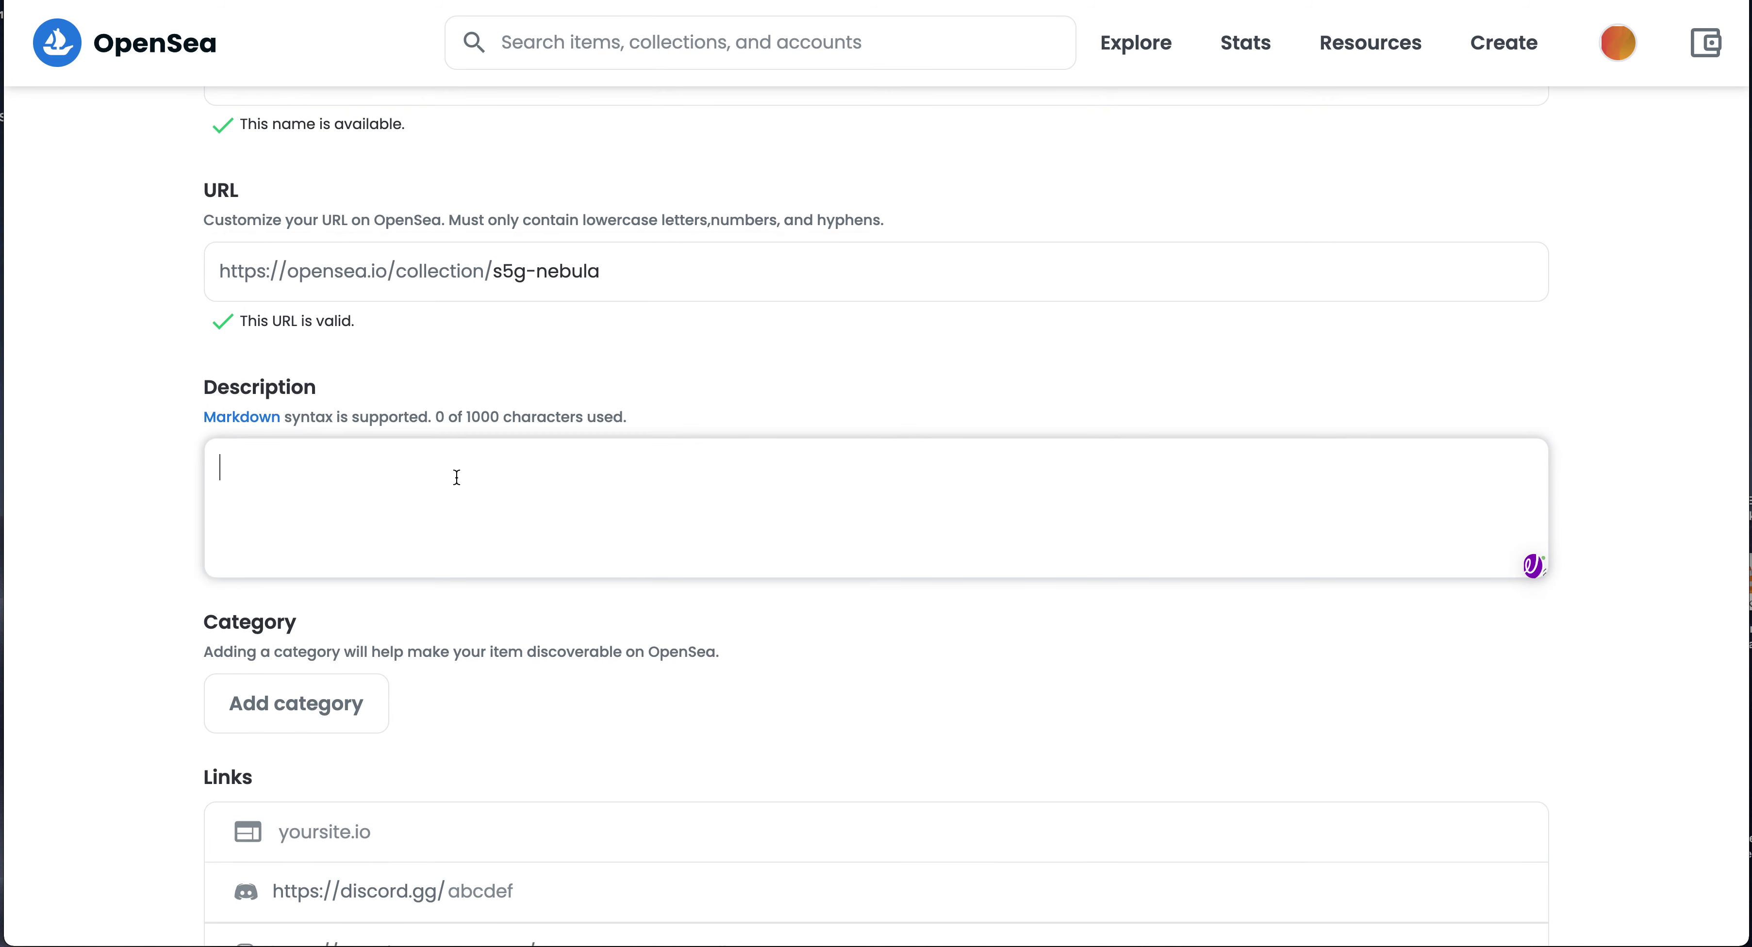
text(S5G)
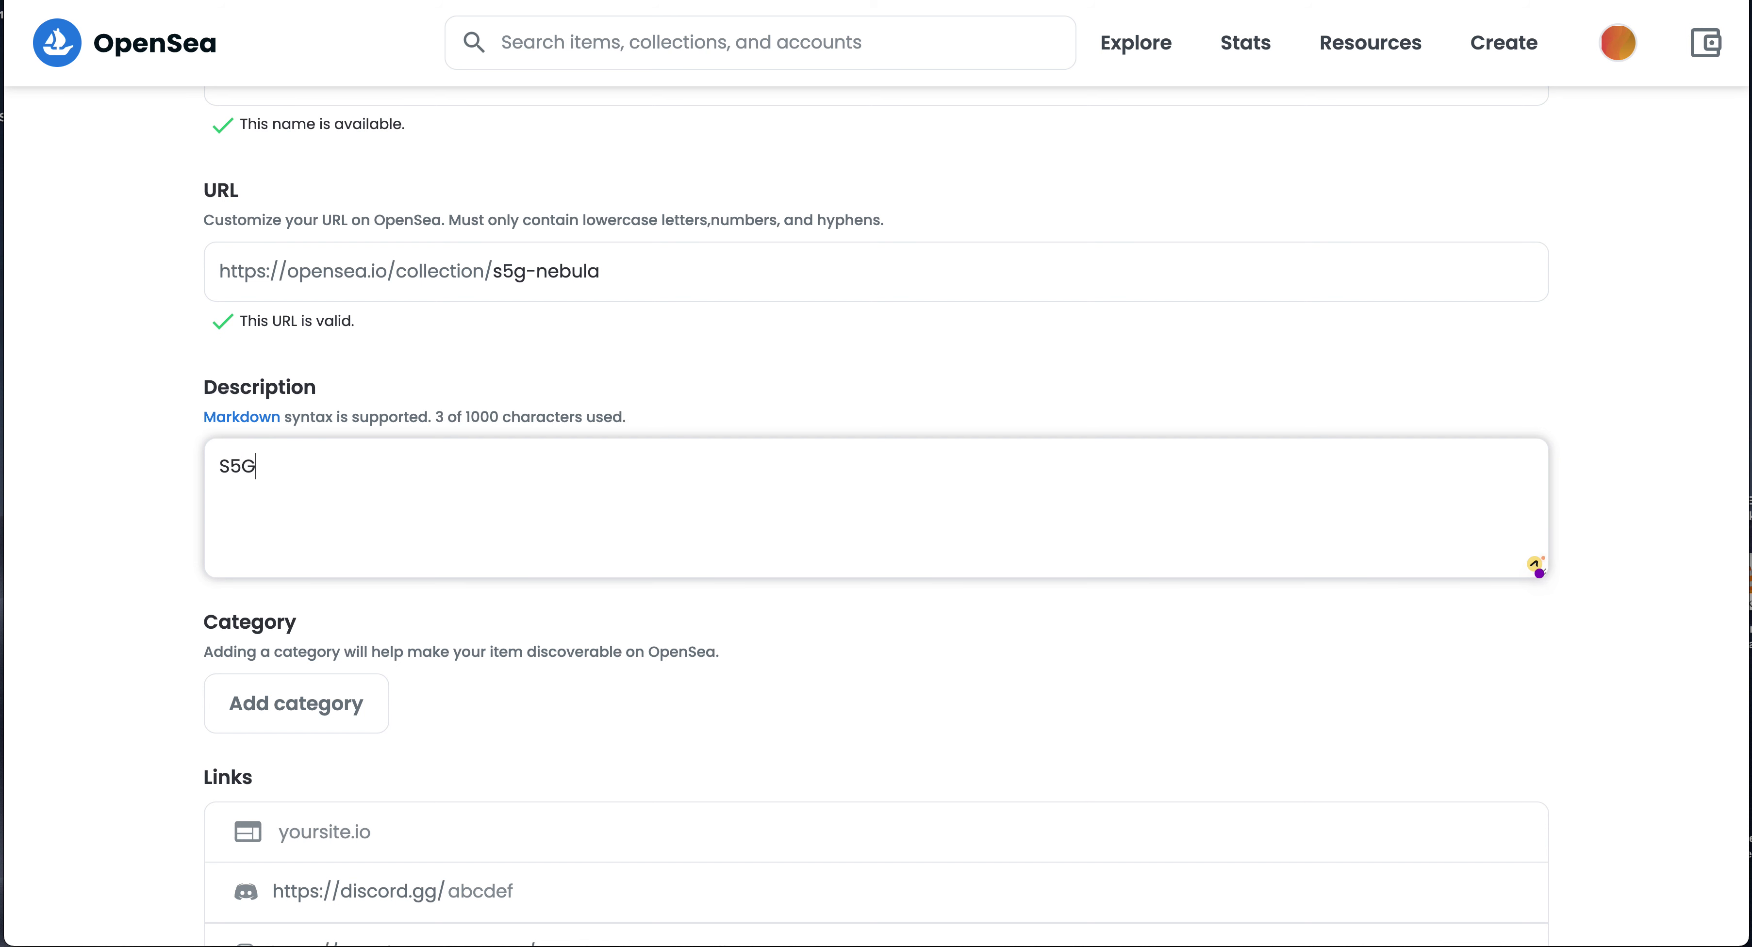
text( nebula)
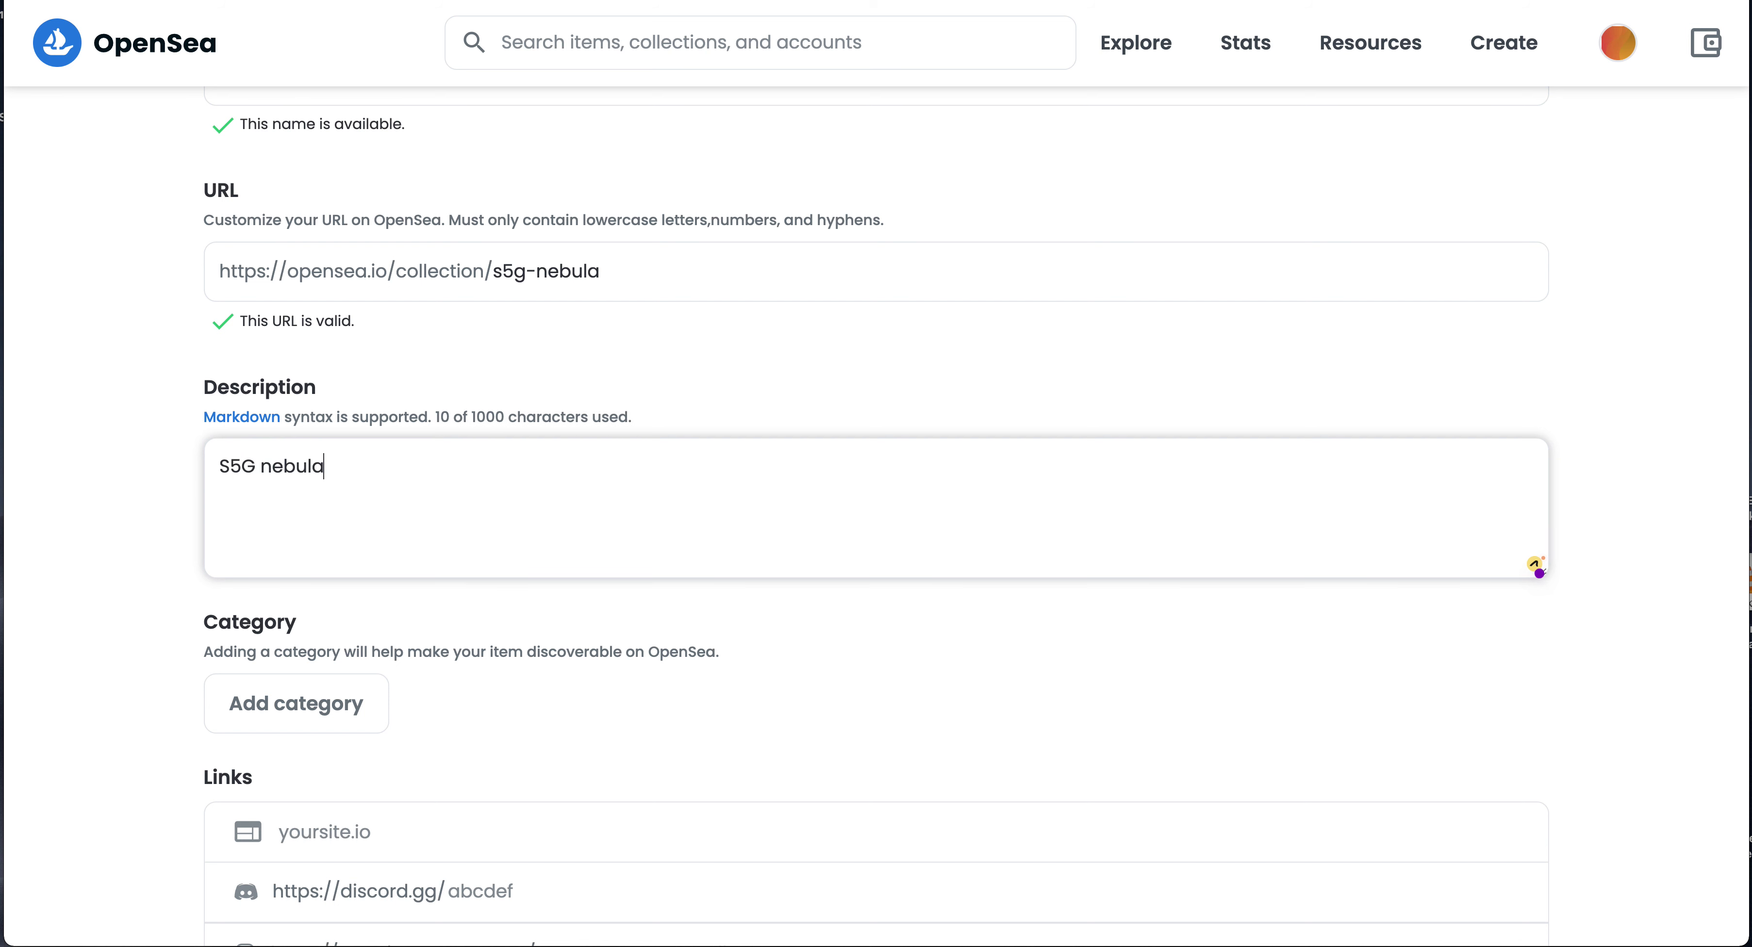
text('s using translu)
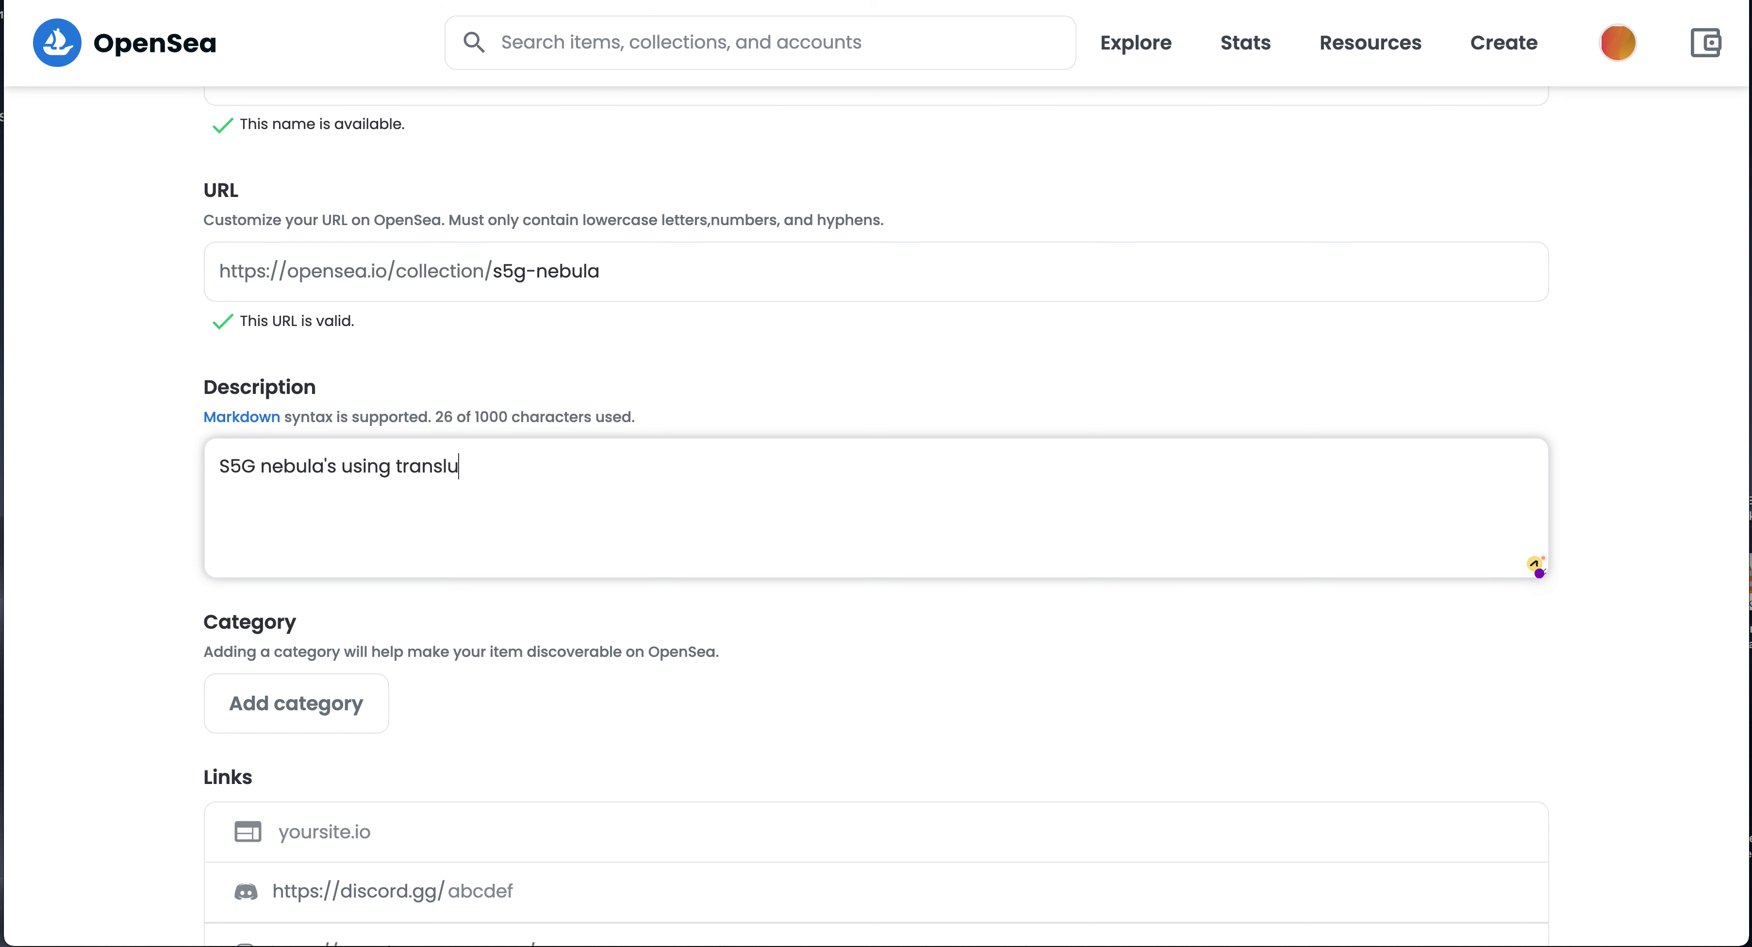
text(m and led strings)
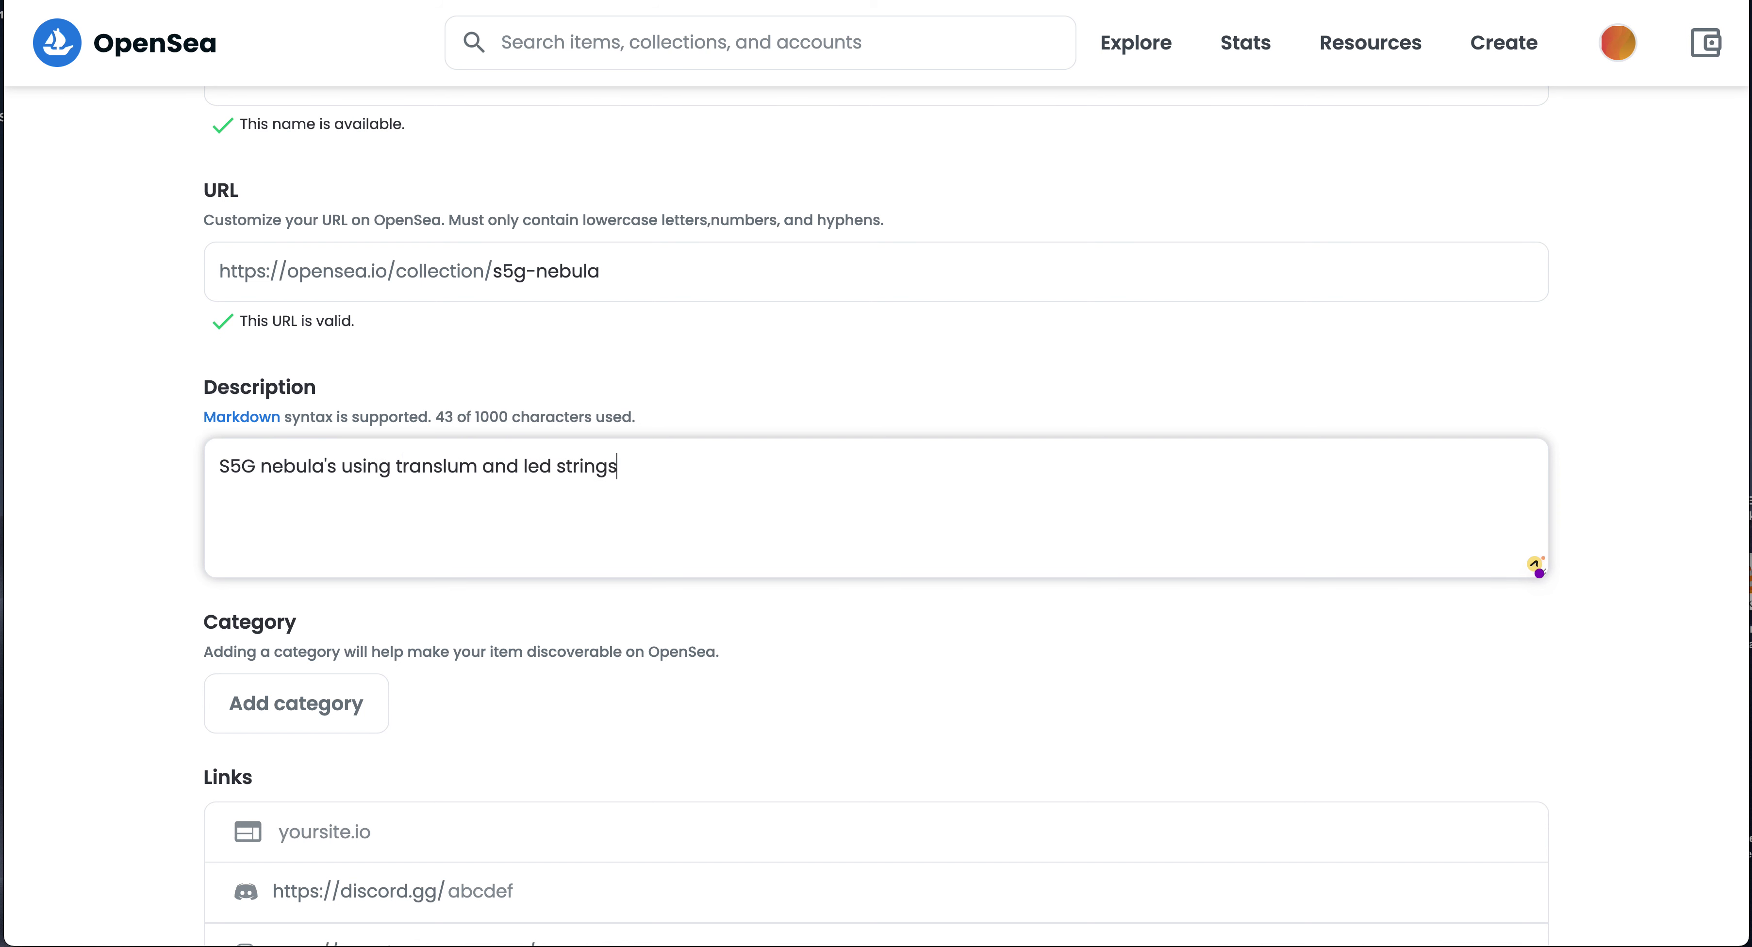
right_click(443, 465)
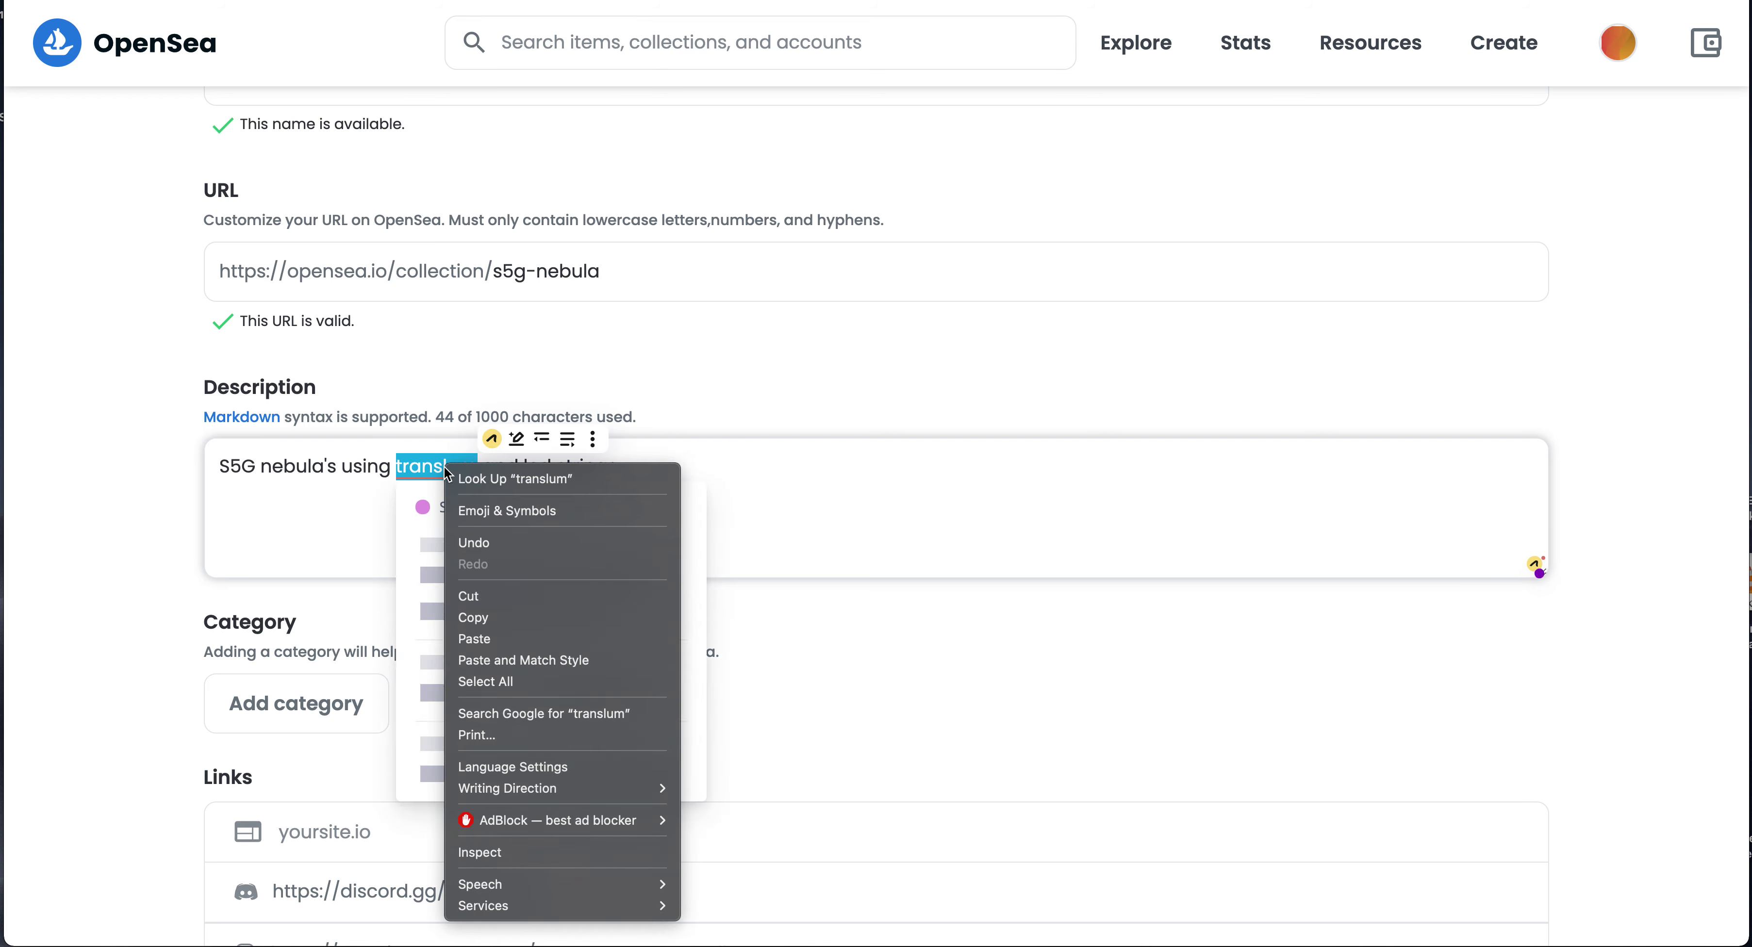
click(311, 516)
click(320, 512)
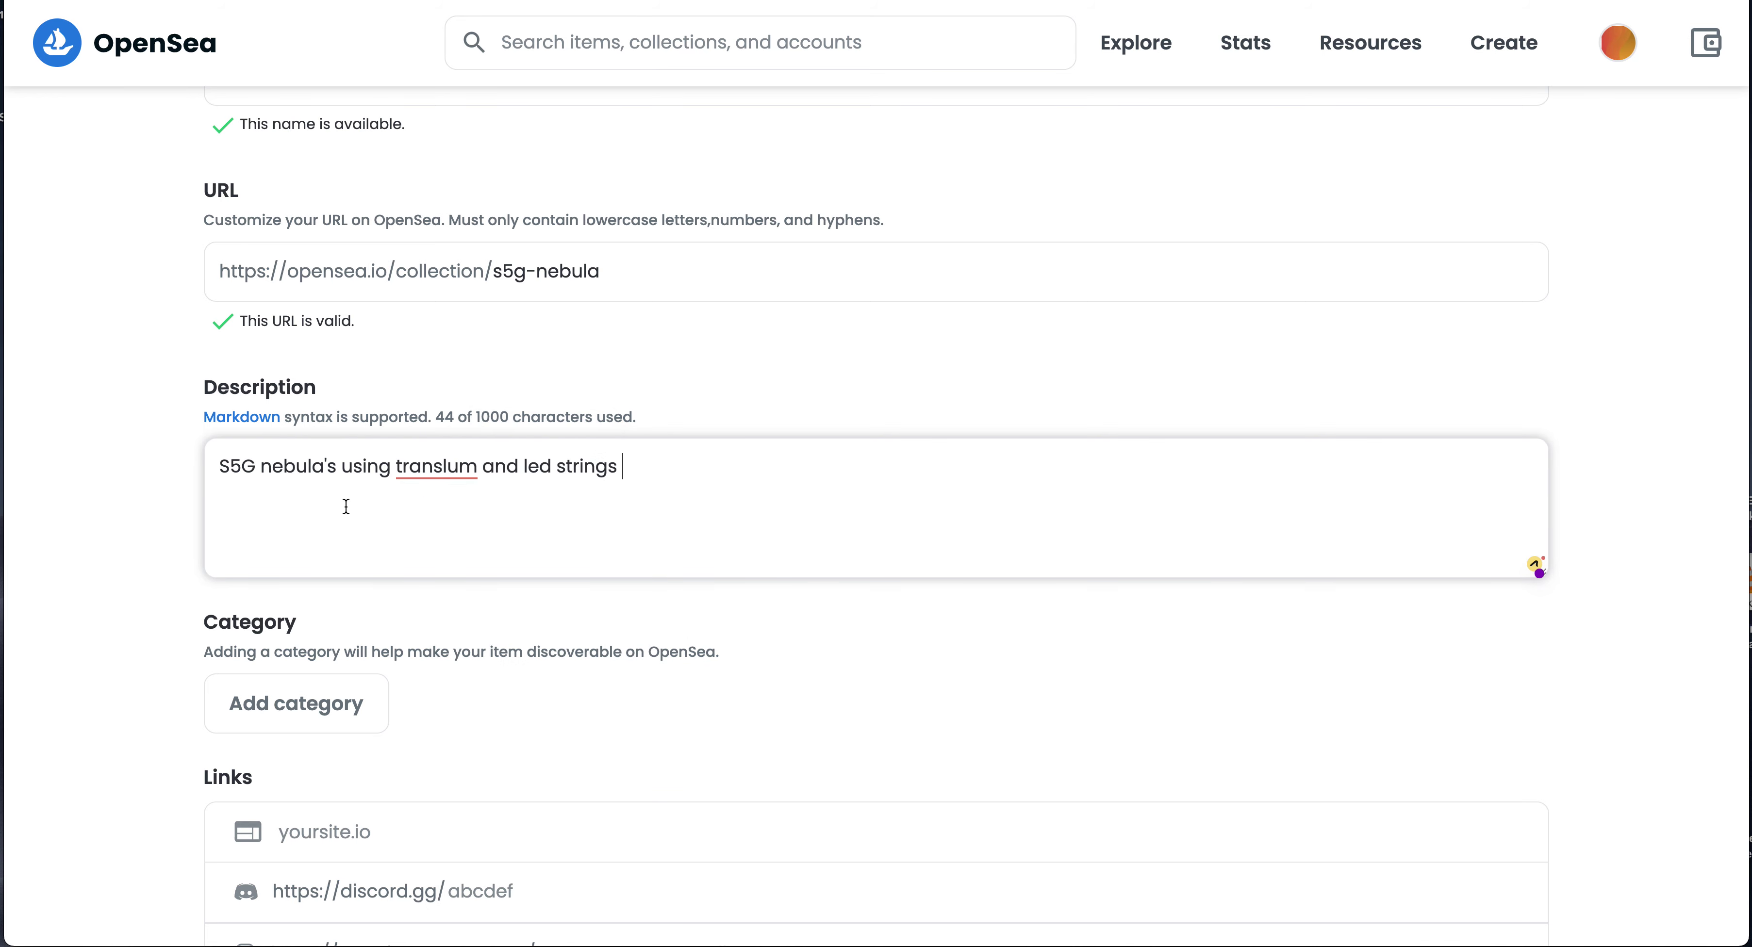
Step: Assign the Photography category to the collection
scroll(333, 511, down, 1)
click(327, 622)
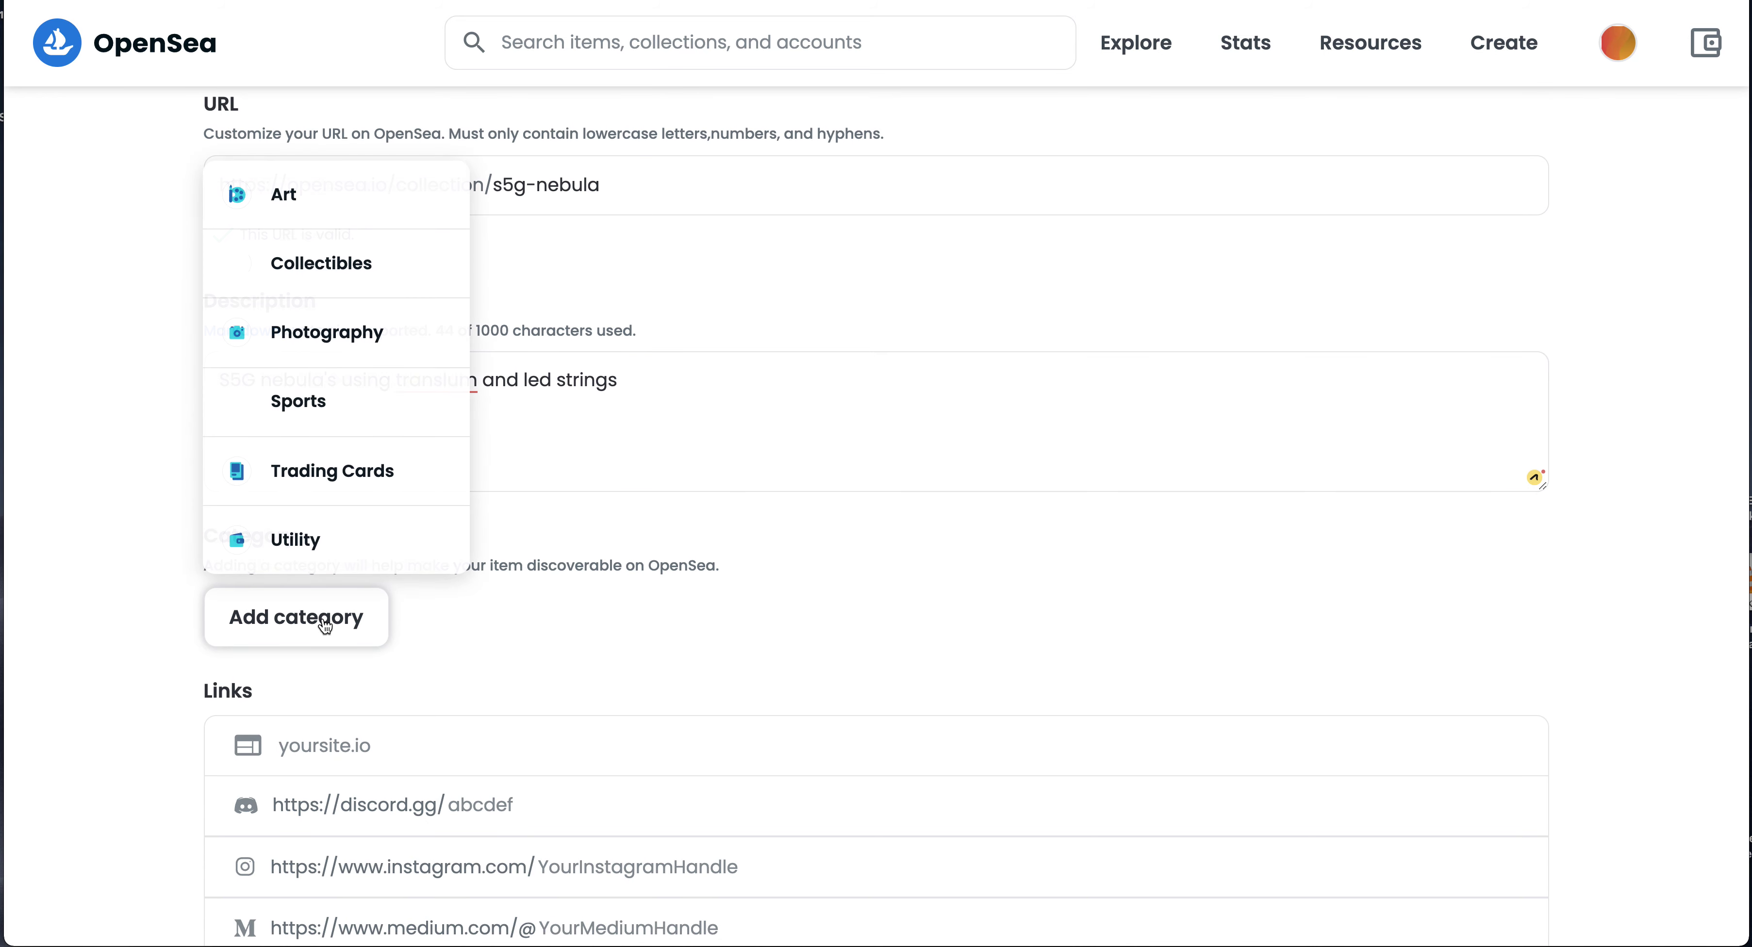
click(373, 336)
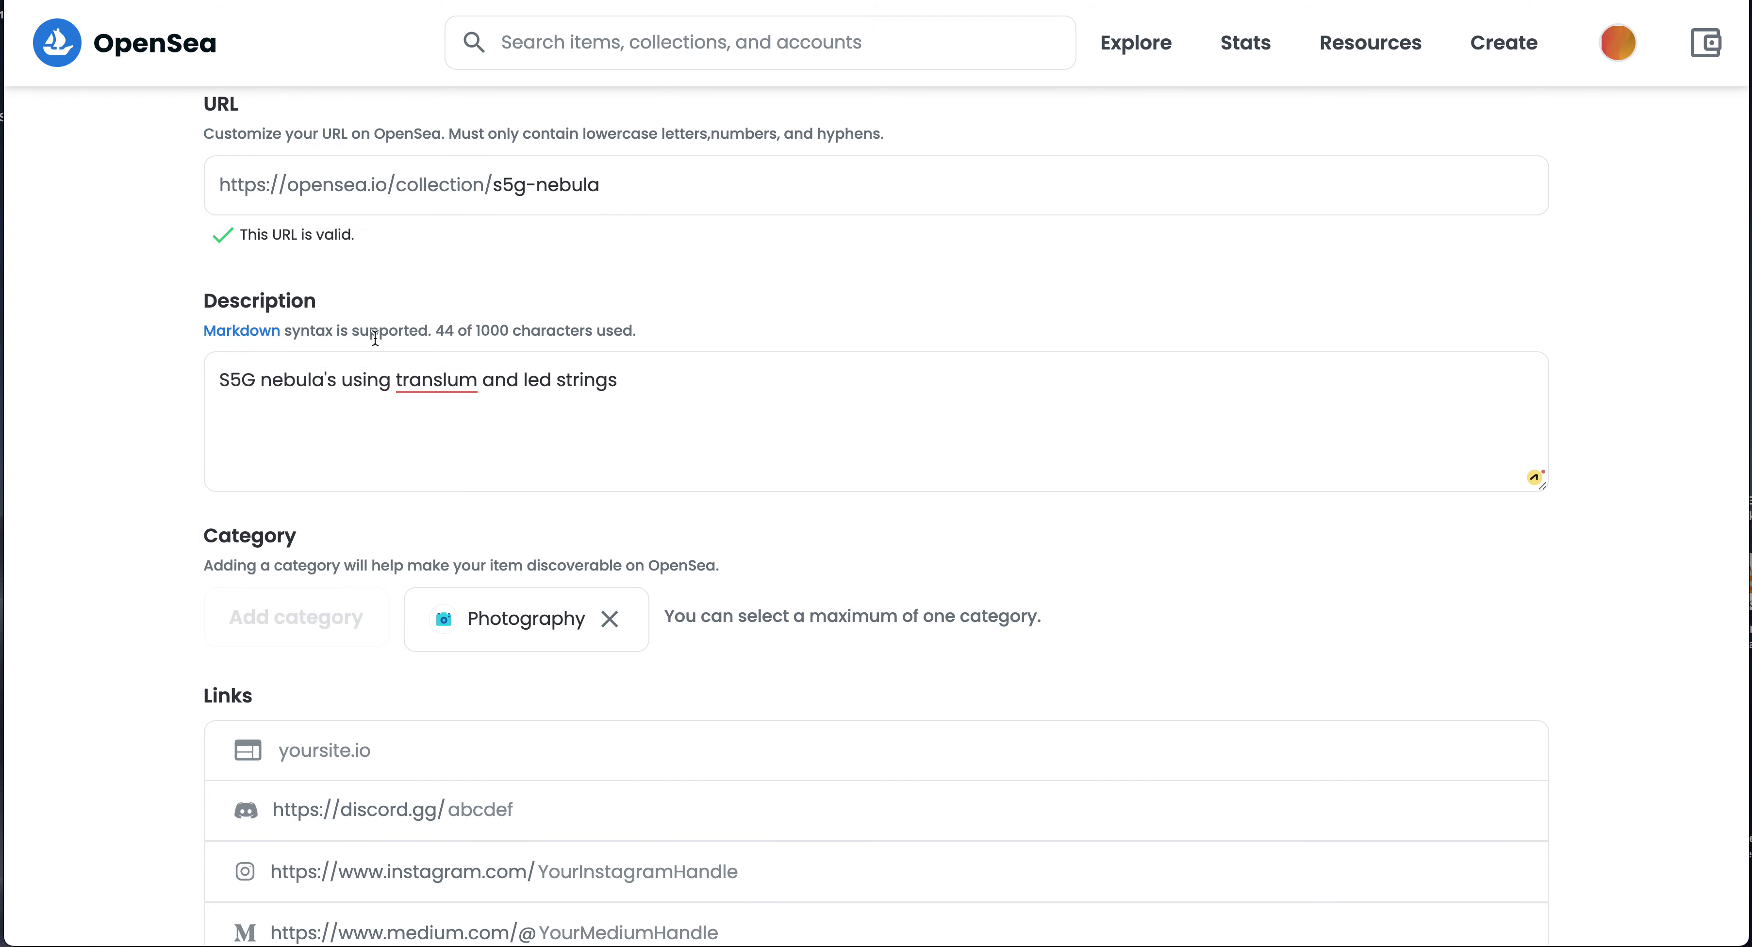
Step: Copy the address of the colourful light photo album on Flickr and paste it as the collection's website link on OpenSea
scroll(927, 649, down, 4)
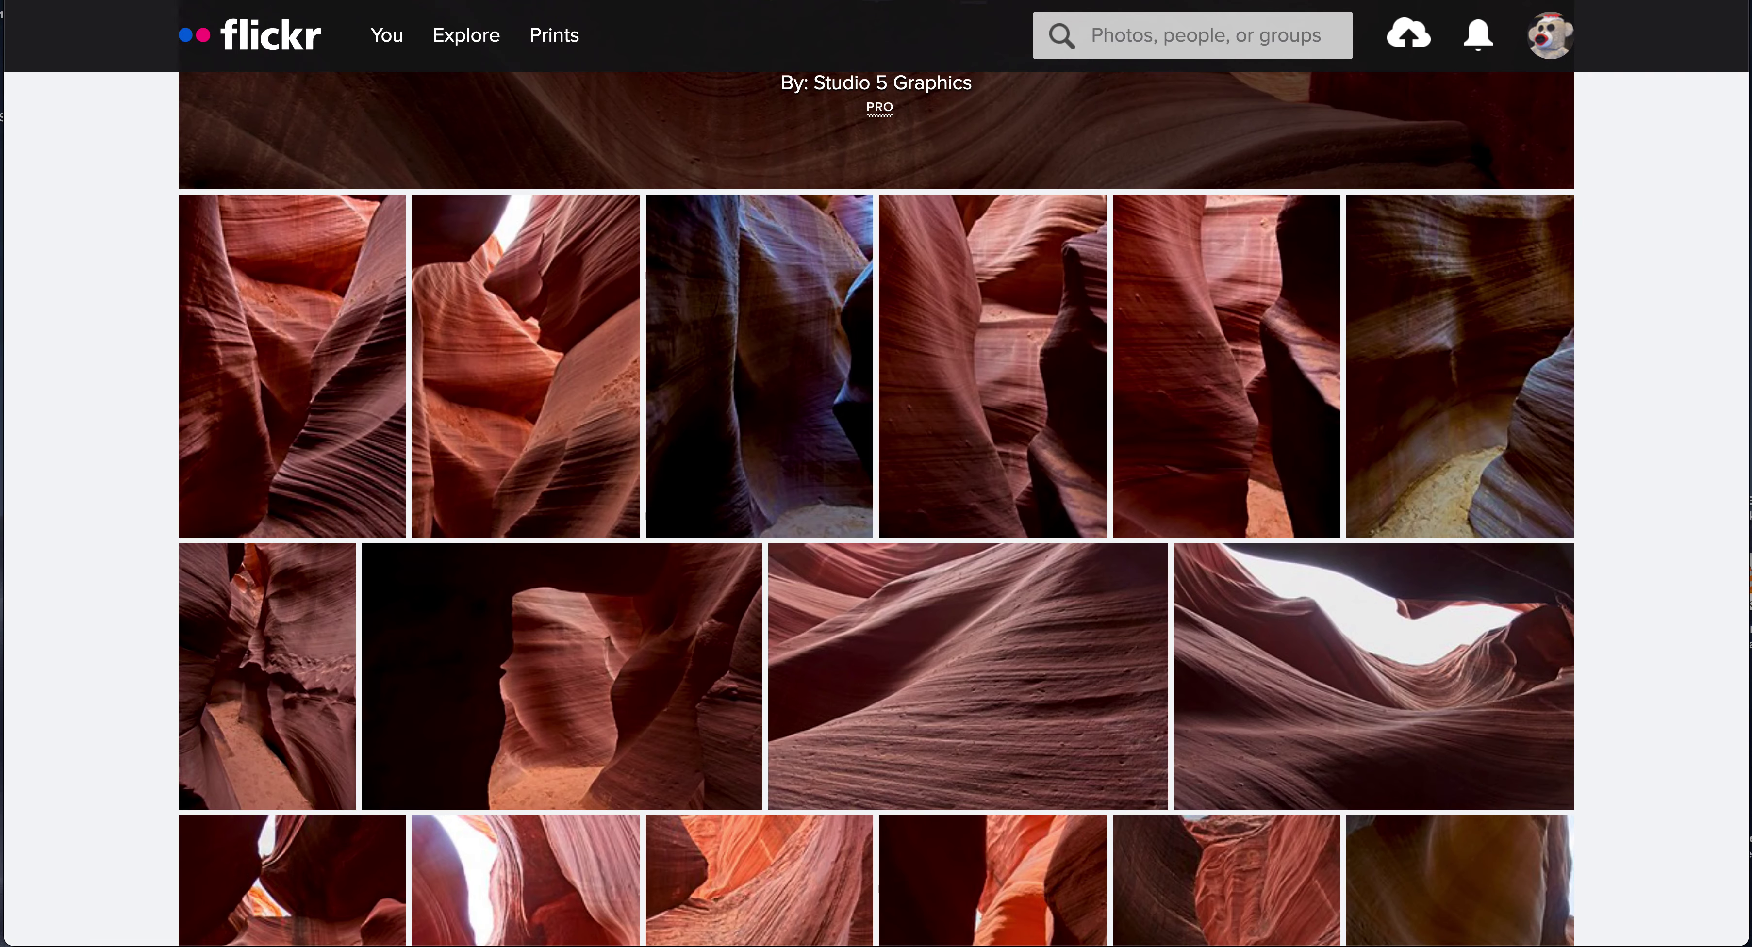
scroll(876, 477, down, 10)
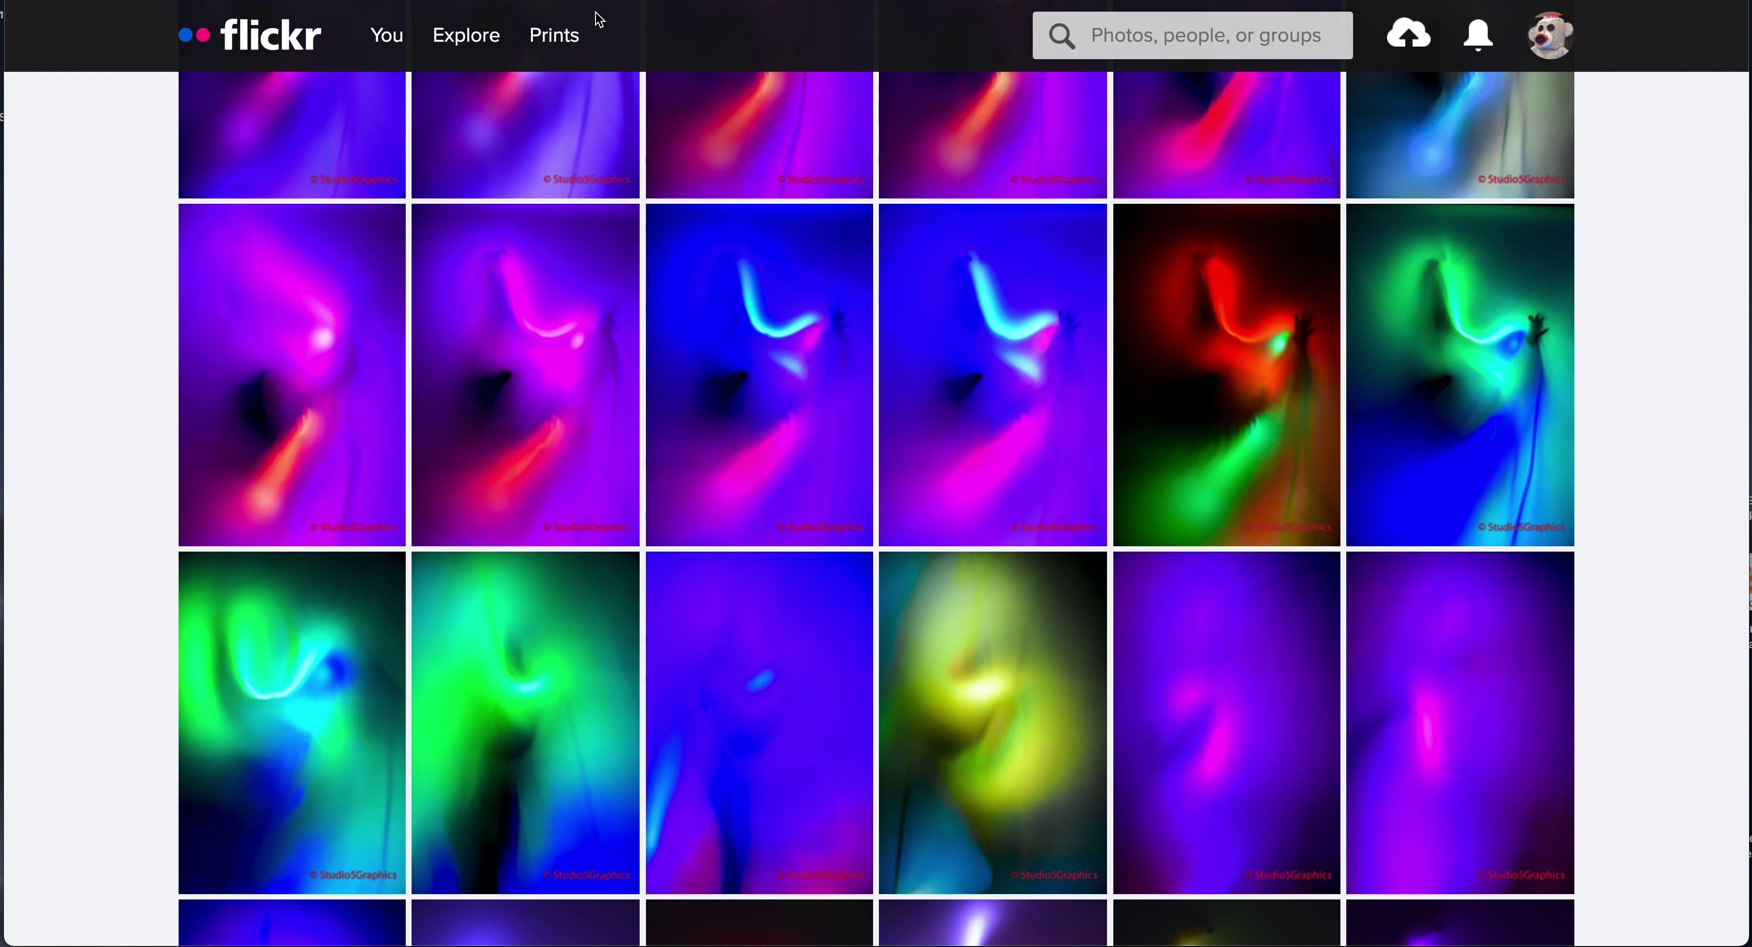
right_click(535, 3)
click(616, 141)
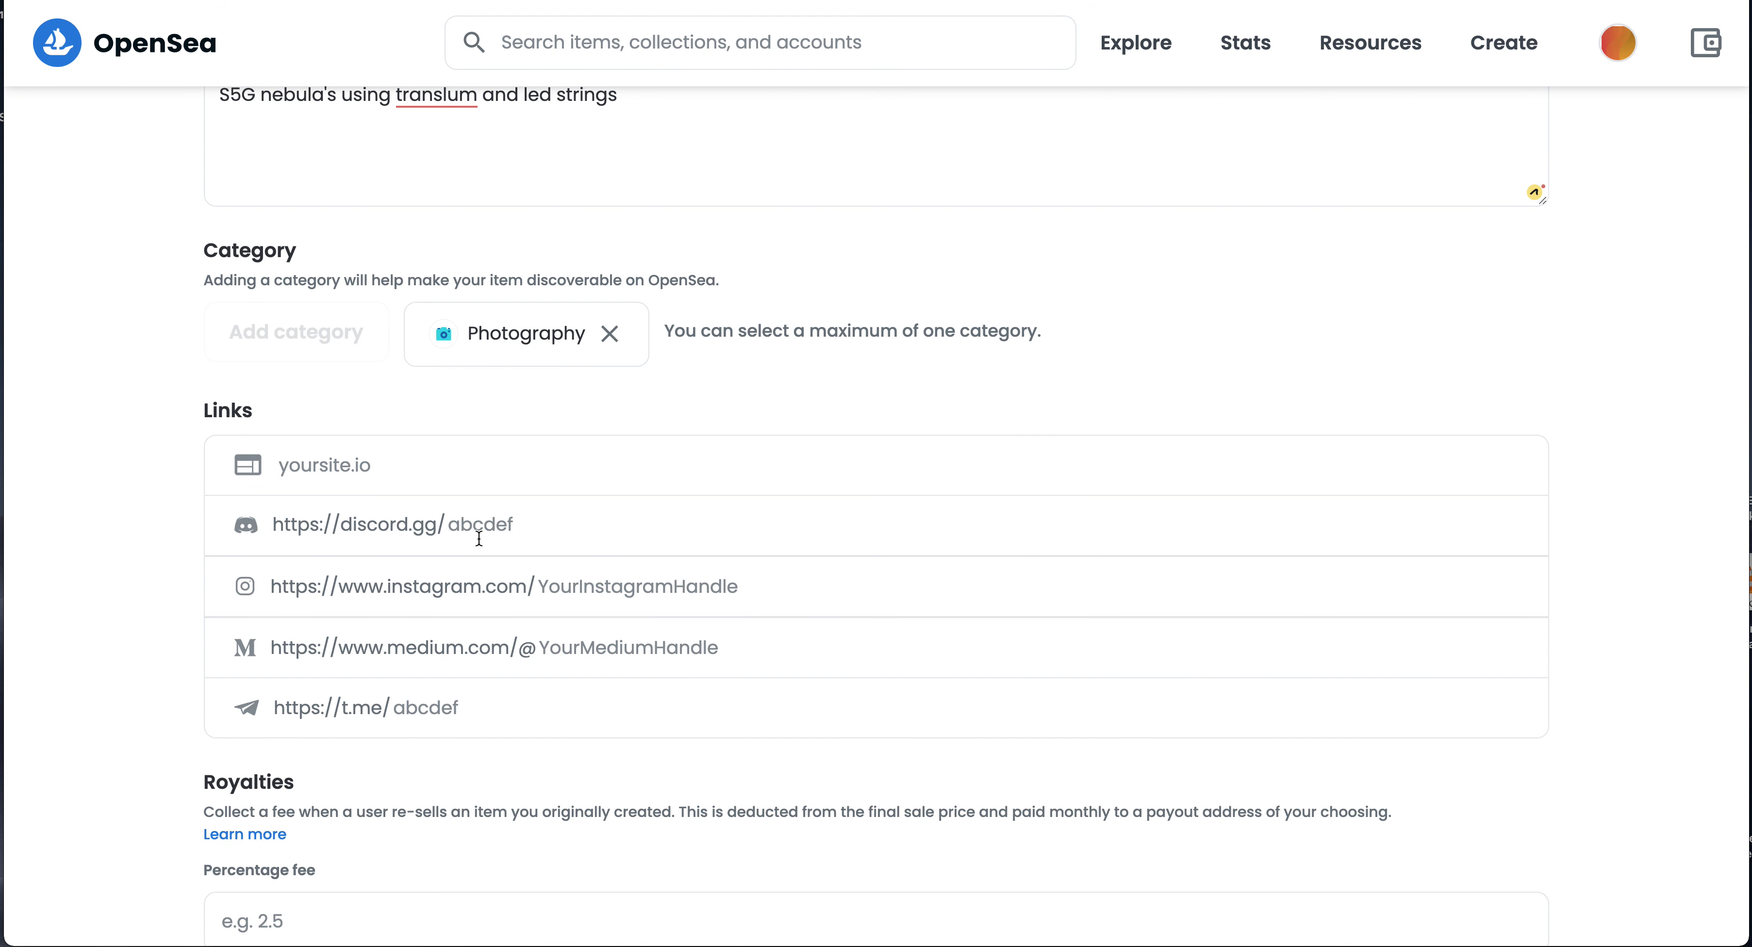
click(443, 471)
key(ctrl+v)
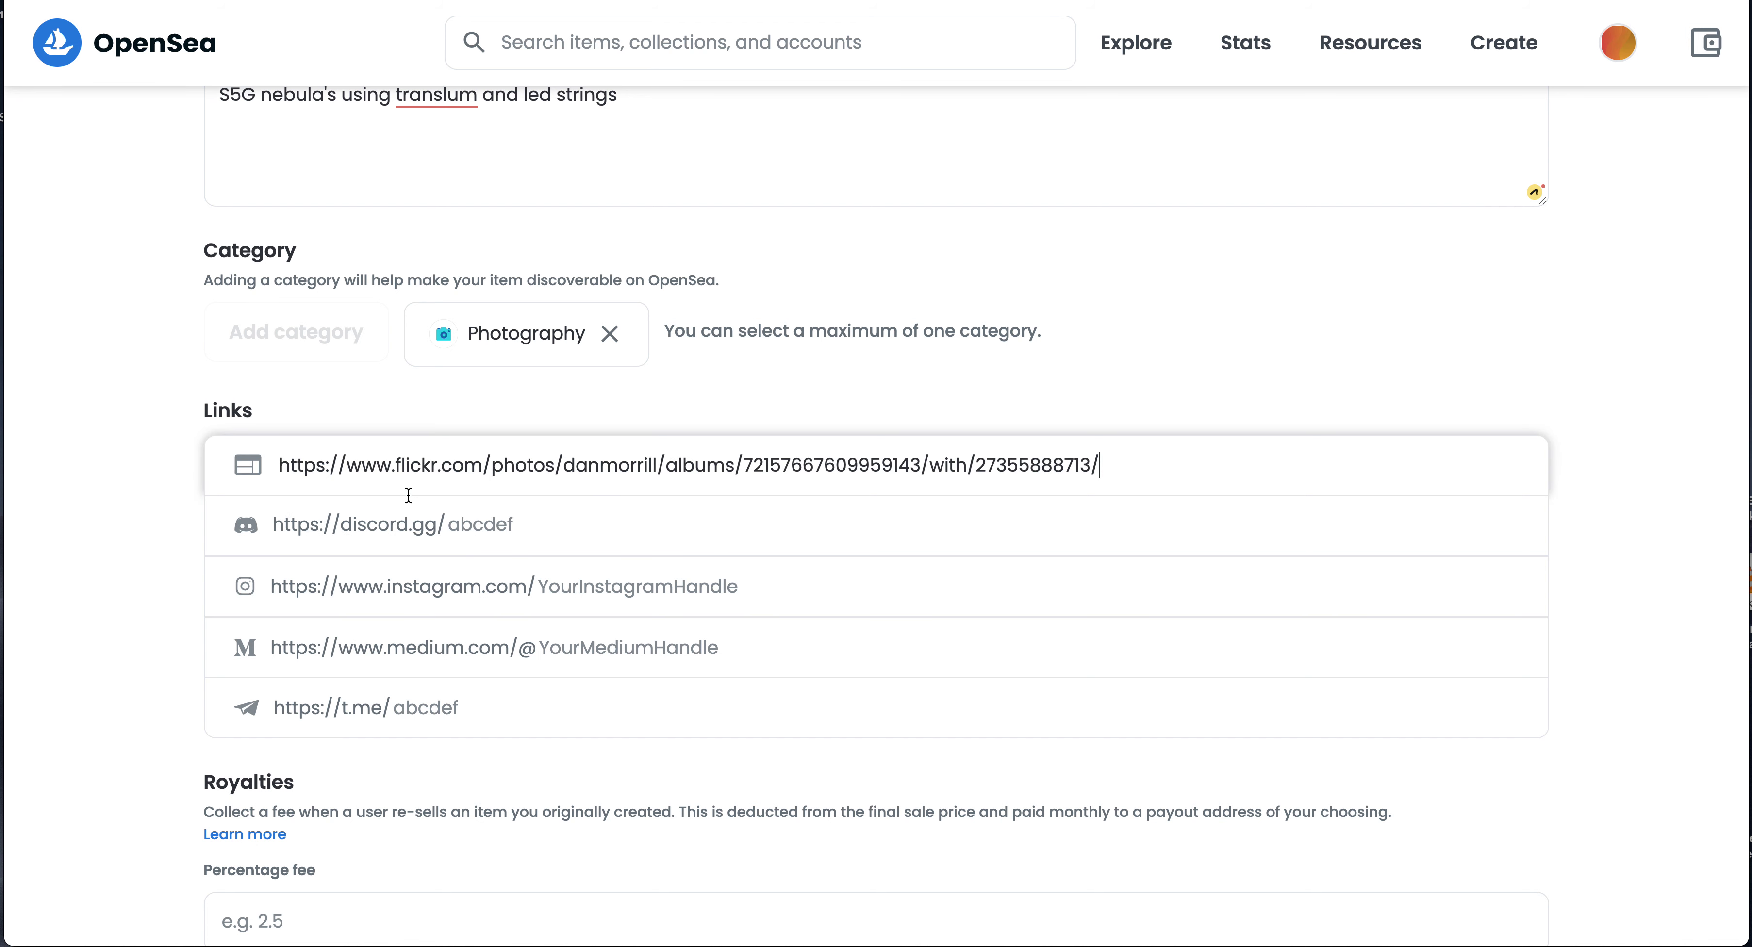
click(57, 474)
Step: Set the royalties percentage fee of the collection to 10
scroll(94, 474, down, 2)
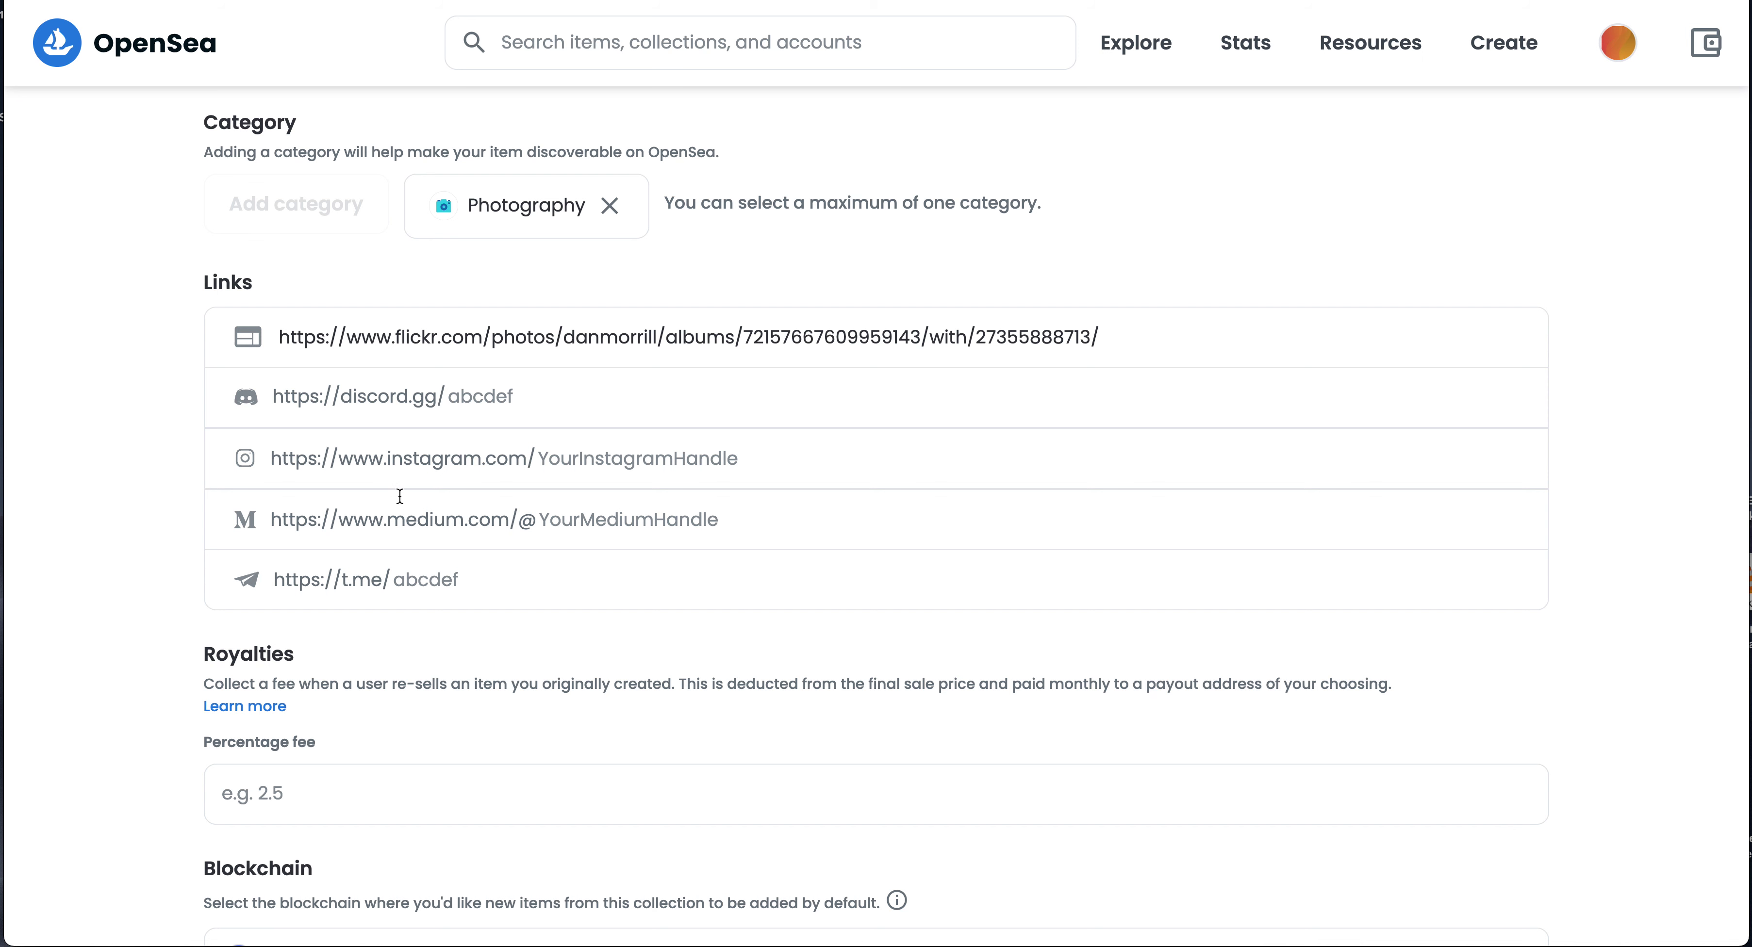
scroll(408, 501, down, 3)
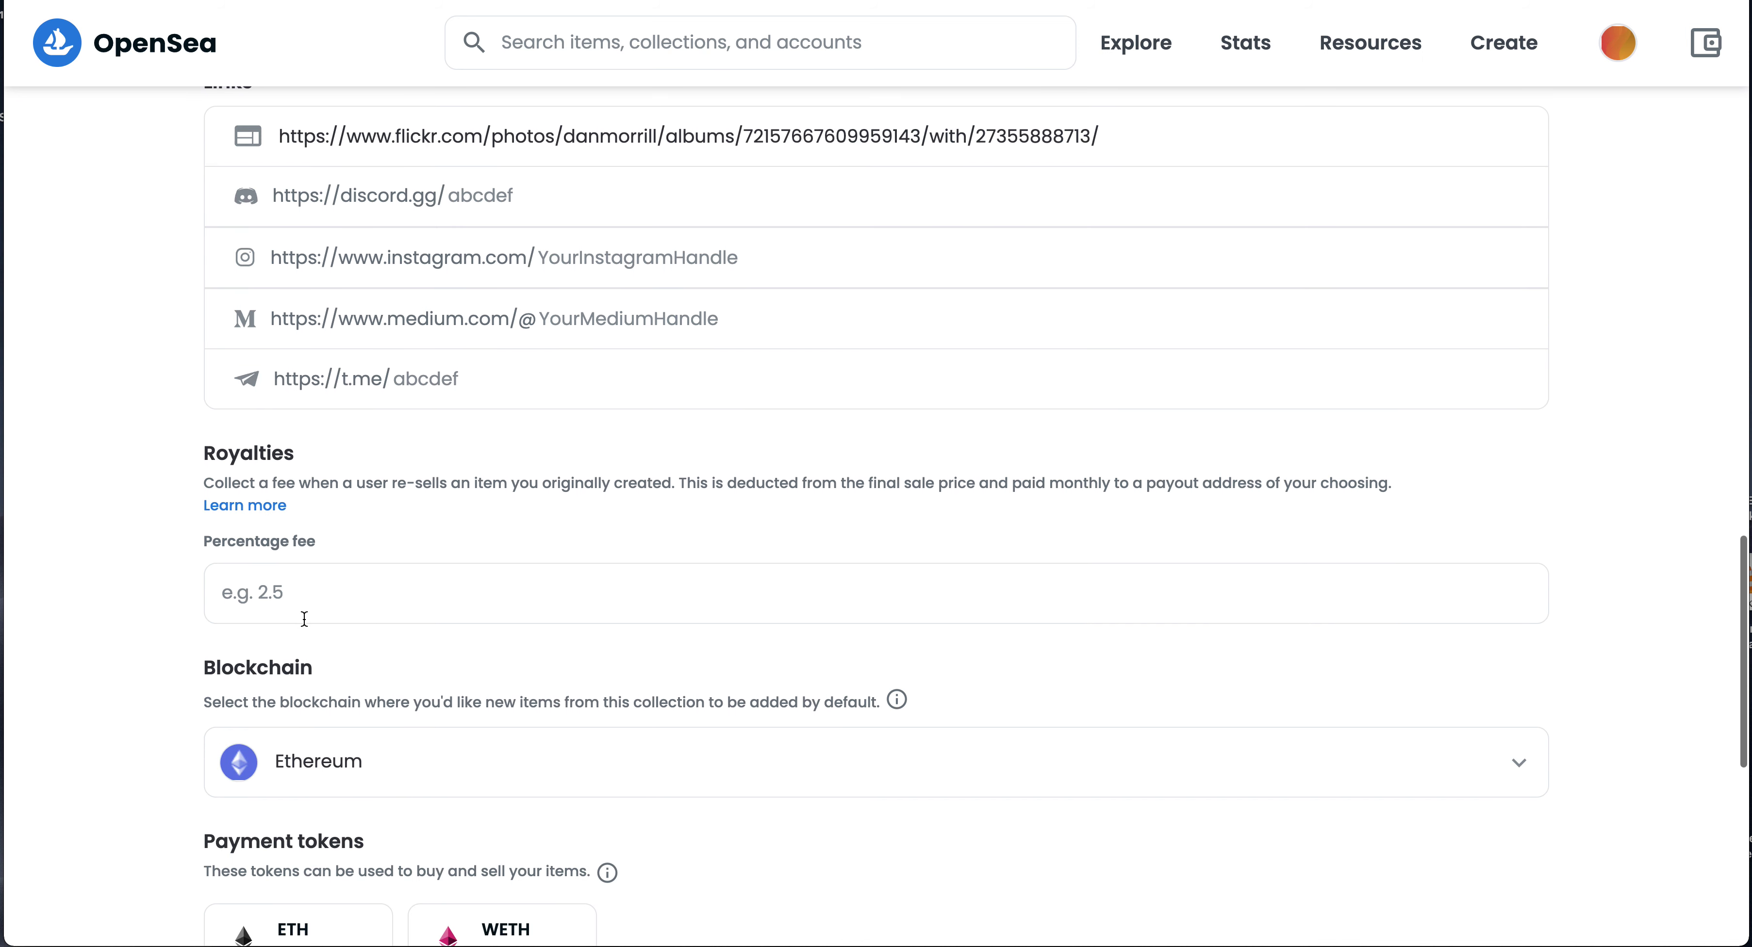
click(311, 591)
text(10)
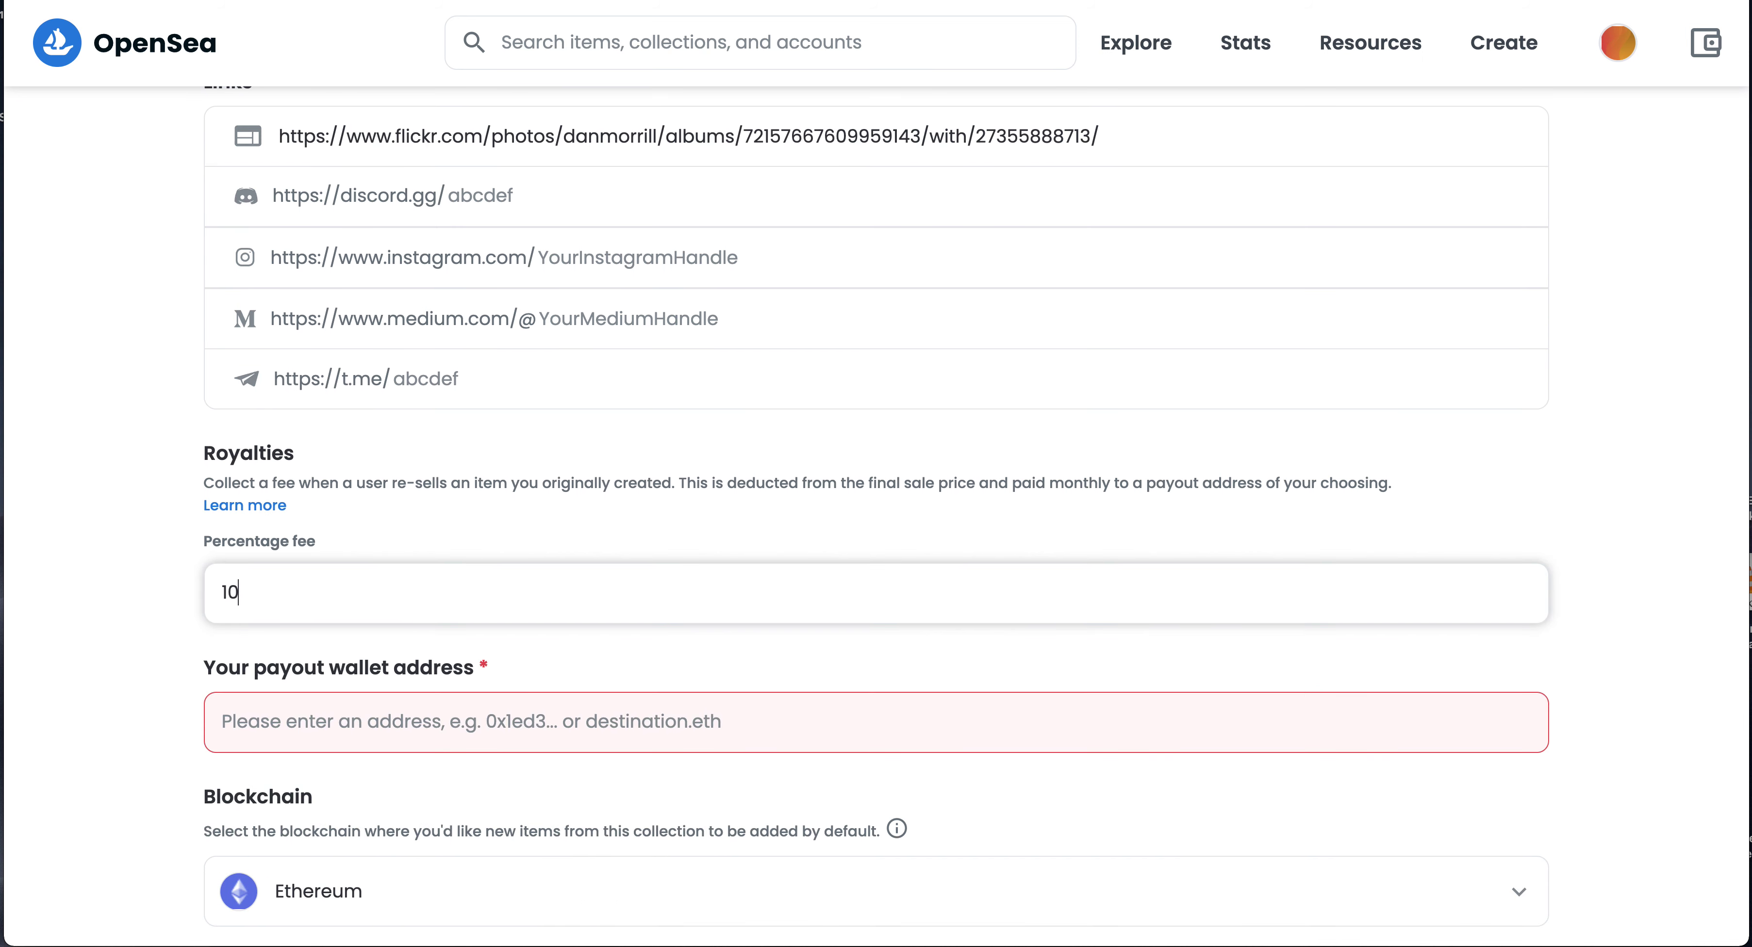
click(85, 506)
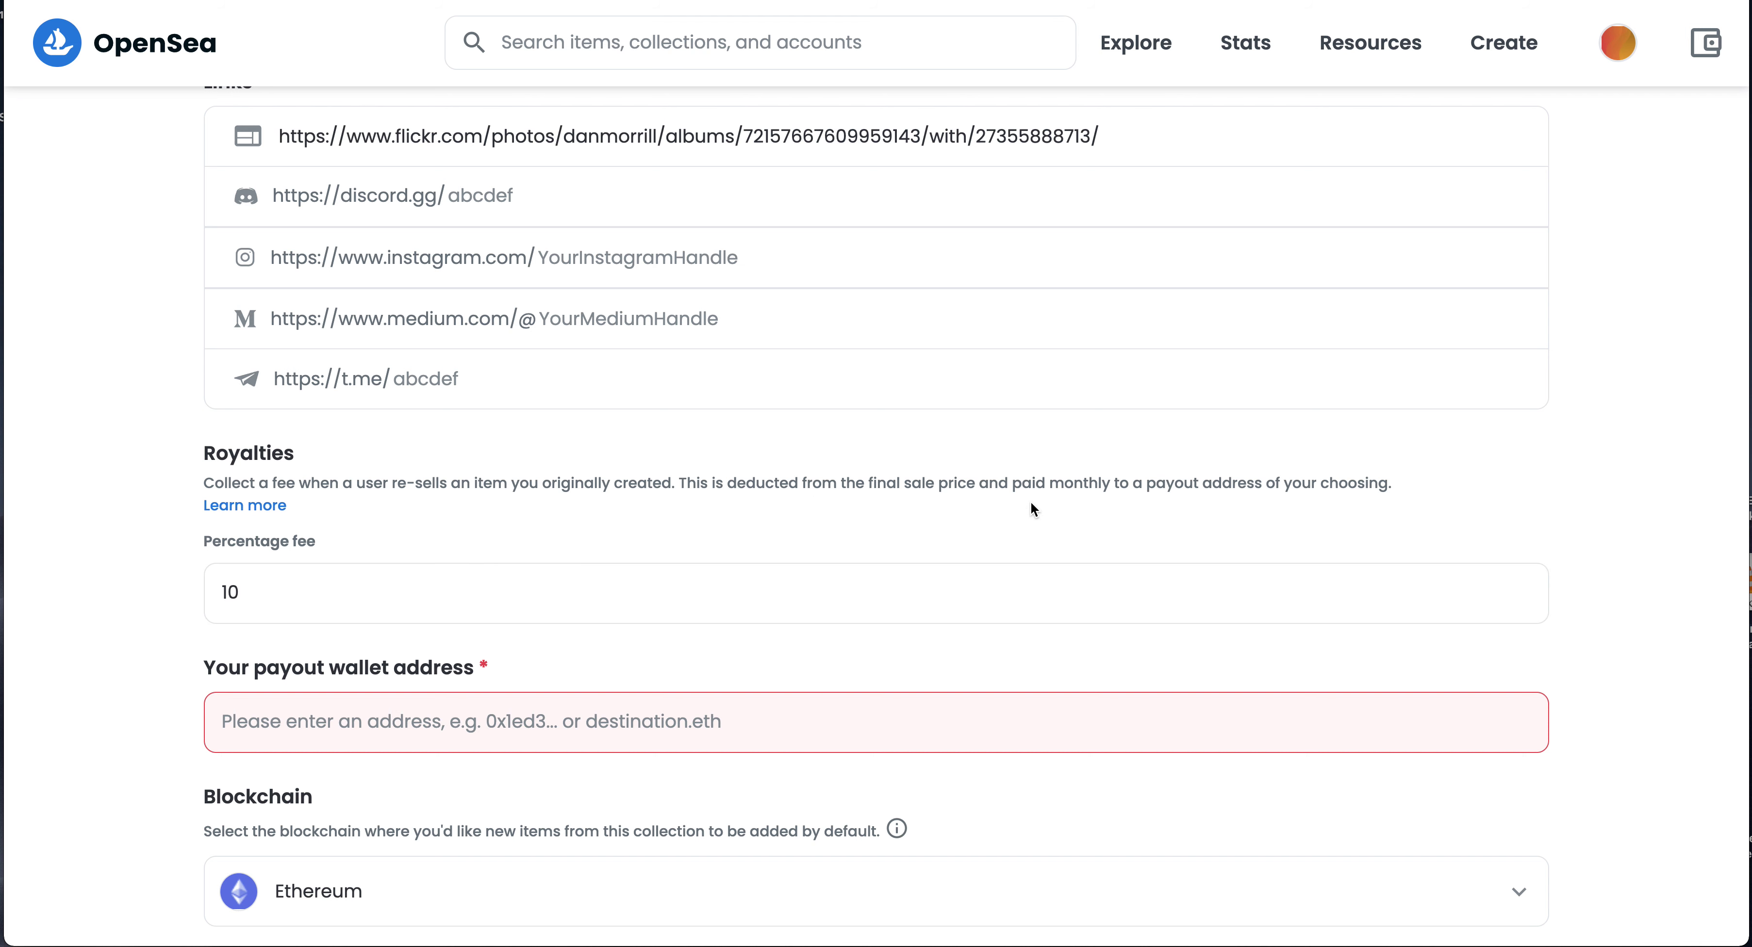
scroll(1031, 504, down, 2)
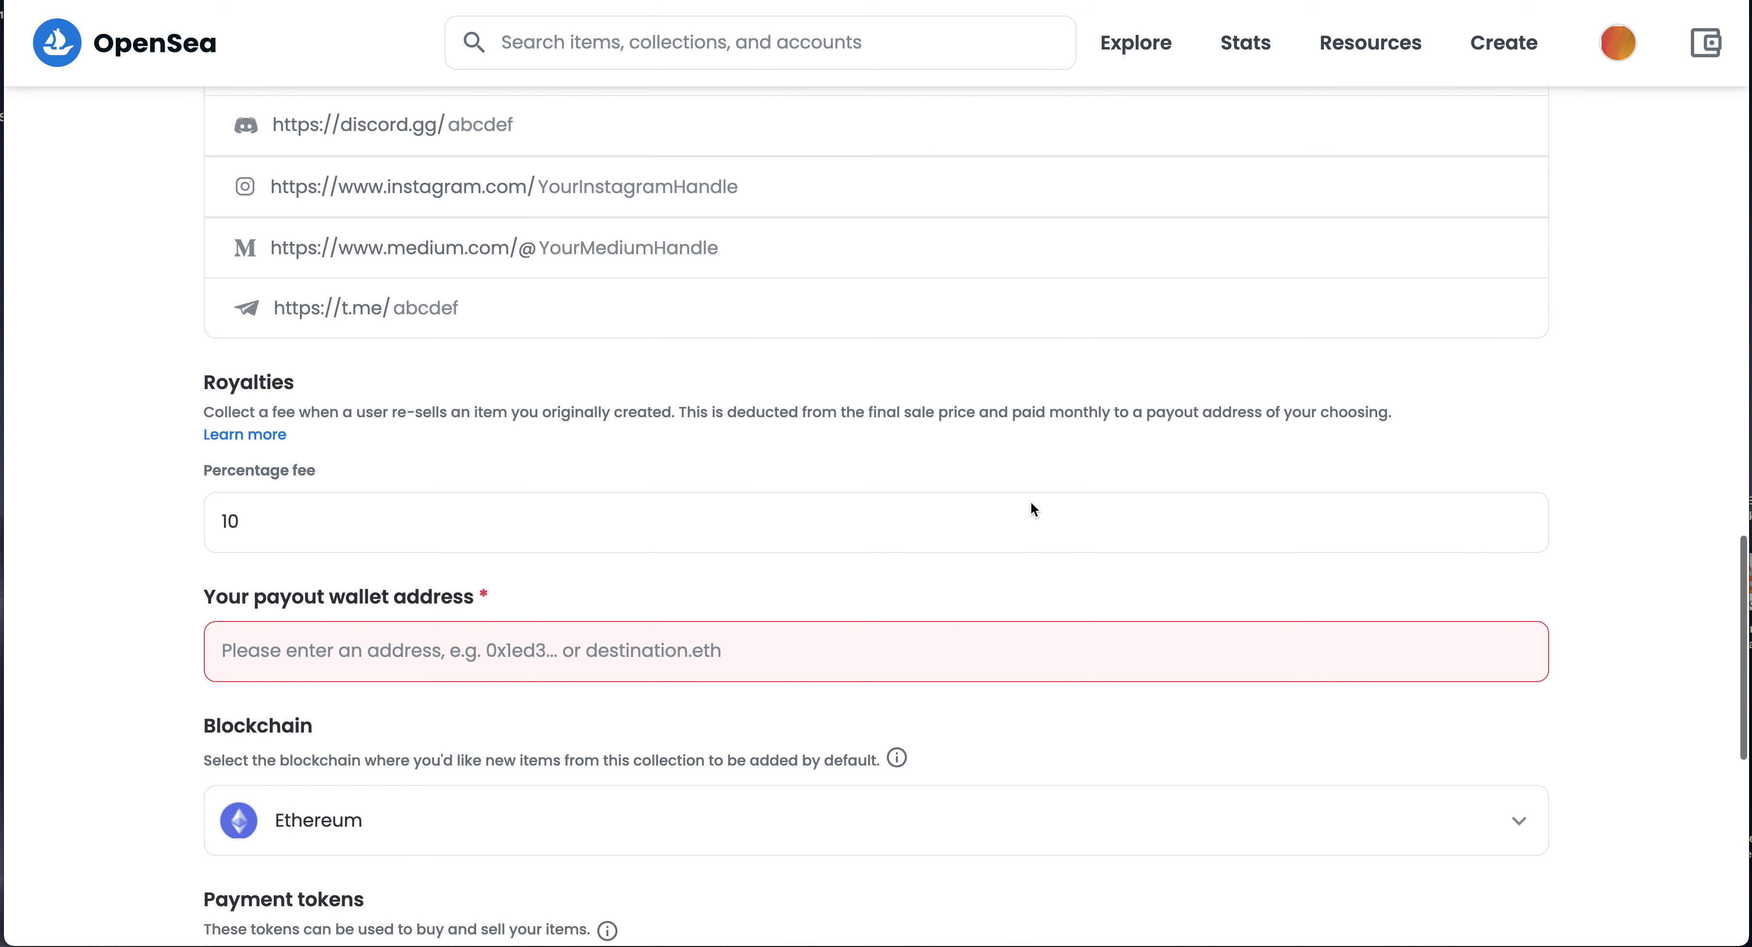
Step: Copy the wallet's address from the account wallet, paste it as the payout wallet address, and create the collection
scroll(1030, 501, down, 3)
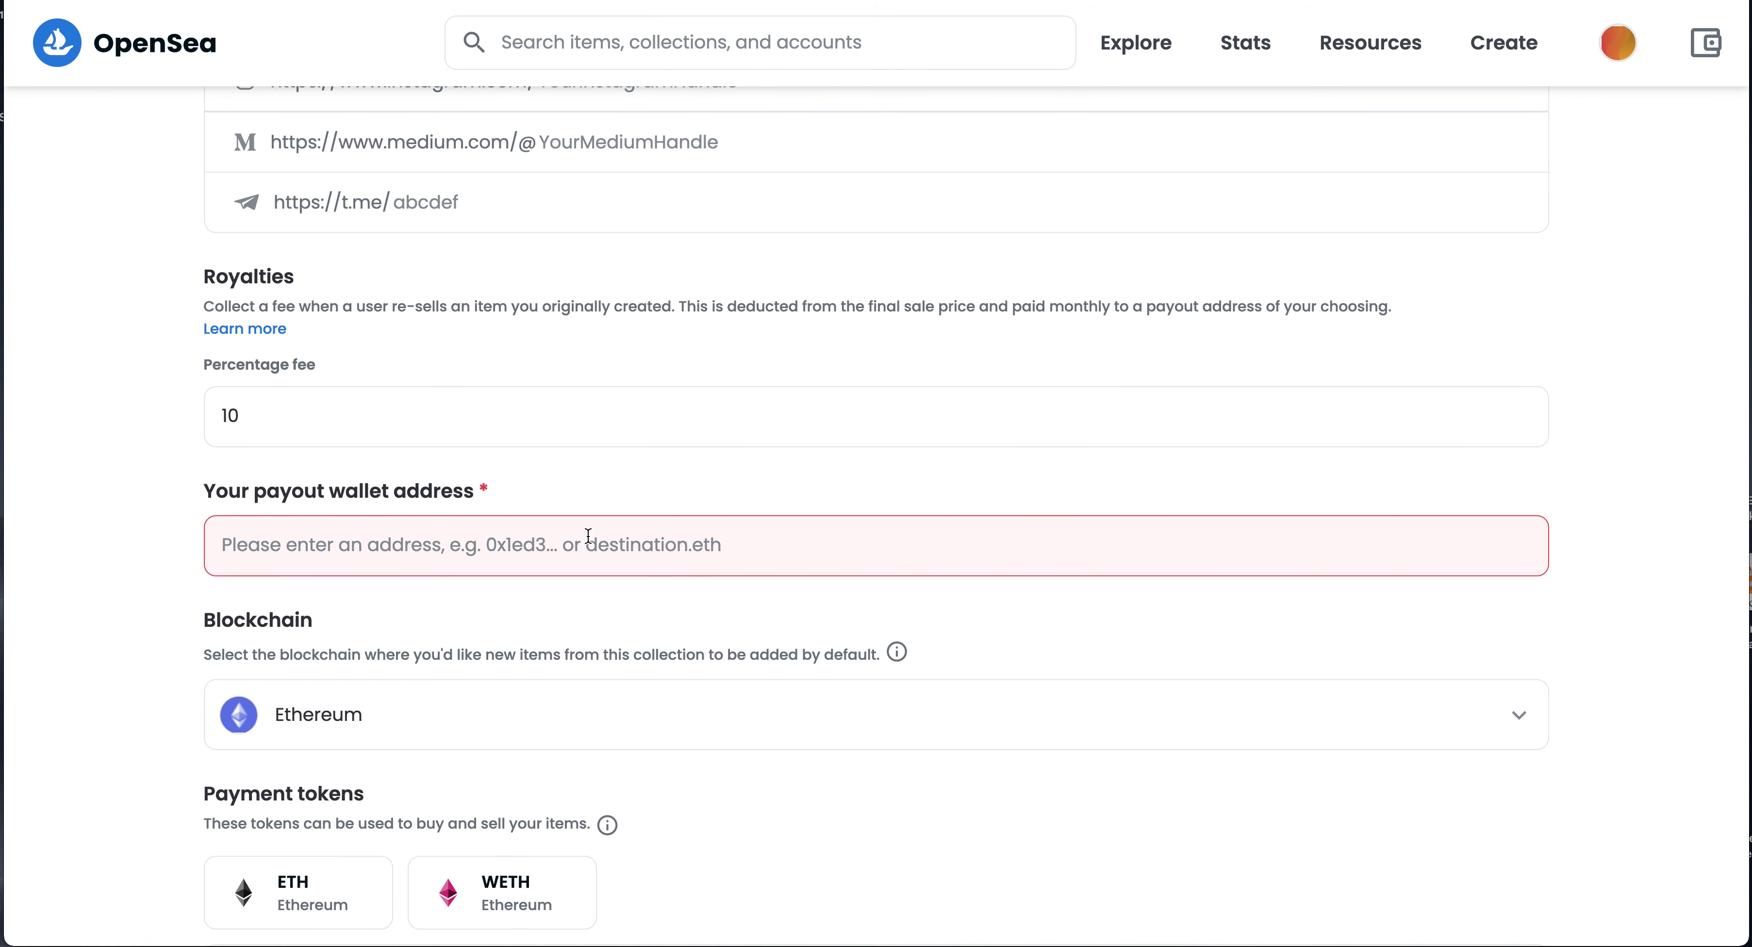
click(1705, 42)
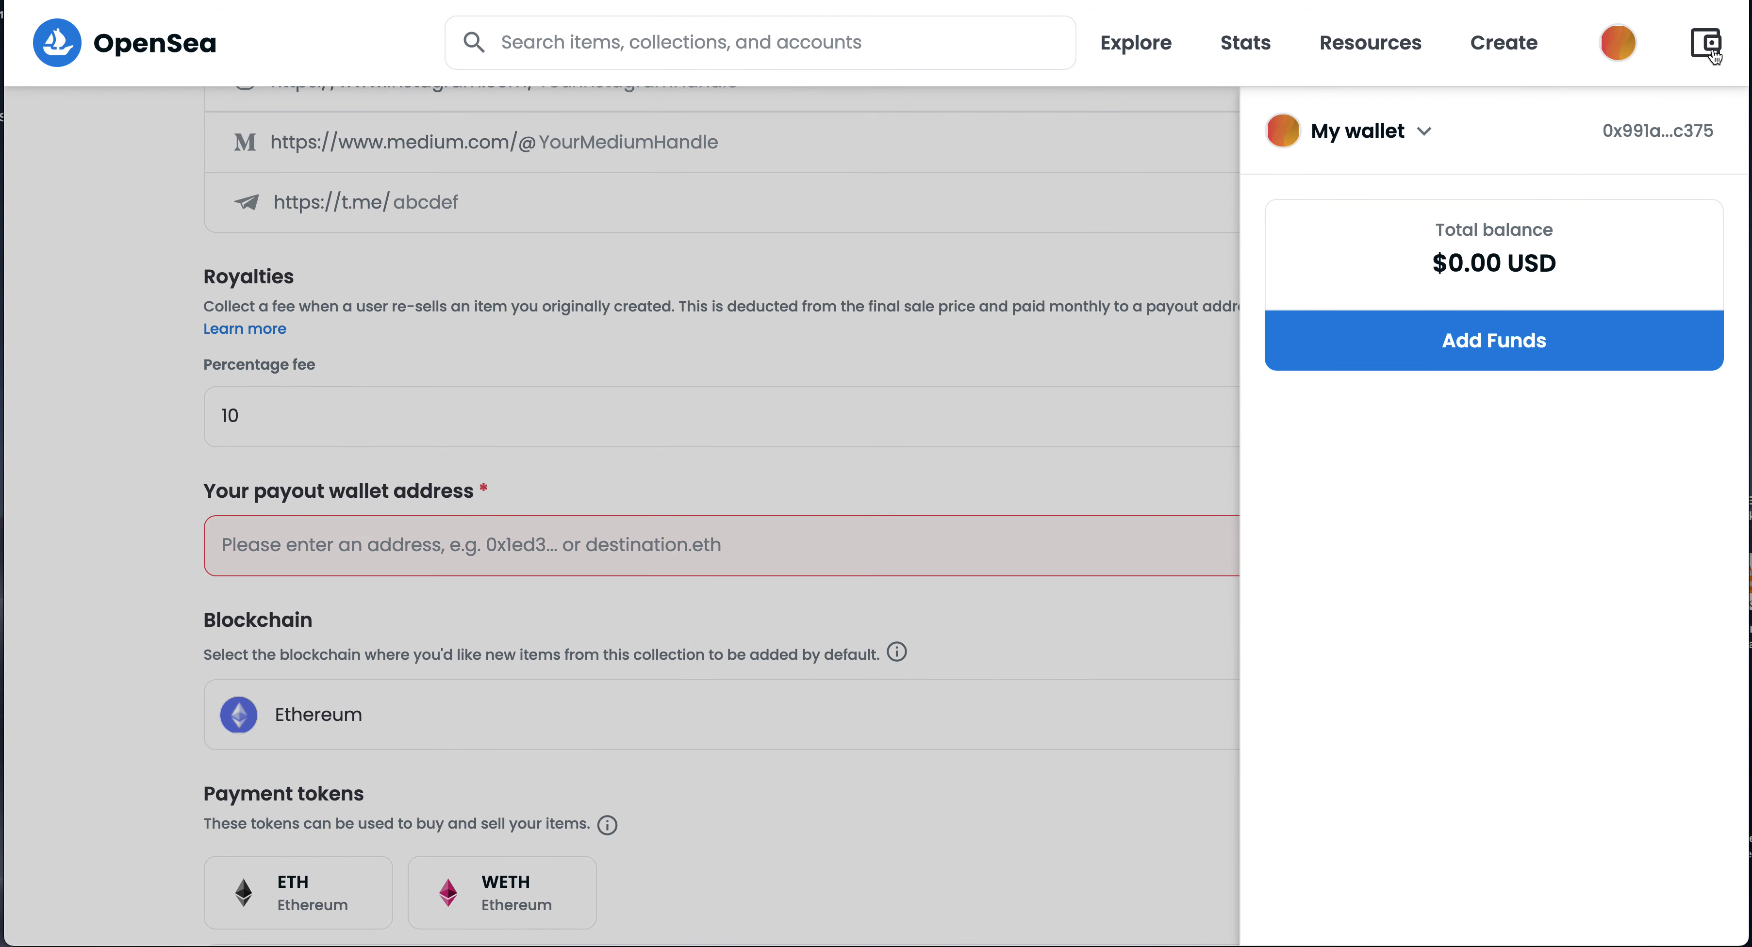
right_click(1659, 127)
click(1641, 139)
click(1706, 46)
click(1708, 54)
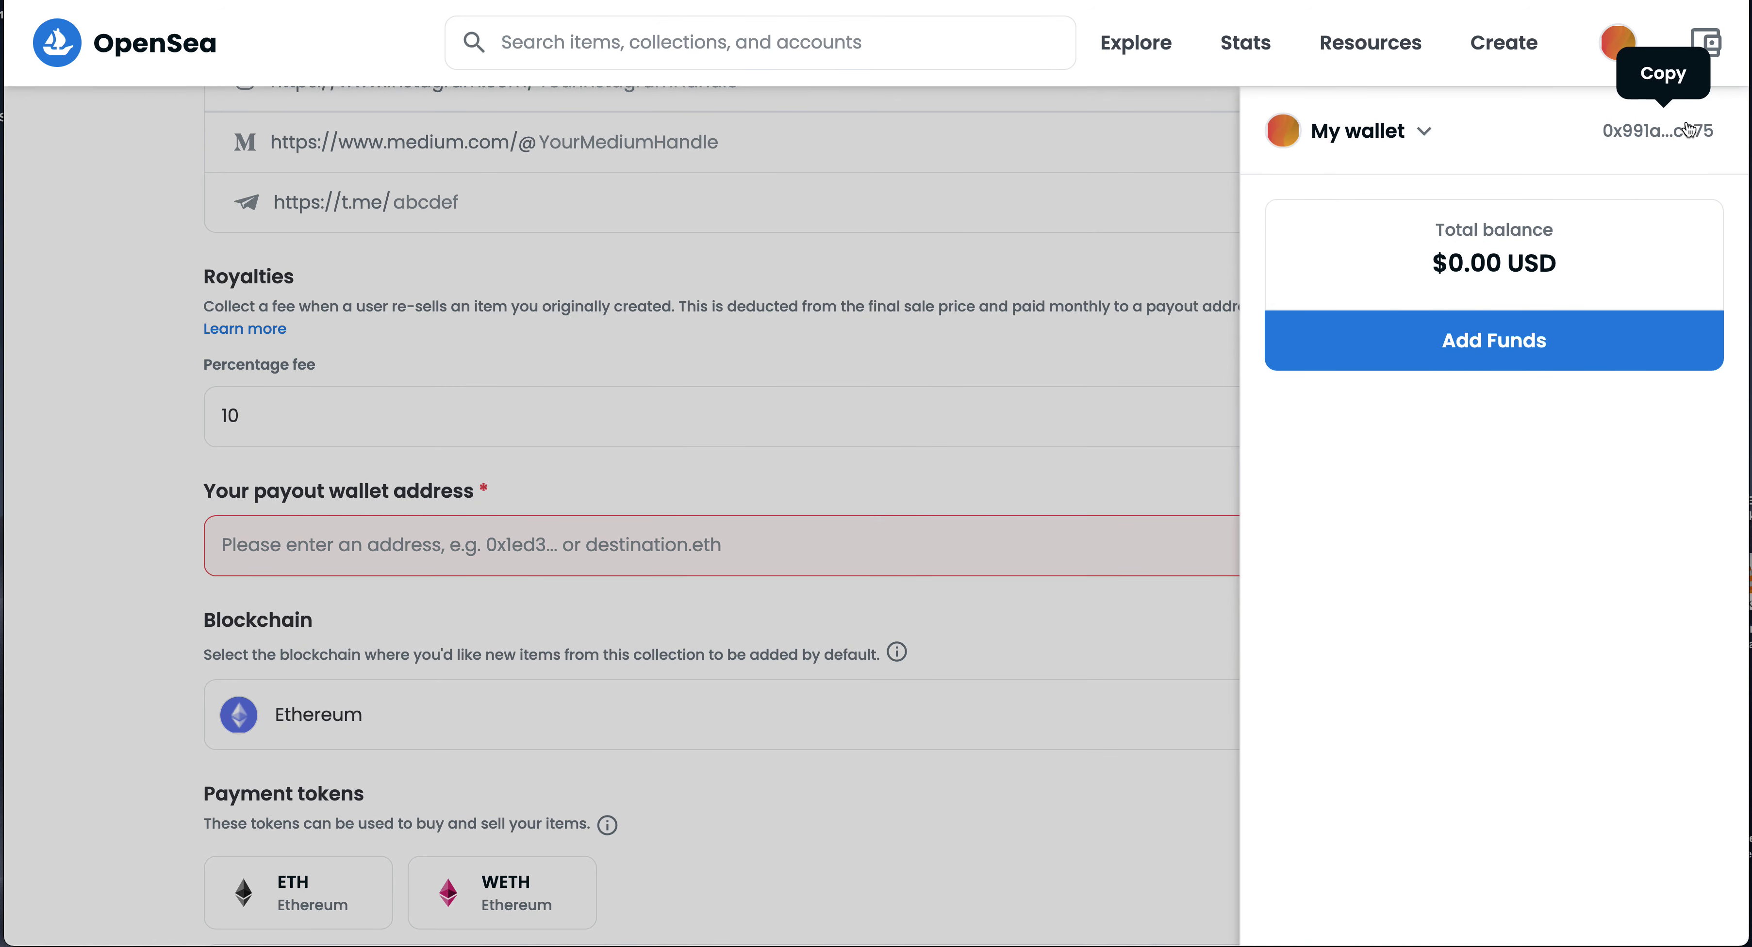
click(1674, 138)
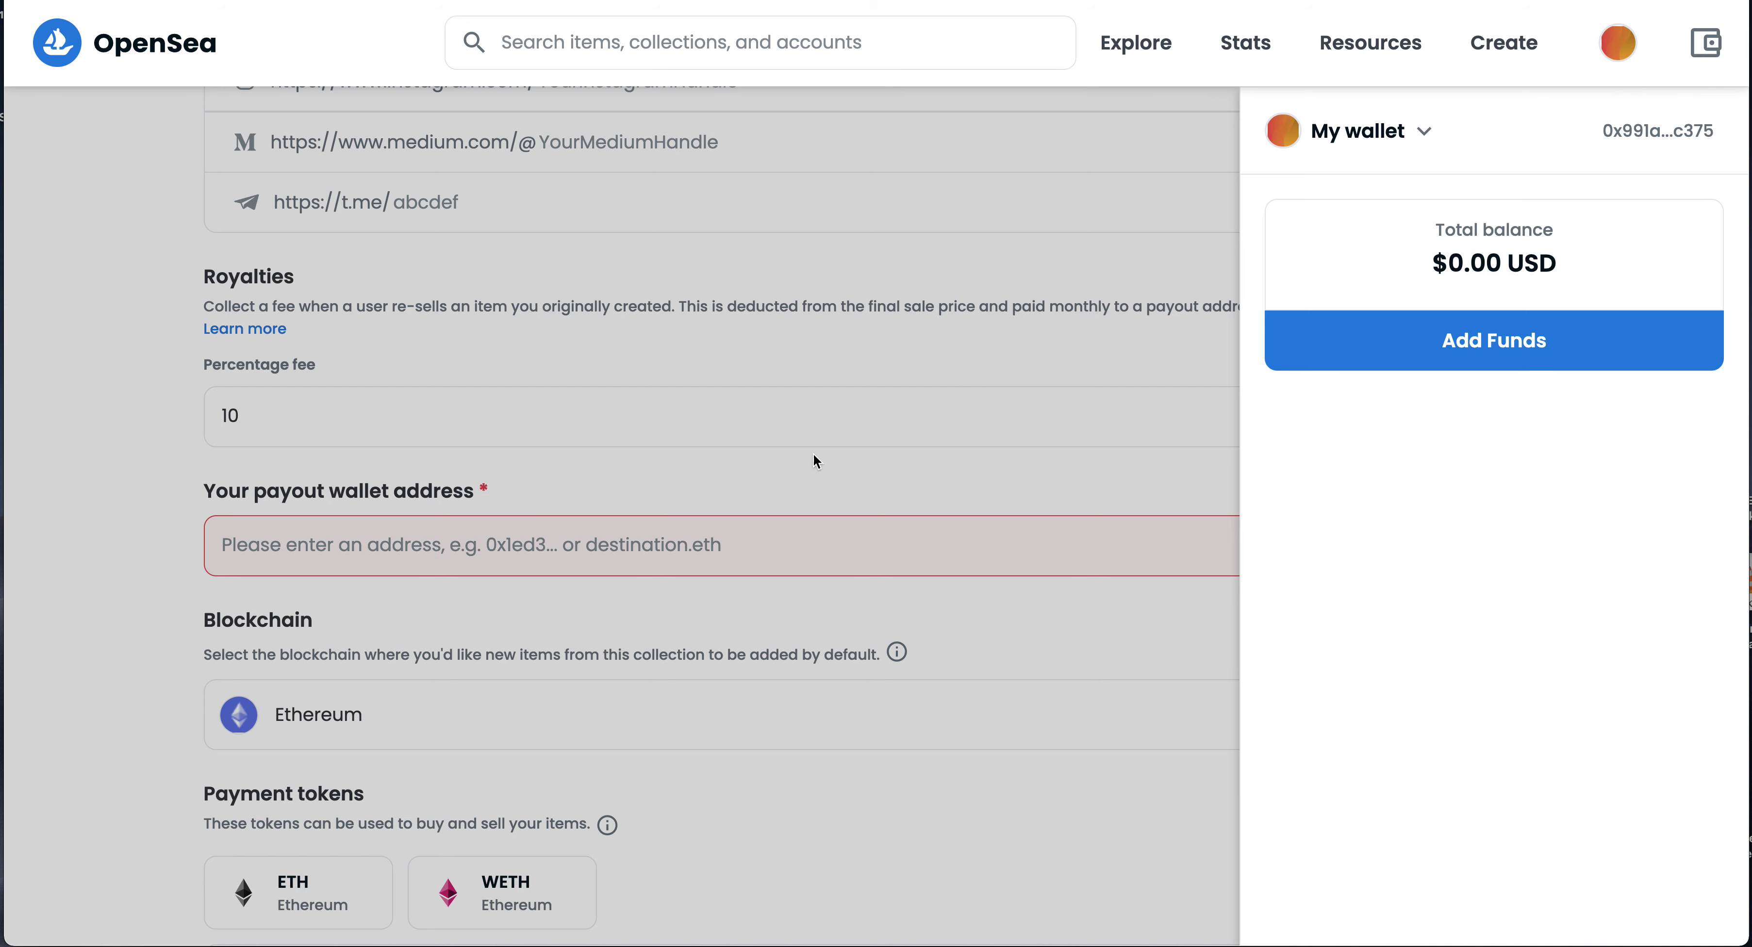
click(427, 547)
click(421, 545)
key(ctrl+v)
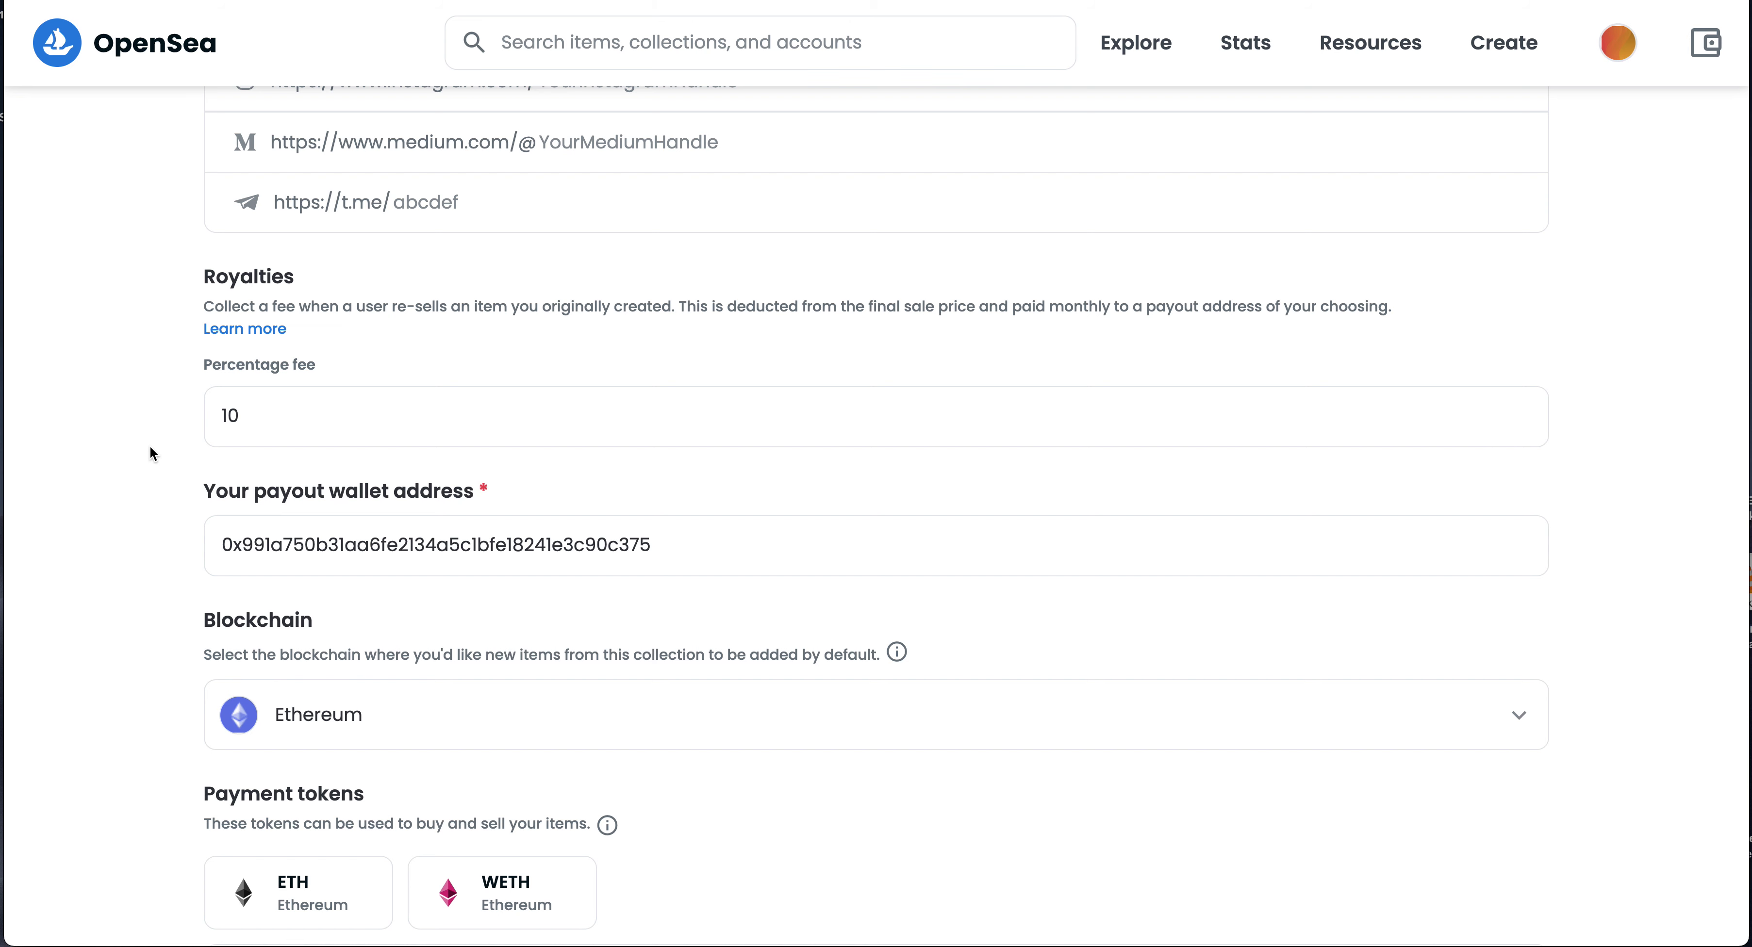
scroll(150, 447, down, 10)
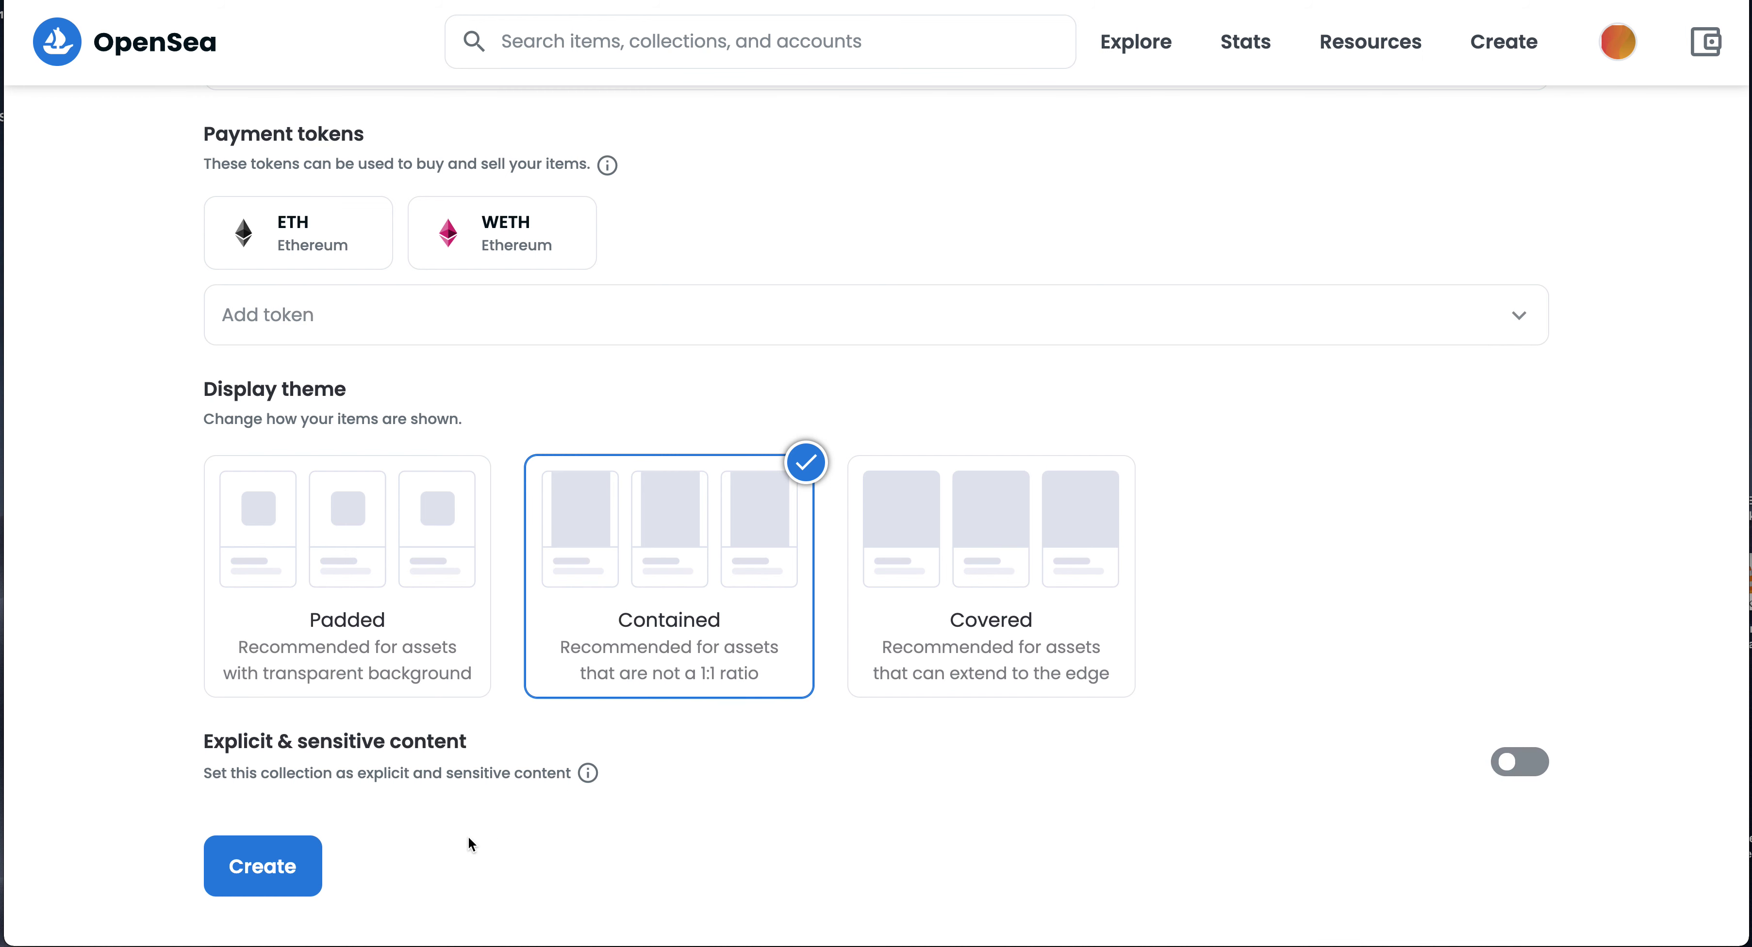
click(249, 870)
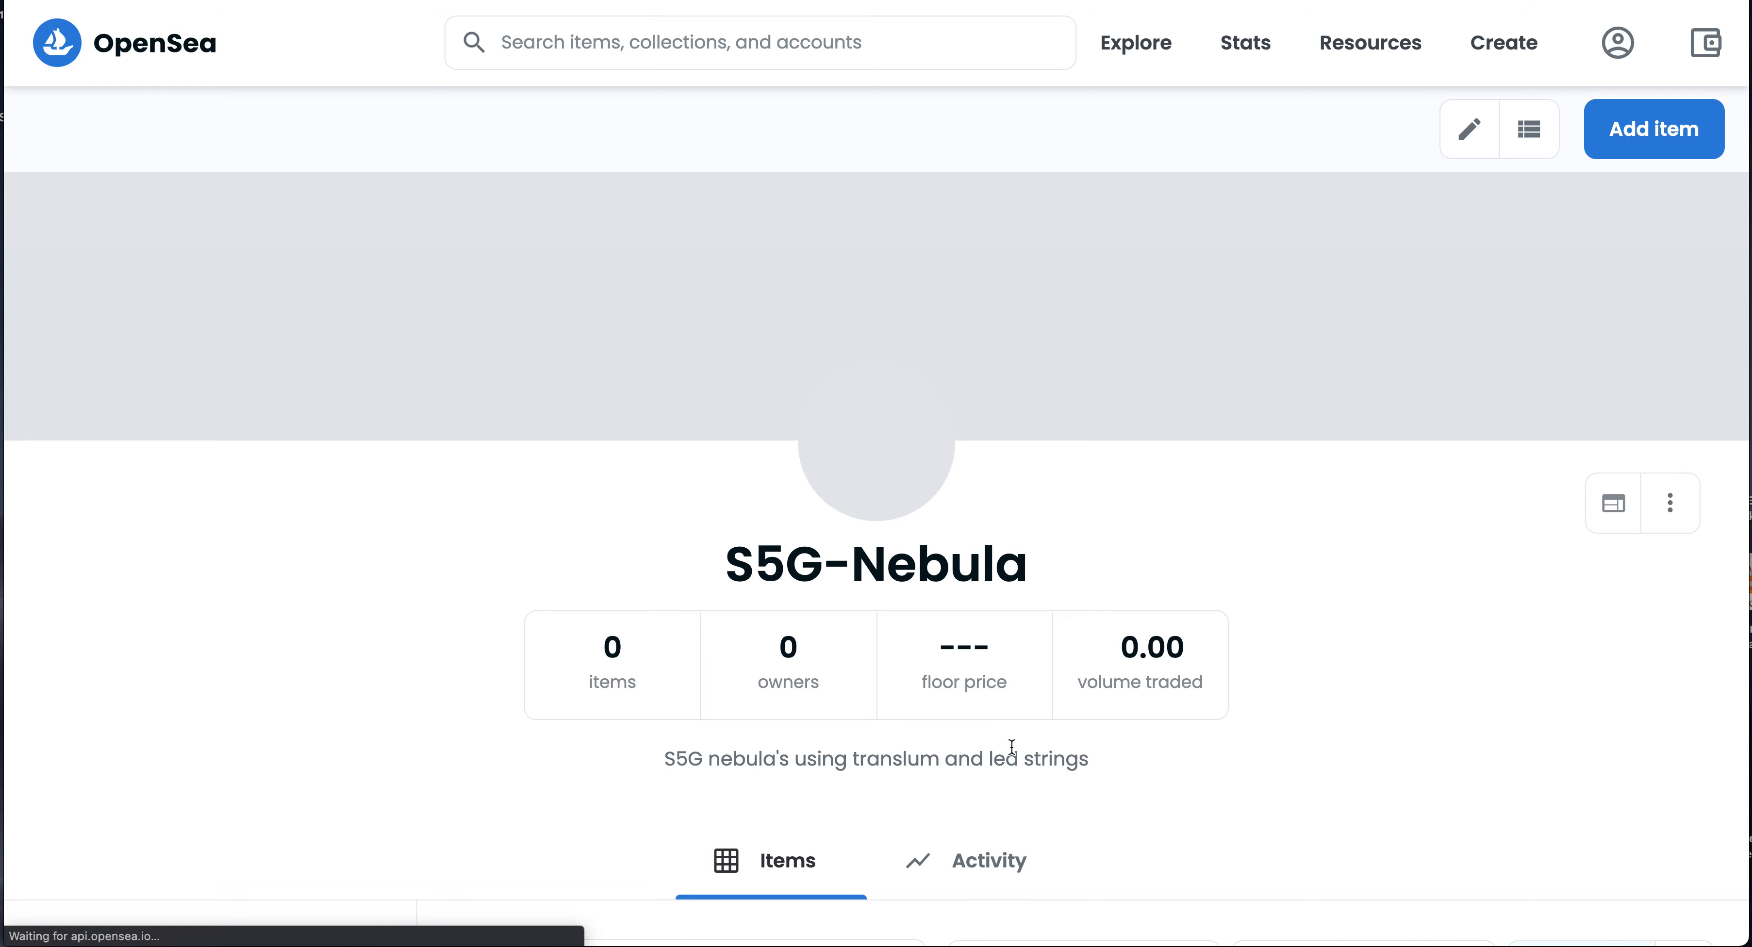
Step: Review the new S5G-Nebula collection page with its item list set to show all items
scroll(1032, 686, down, 7)
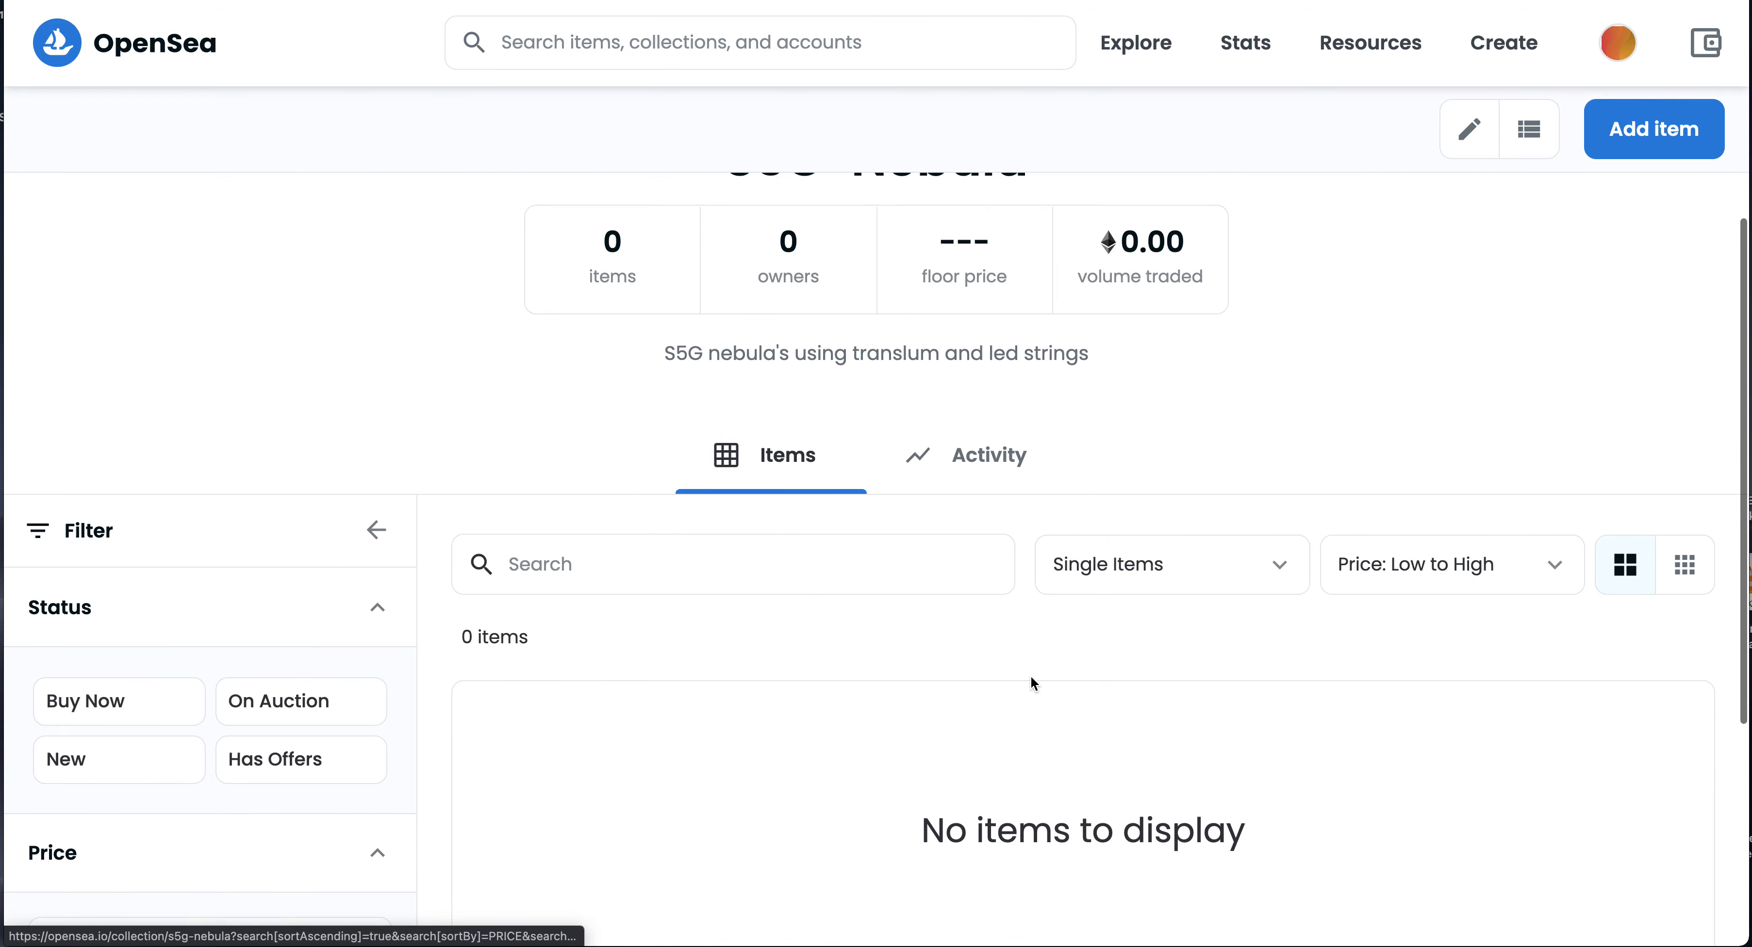
scroll(1032, 686, up, 7)
scroll(1032, 686, down, 10)
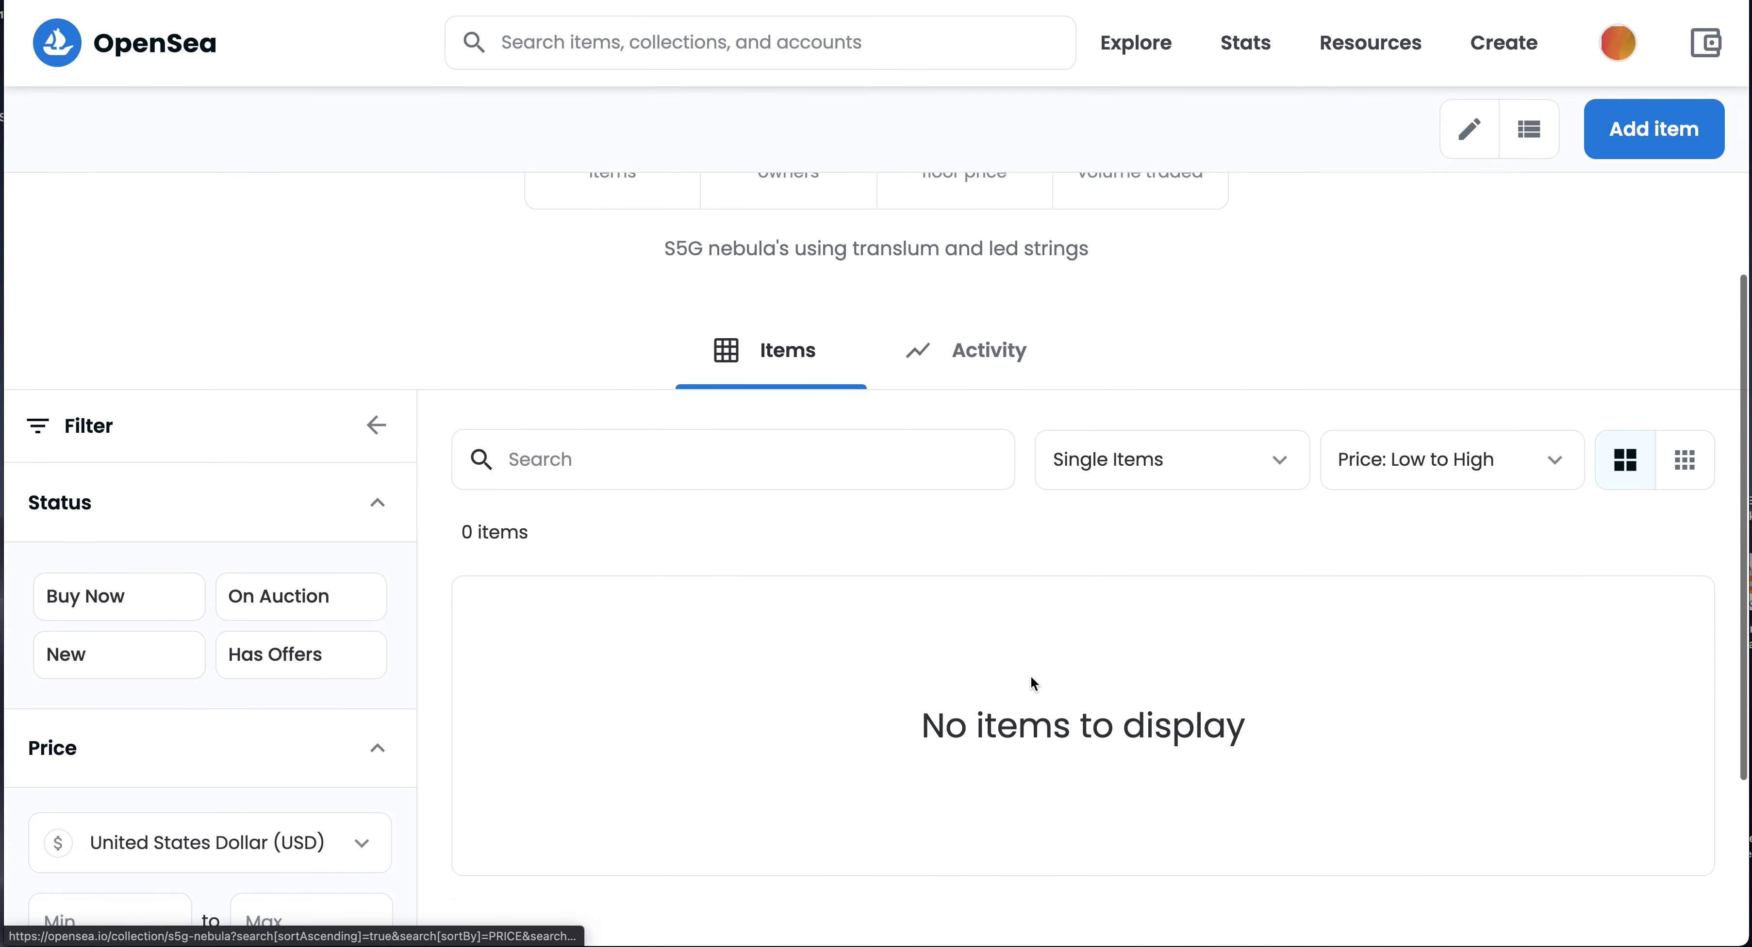
click(1278, 303)
click(1179, 383)
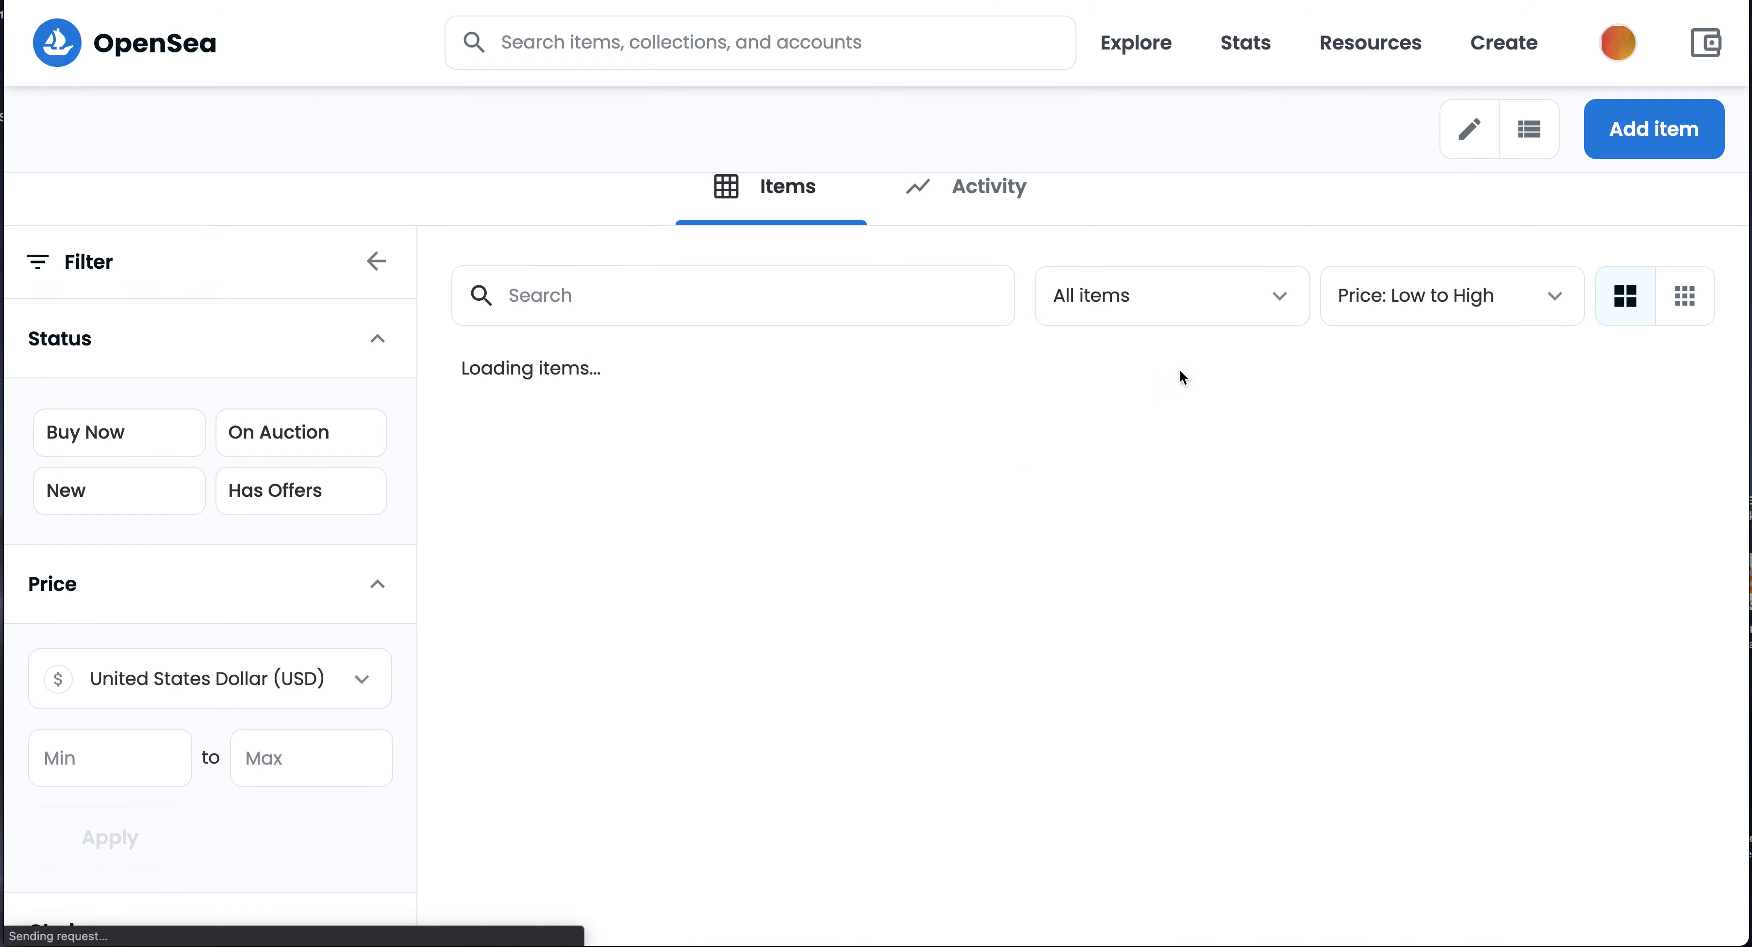
scroll(1182, 376, up, 5)
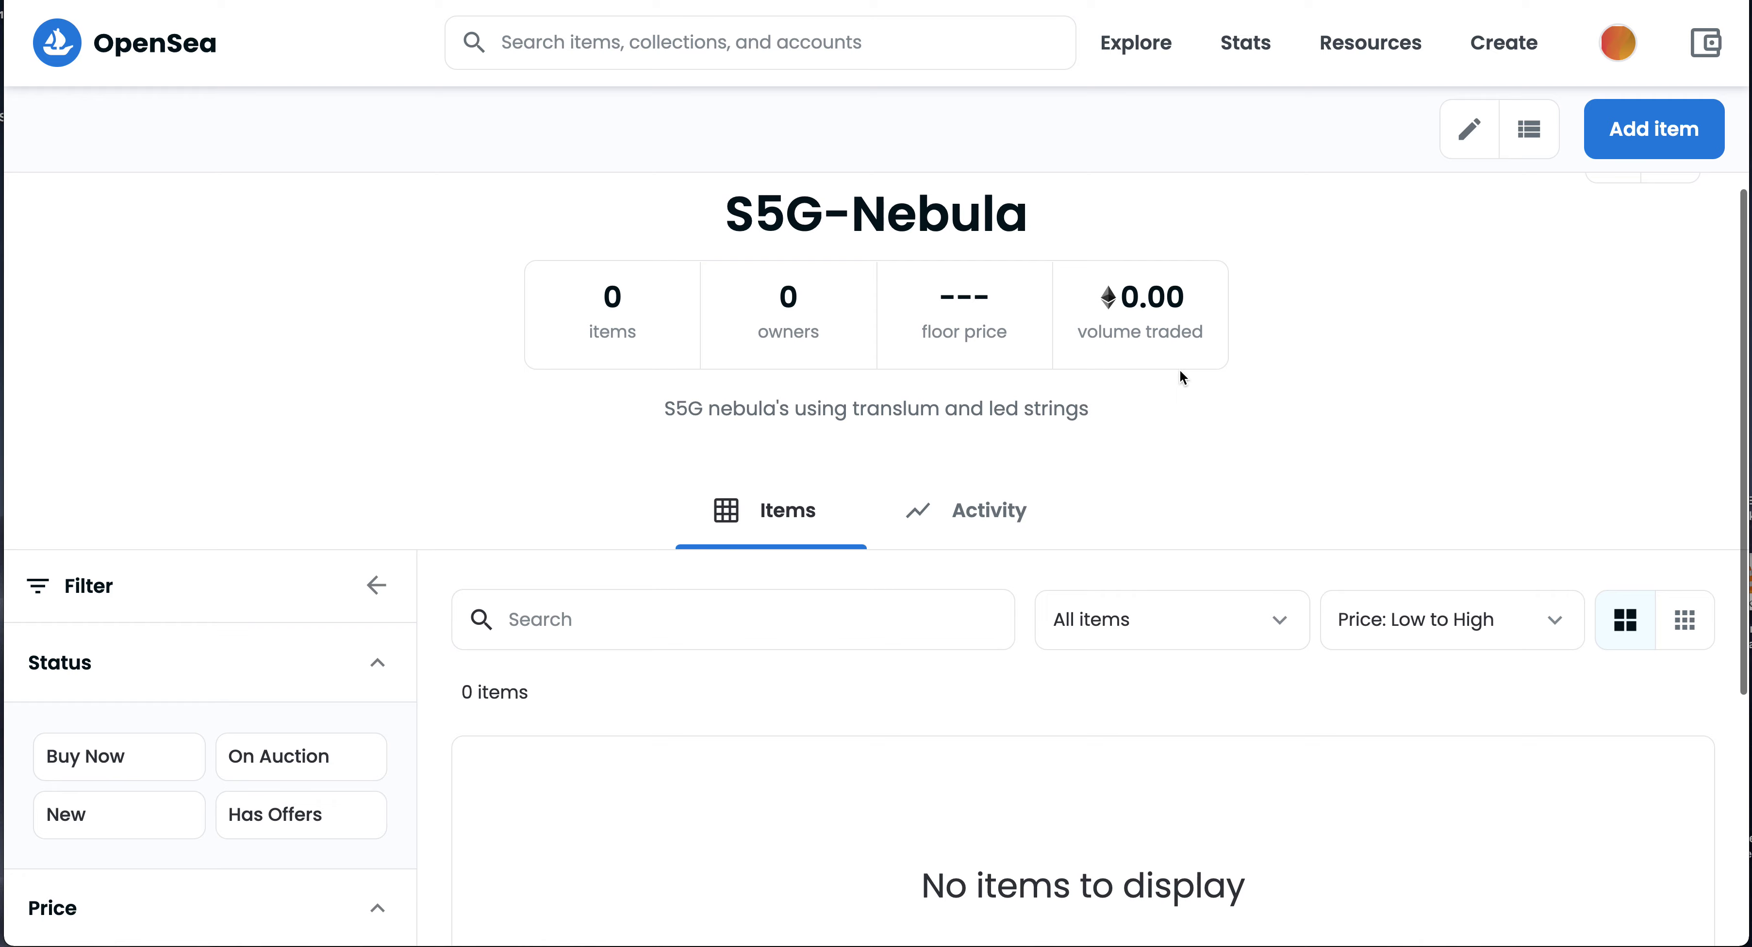
scroll(1175, 461, down, 4)
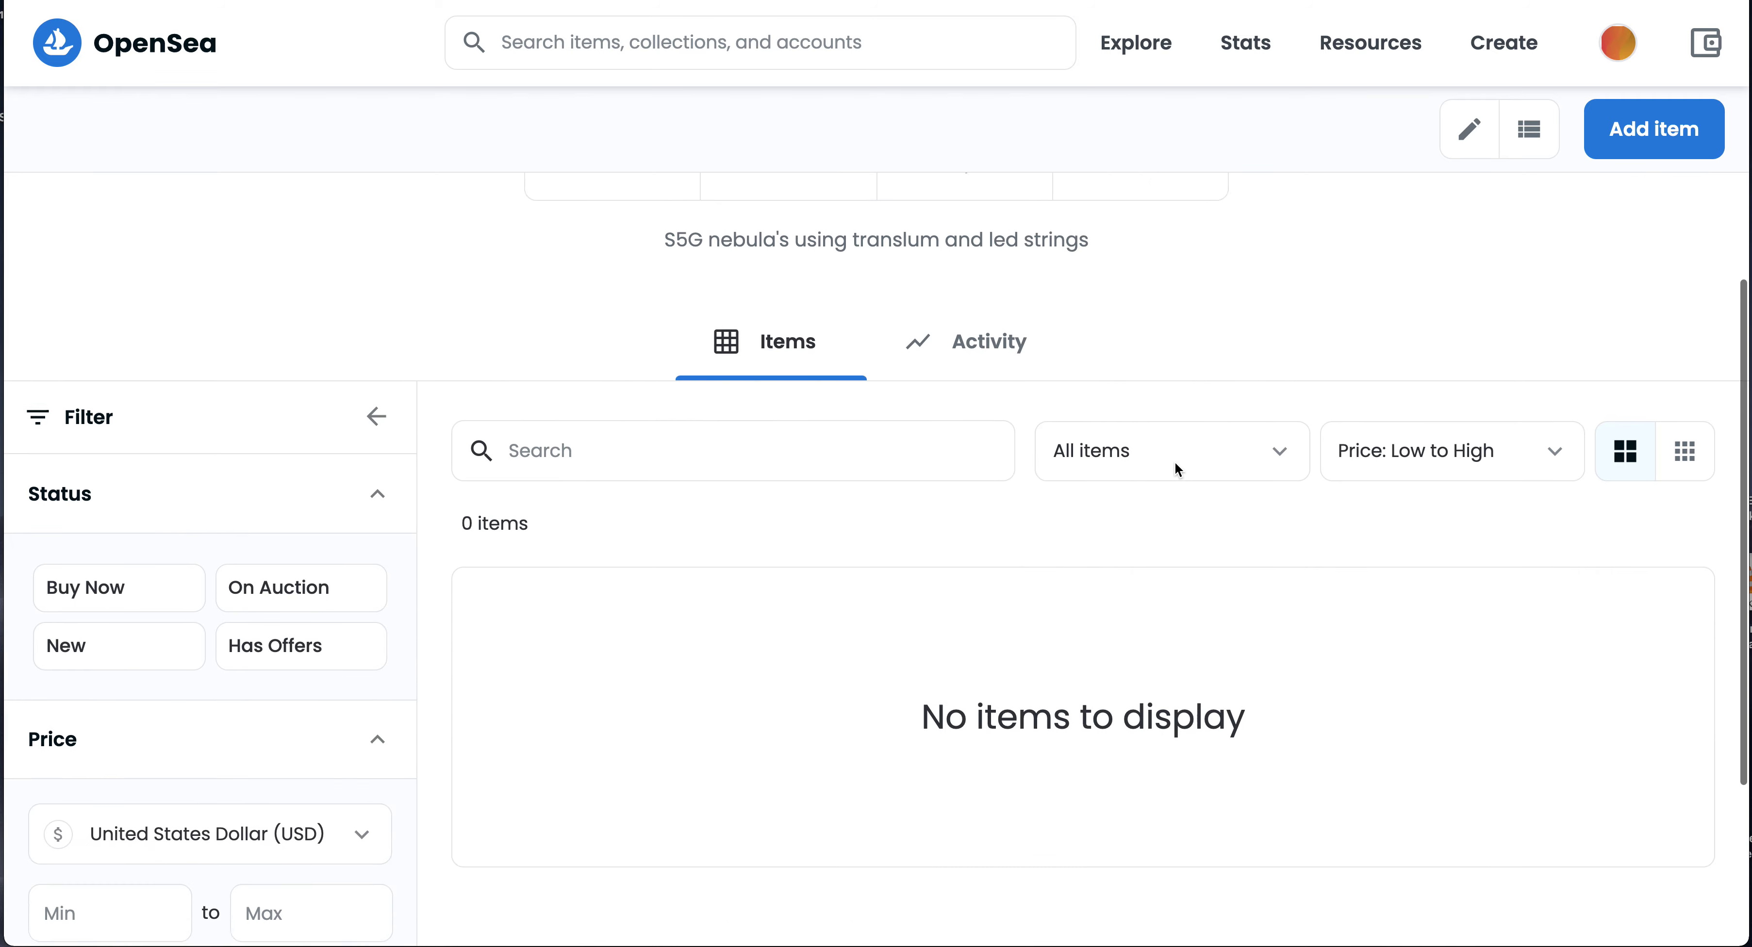
scroll(1174, 462, up, 7)
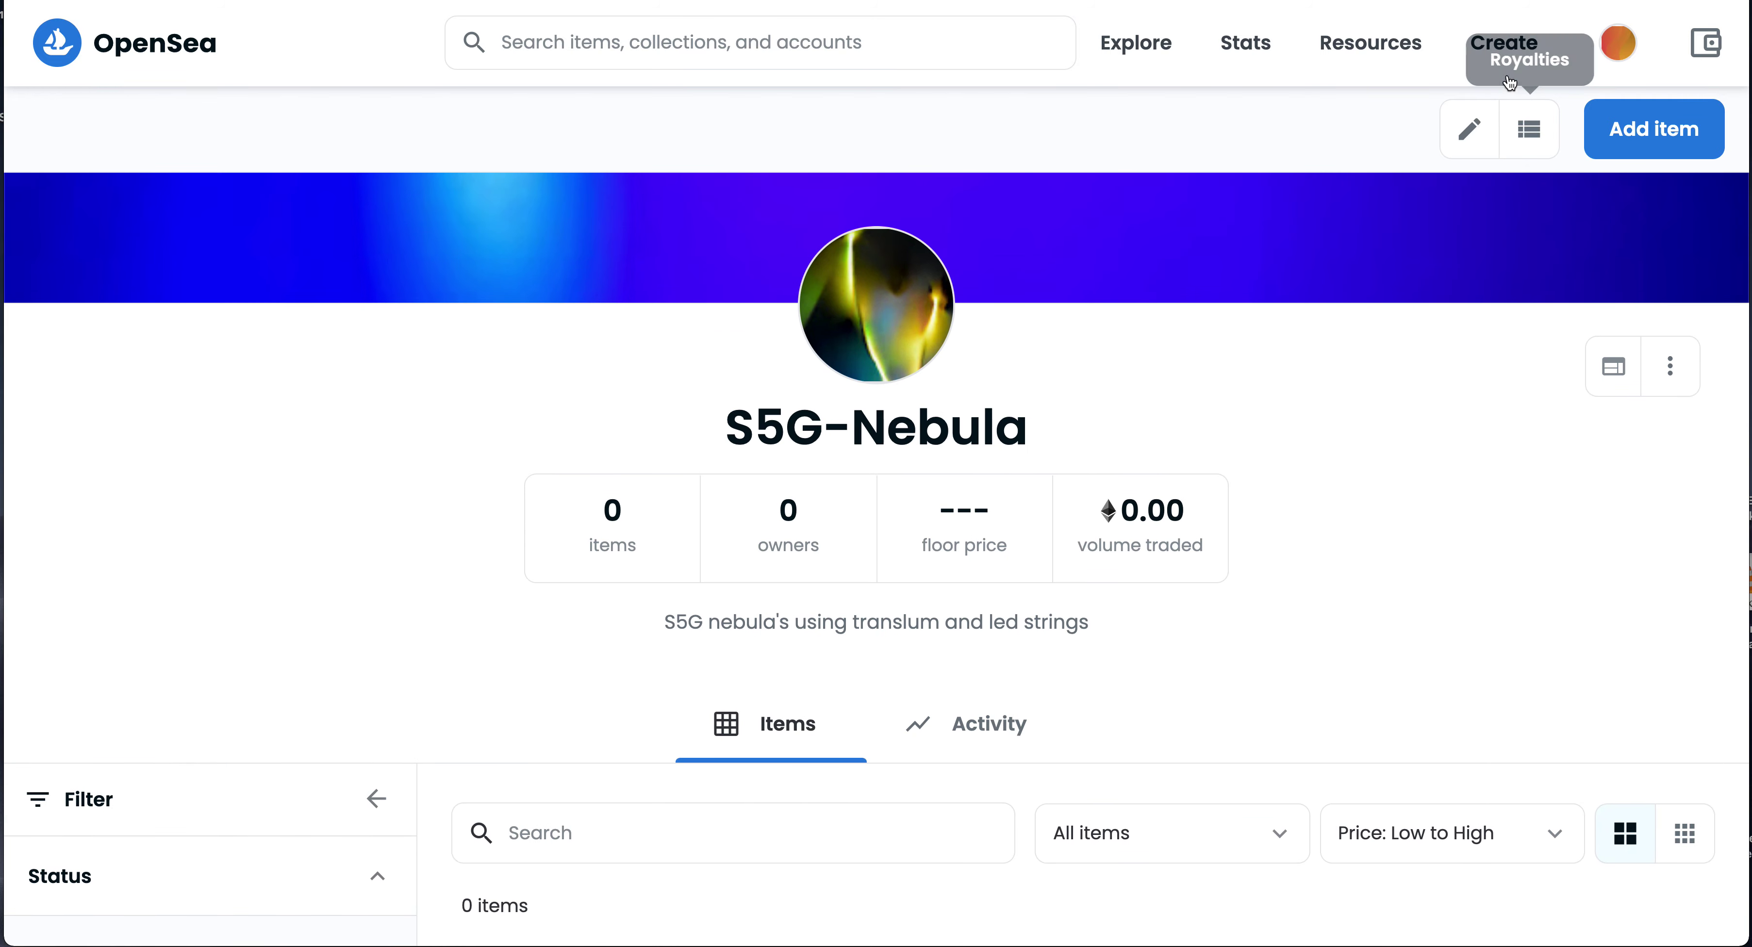
Step: Start a new item, upload the red and green light photo as its image, and name it "Red Nebula"
click(1469, 55)
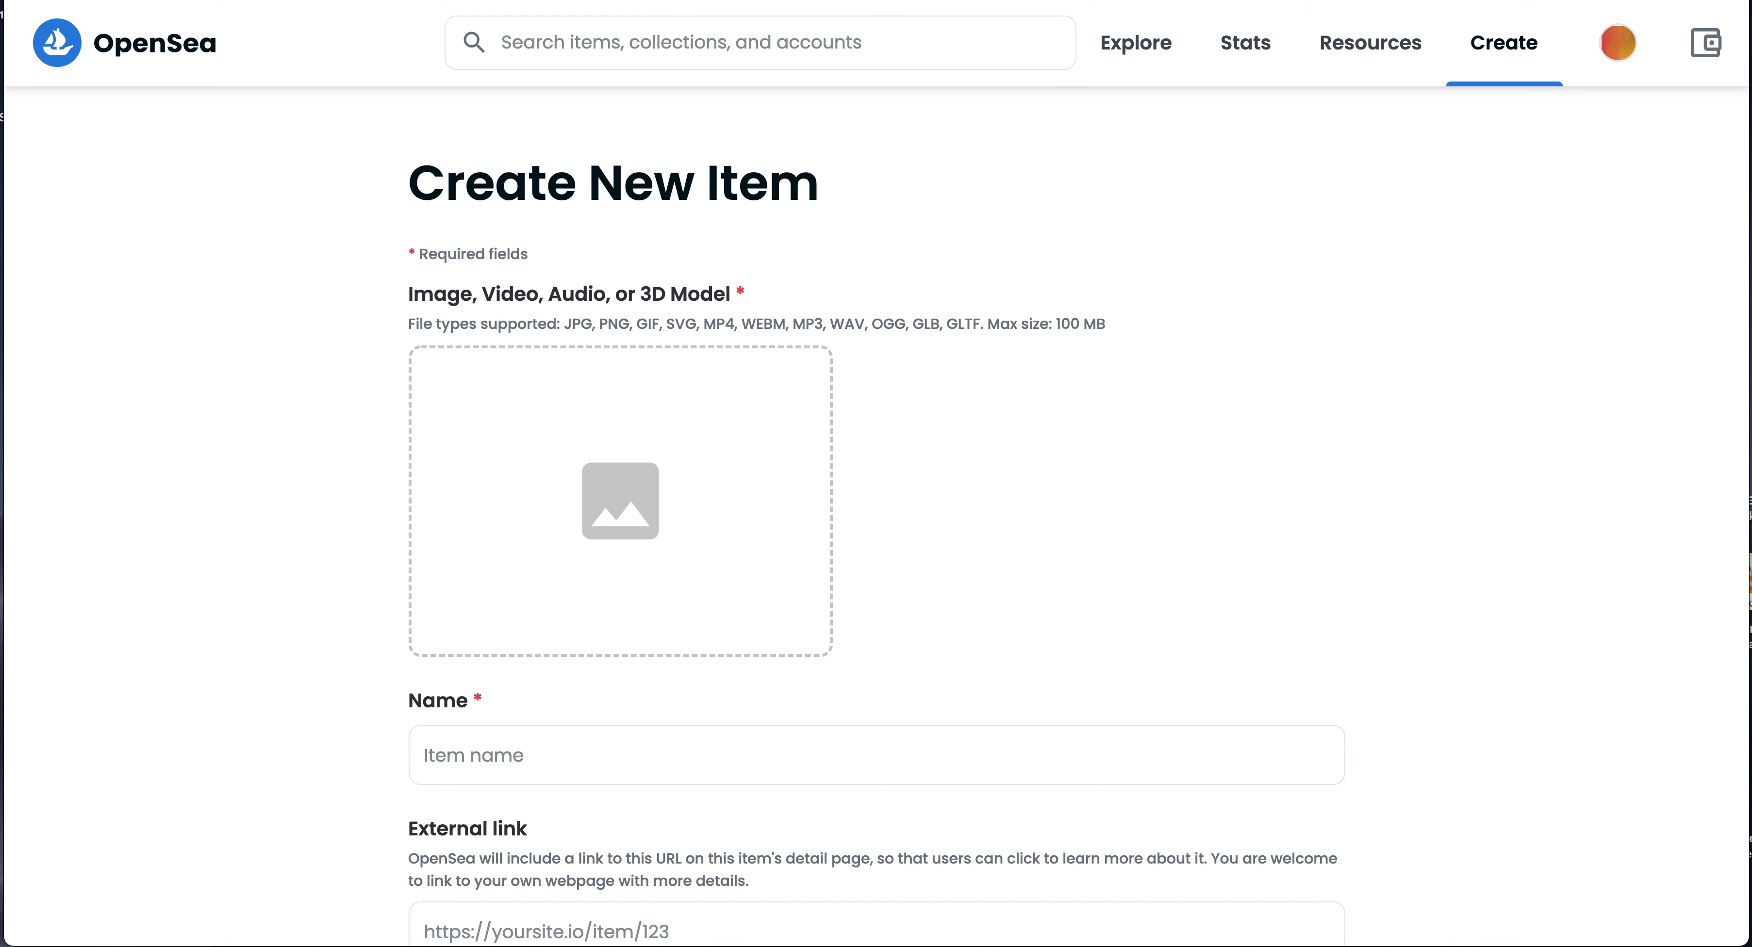
drag(1007, 422, 723, 449)
scroll(680, 599, down, 3)
click(604, 560)
text(Red Nem)
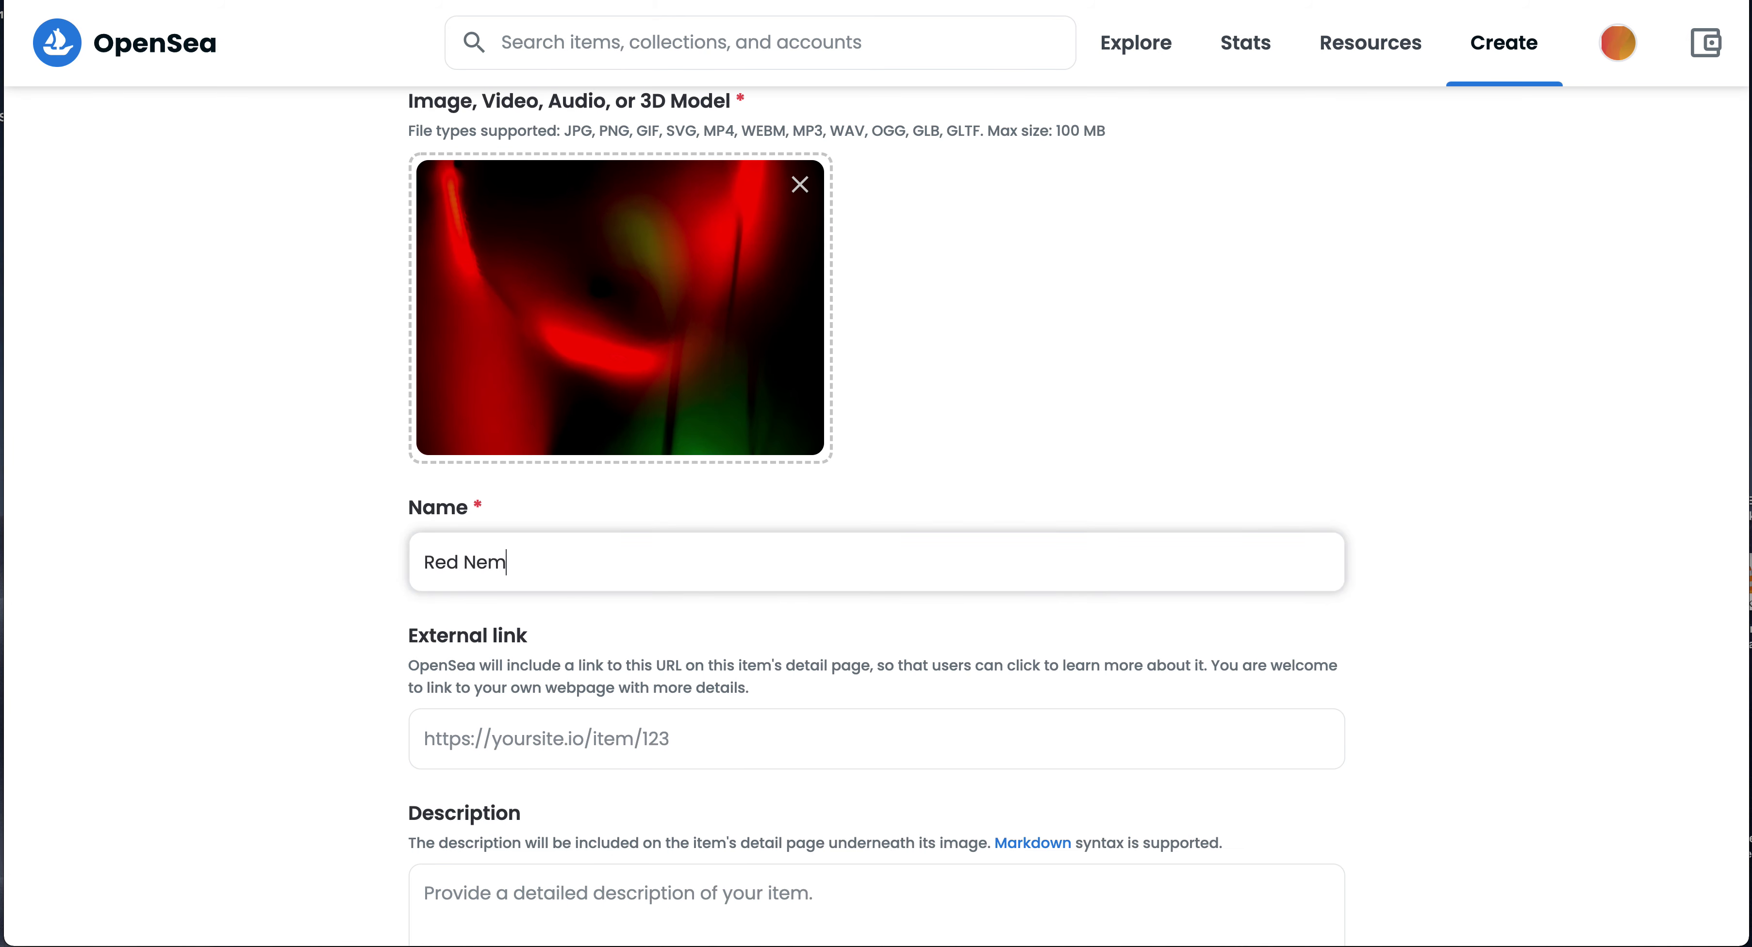
key(BackSpace)
text(bula)
click(535, 738)
scroll(536, 736, down, 1)
key(ctrl+v)
scroll(536, 736, down, 3)
drag(848, 484, 222, 481)
key(BackSpace)
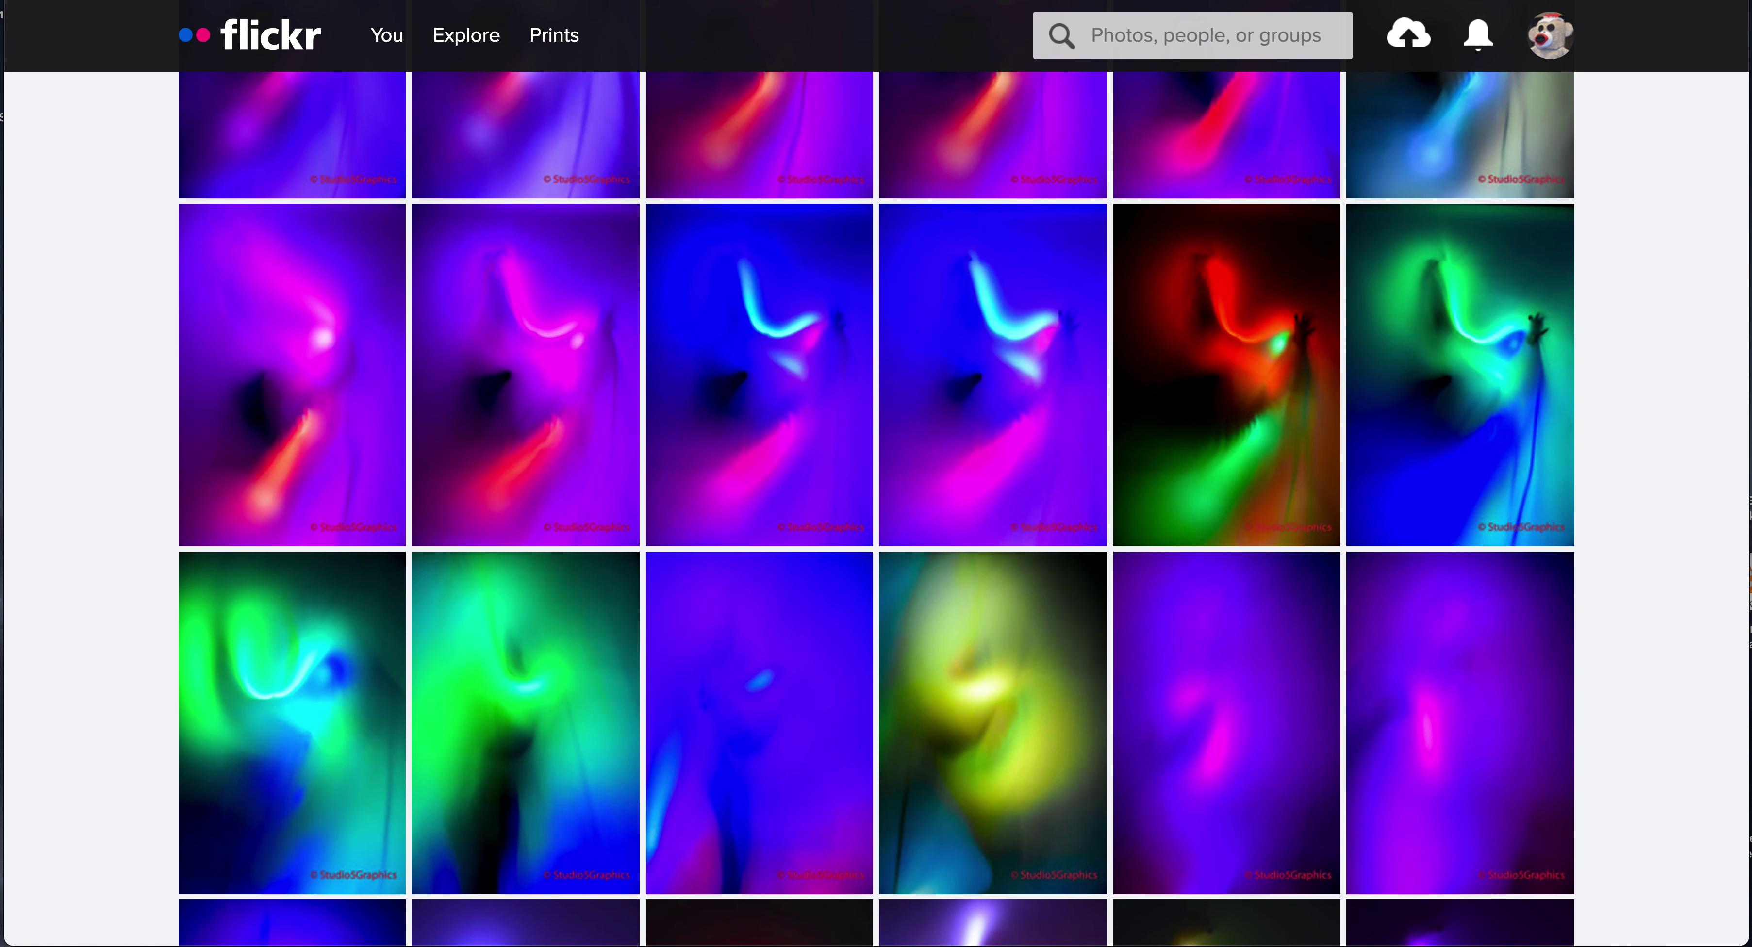
Step: Copy the address of the colourful light photo album on Flickr and paste it as the item's external link on OpenSea
right_click(412, 2)
click(509, 141)
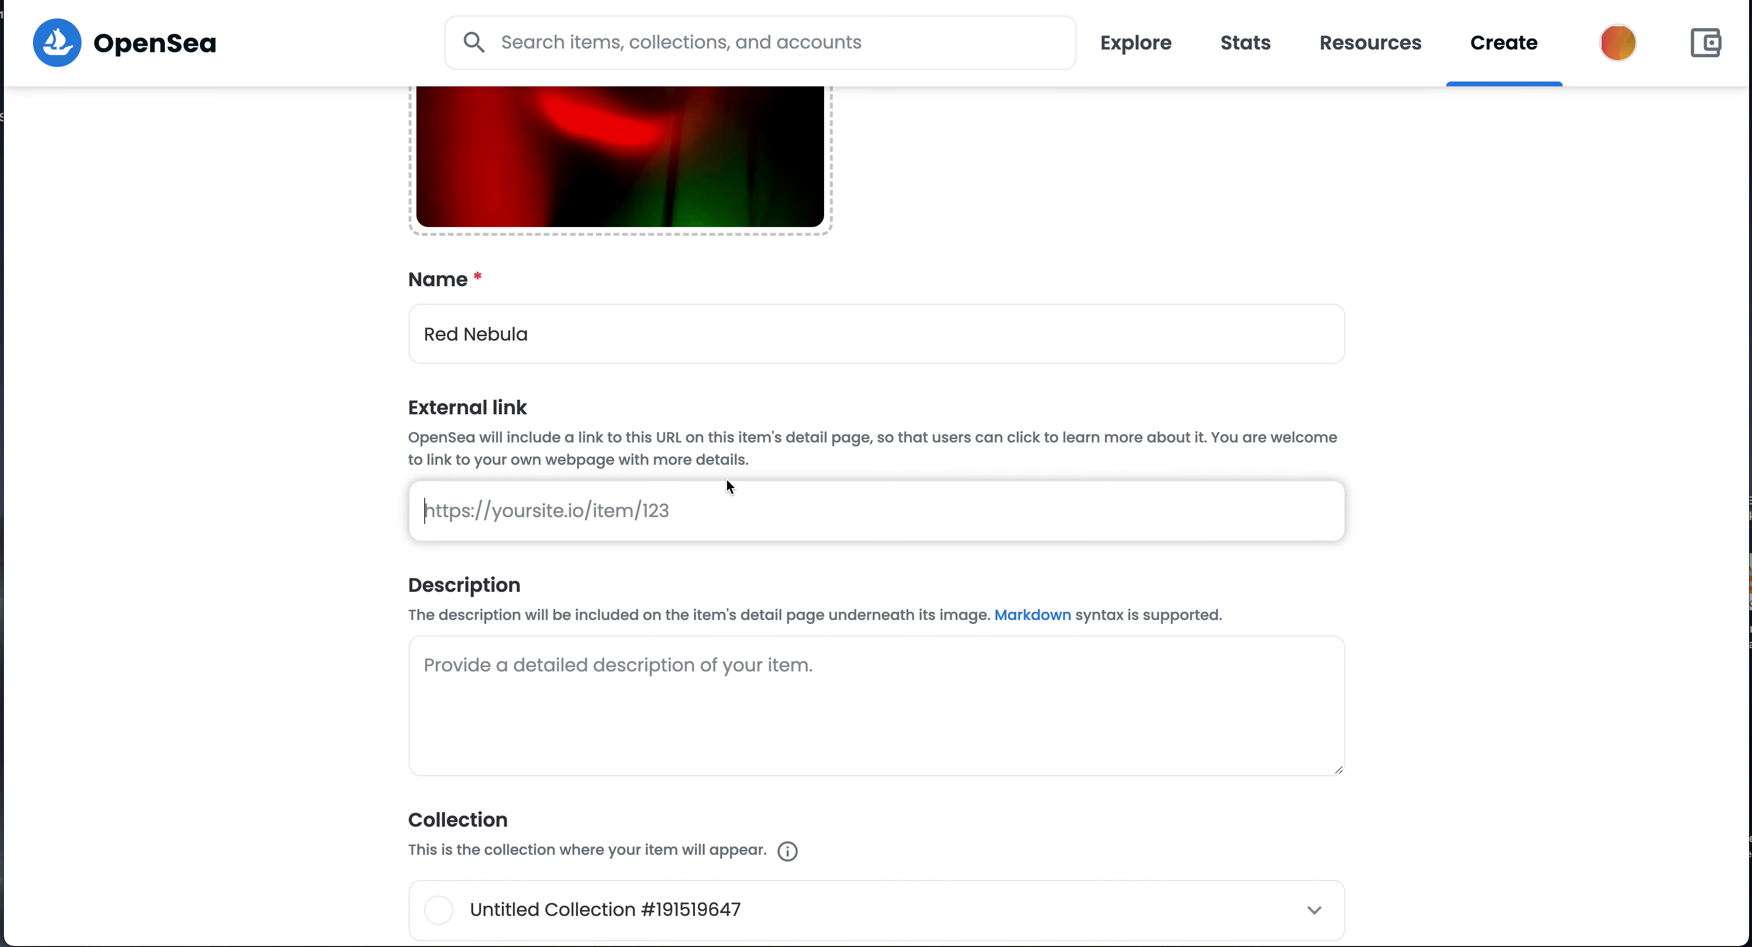
click(685, 509)
key(super+v)
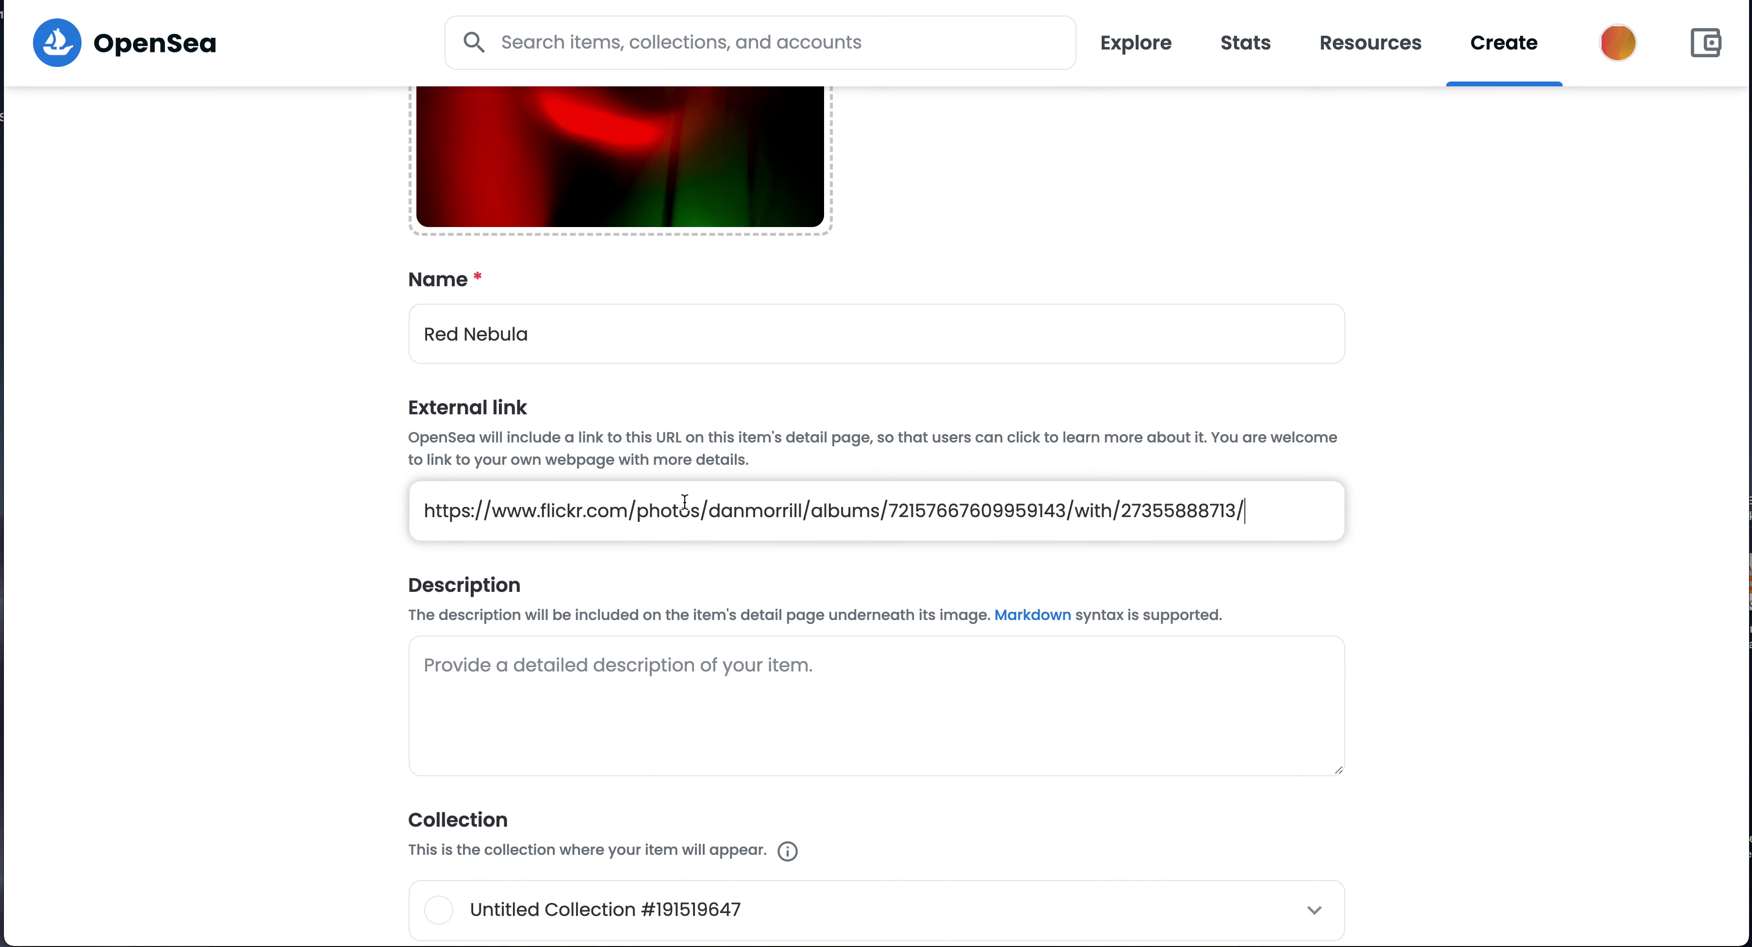
Step: Enter "Red Nebula" as the item's description
scroll(685, 509, down, 3)
scroll(684, 501, down, 2)
click(657, 356)
text(REd)
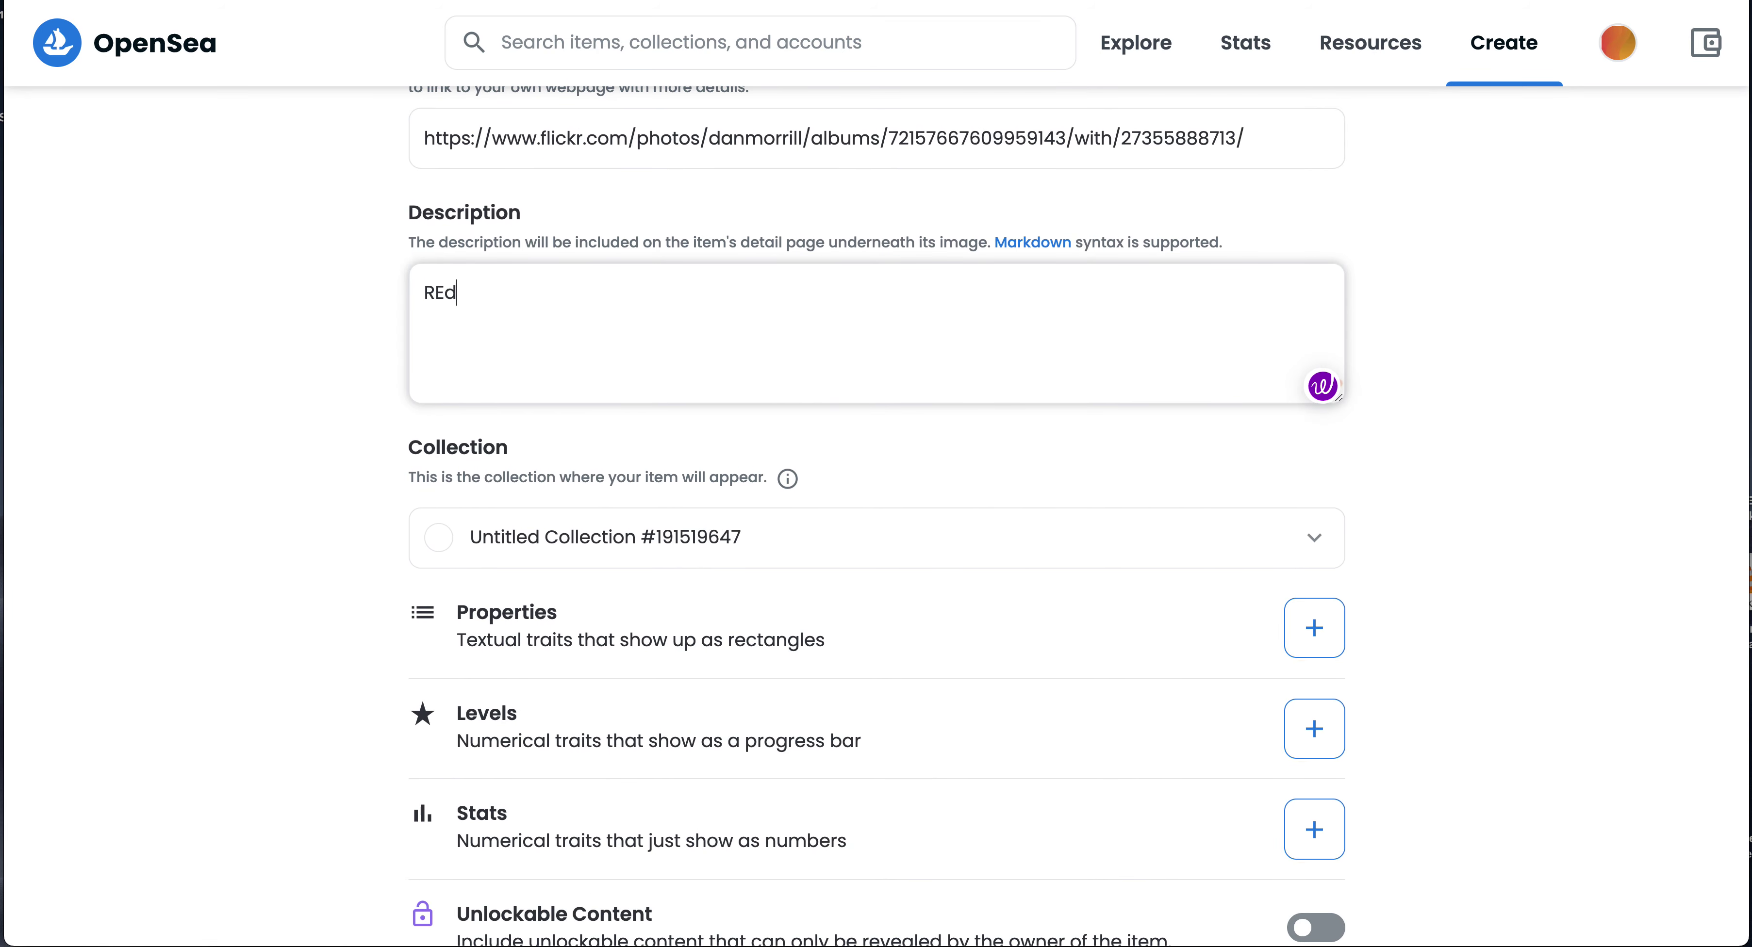
key(BackSpace)
key(BackSpace)
text(ed Ne)
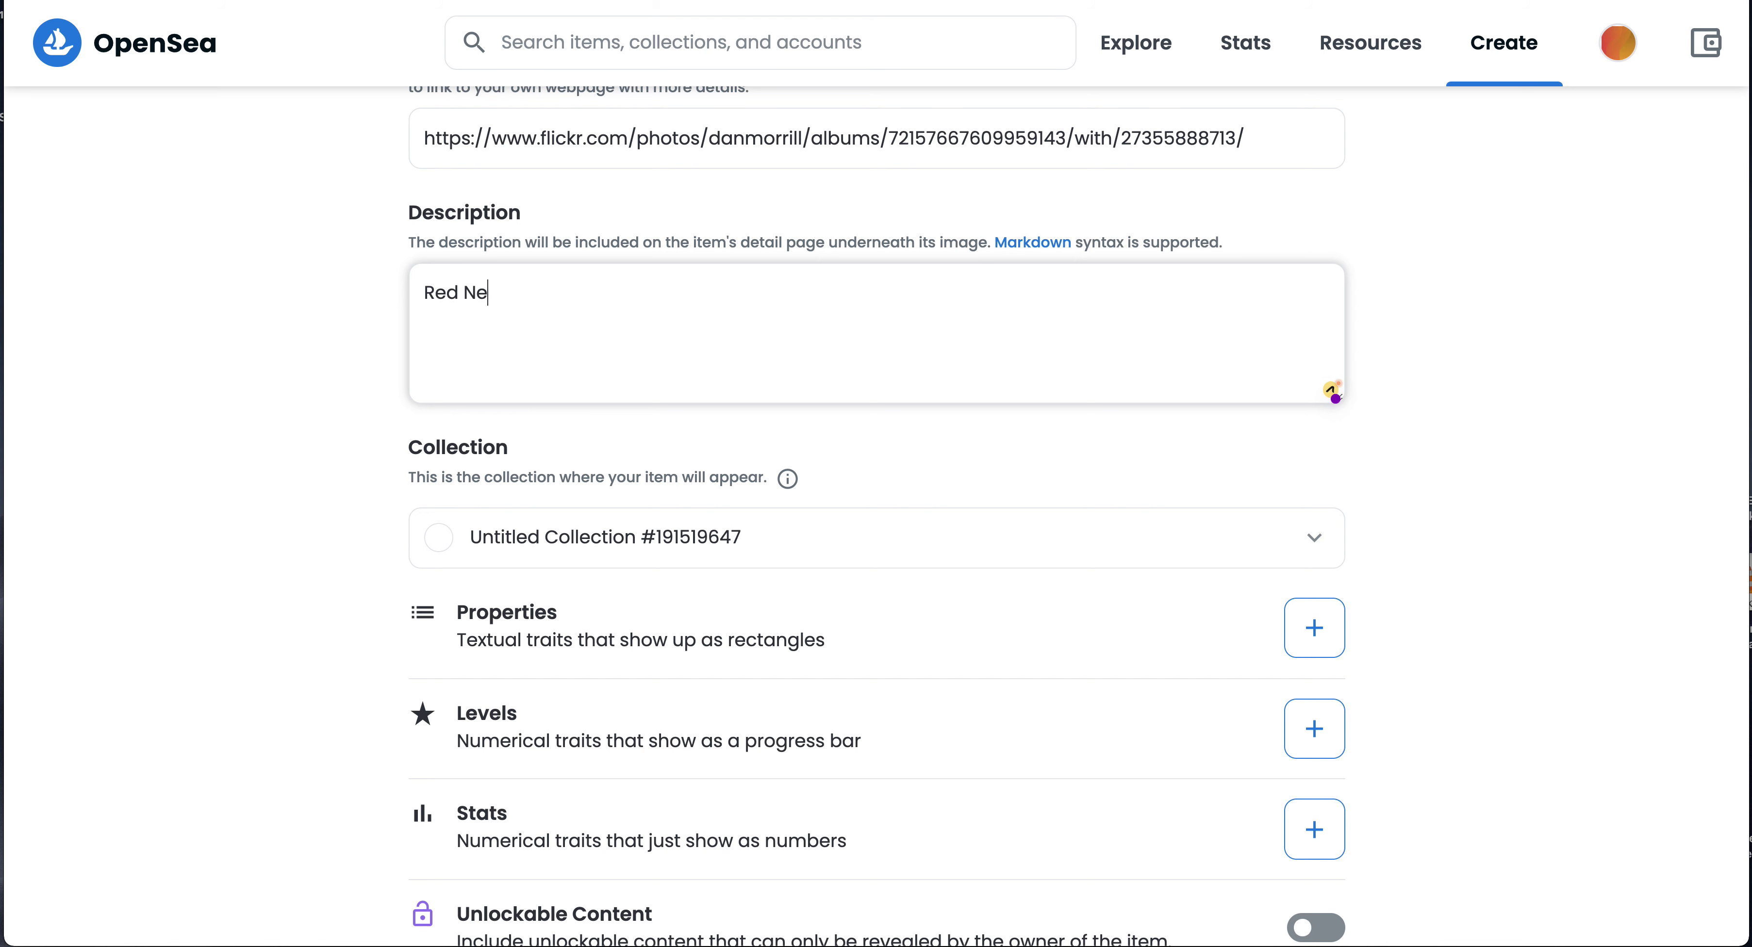
text(bula)
Step: Assign the item to the S5G-Nebula collection
scroll(1324, 398, down, 2)
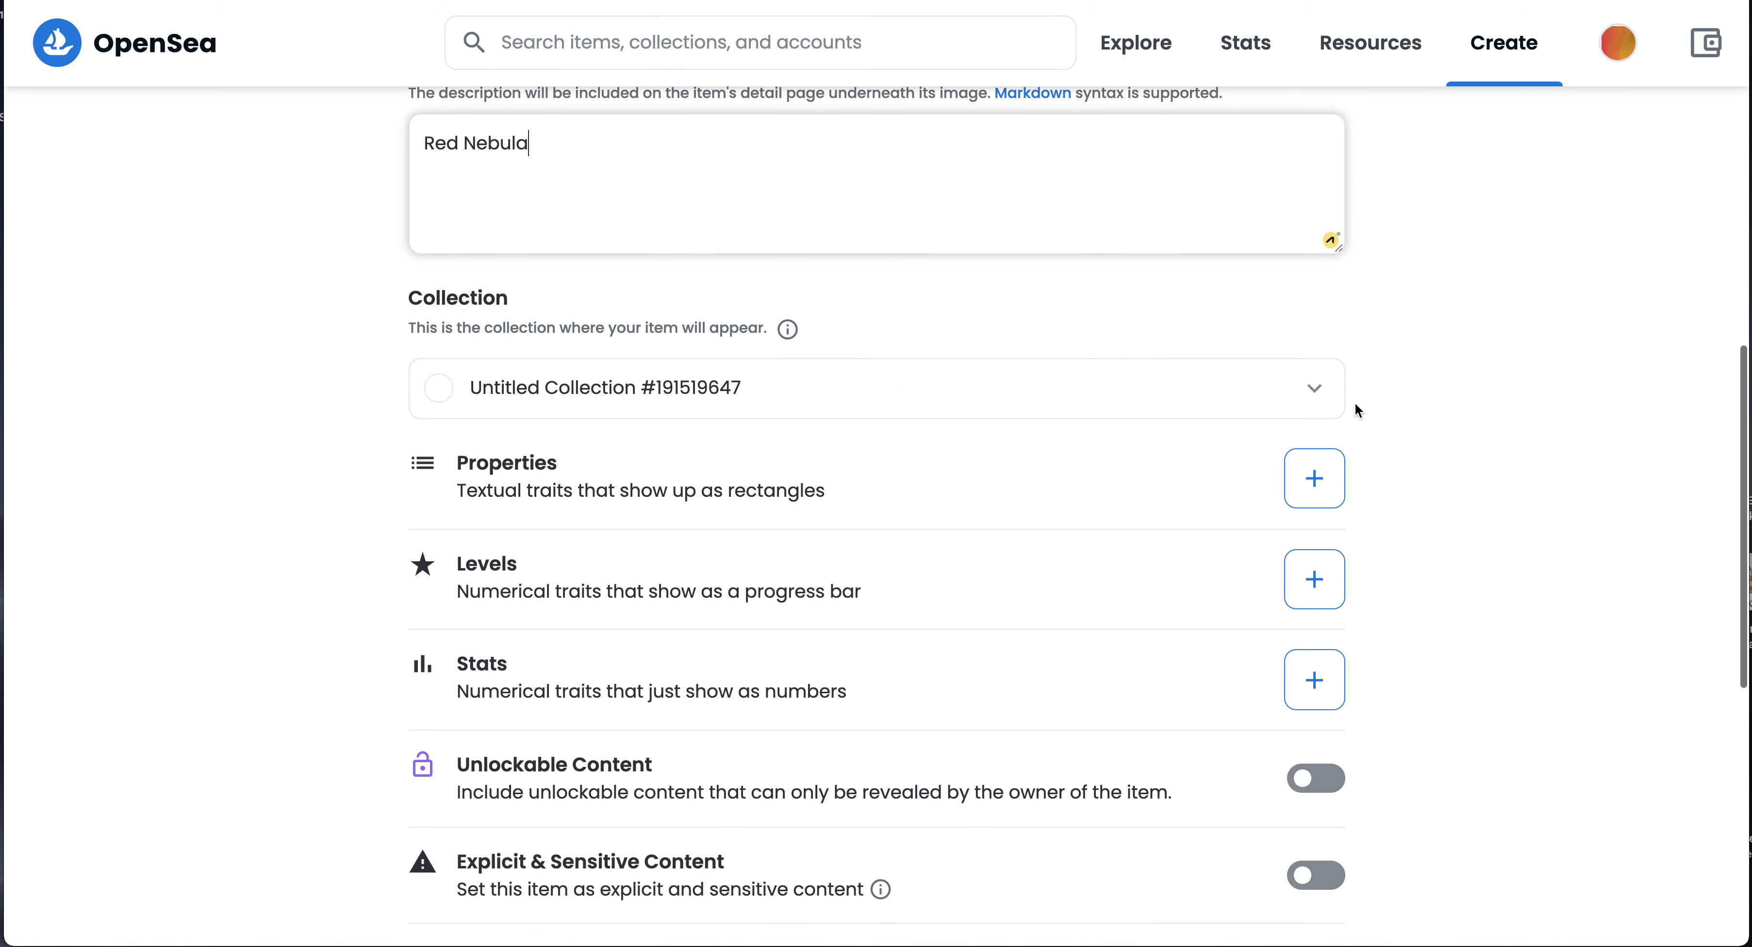
click(1325, 398)
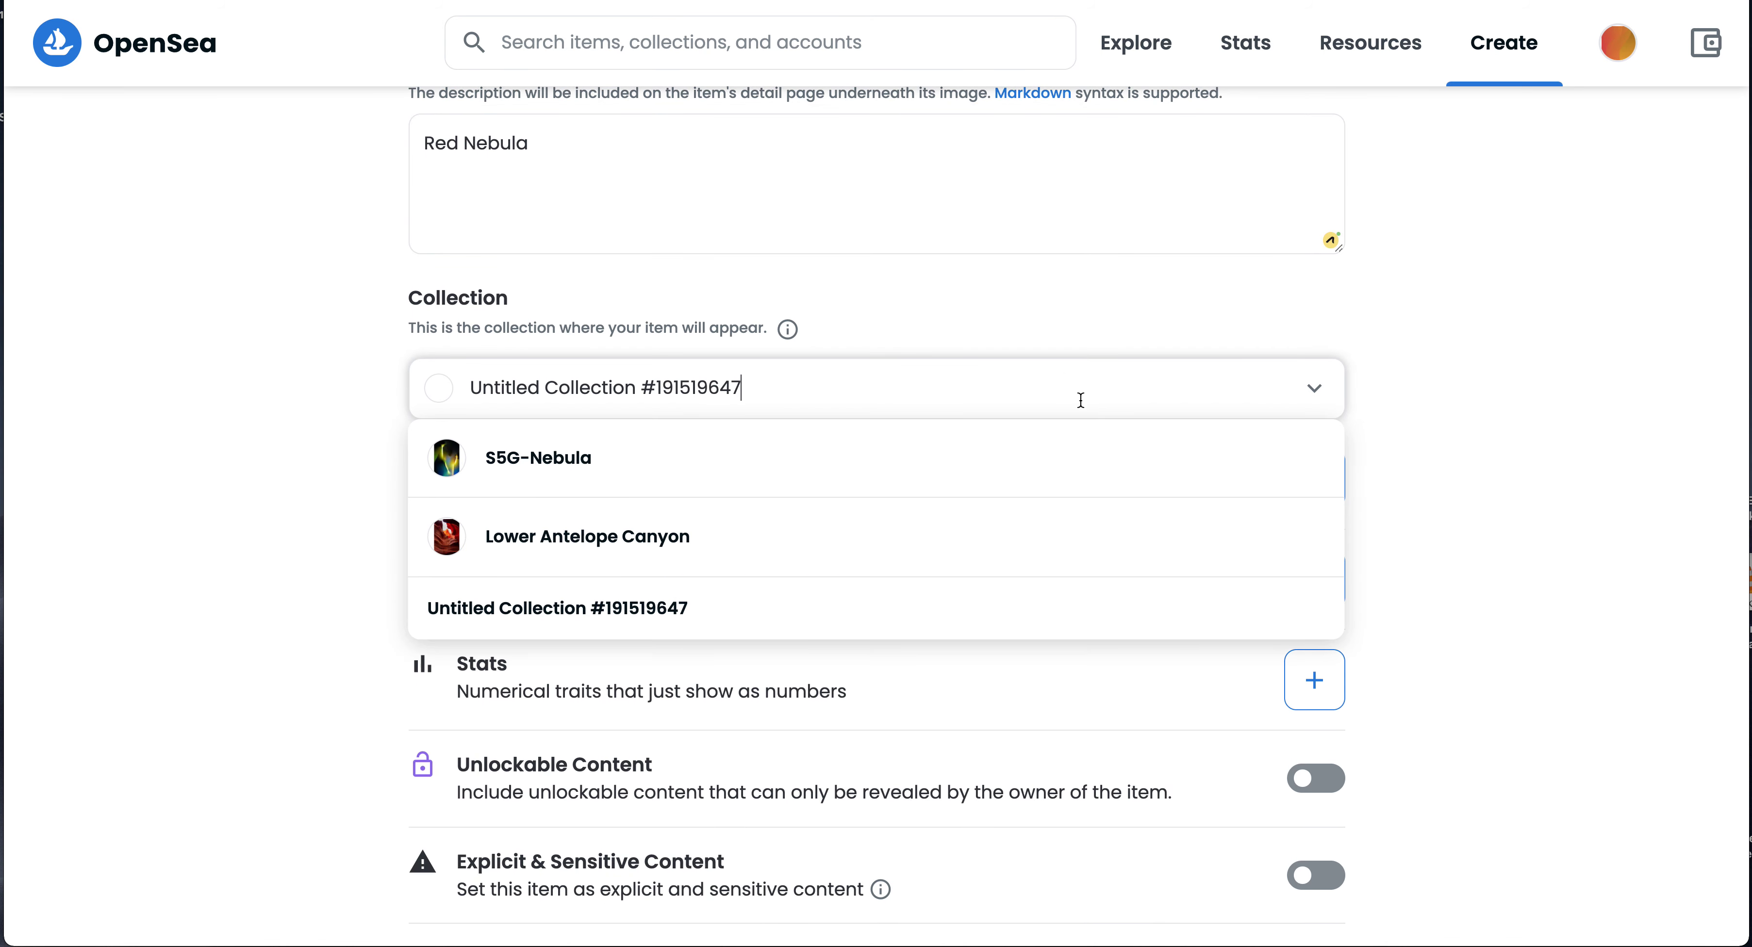
click(608, 465)
Step: Create the item with the remaining settings at their defaults and dismiss the sharing dialog
scroll(252, 450, down, 4)
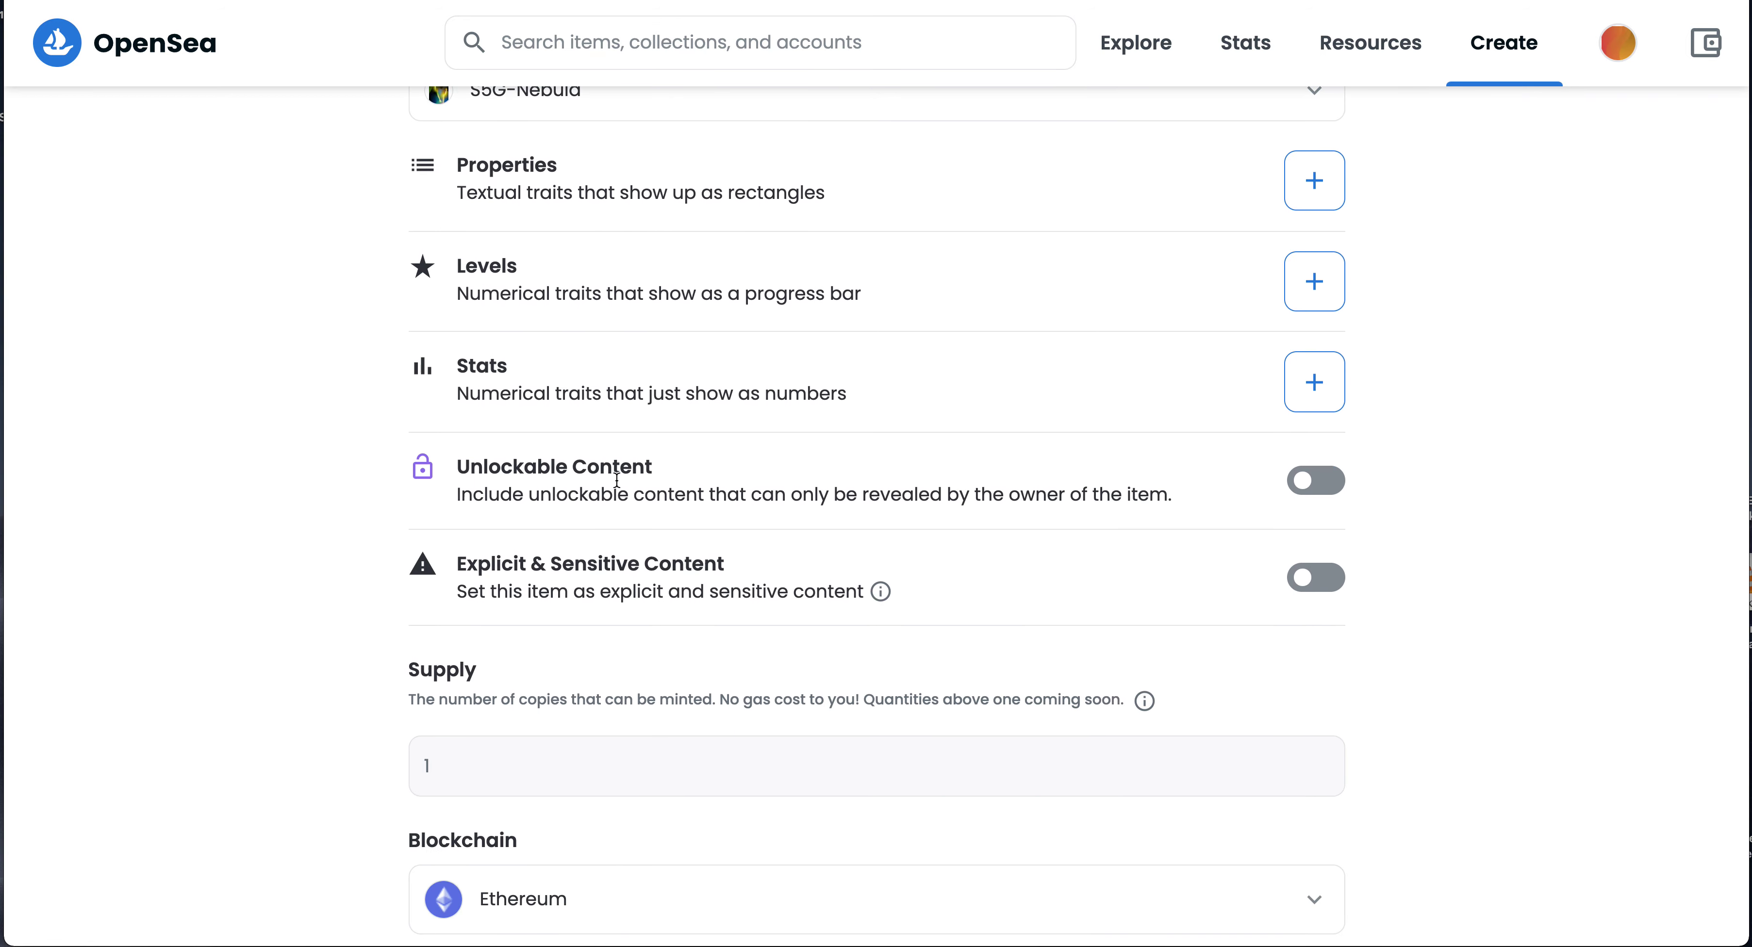
scroll(616, 479, down, 3)
scroll(616, 479, down, 3)
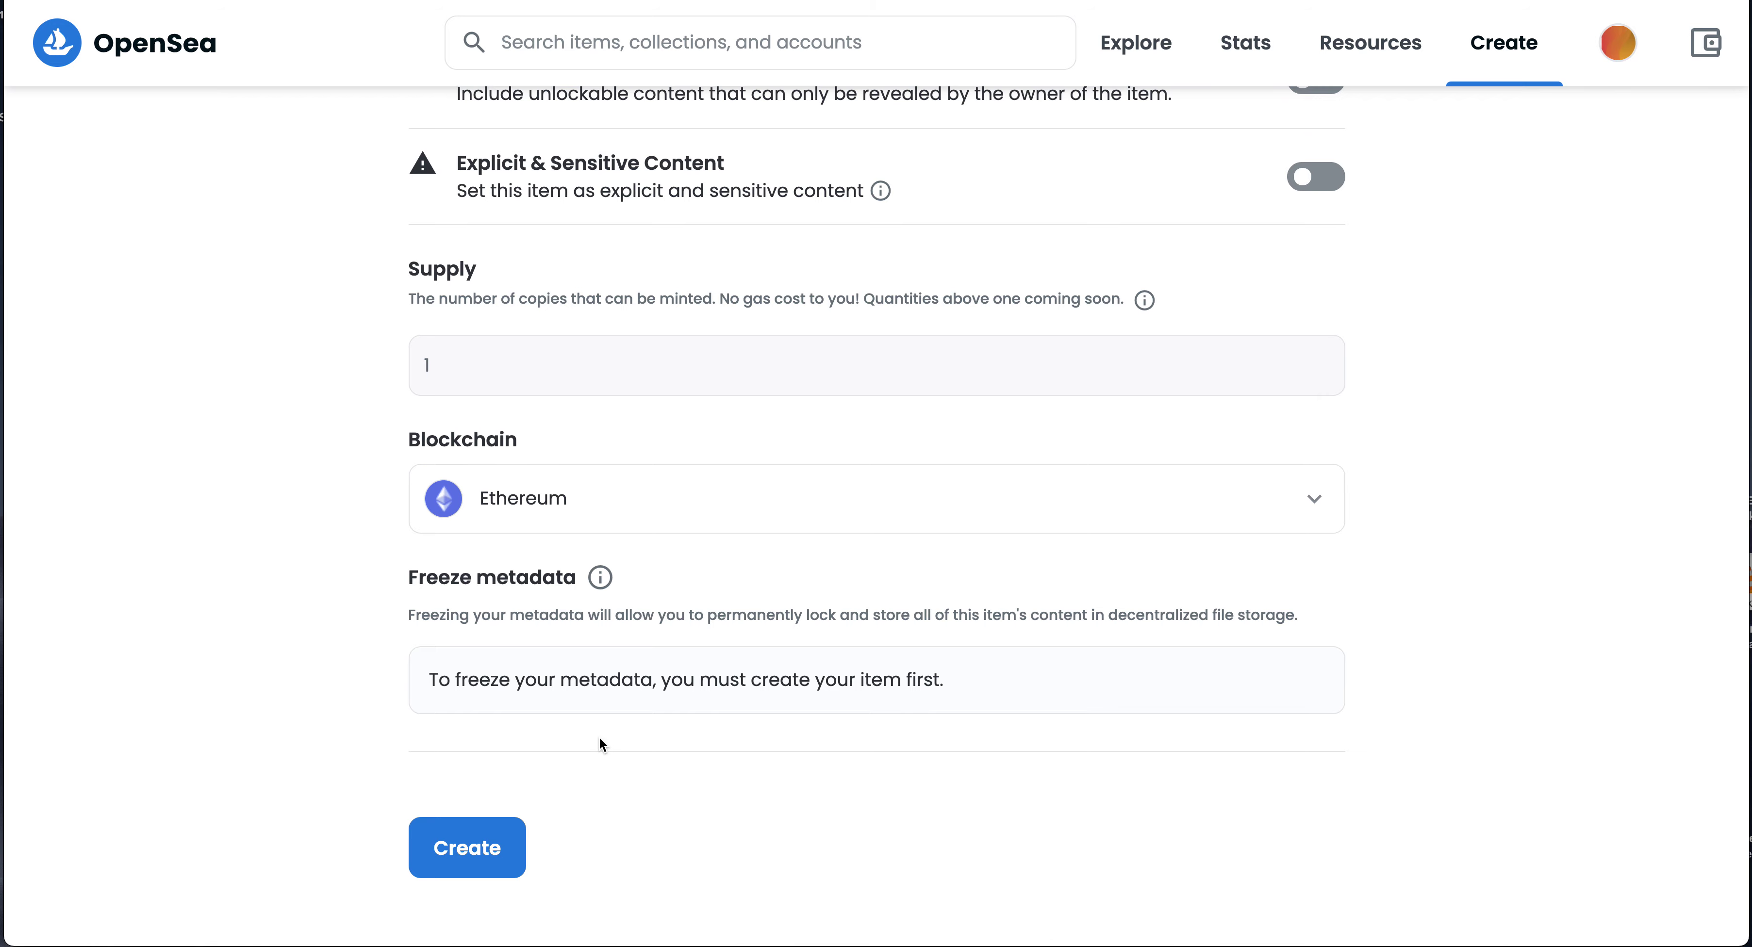
click(471, 861)
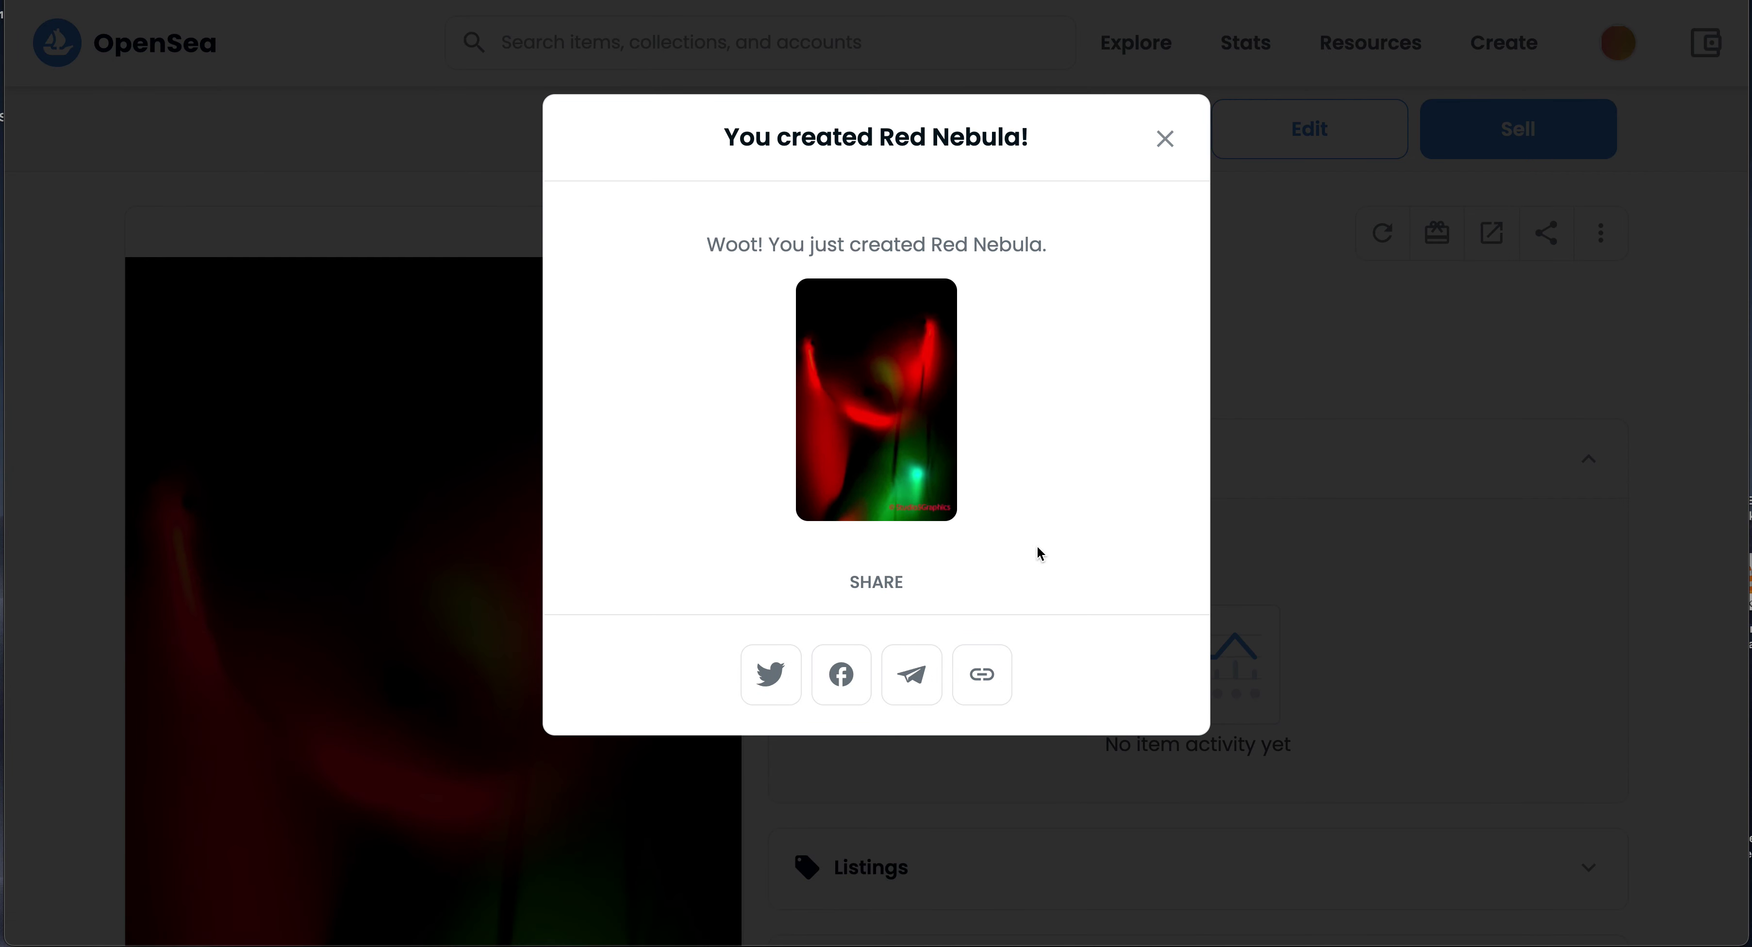
click(1165, 139)
Step: Put the Red Nebula item up for sale as a timed auction with a starting price of .25 WETH
click(1523, 130)
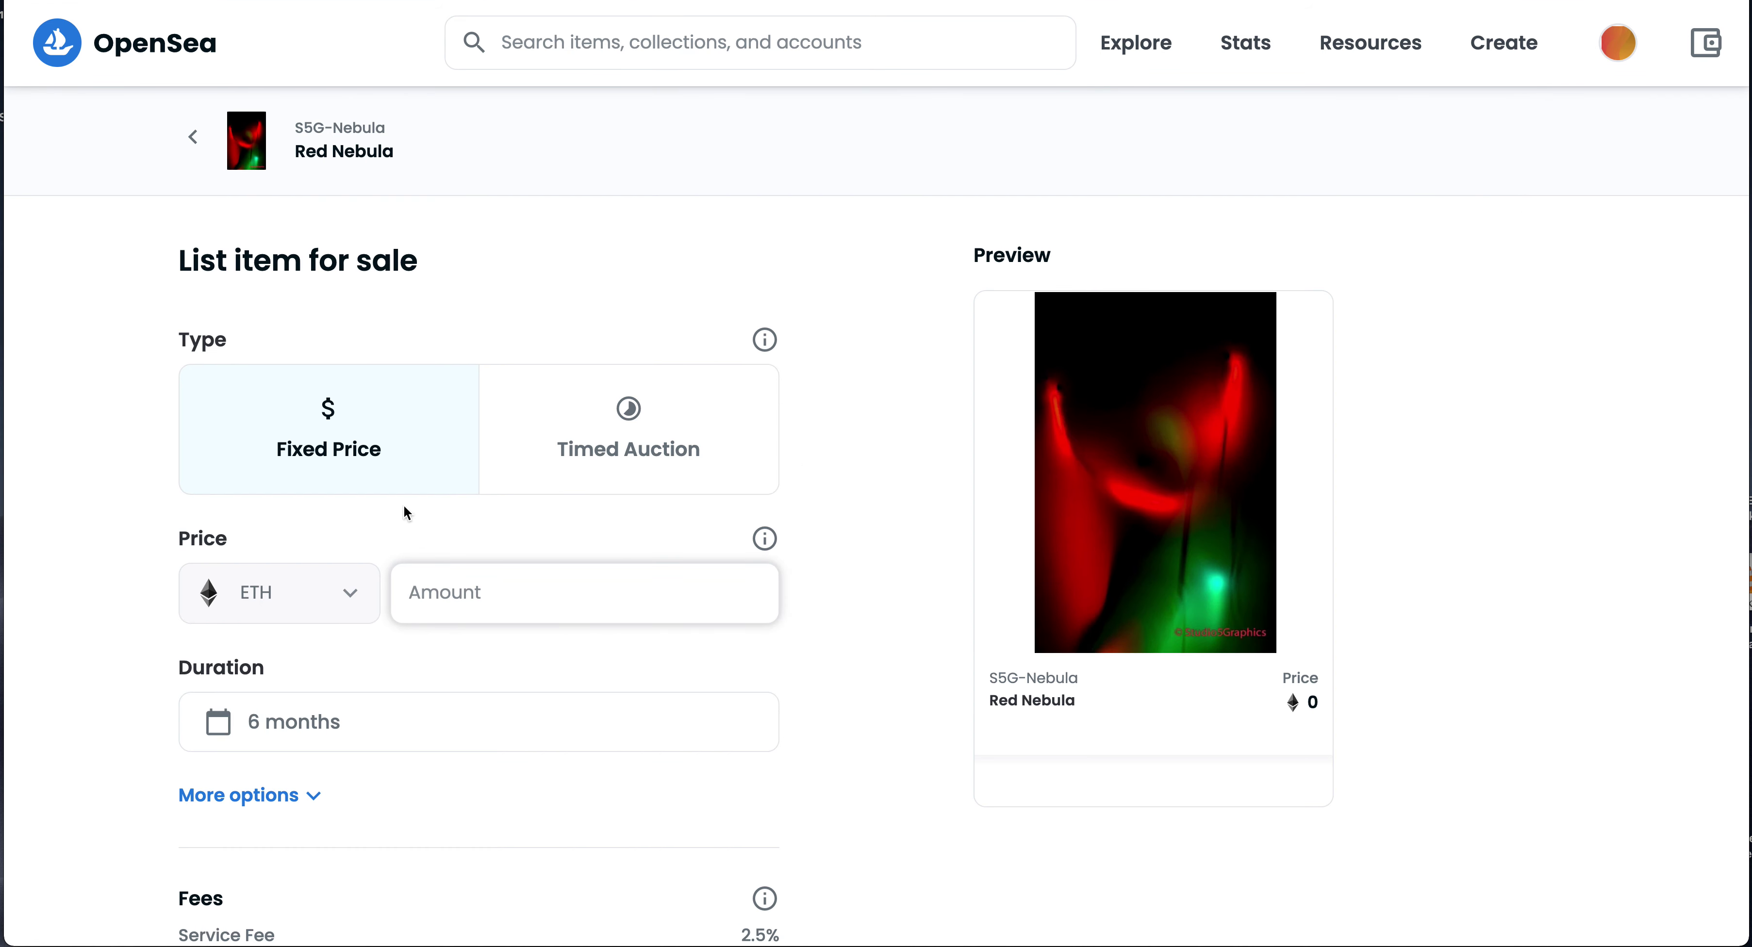
click(617, 442)
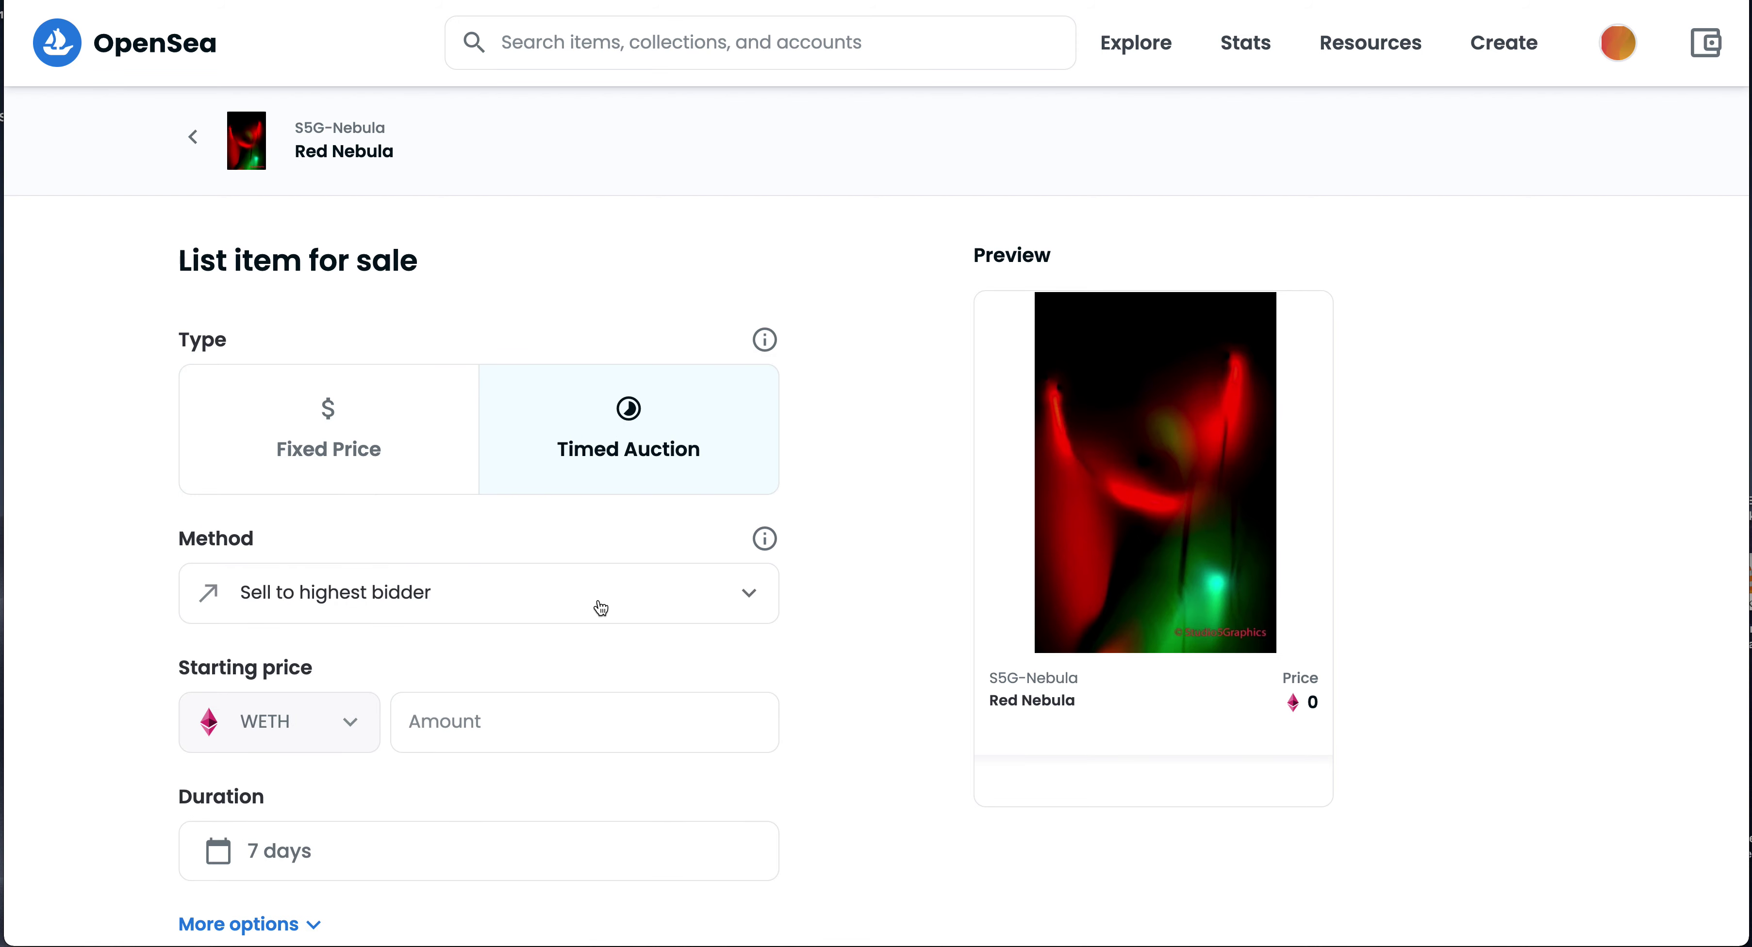
scroll(631, 593, down, 3)
click(504, 498)
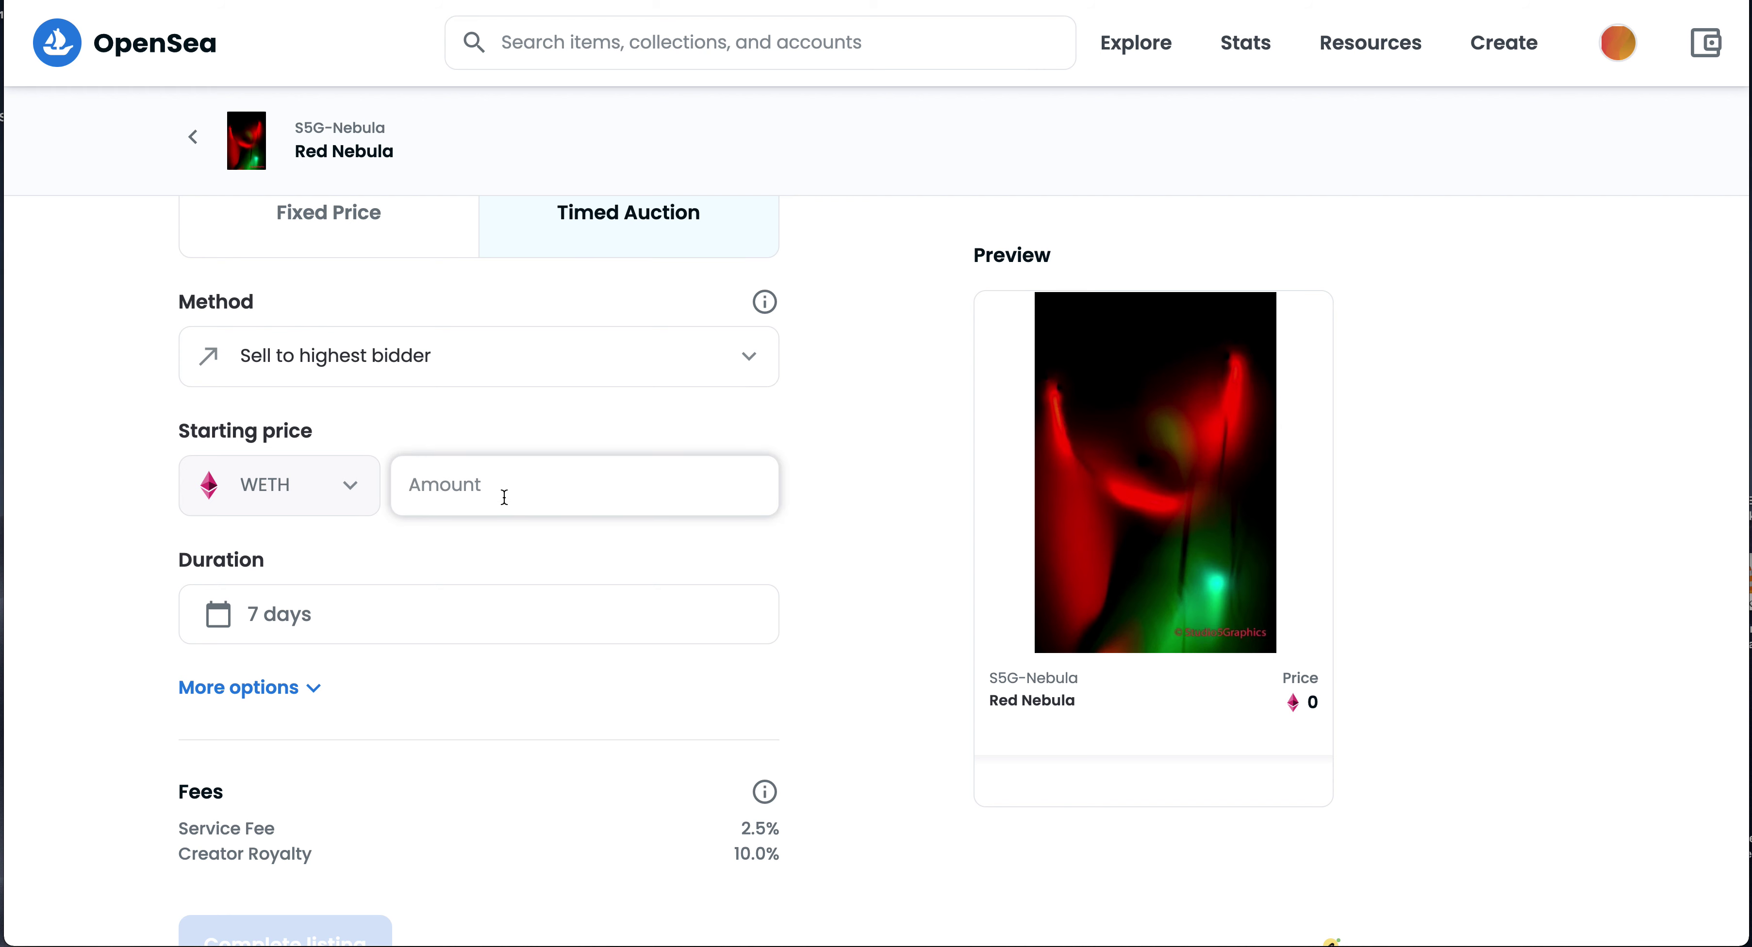
text(.25)
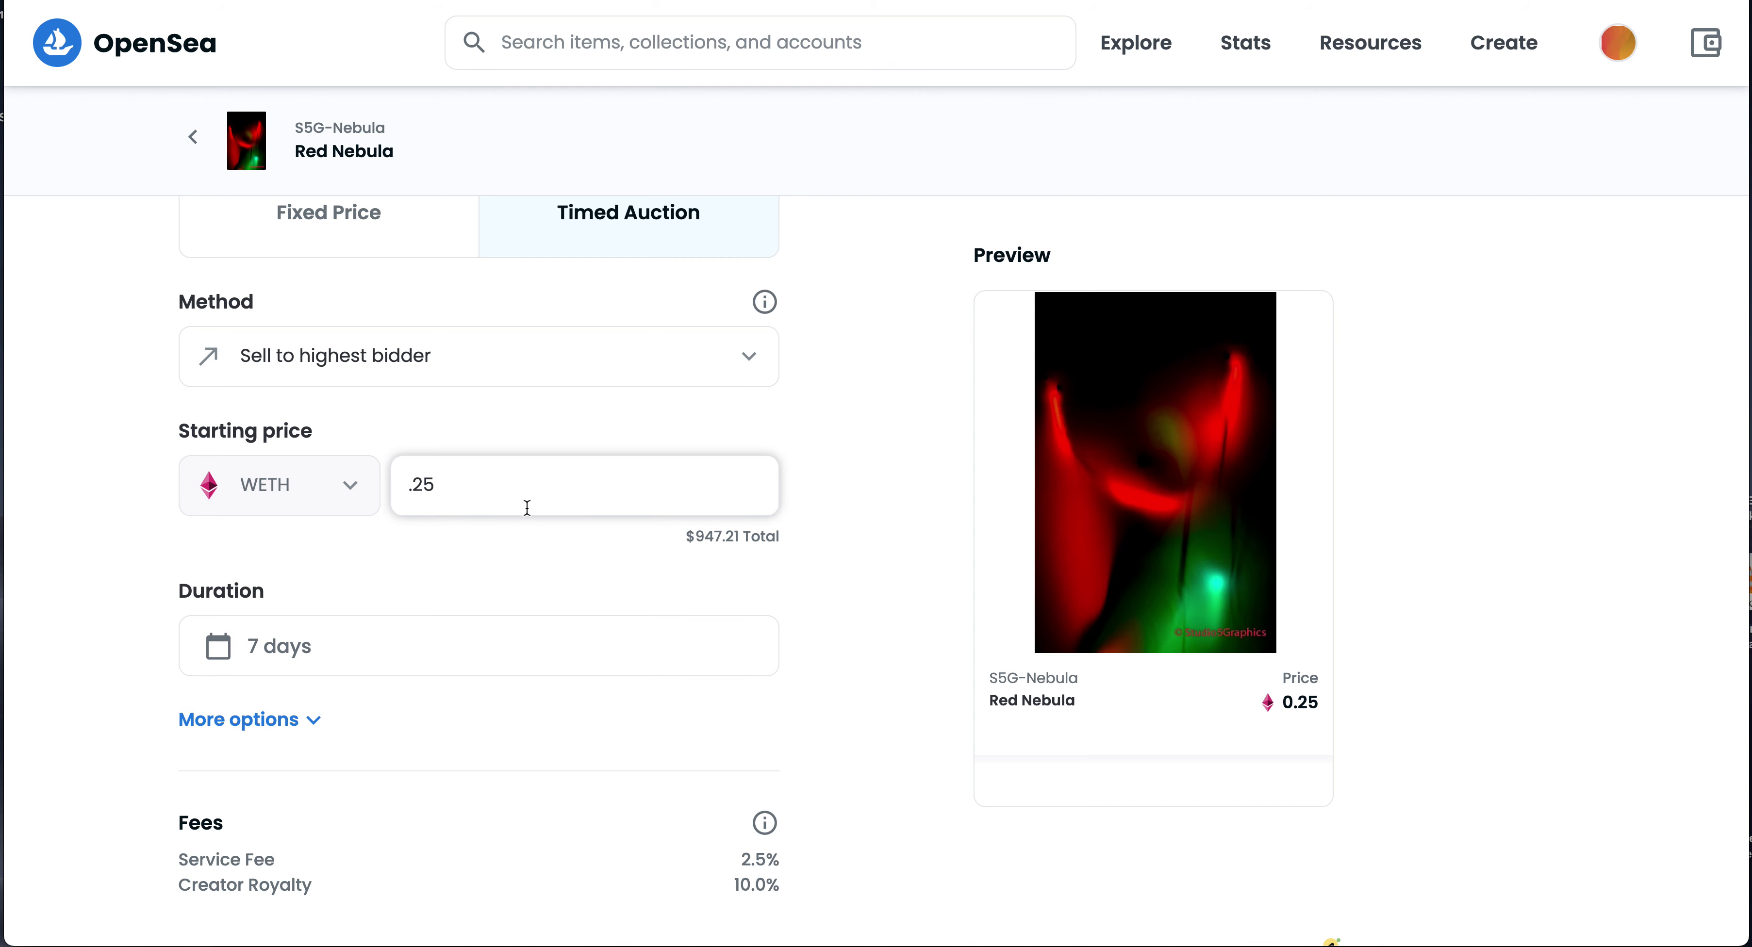
Step: Change the auction's starting price to .05 WETH
drag(524, 500, 313, 477)
text(.05)
key(BackSpace)
key(BackSpace)
text(1)
key(BackSpace)
text(05)
Step: Review the auction settings, submit the listing, and enlarge the Coinbase Wallet window to show the full transaction request
scroll(413, 687, down, 2)
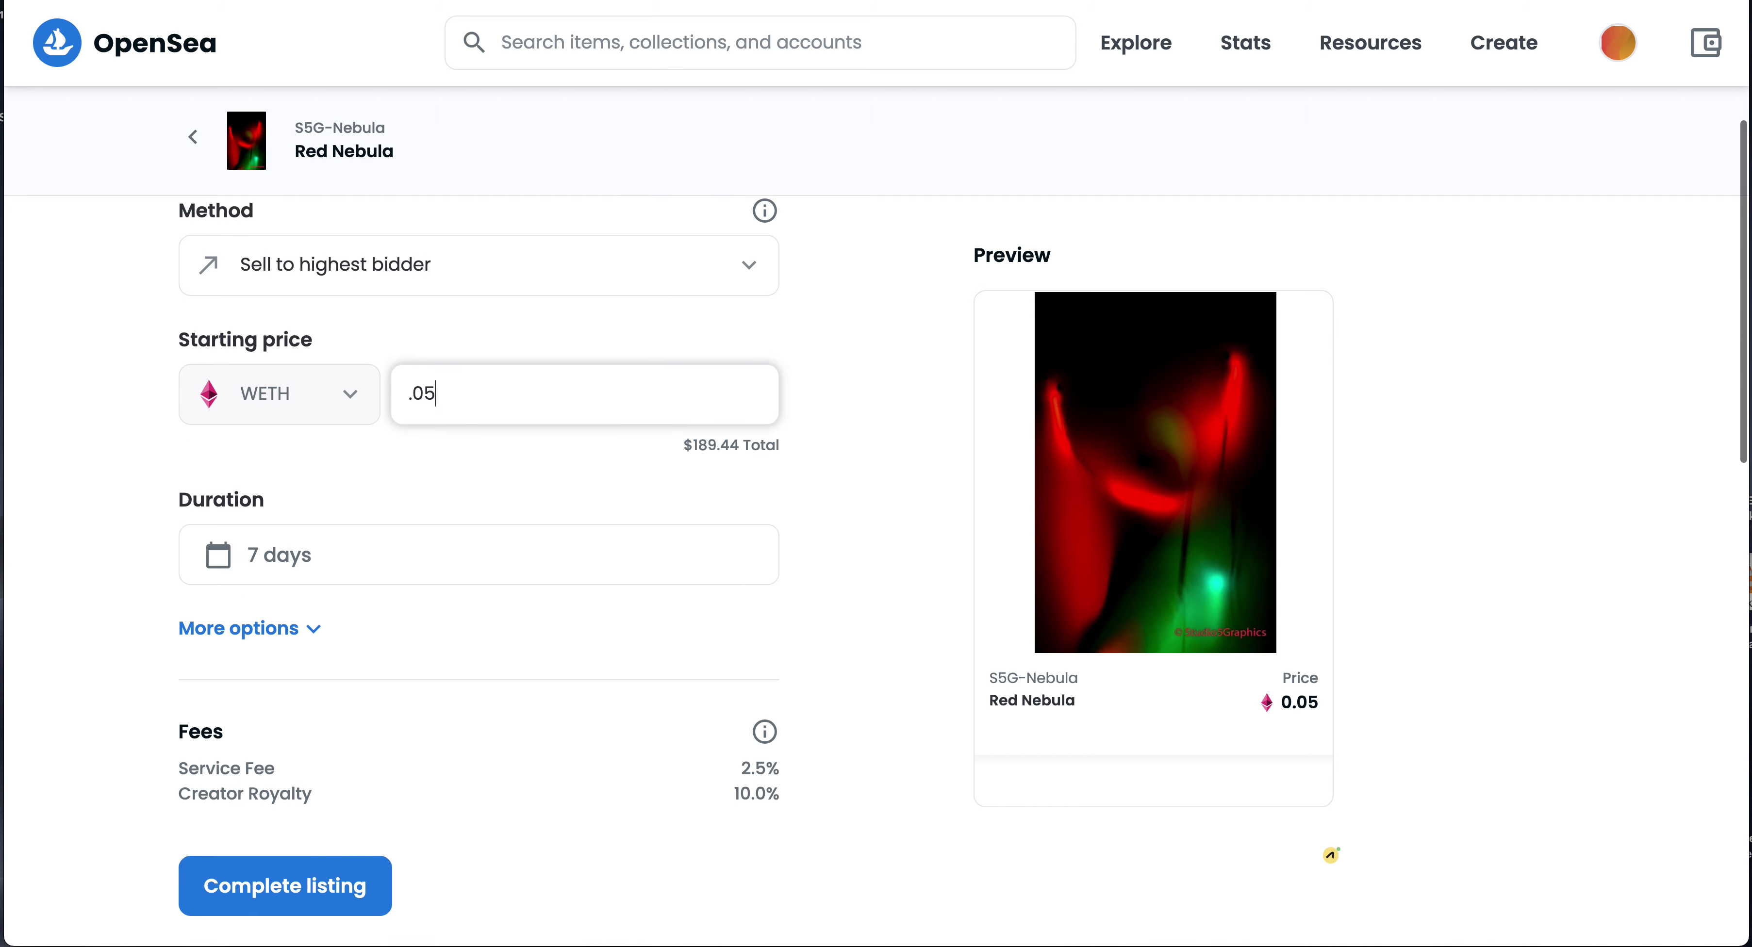
scroll(439, 668, down, 3)
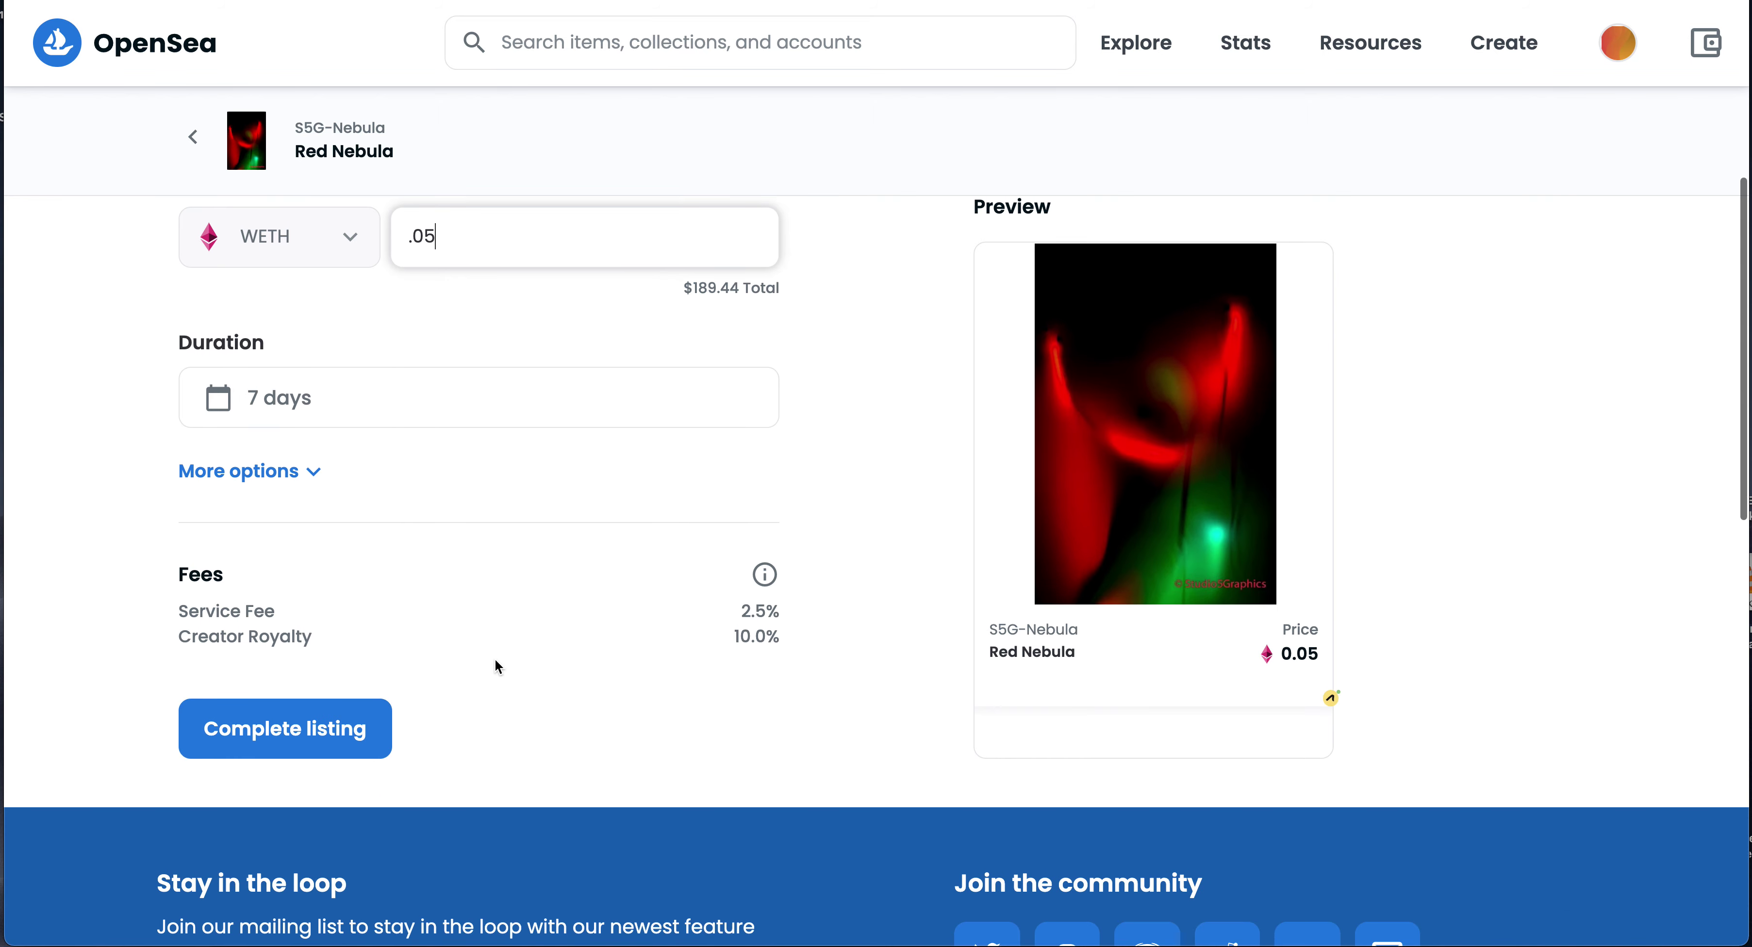
scroll(498, 711, up, 4)
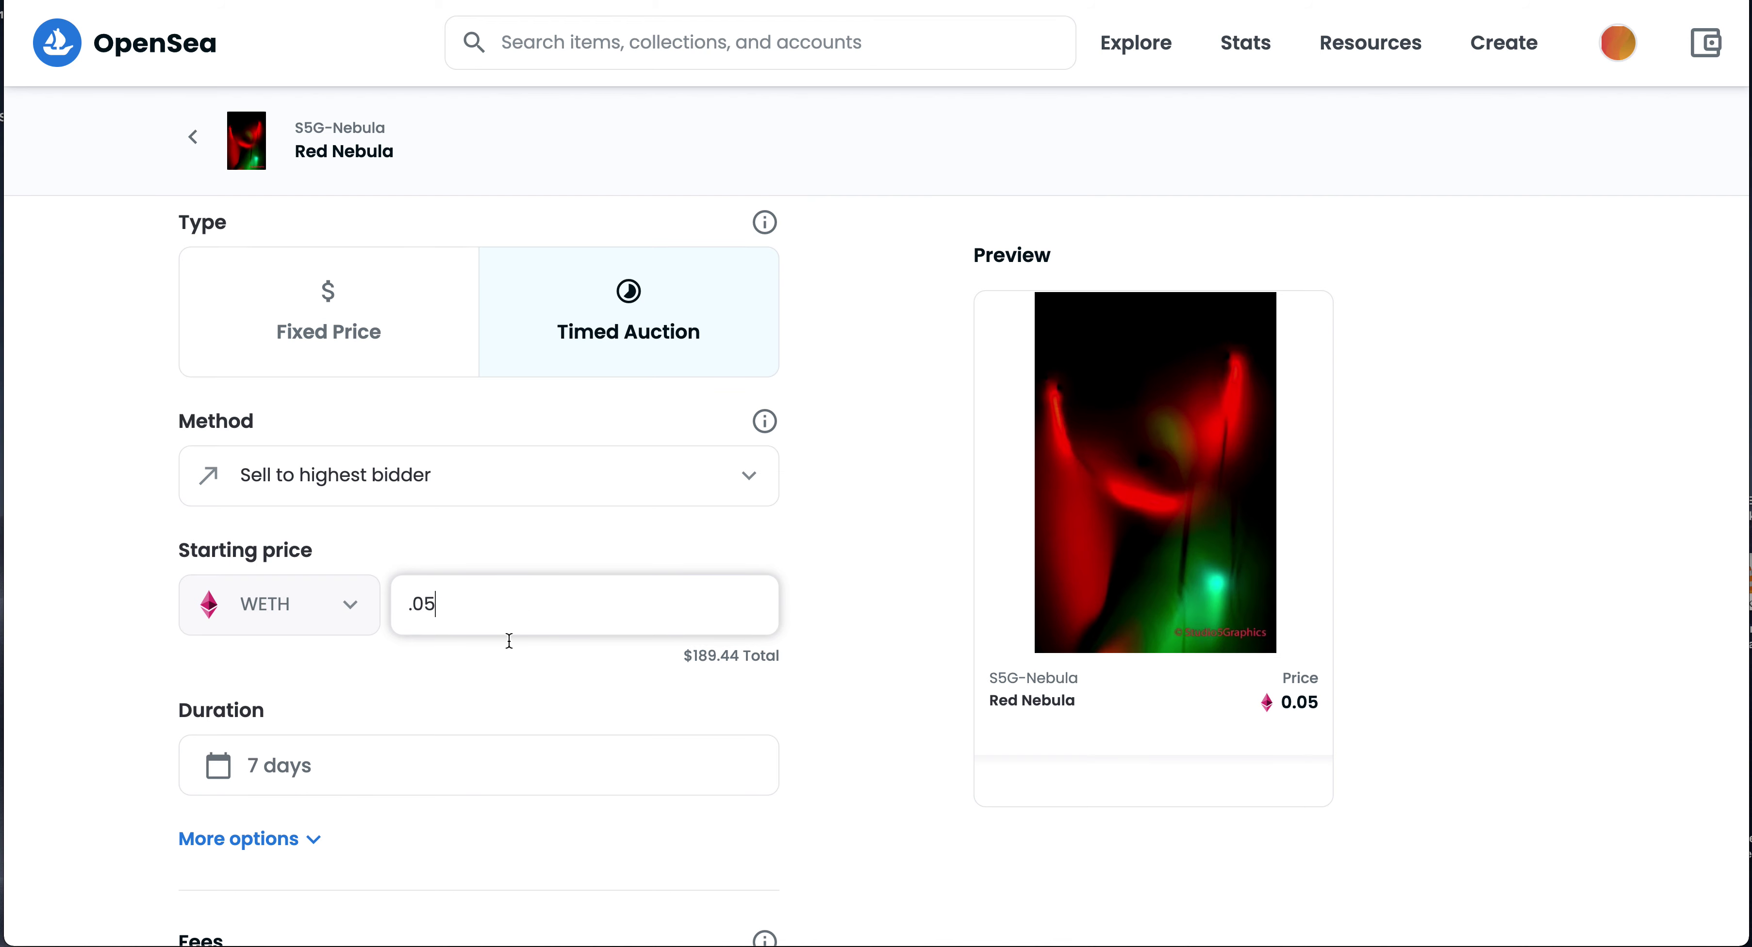
scroll(497, 731, down, 2)
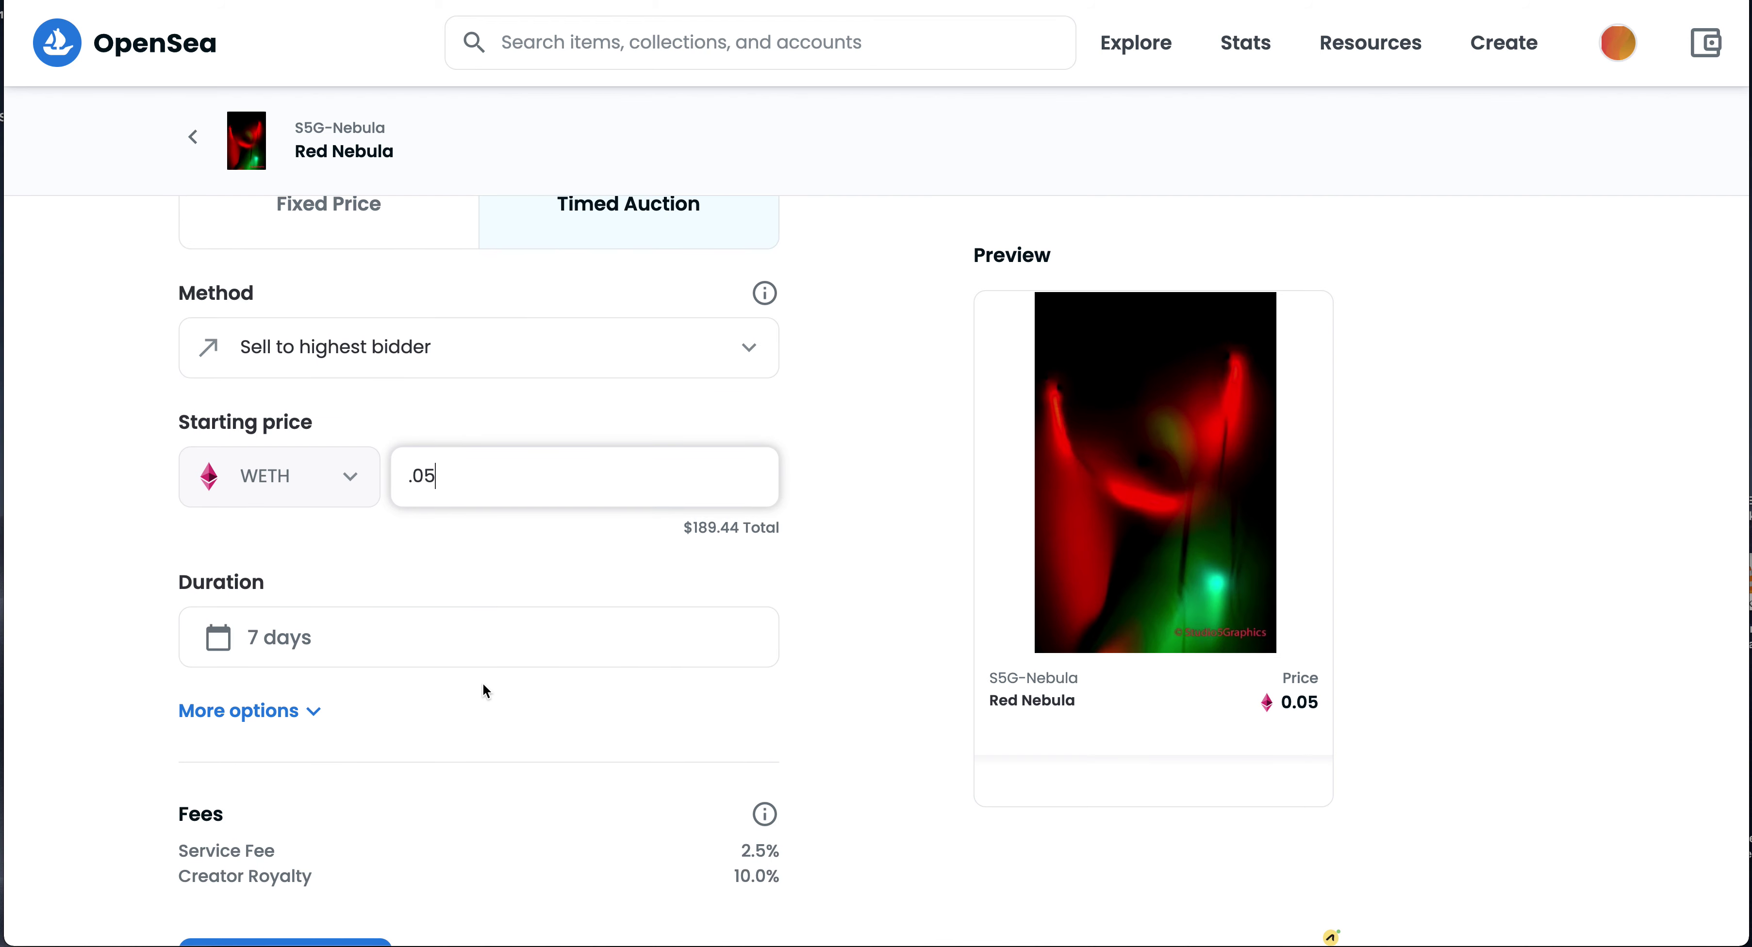
scroll(495, 664, down, 5)
click(320, 657)
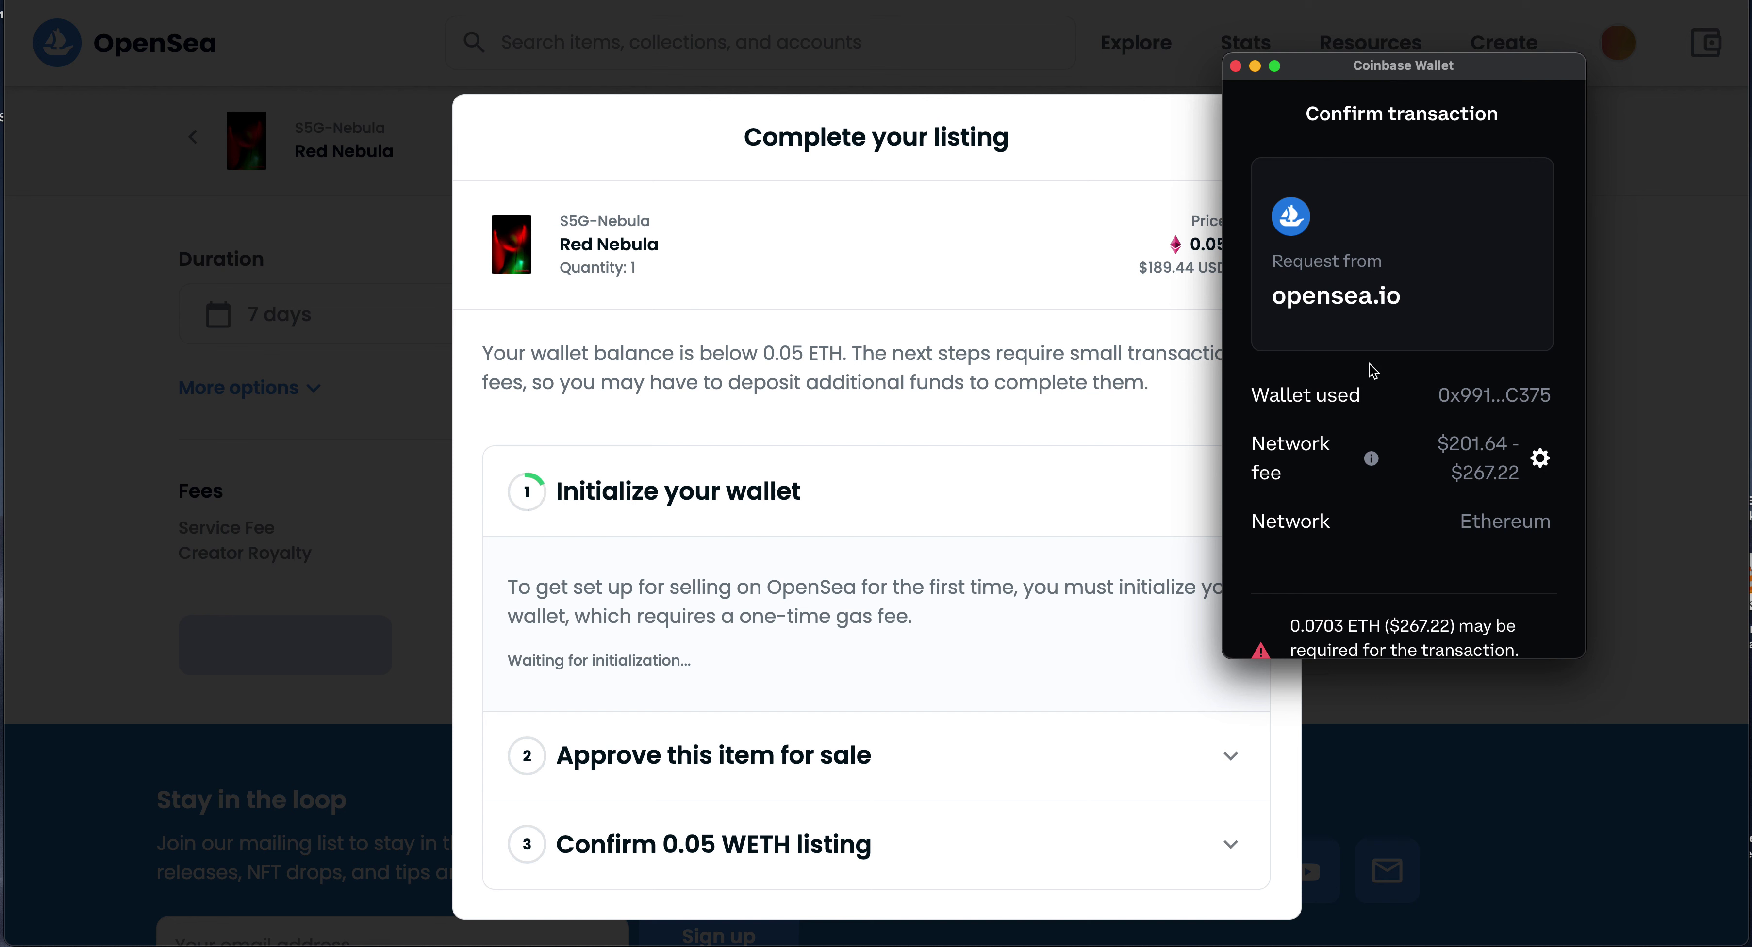
drag(1583, 657, 1660, 898)
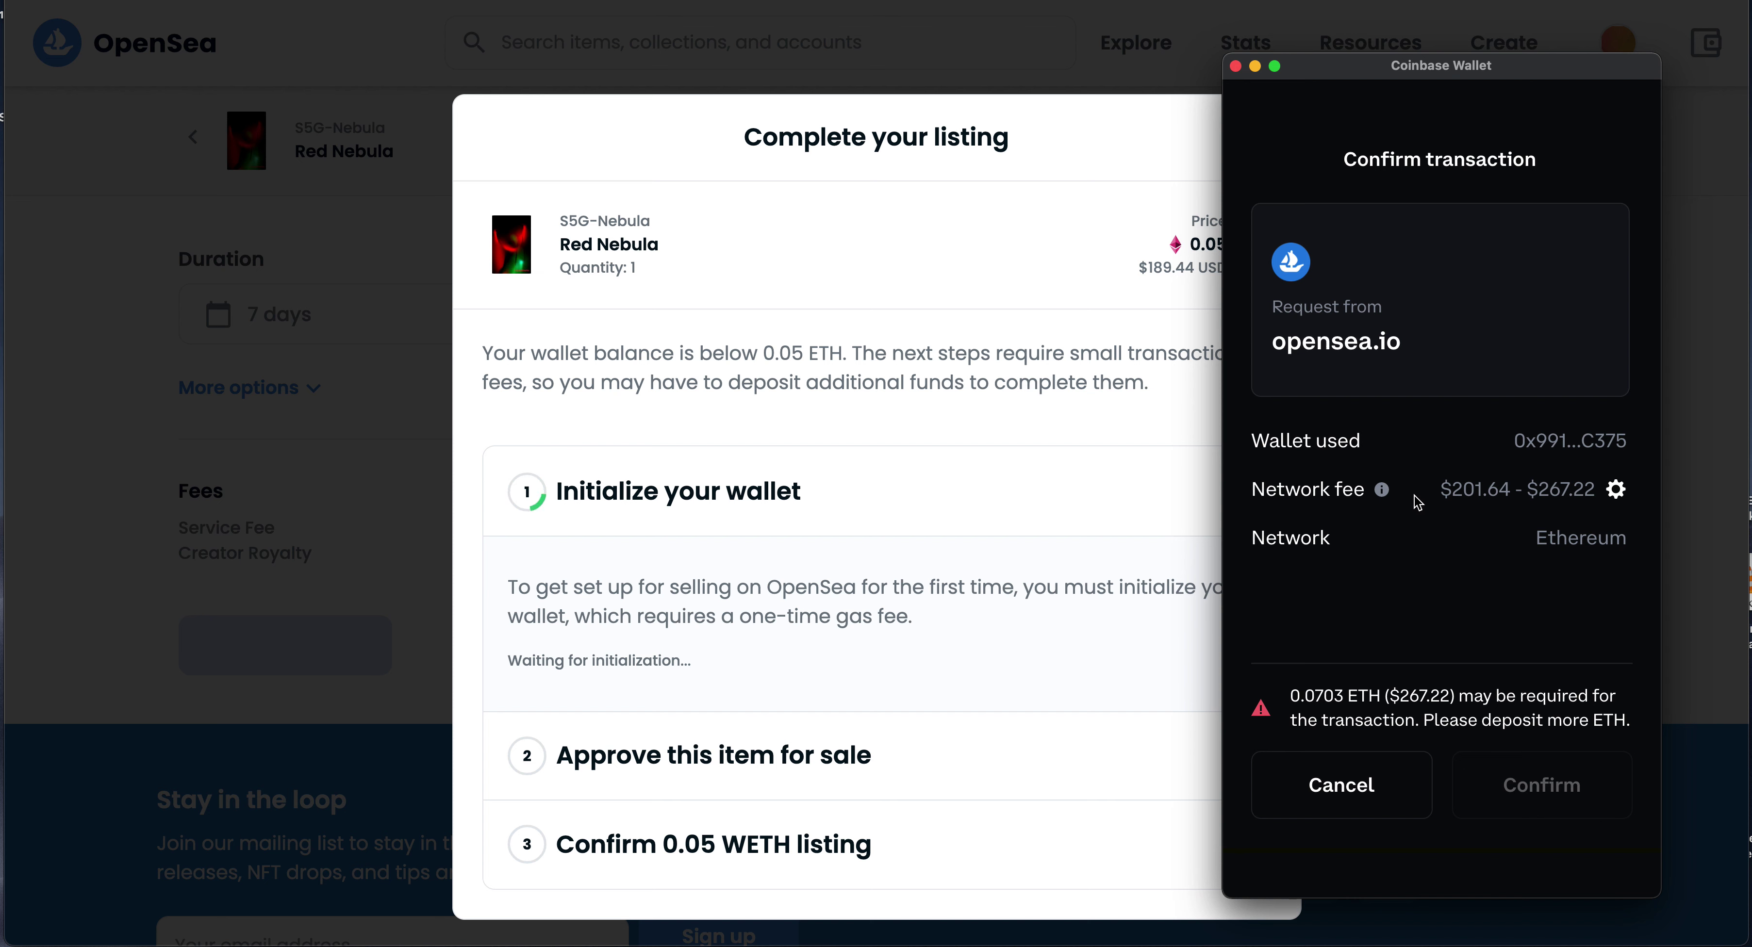
Step: Decline the wallet transaction and set the auction's starting price to .25 WETH
click(1350, 793)
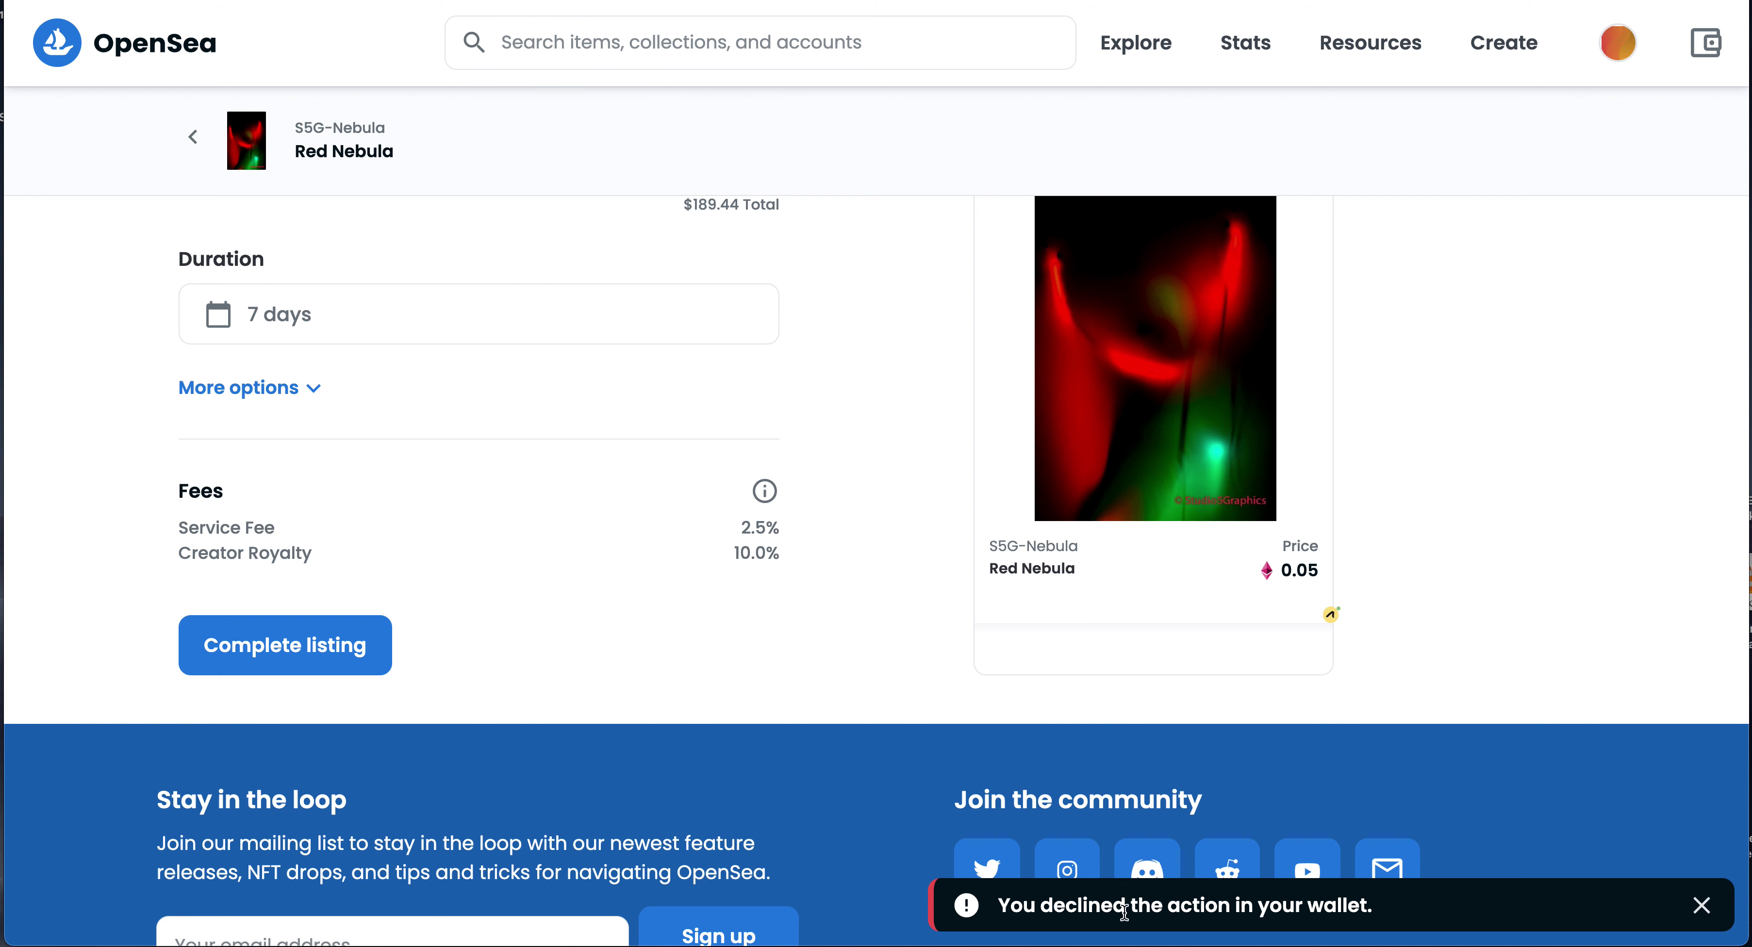
scroll(717, 642, up, 6)
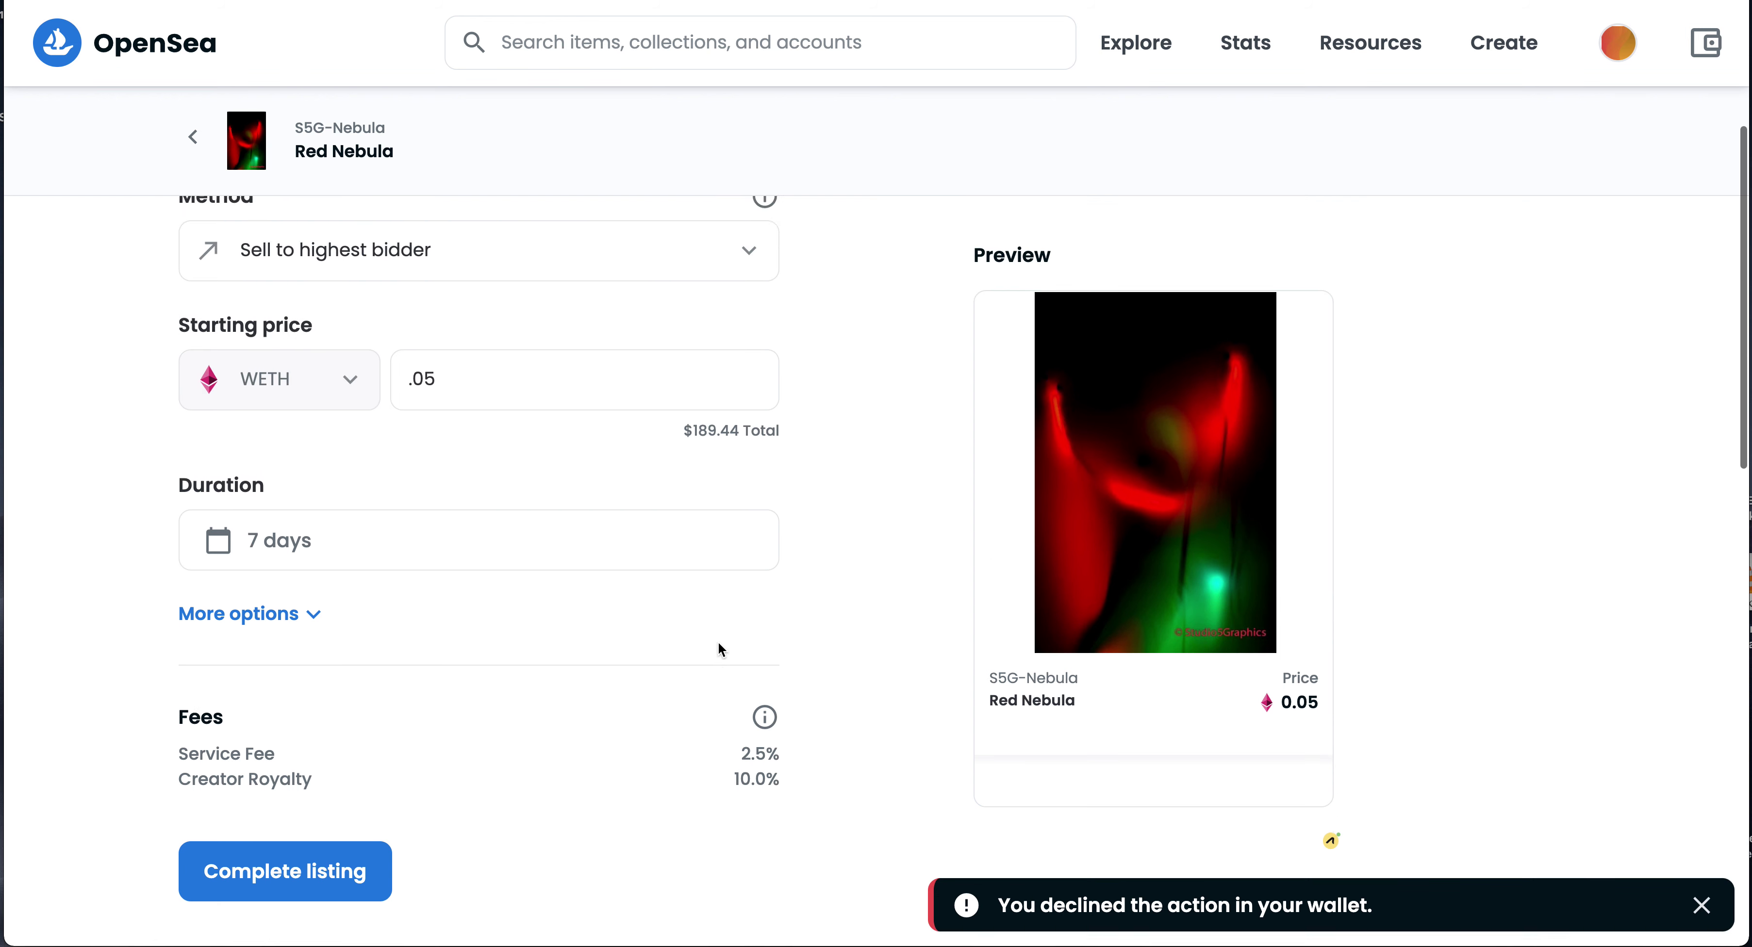
click(639, 569)
key(BackSpace)
key(BackSpace)
key(BackSpace)
text(2)
key(BackSpace)
text(.24)
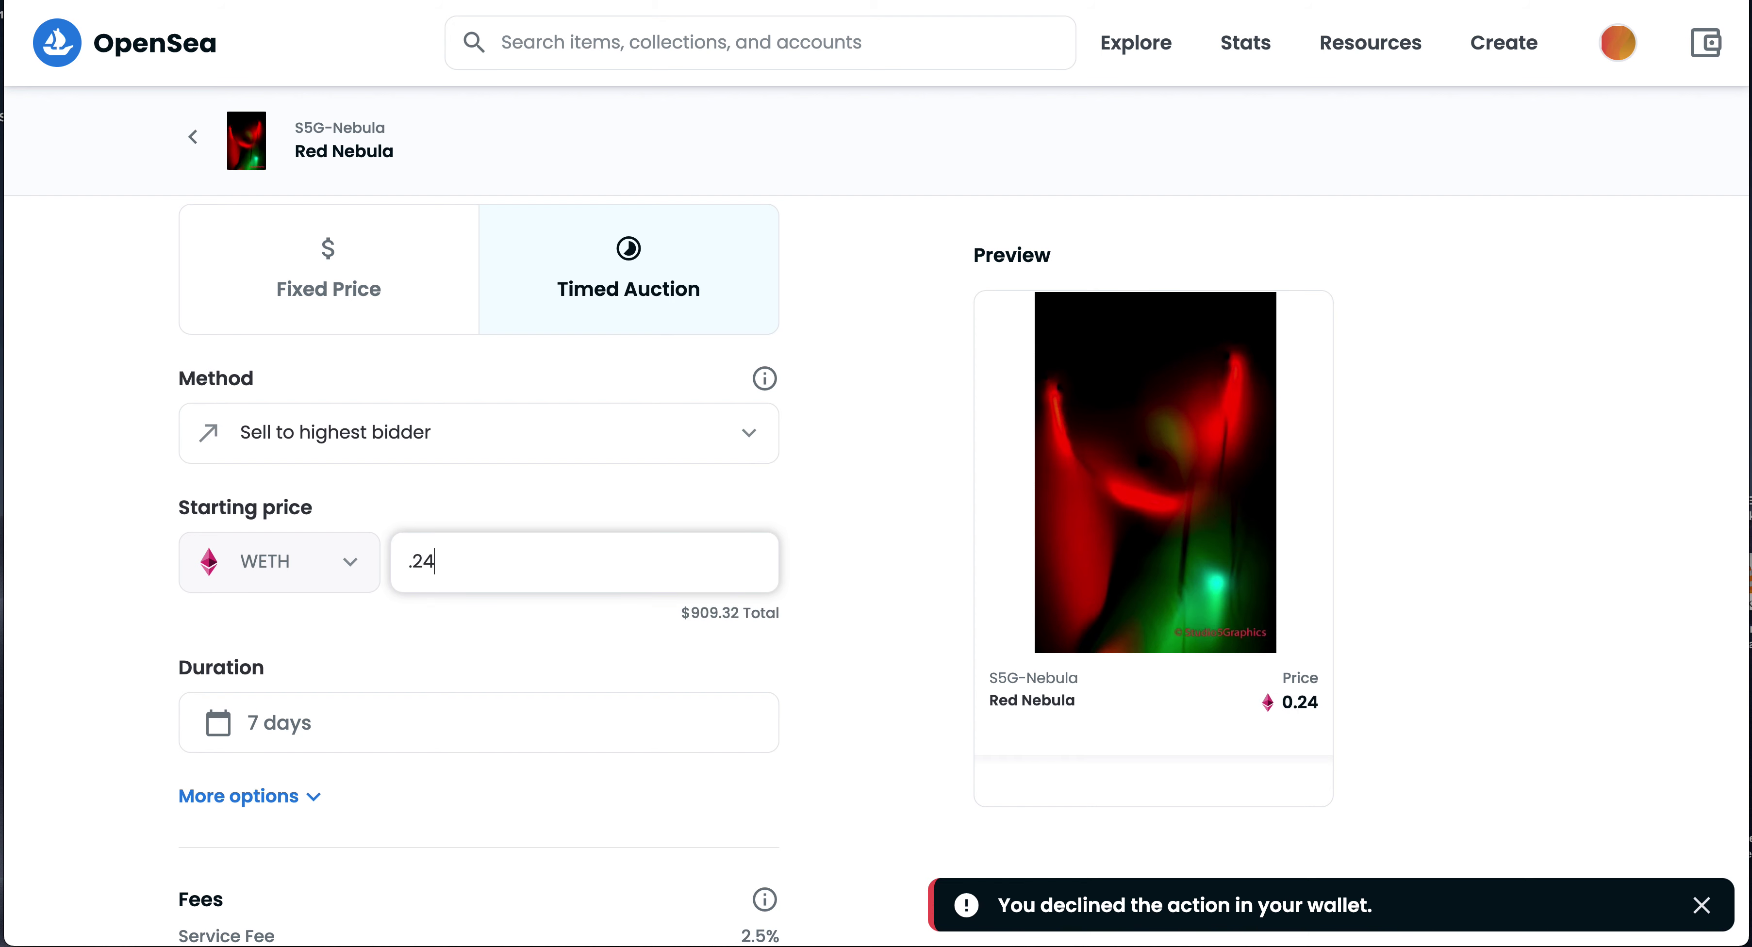
key(BackSpace)
text(5)
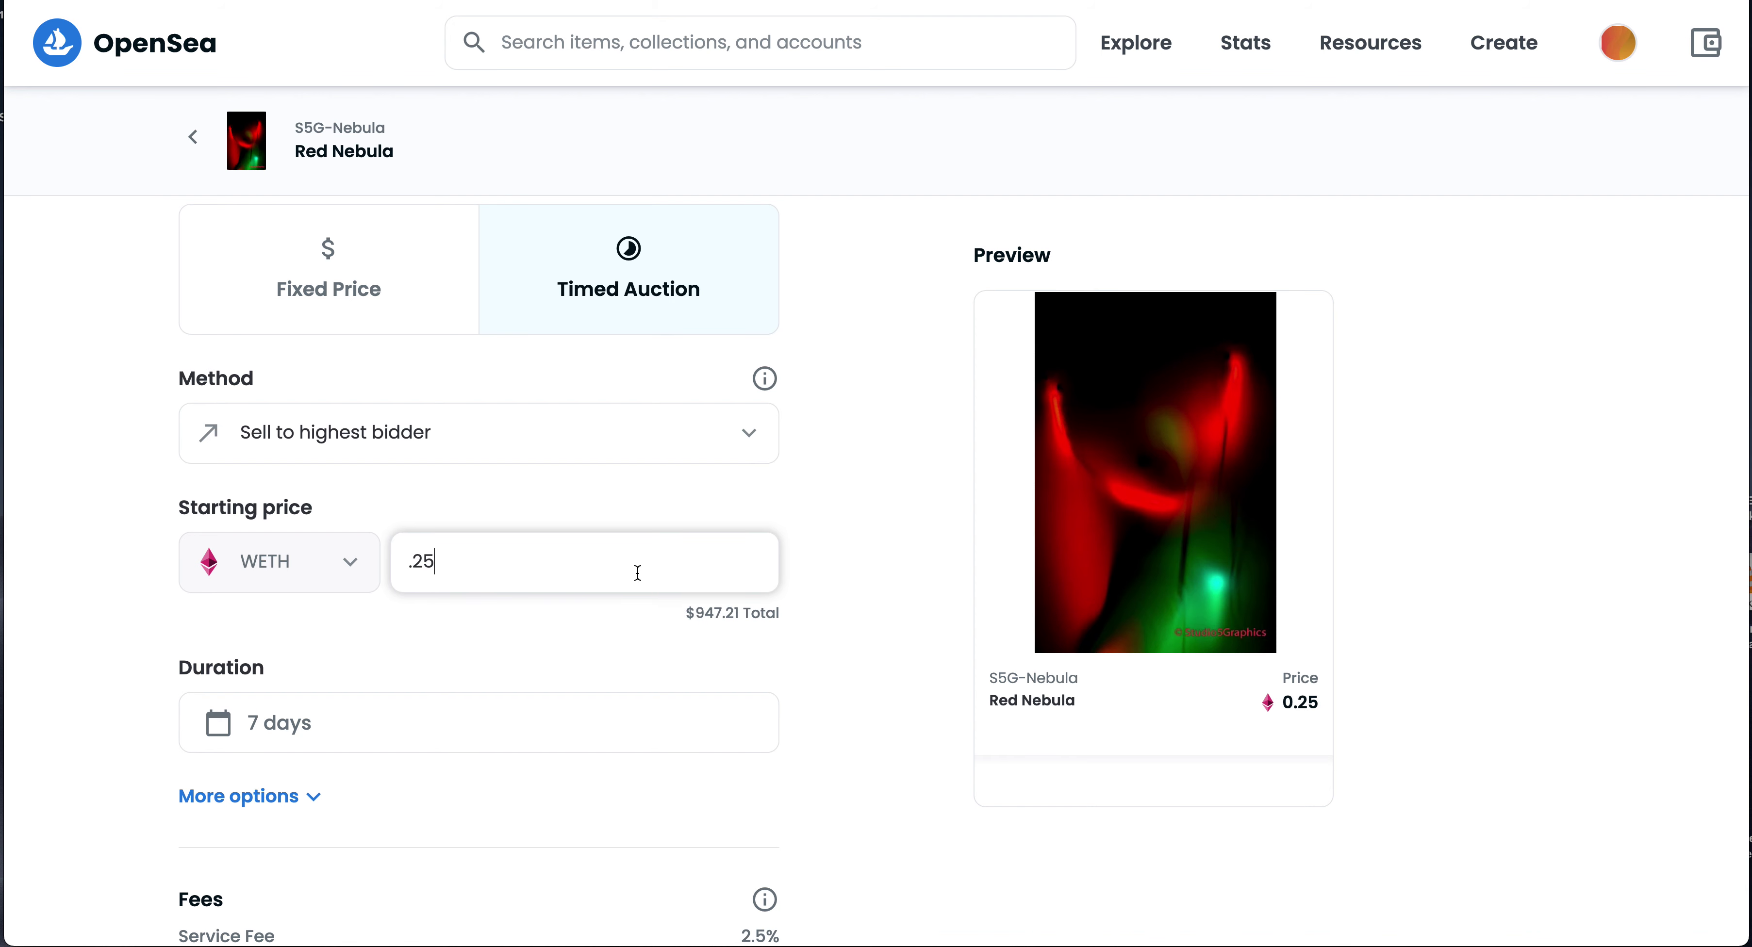
Step: Show the additional listing options and submit the seven-day Red Nebula auction without a reserve price
scroll(634, 572, down, 2)
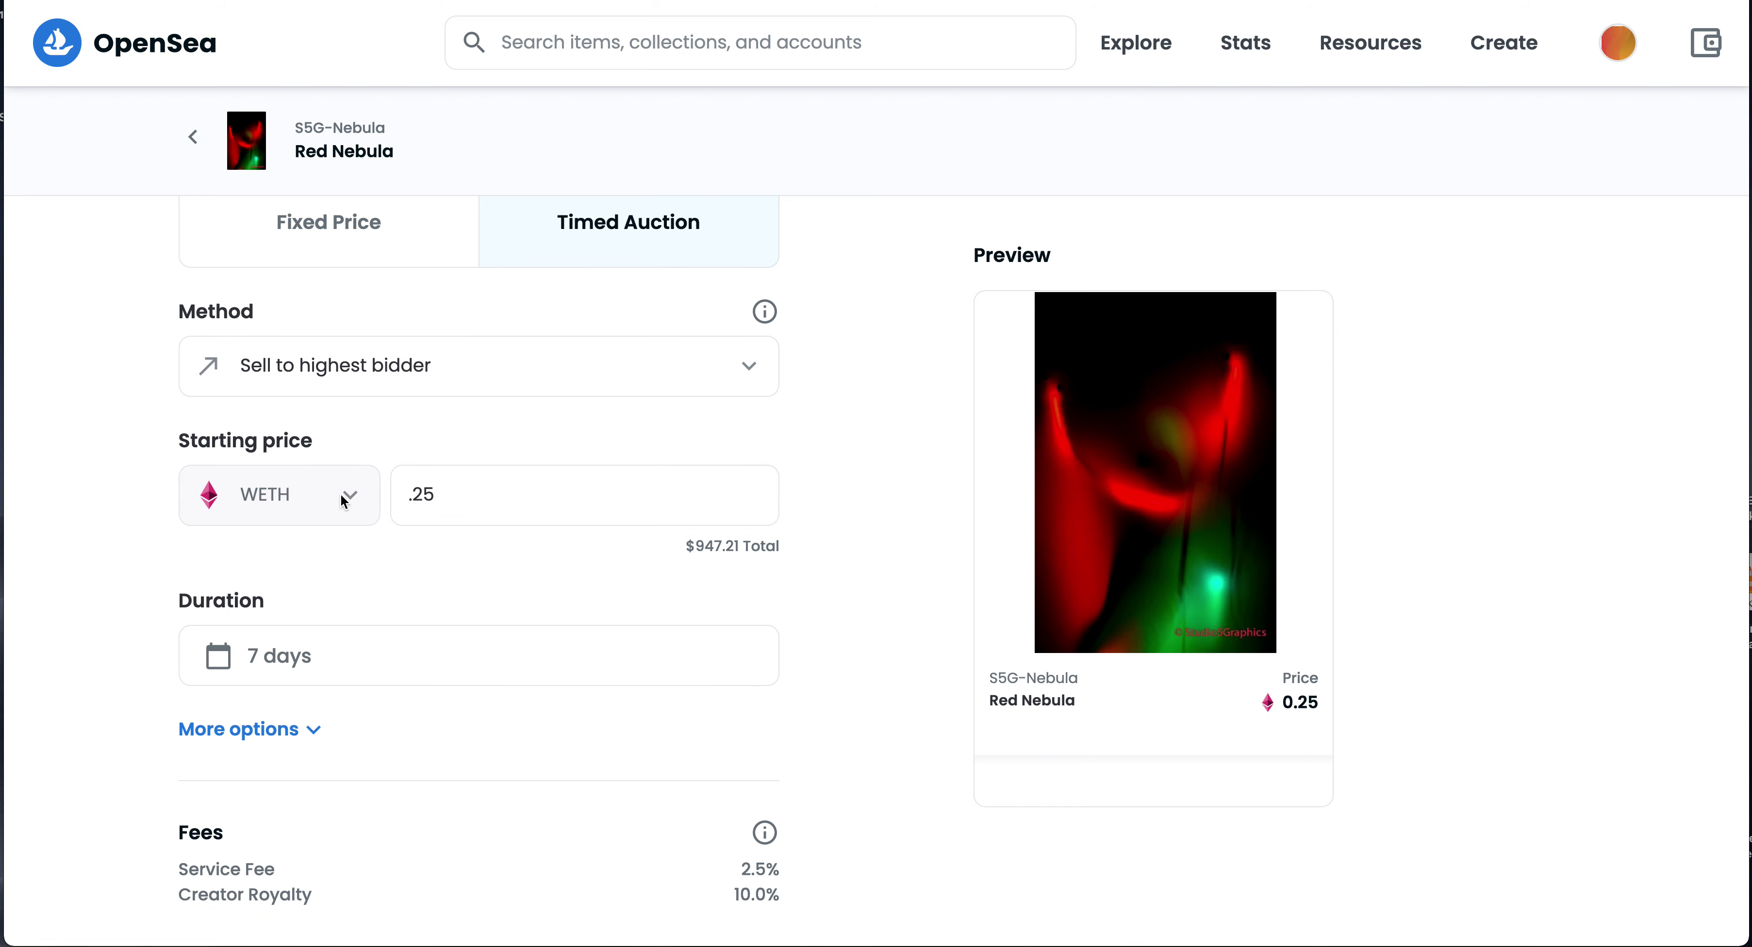
scroll(326, 498, down, 1)
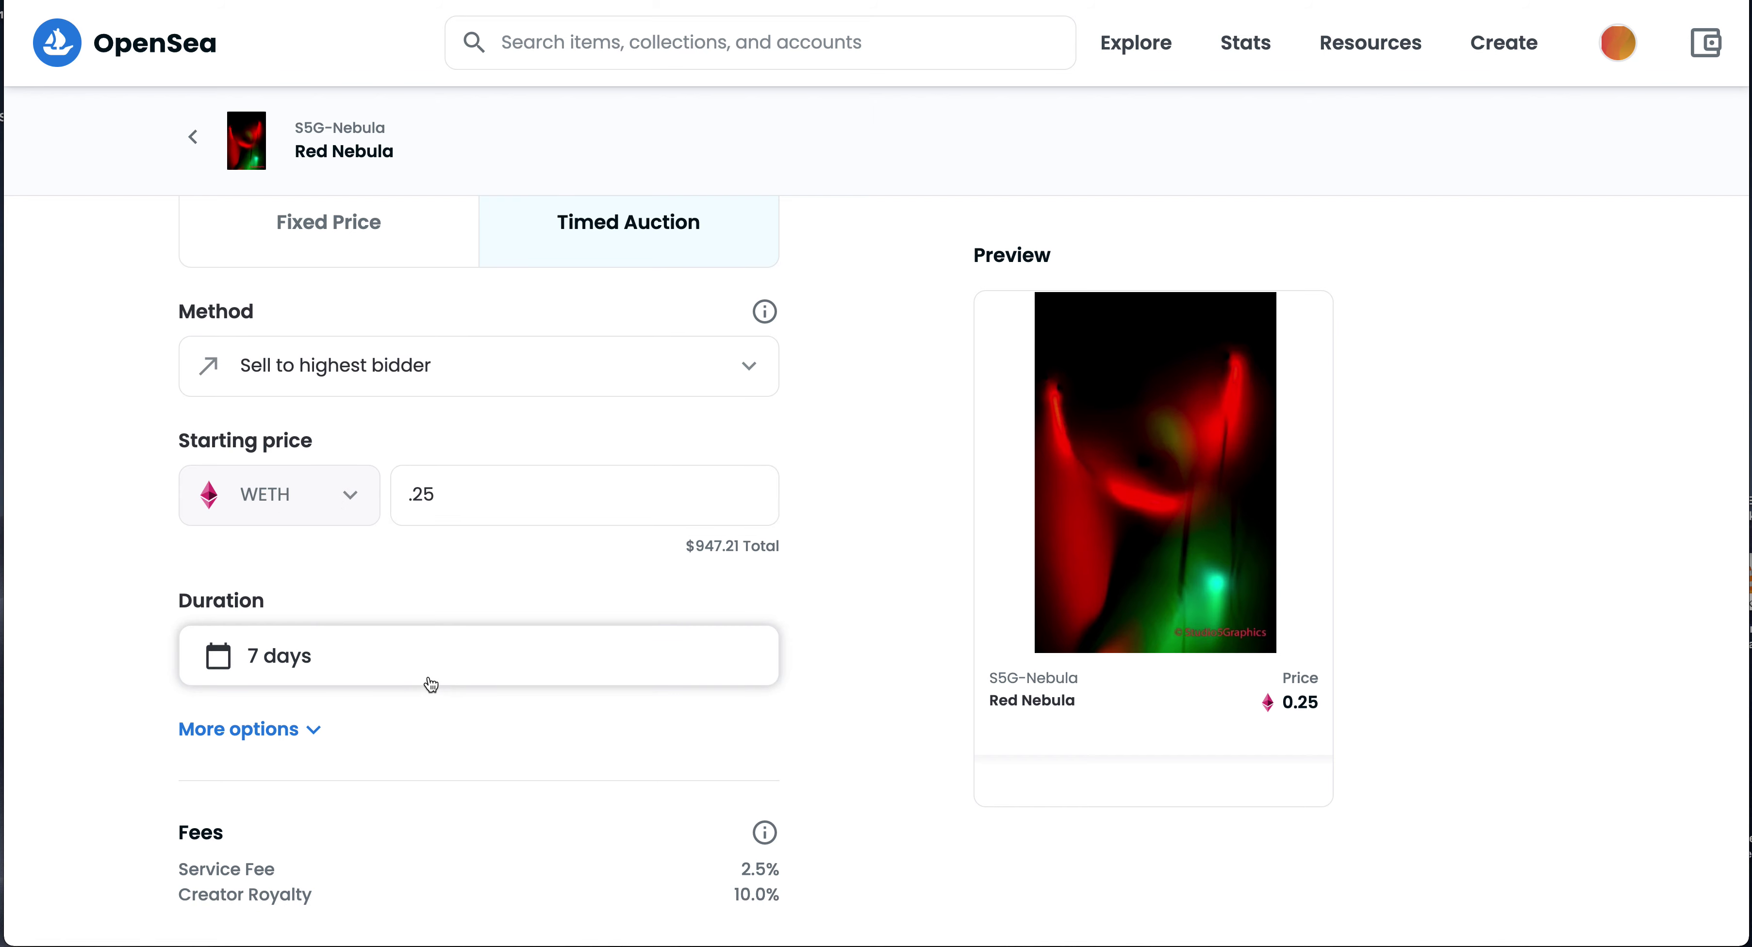
scroll(431, 683, down, 4)
click(317, 485)
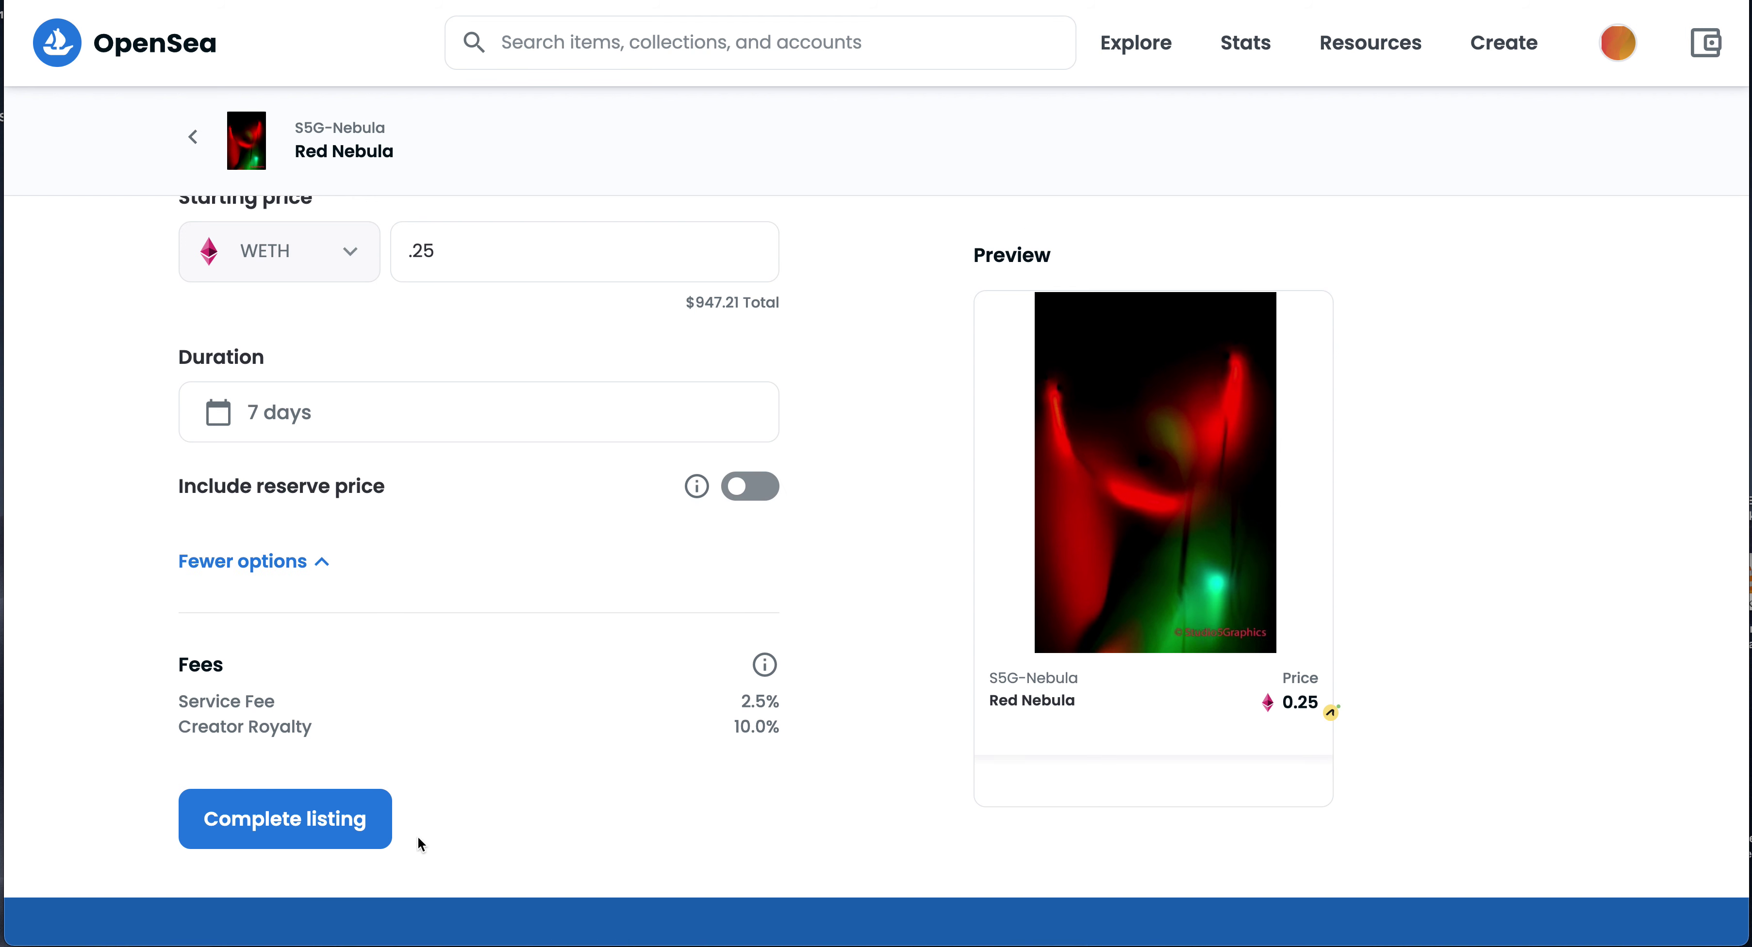
click(327, 823)
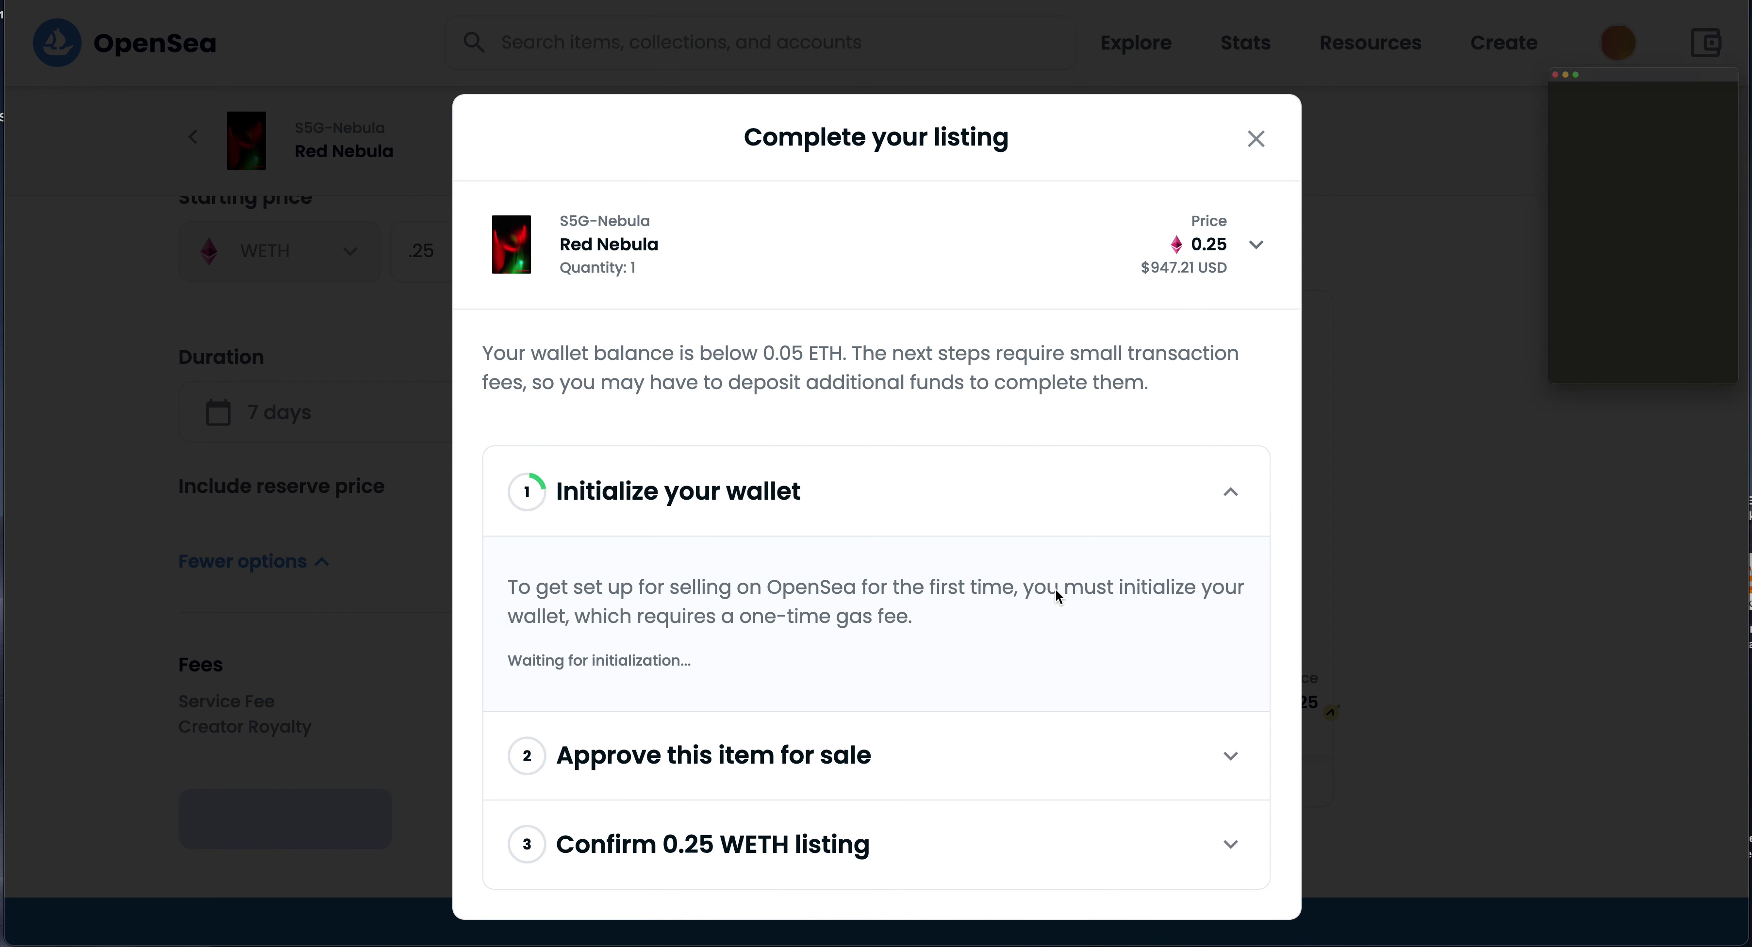
Step: Enlarge the Coinbase Wallet window to check the network fee for the auction listing, and decline the transaction
drag(1606, 0, 1303, 52)
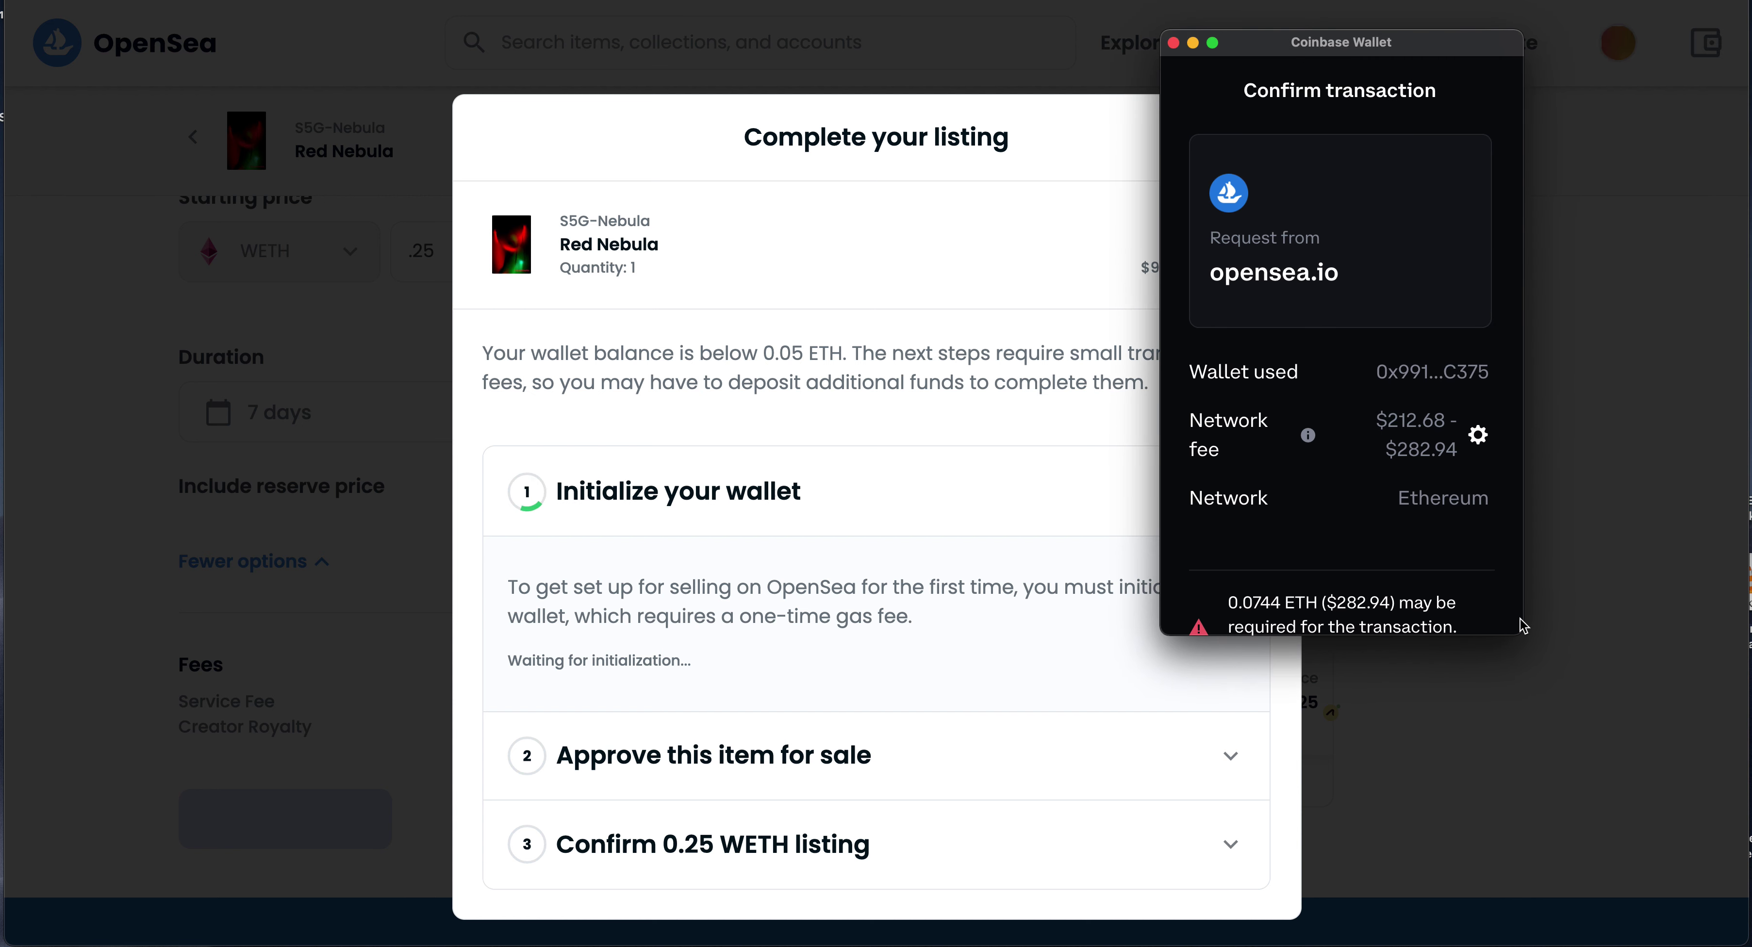
drag(1520, 635, 1616, 912)
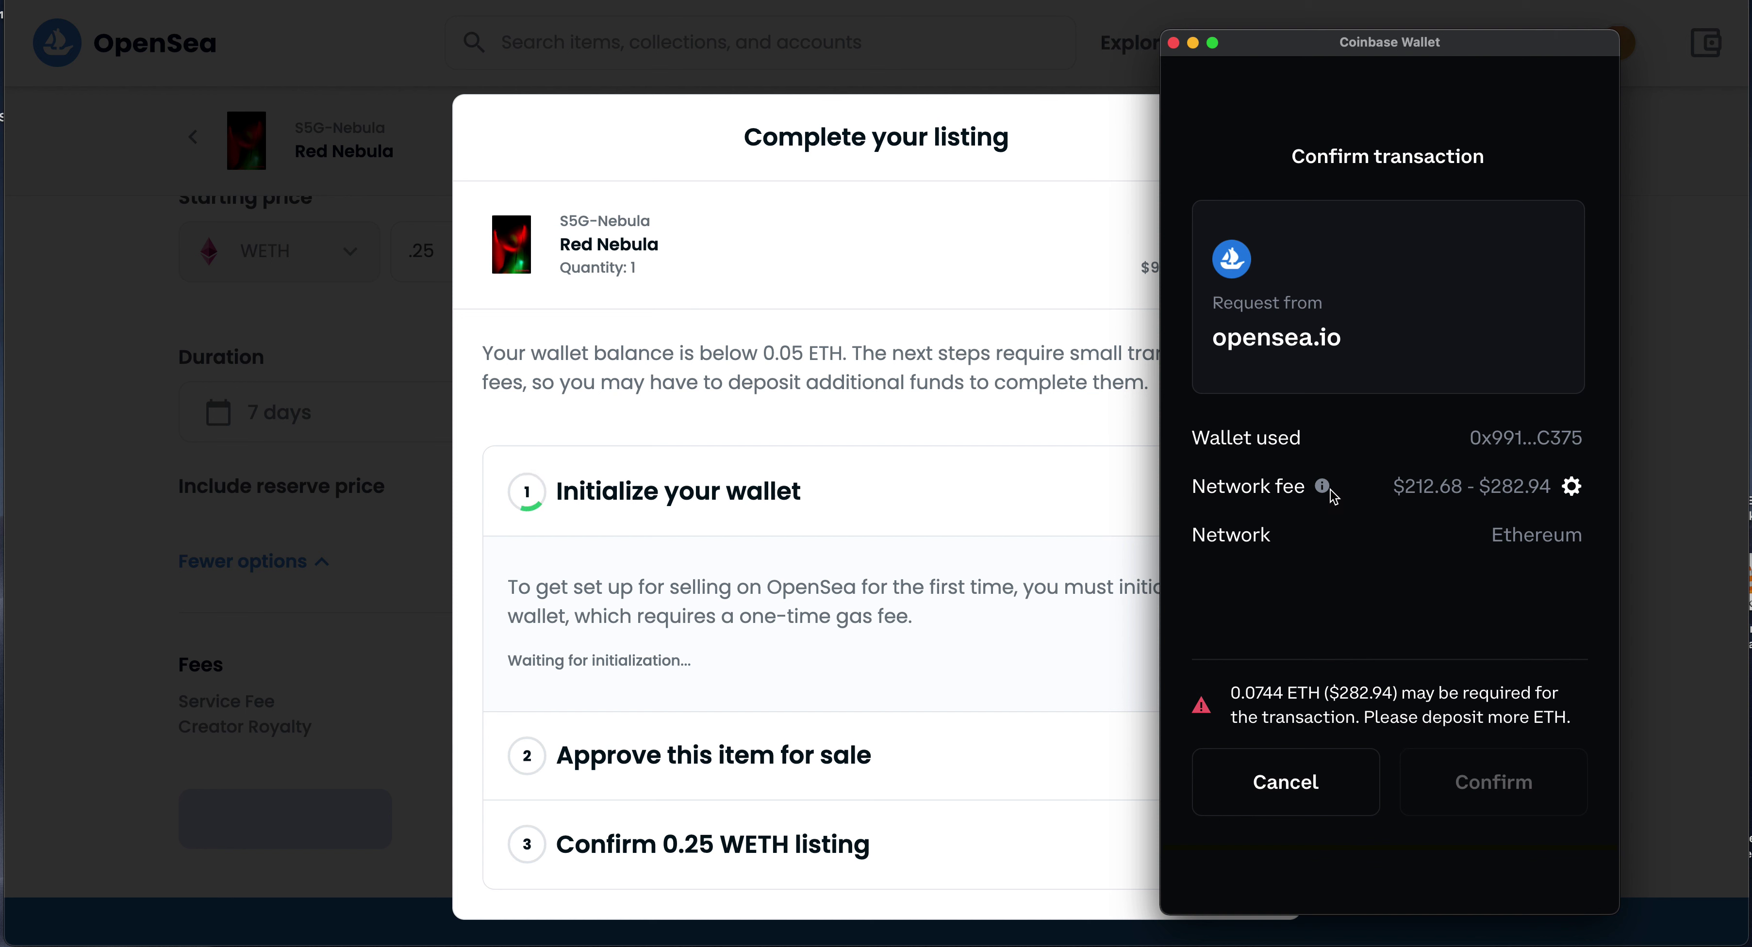
mouse_move(1325, 491)
click(1282, 790)
Step: Submit Red Nebula as a fixed-price listing at .25 ETH and decline the resulting wallet transaction
scroll(646, 649, up, 5)
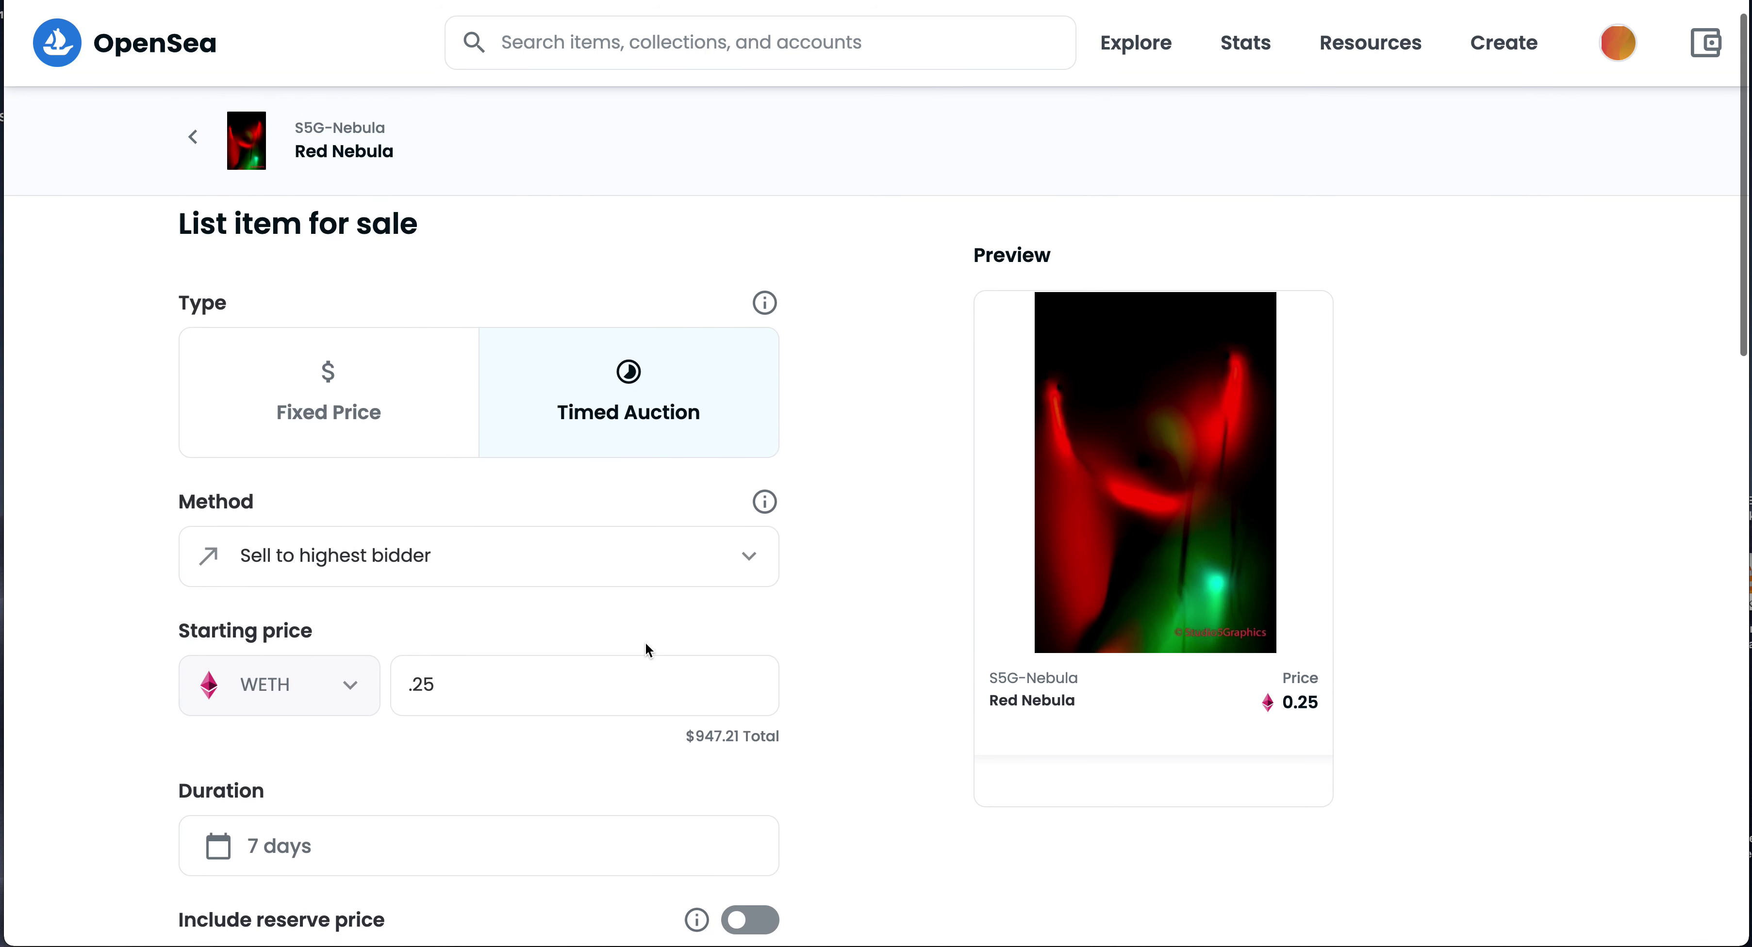
click(359, 456)
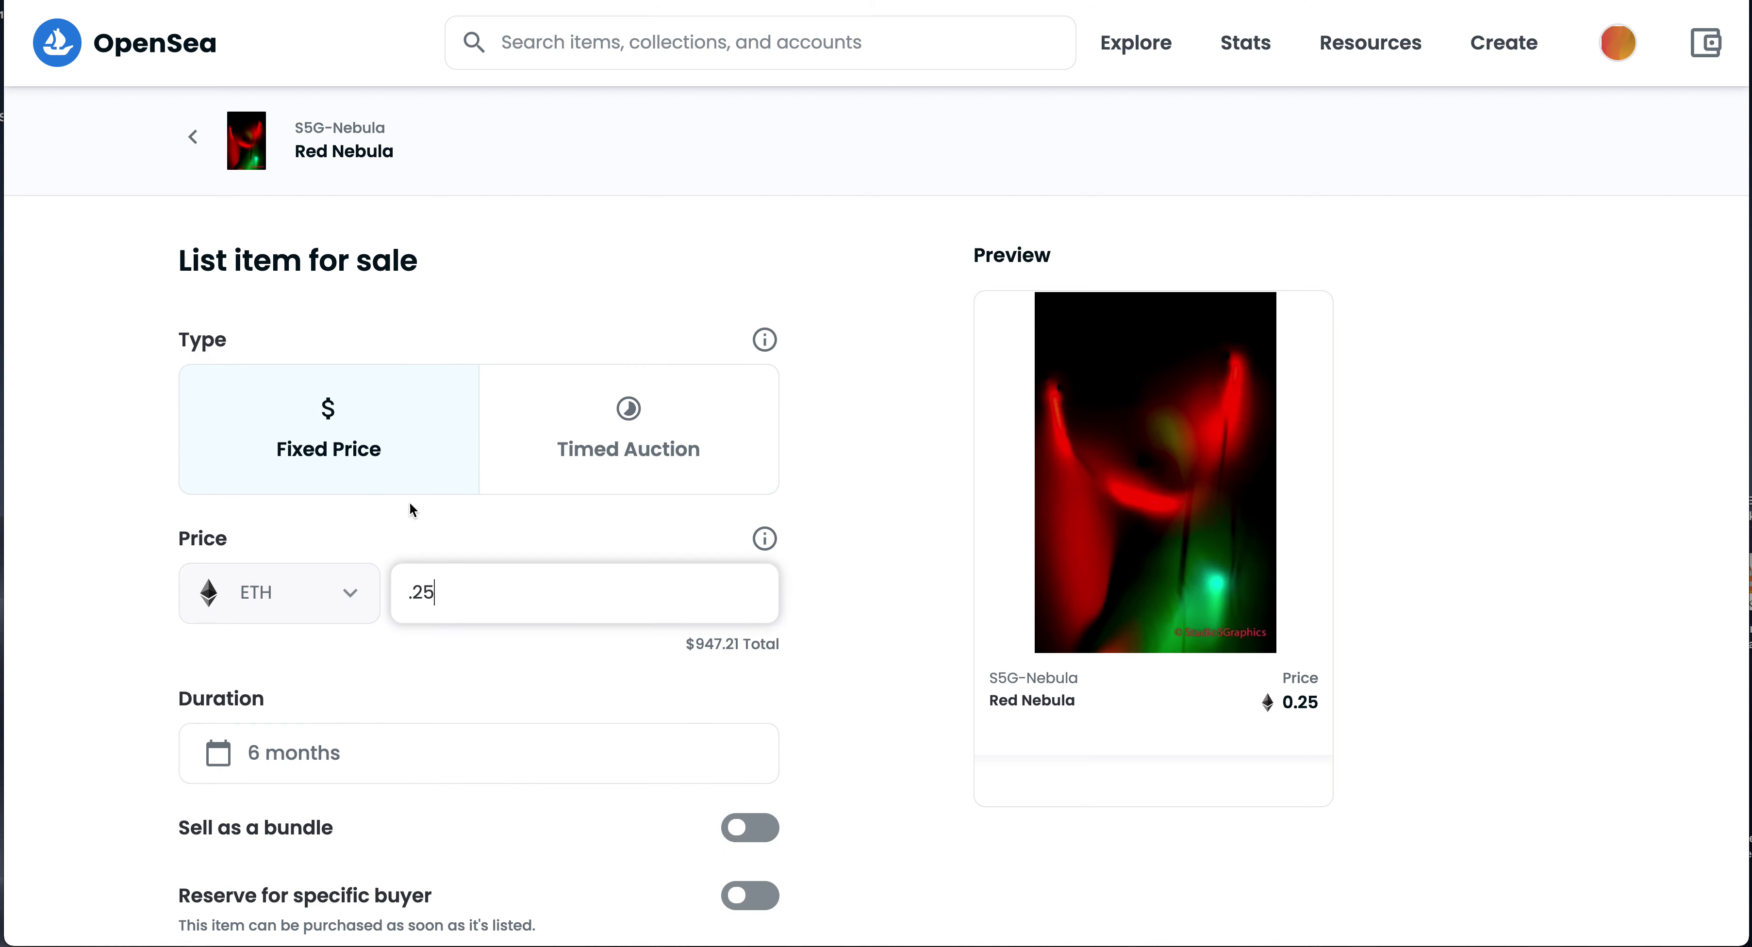
scroll(586, 665, down, 3)
scroll(585, 660, down, 5)
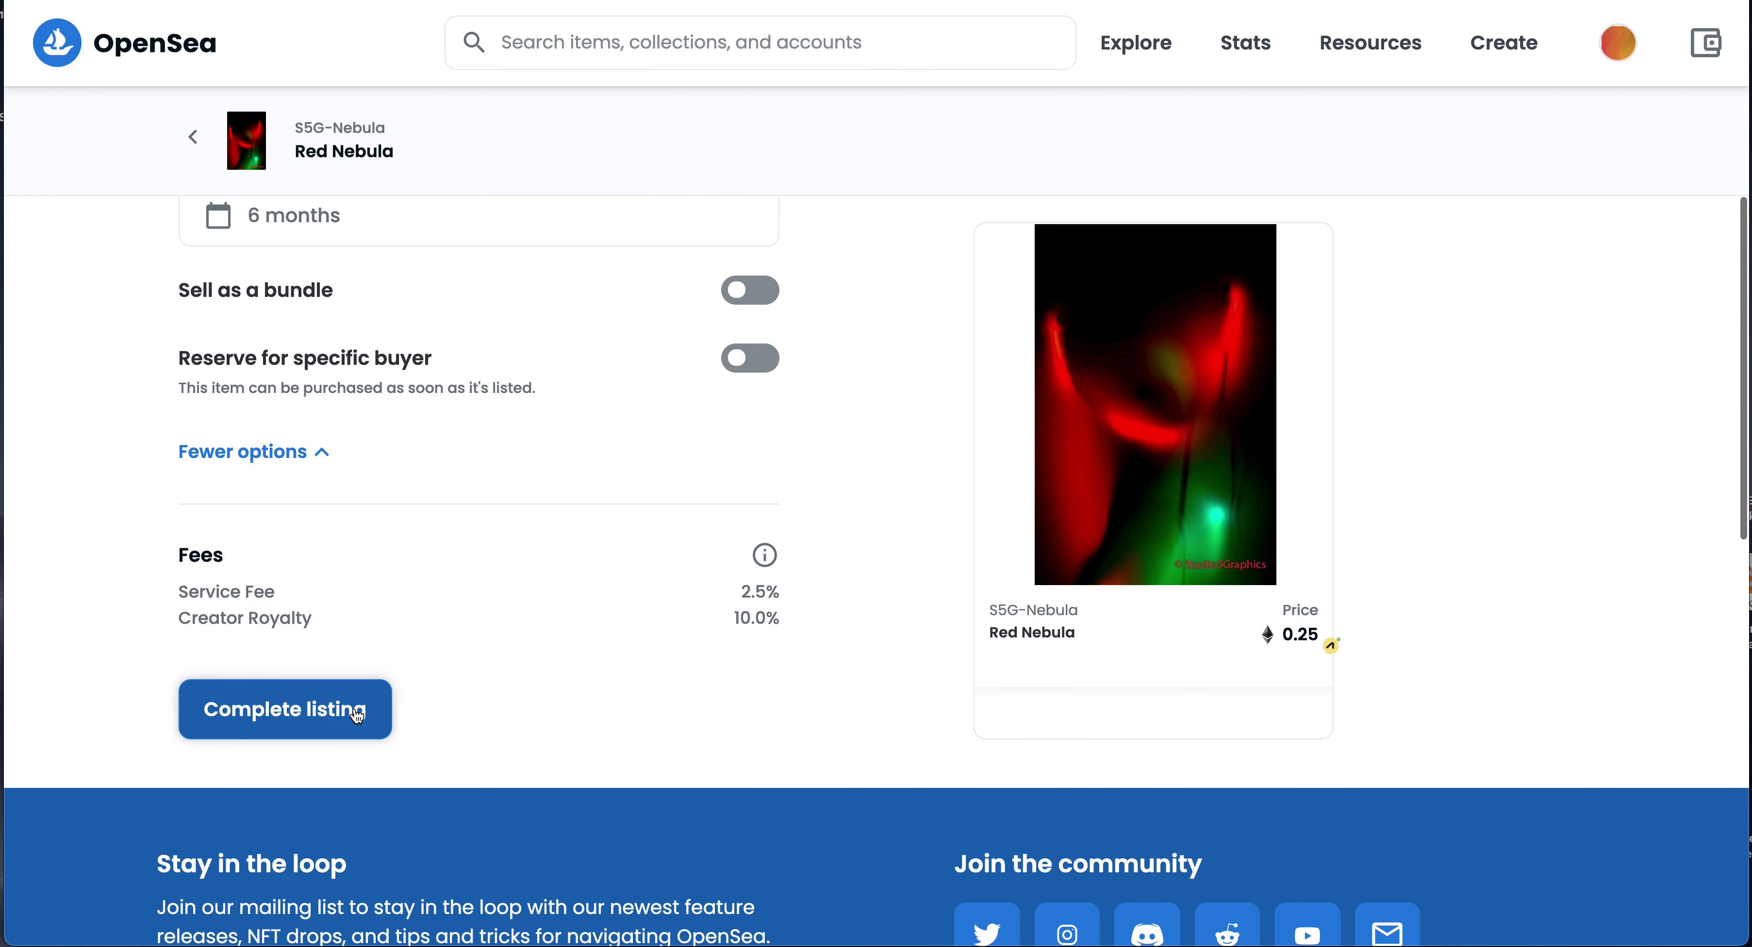
click(337, 717)
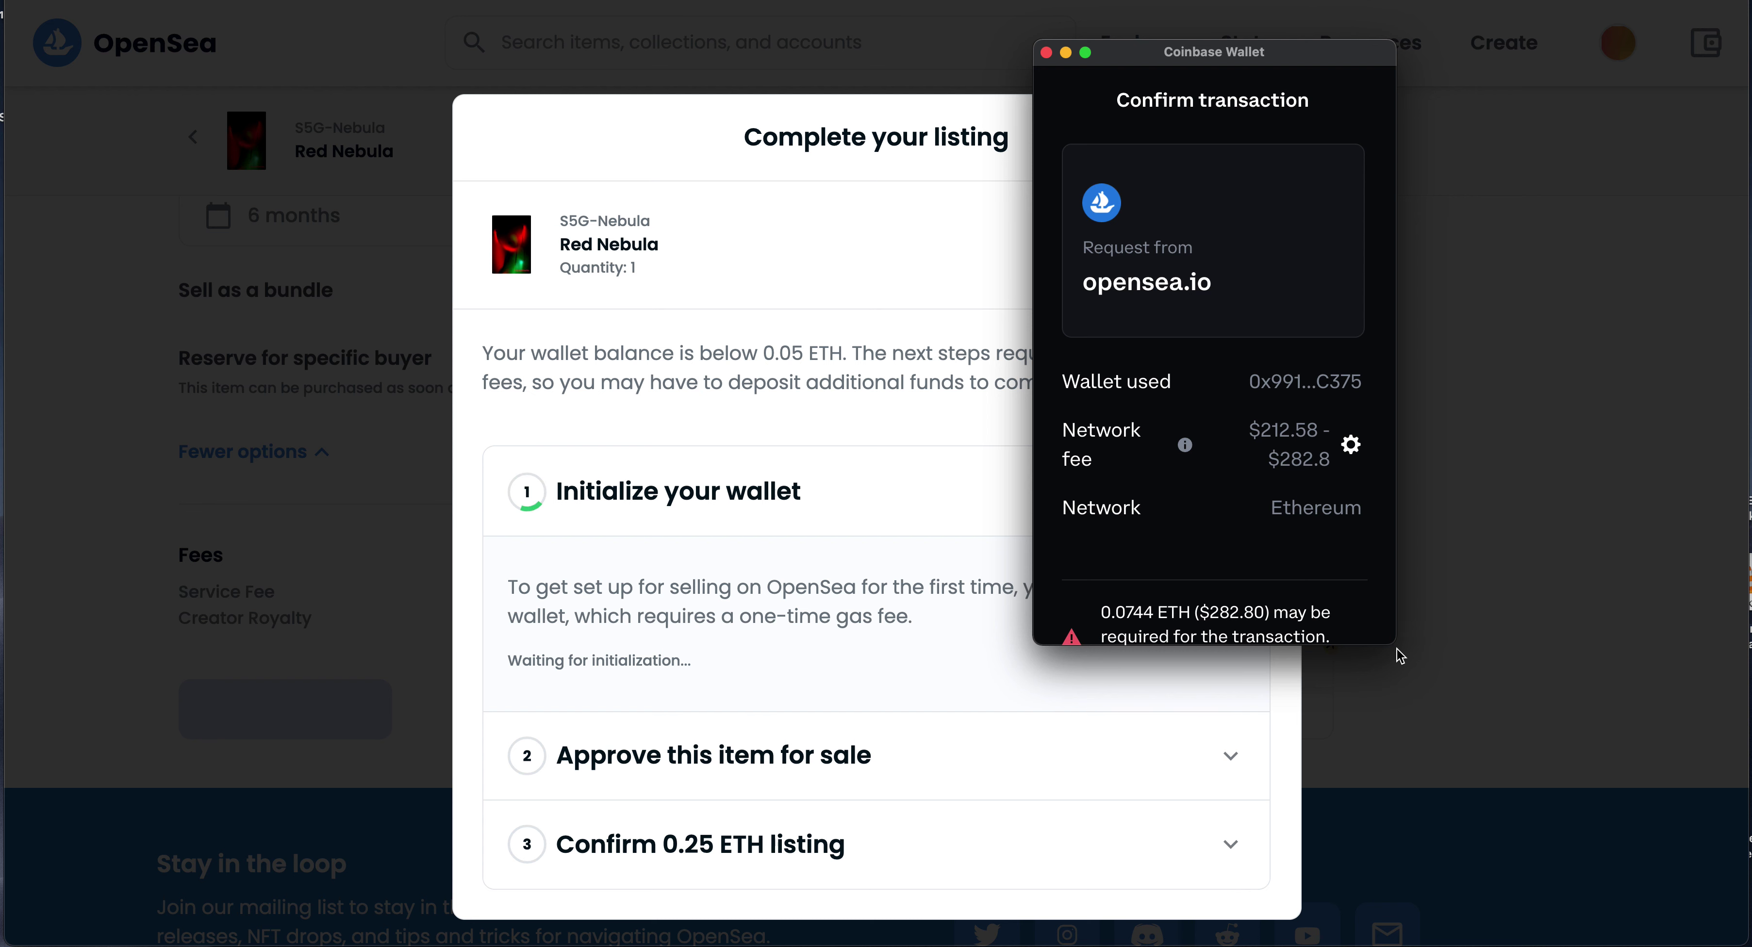
drag(1392, 646, 1528, 861)
click(1199, 776)
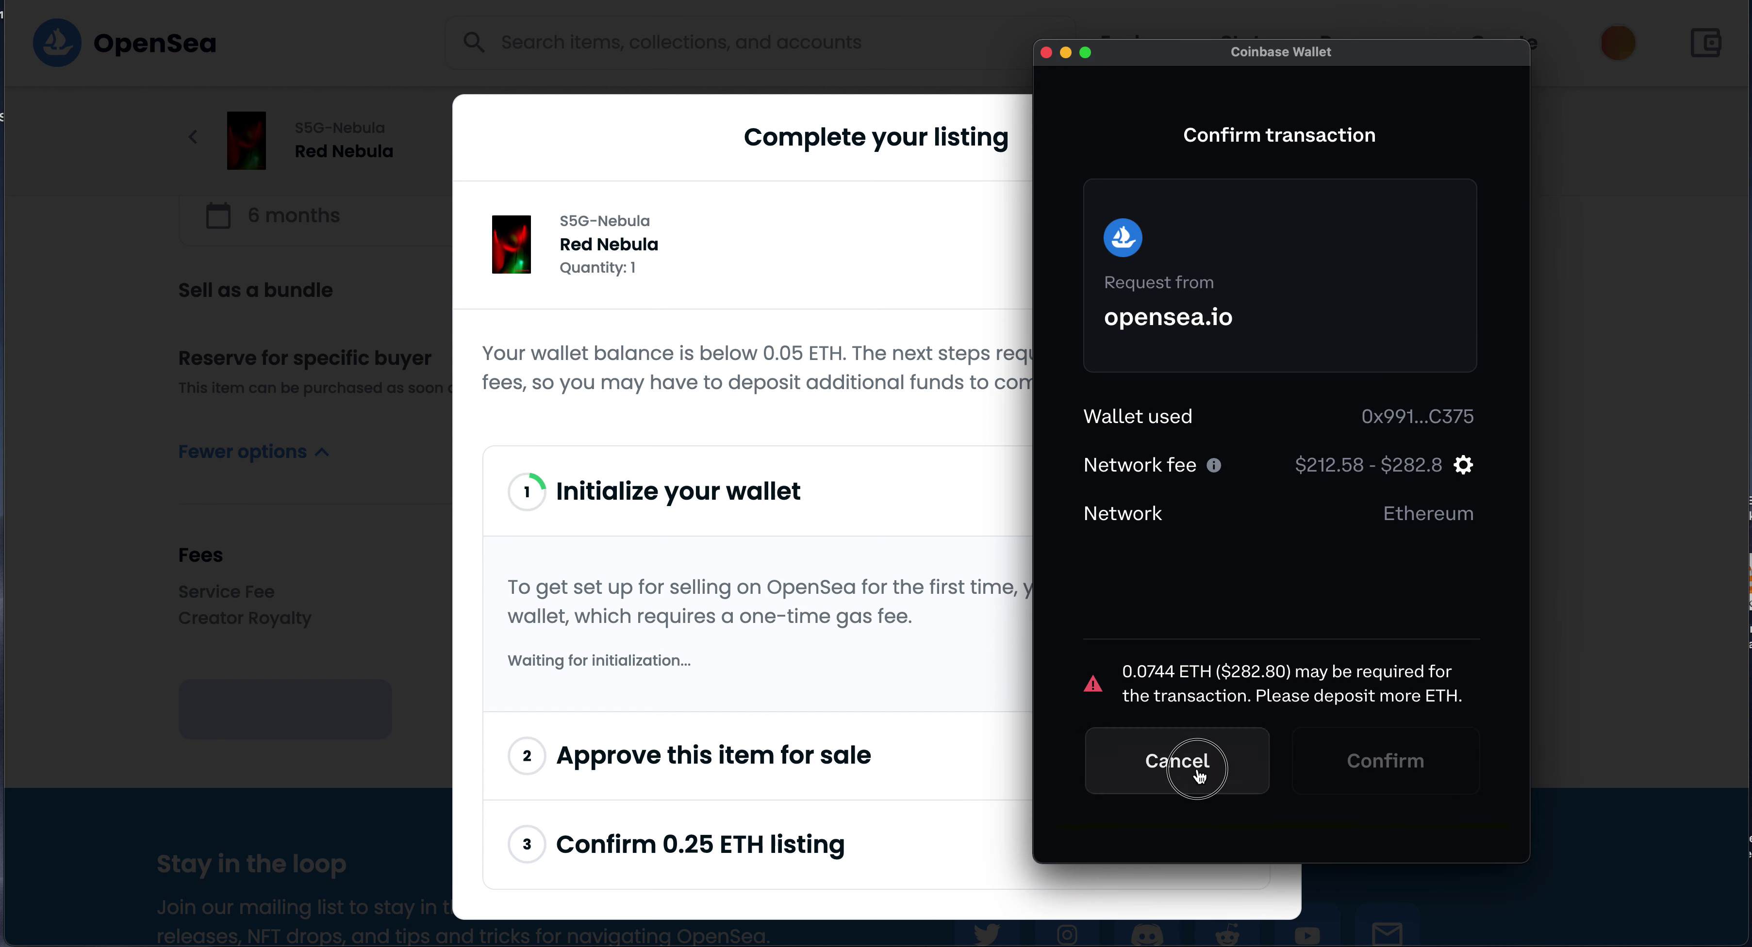
Step: Review the fixed-price listing form, including the price, duration, bundle and buyer options, and fees
scroll(969, 630, up, 8)
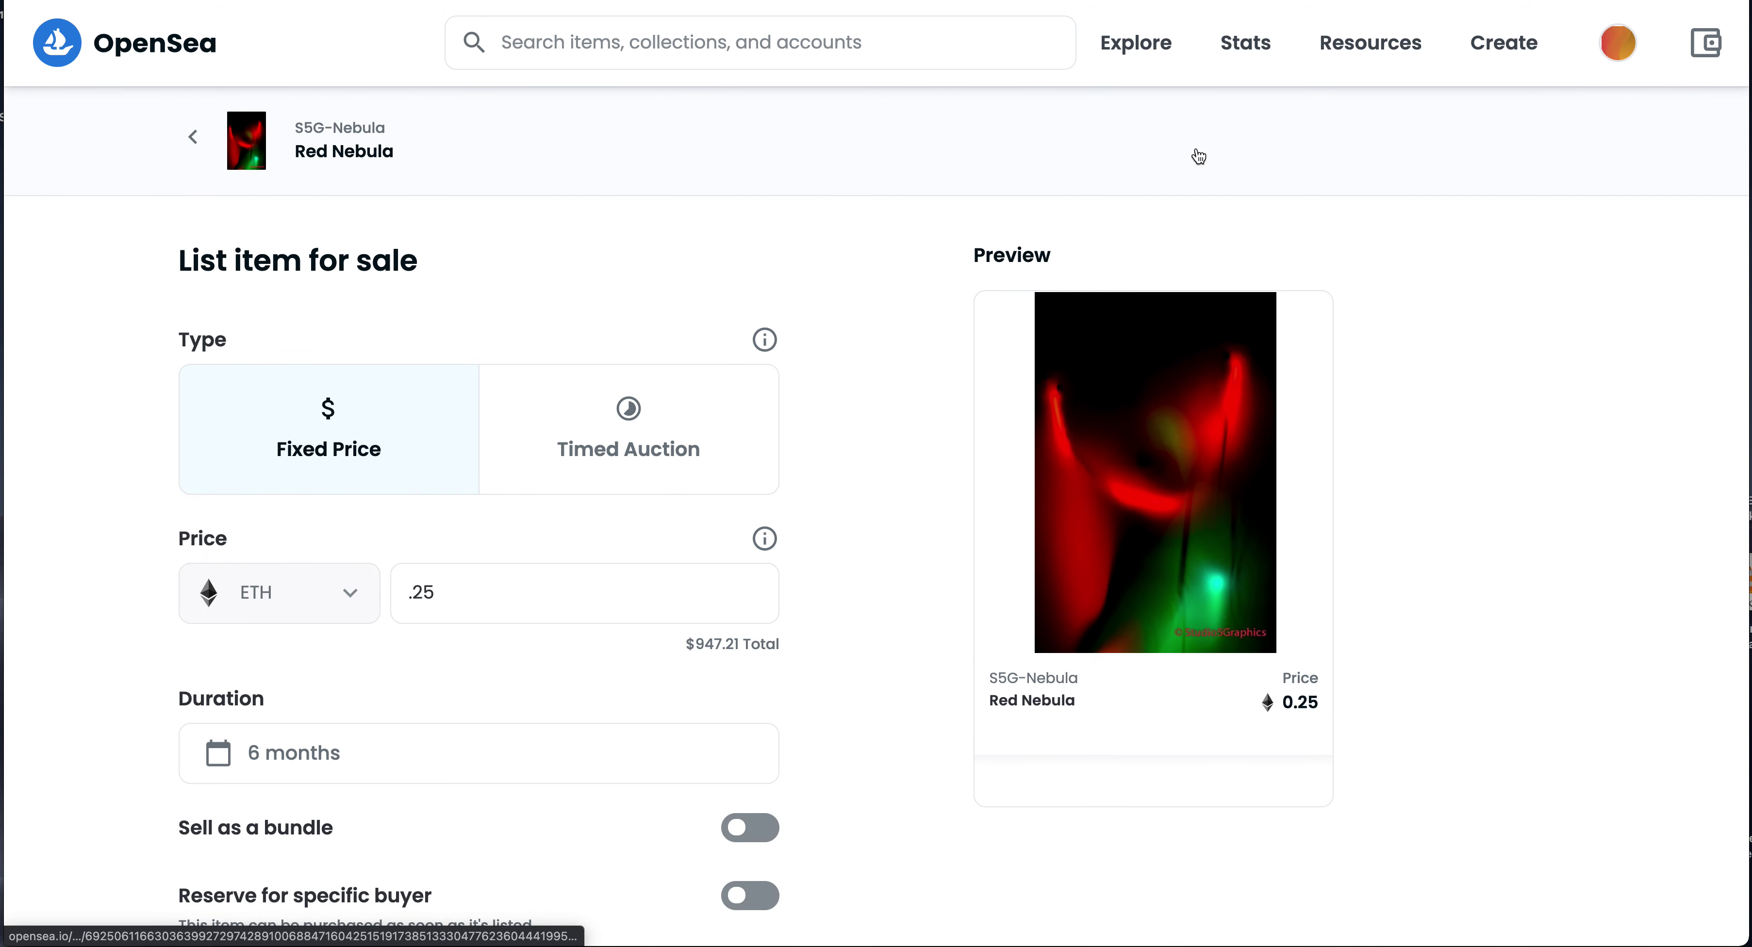
scroll(937, 269, down, 3)
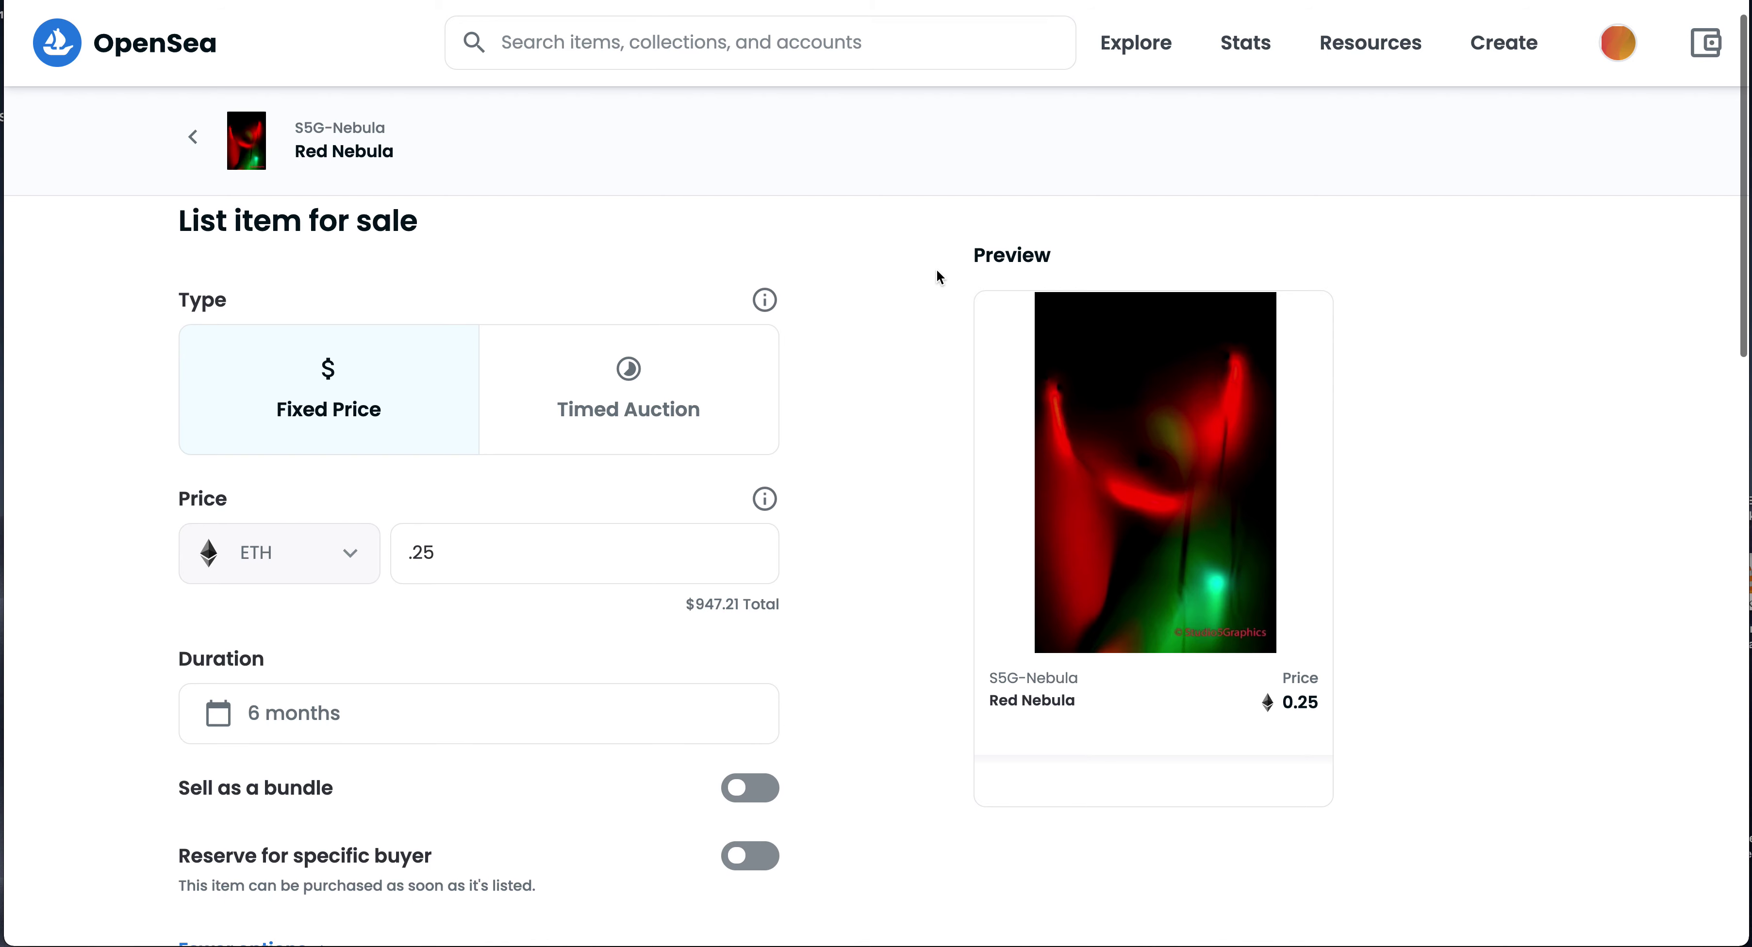
scroll(936, 271, down, 5)
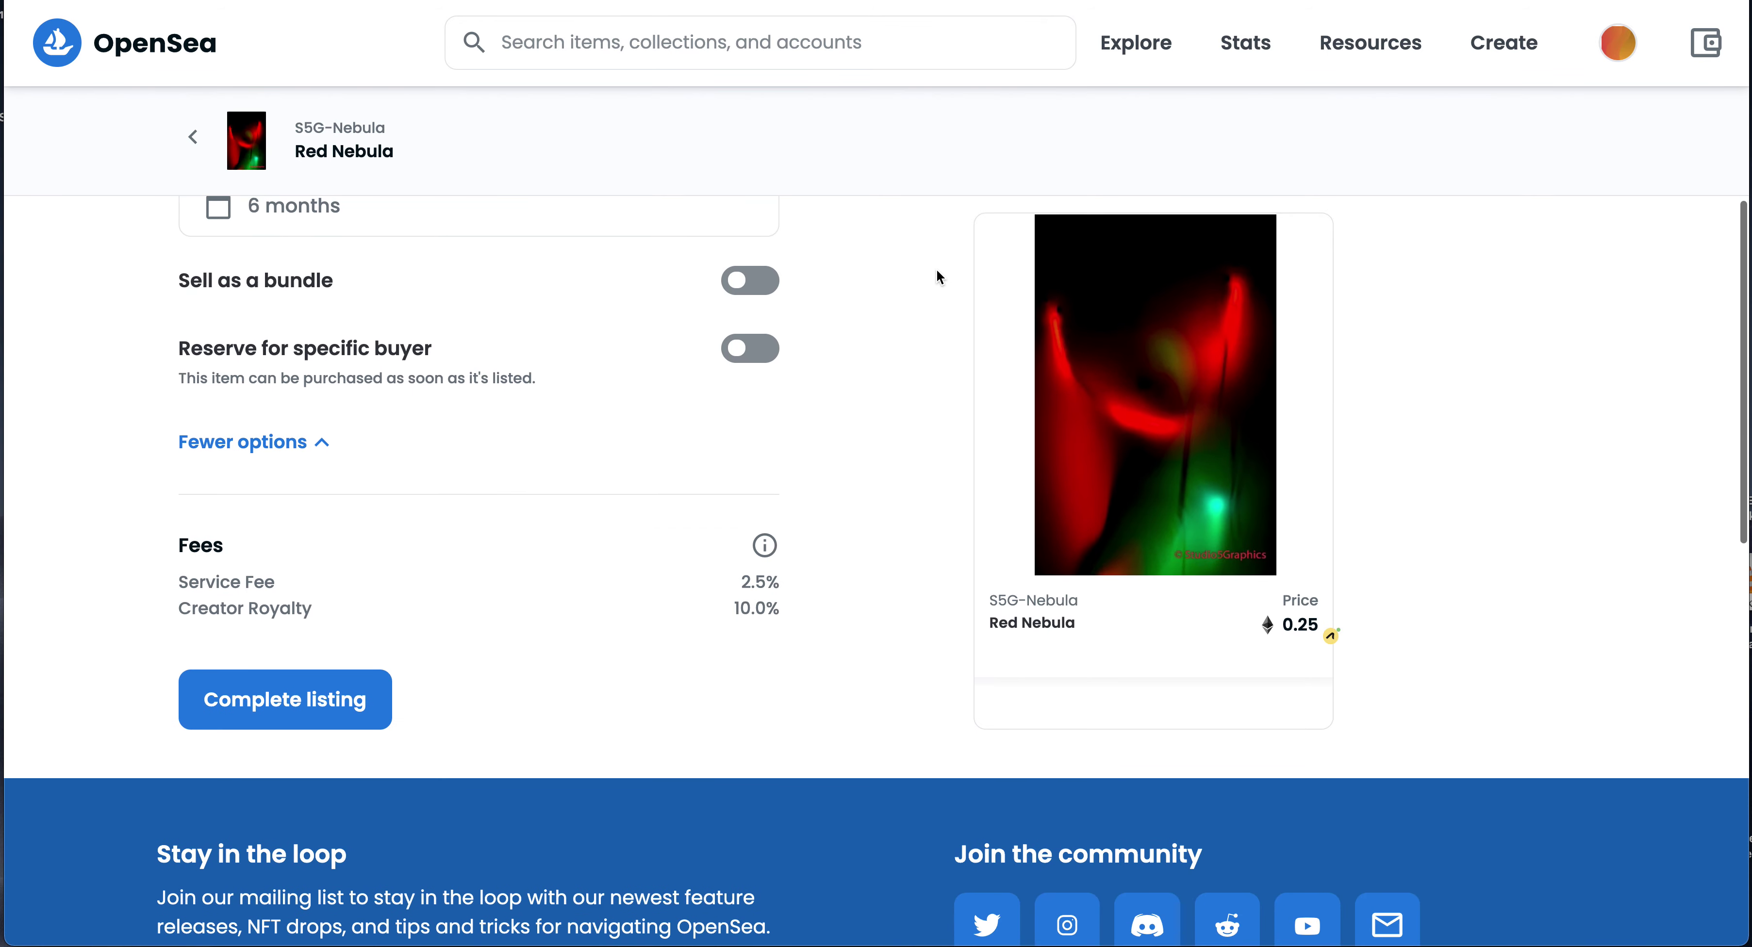
scroll(937, 271, up, 8)
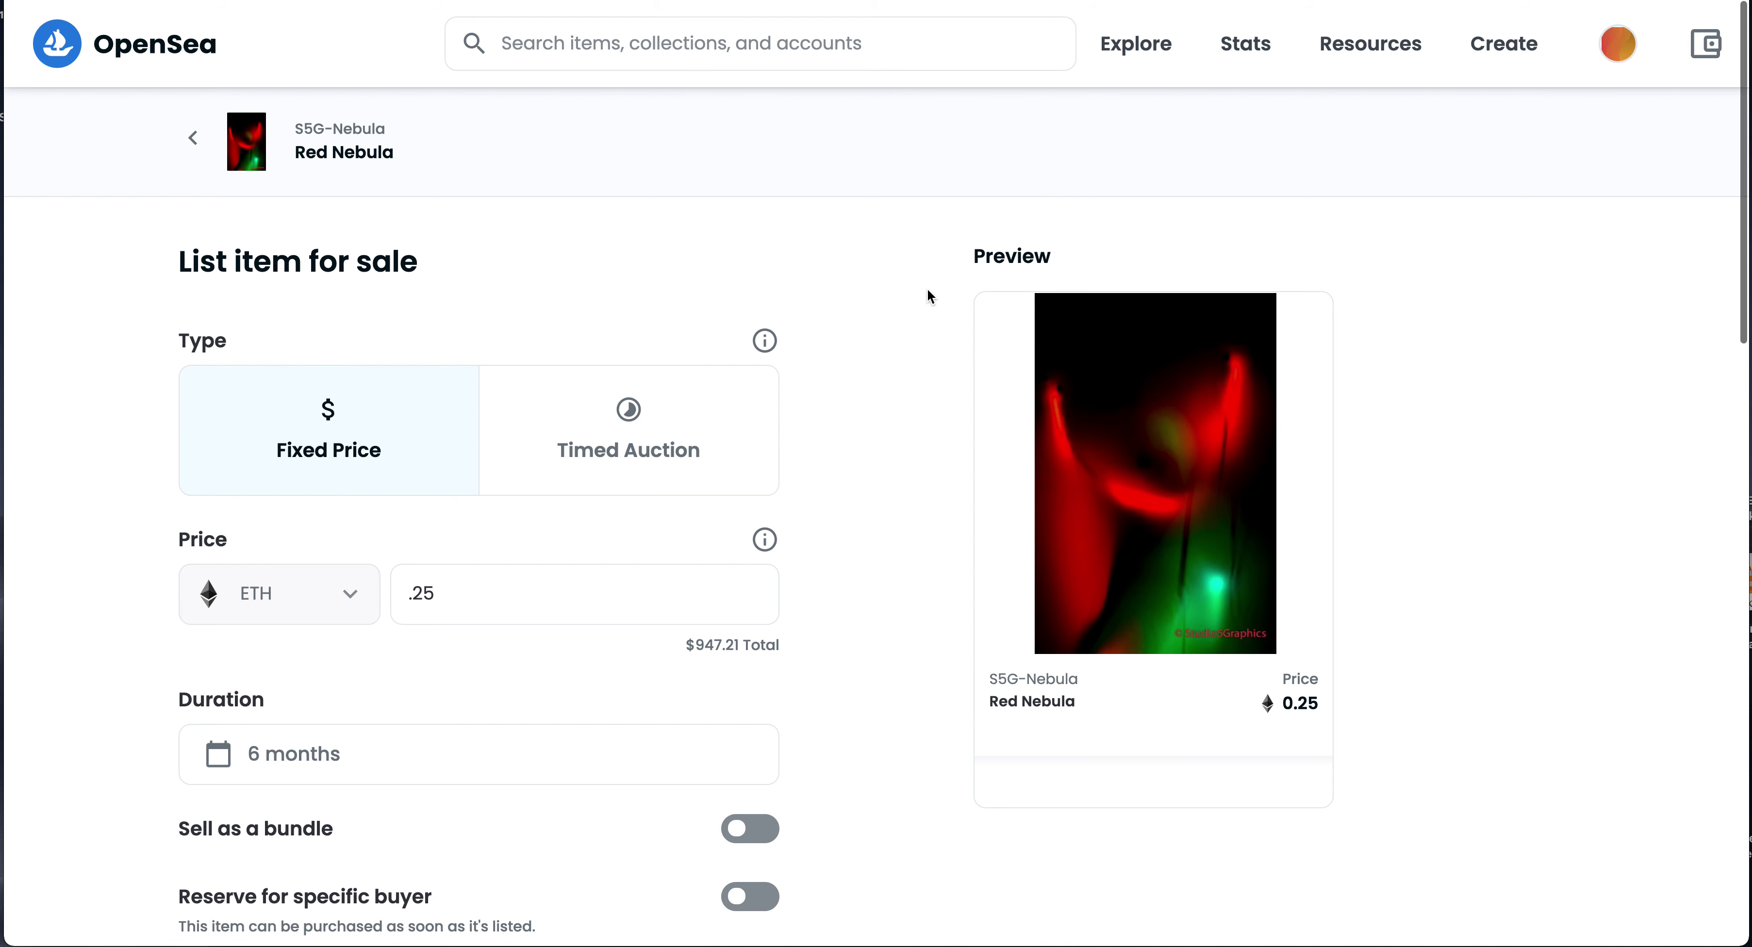
scroll(928, 295, down, 2)
scroll(928, 291, down, 6)
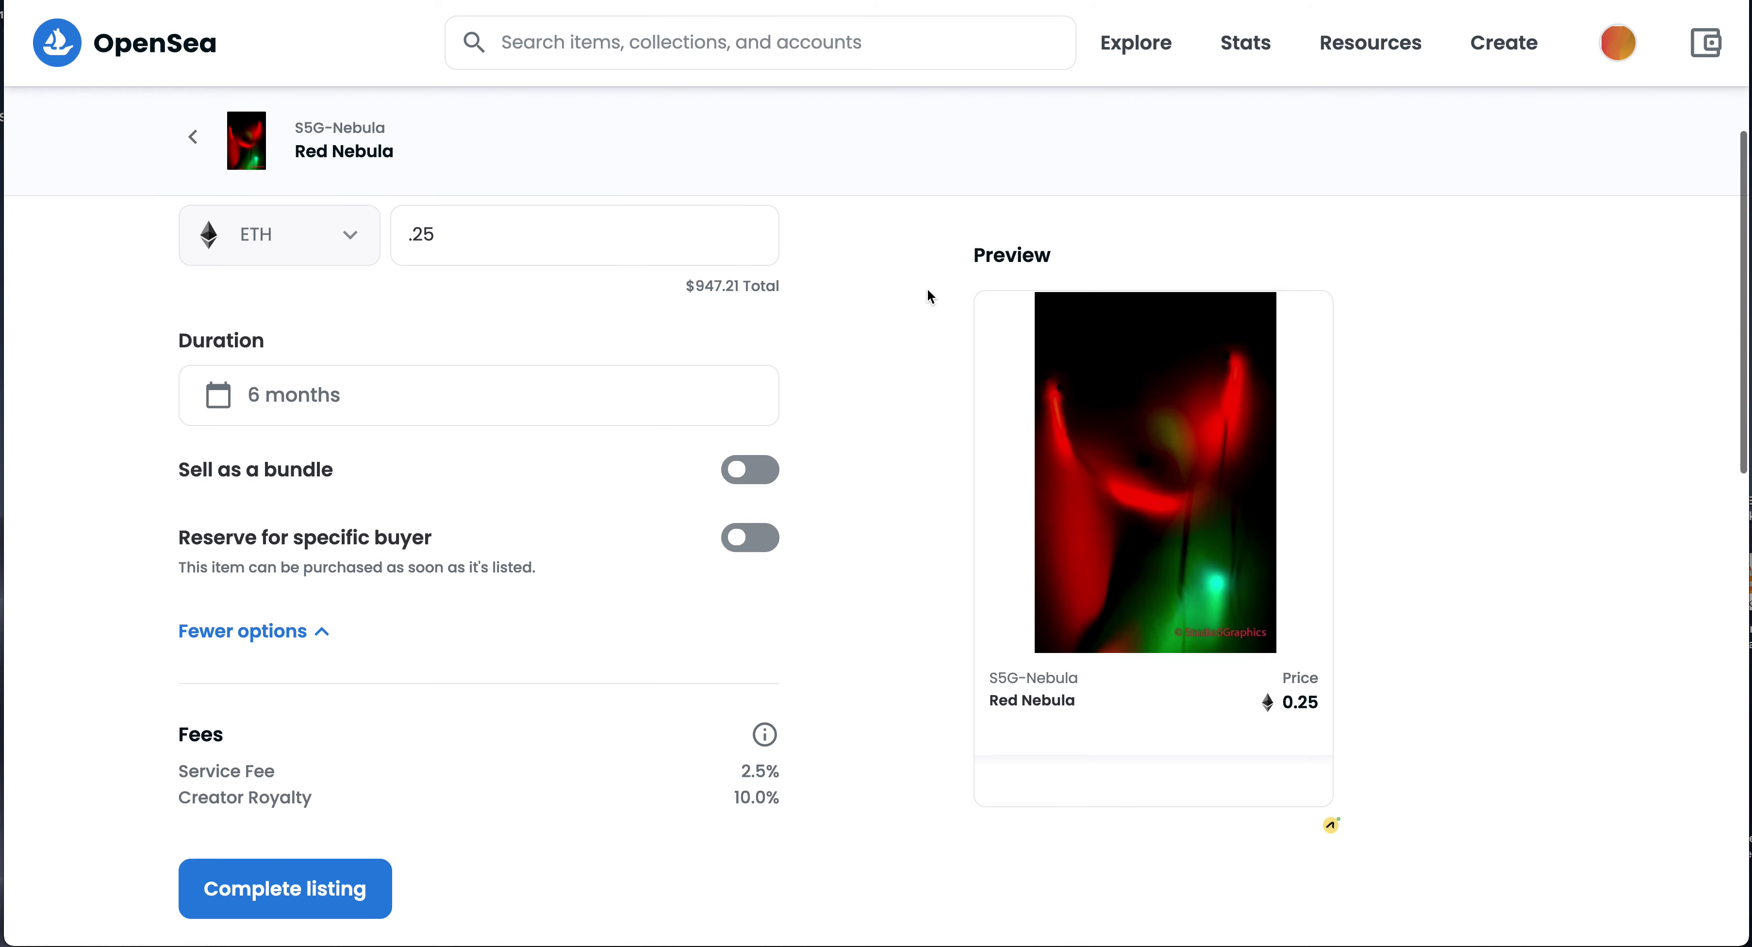
scroll(930, 296, down, 3)
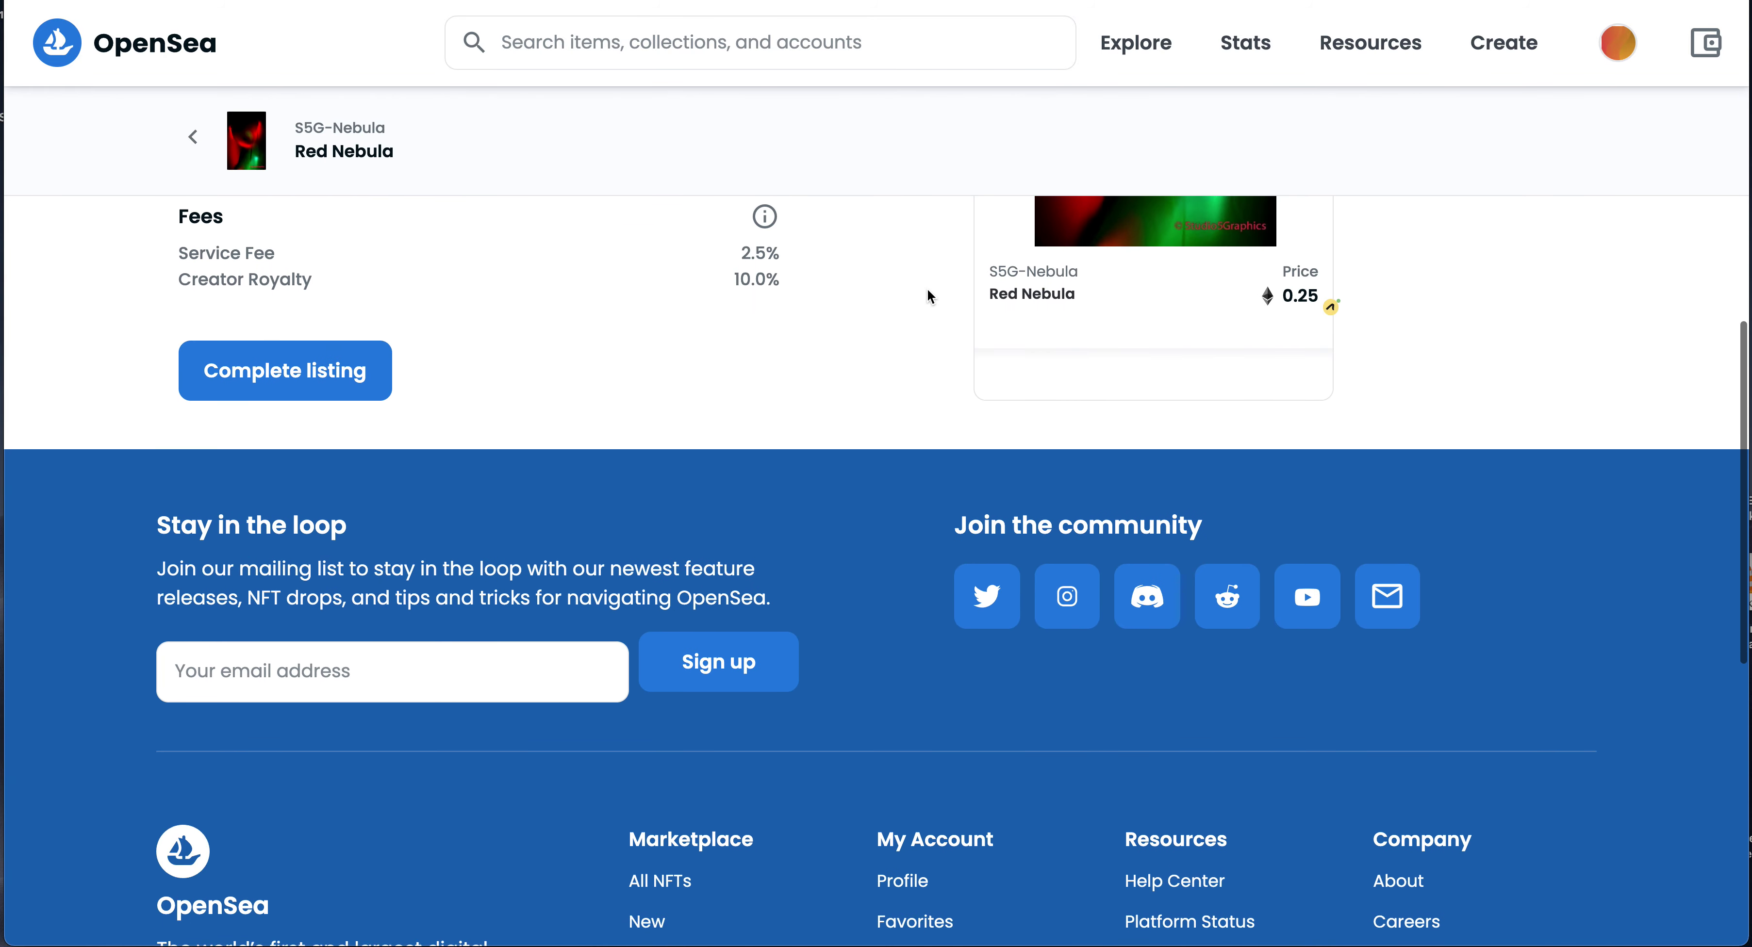
scroll(931, 296, up, 15)
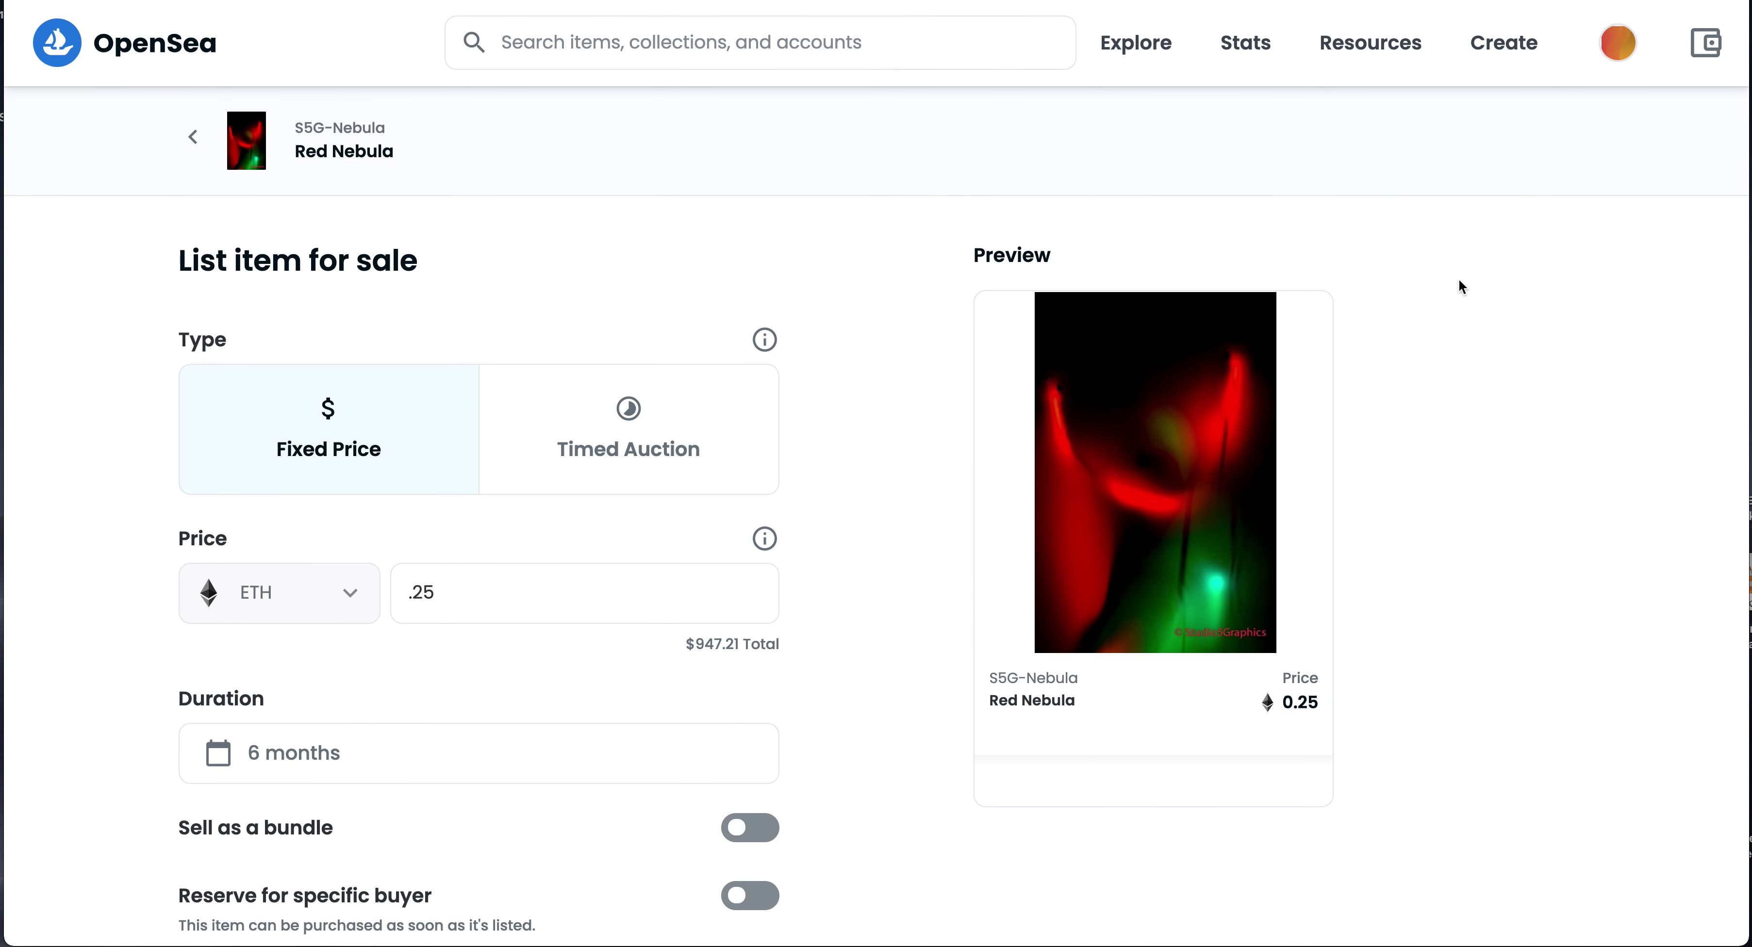
scroll(920, 465, down, 3)
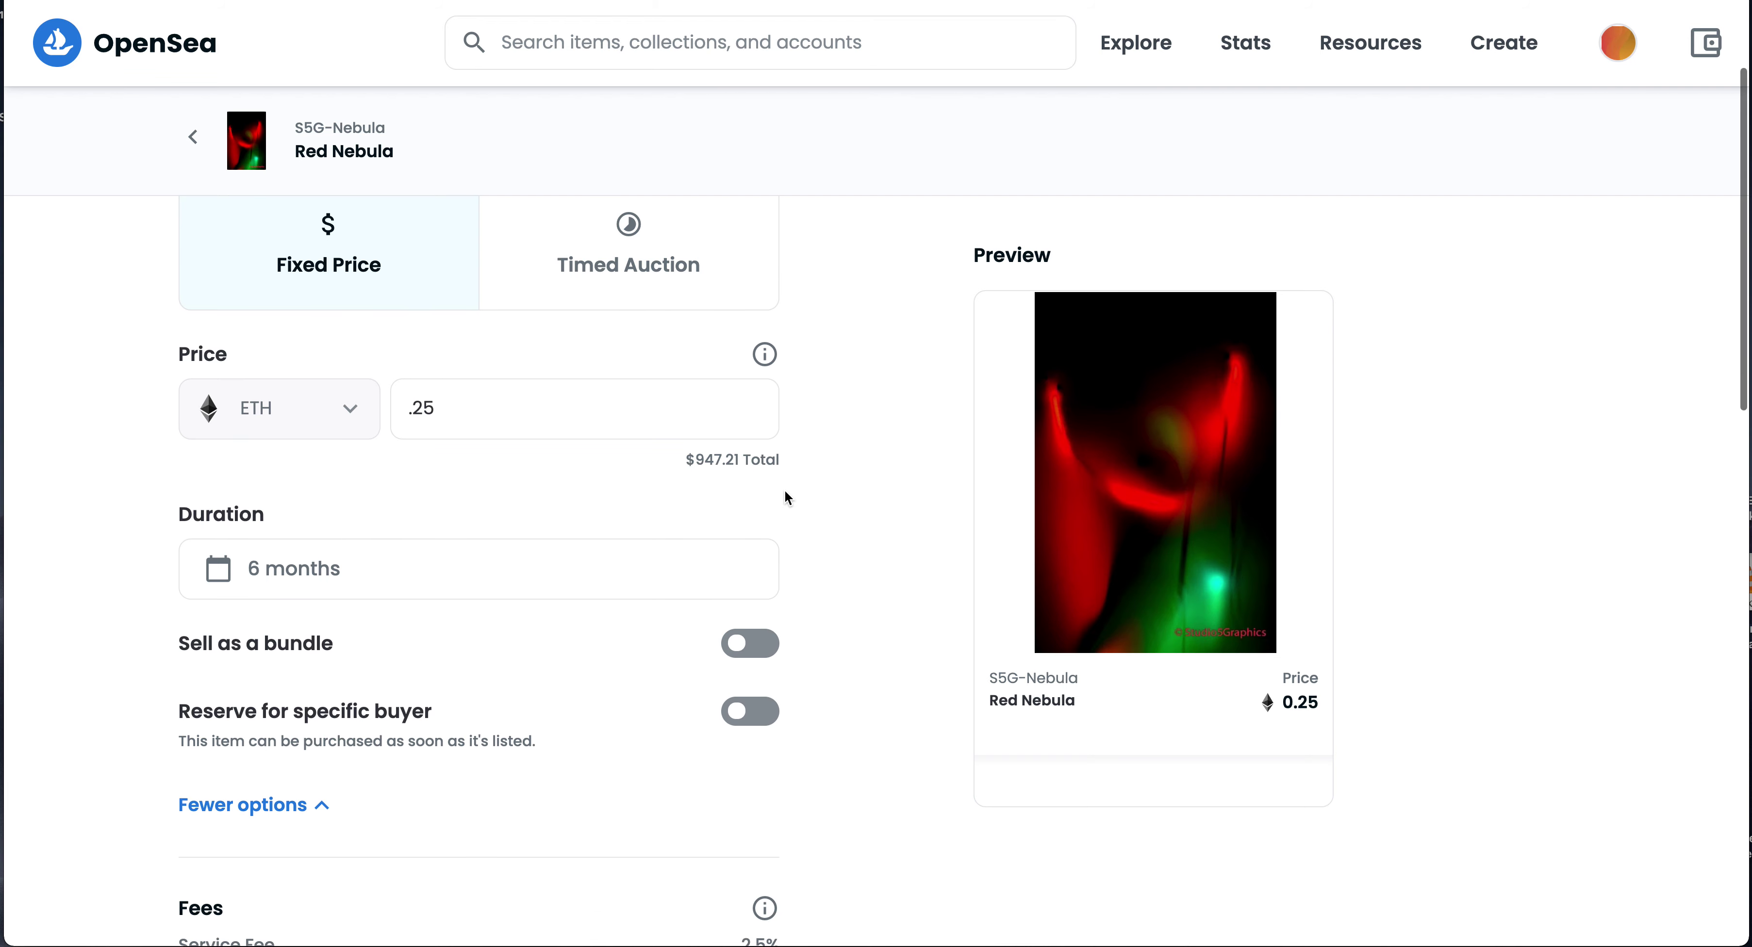
scroll(801, 470, down, 3)
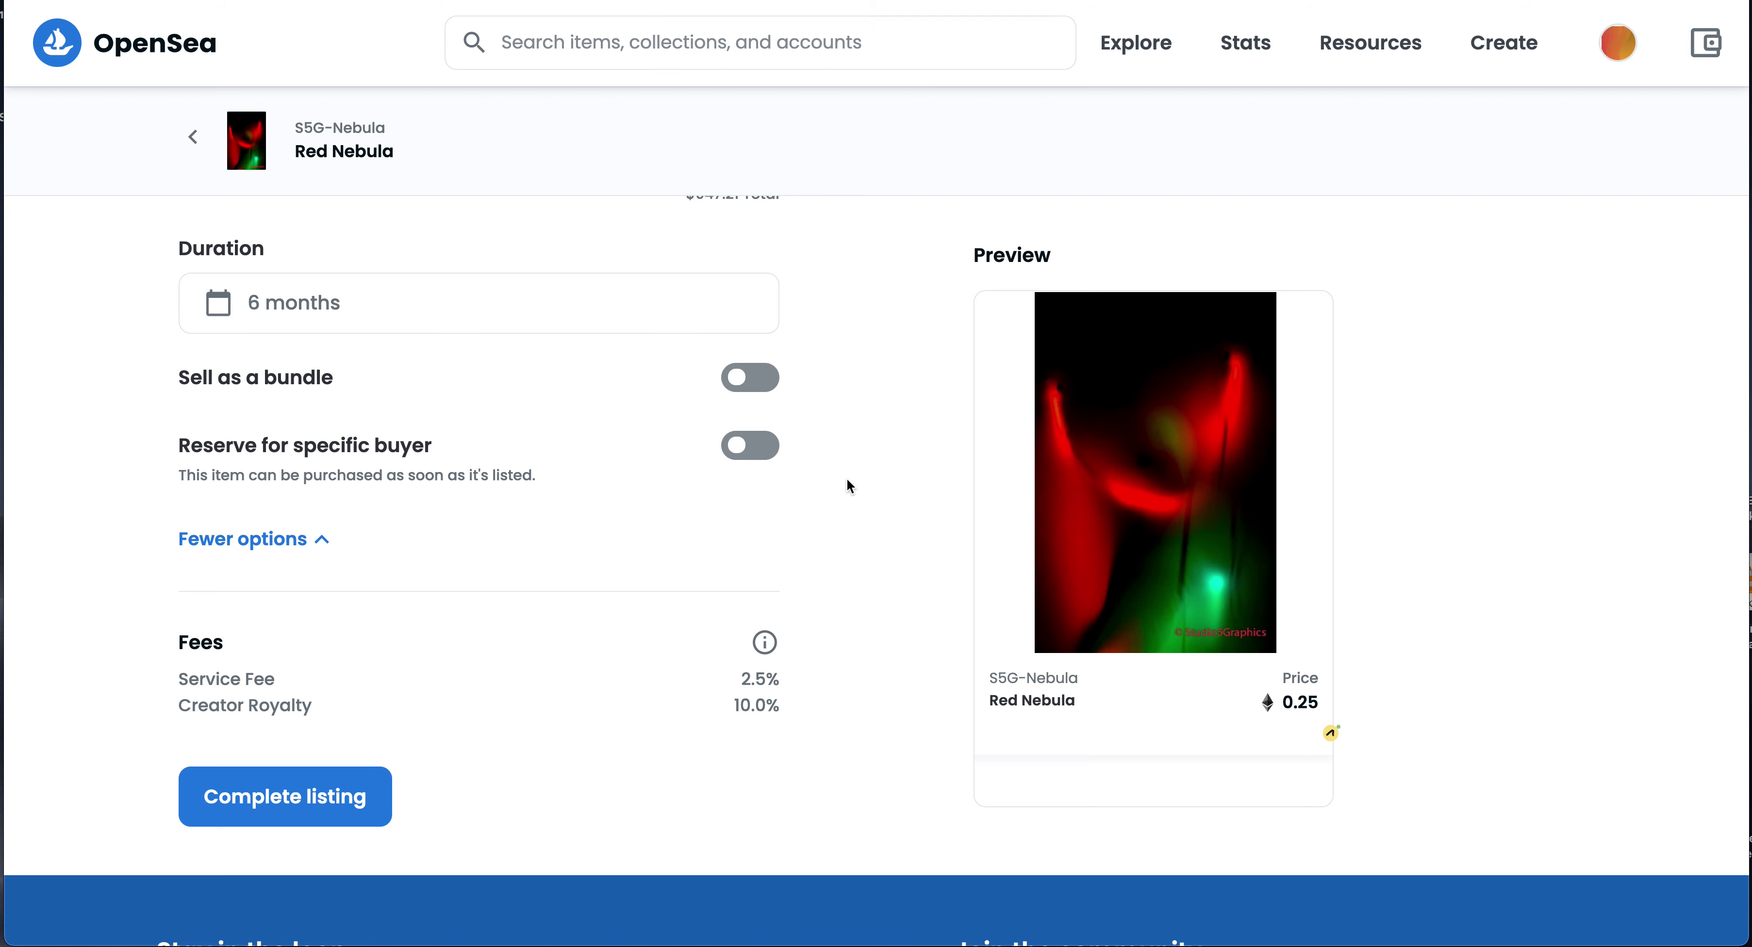
scroll(848, 481, up, 6)
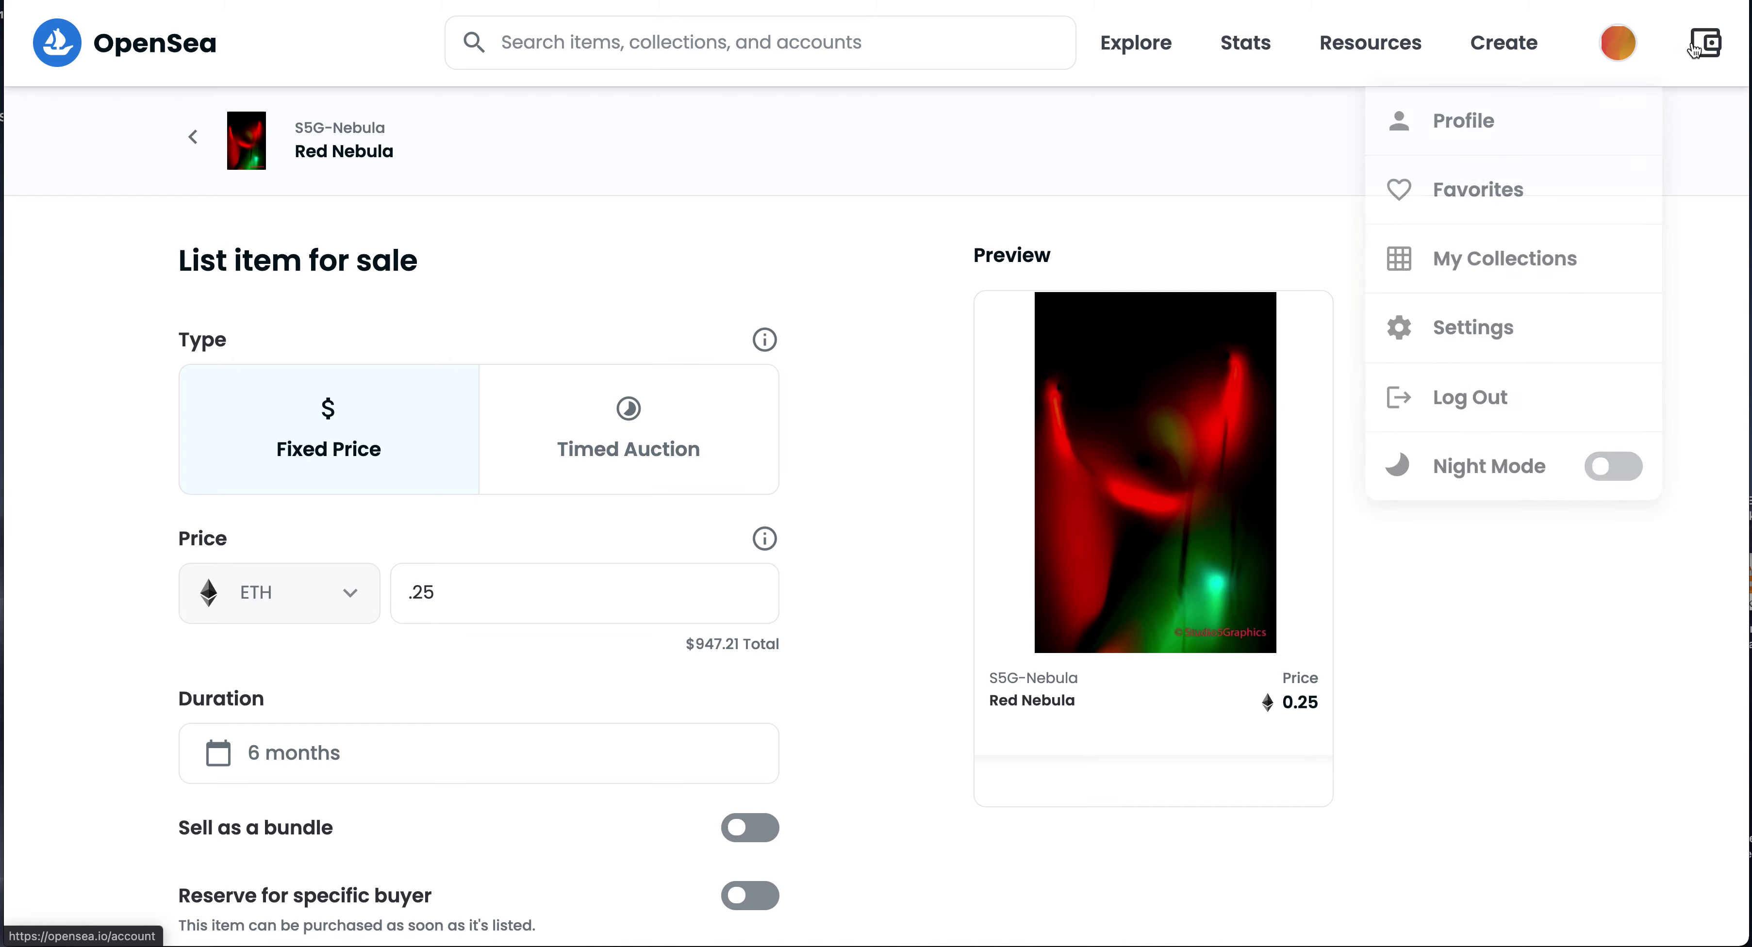
Step: Go to the account's My Collections page and look through the collection cards
click(1669, 59)
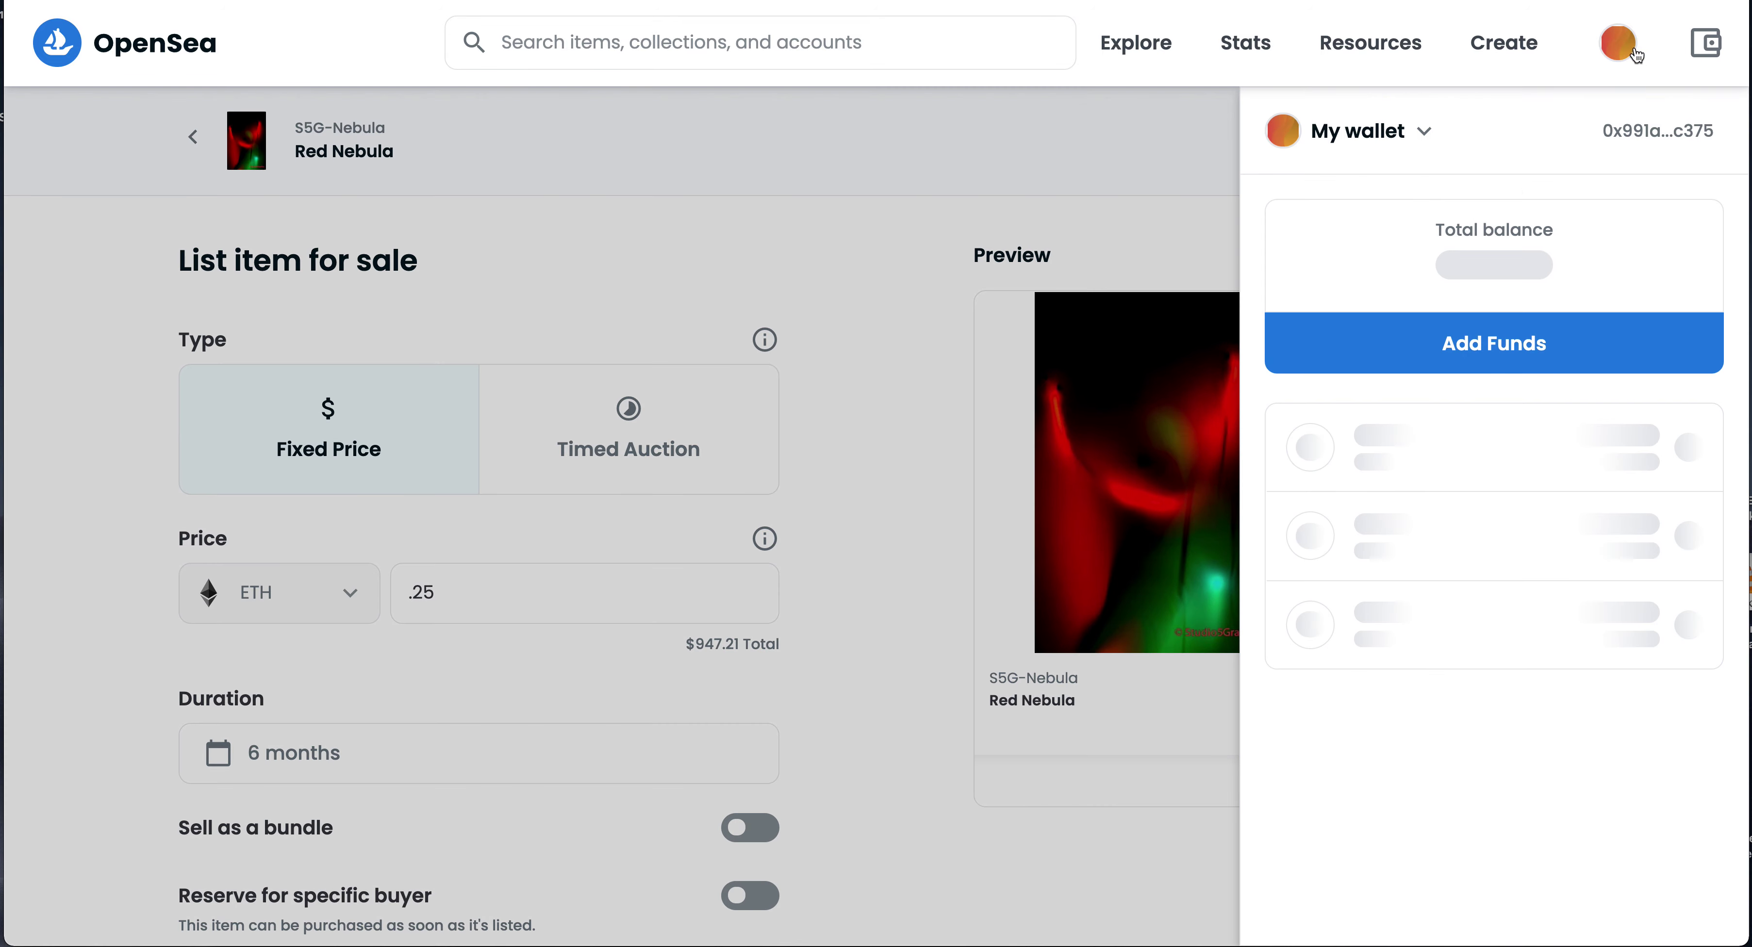
click(1618, 42)
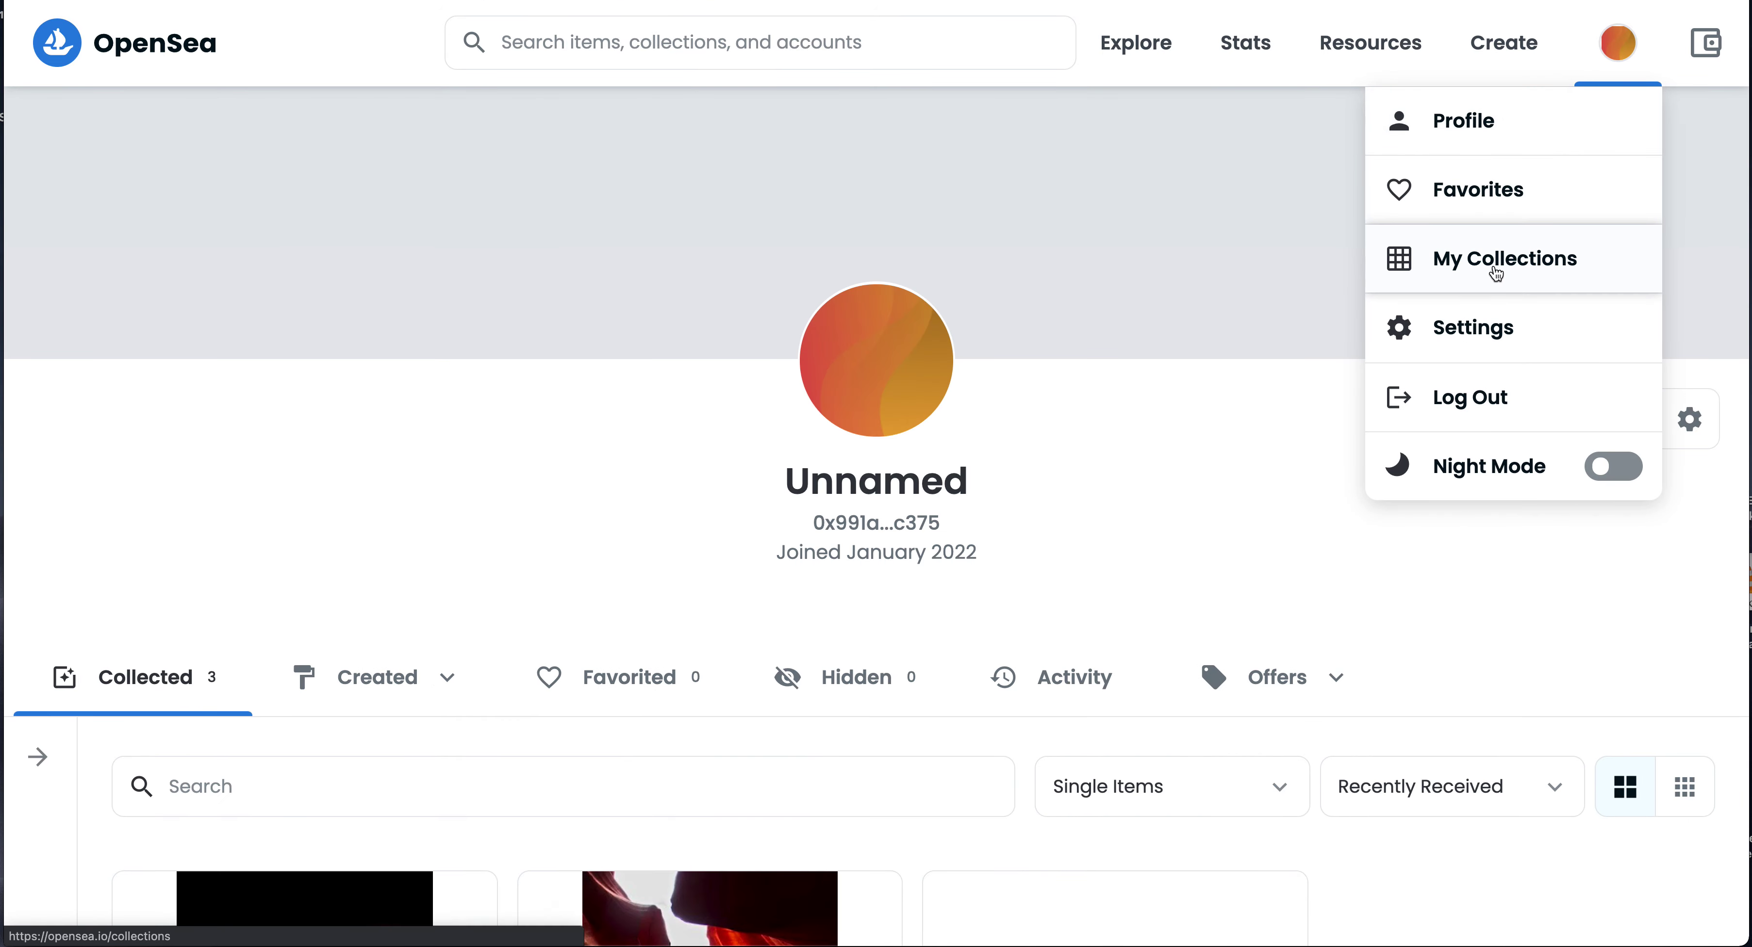
click(1494, 279)
scroll(1255, 461, down, 5)
scroll(1252, 464, down, 1)
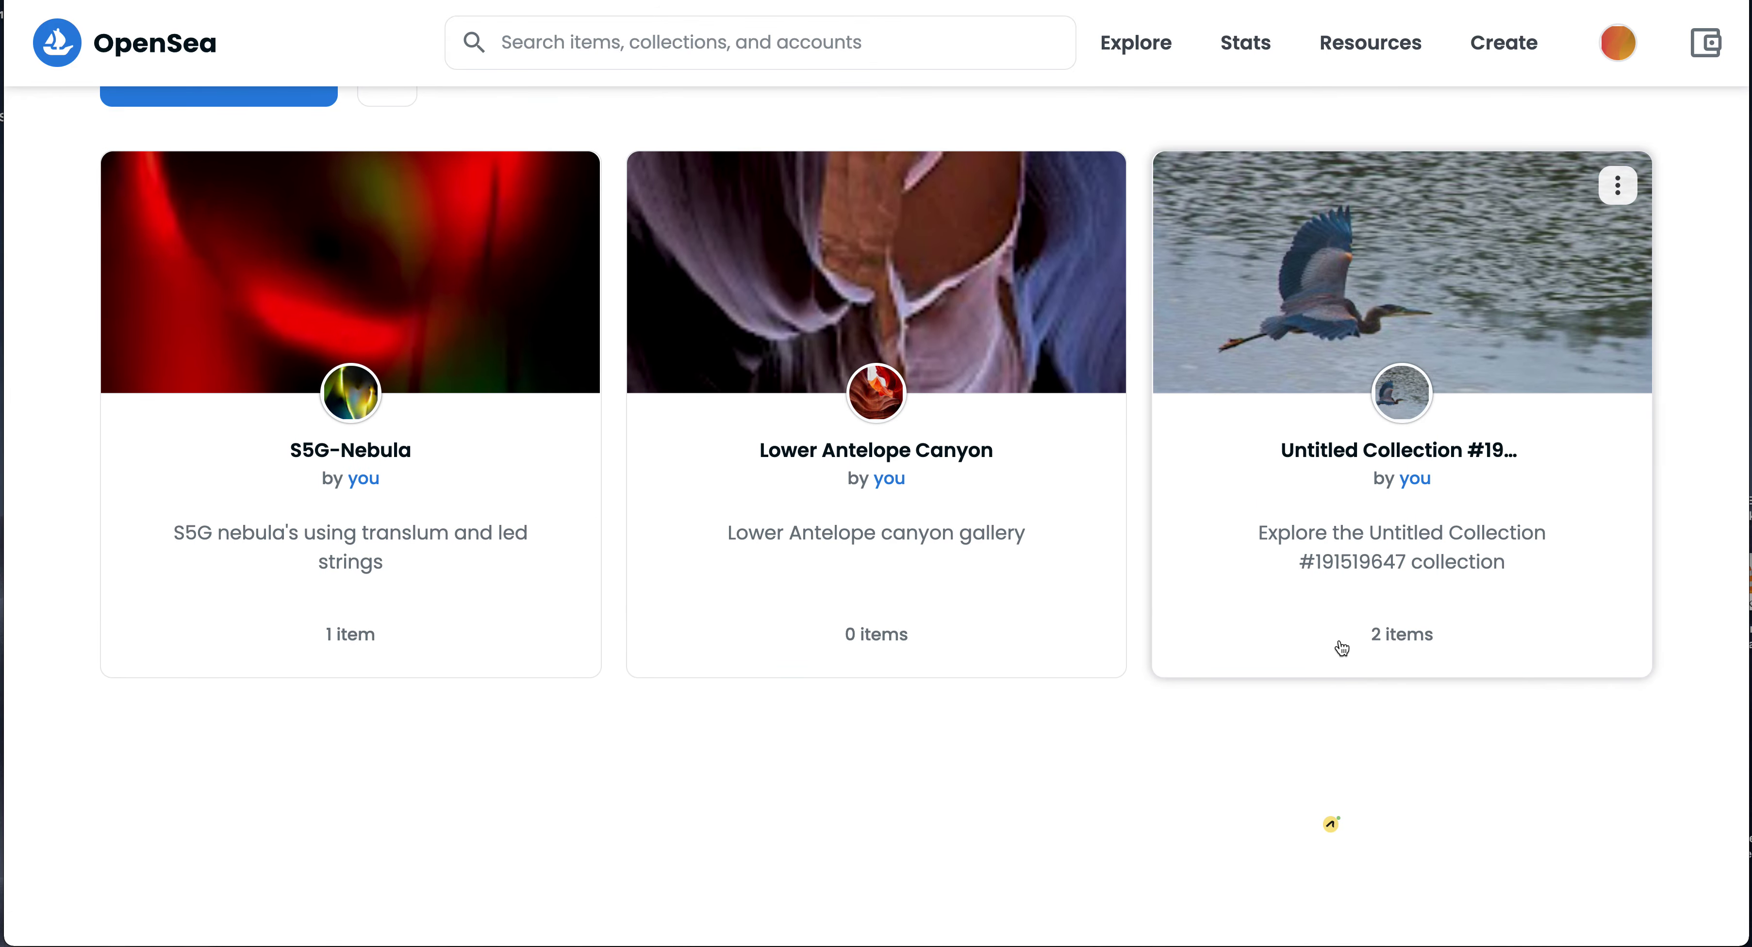
scroll(991, 654, down, 2)
scroll(991, 653, up, 7)
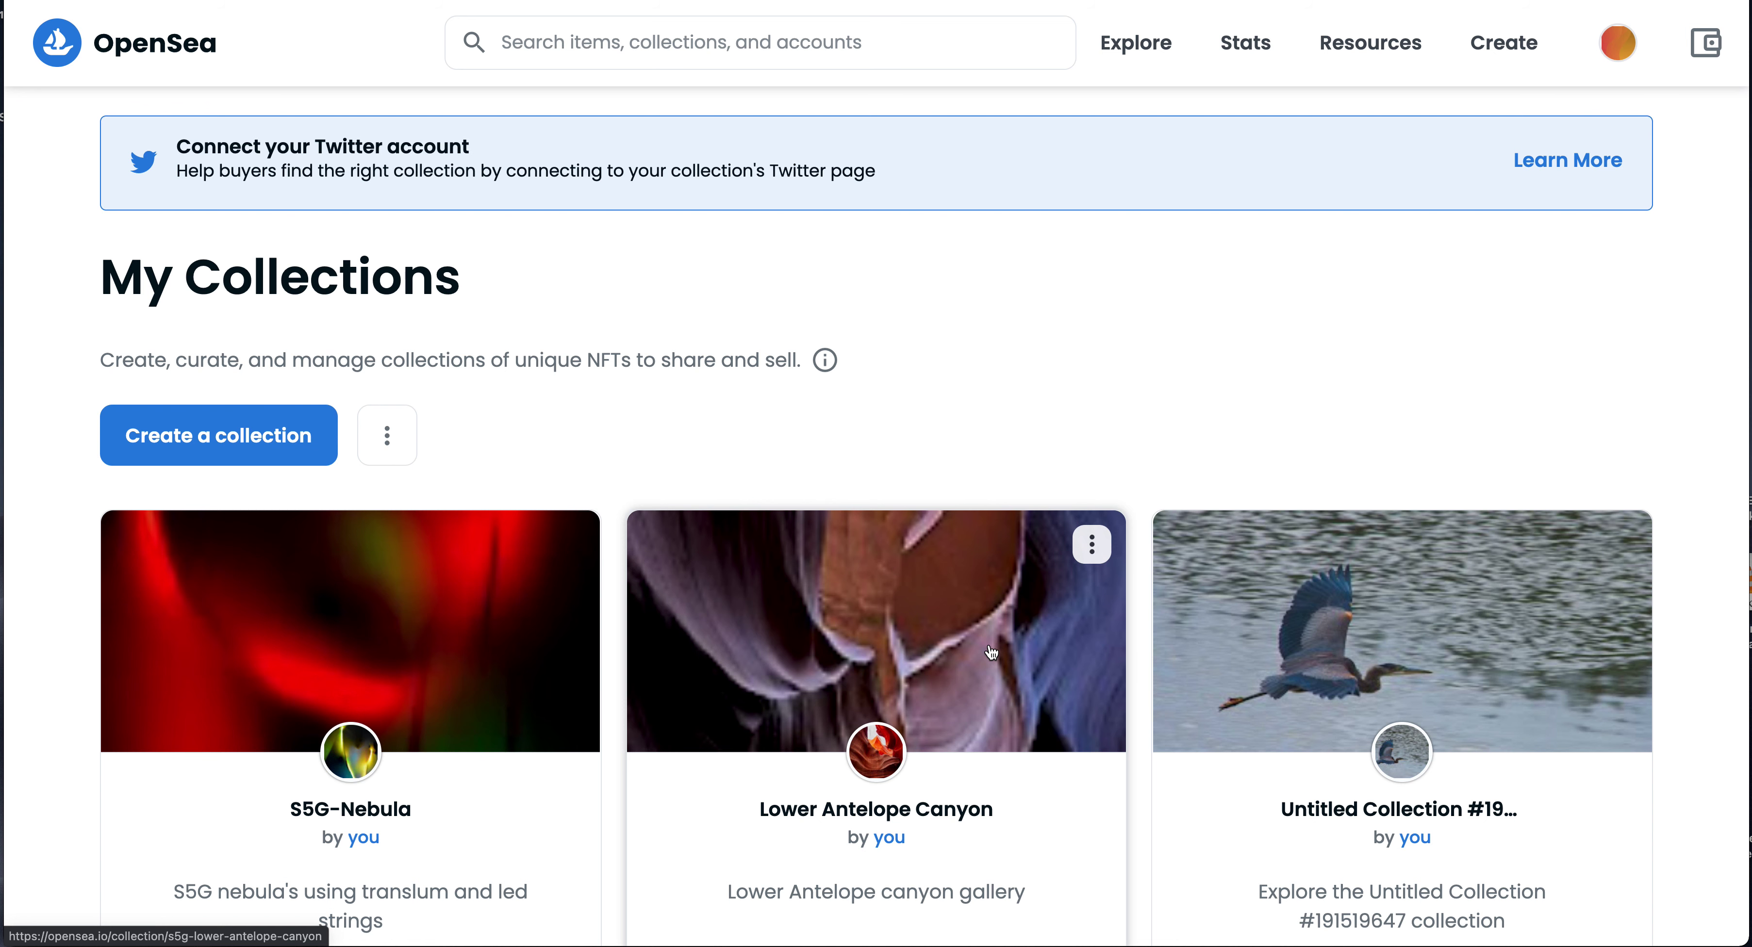
Step: Check the account's wallet balance, copy the wallet address, and close the wallet view
click(1693, 59)
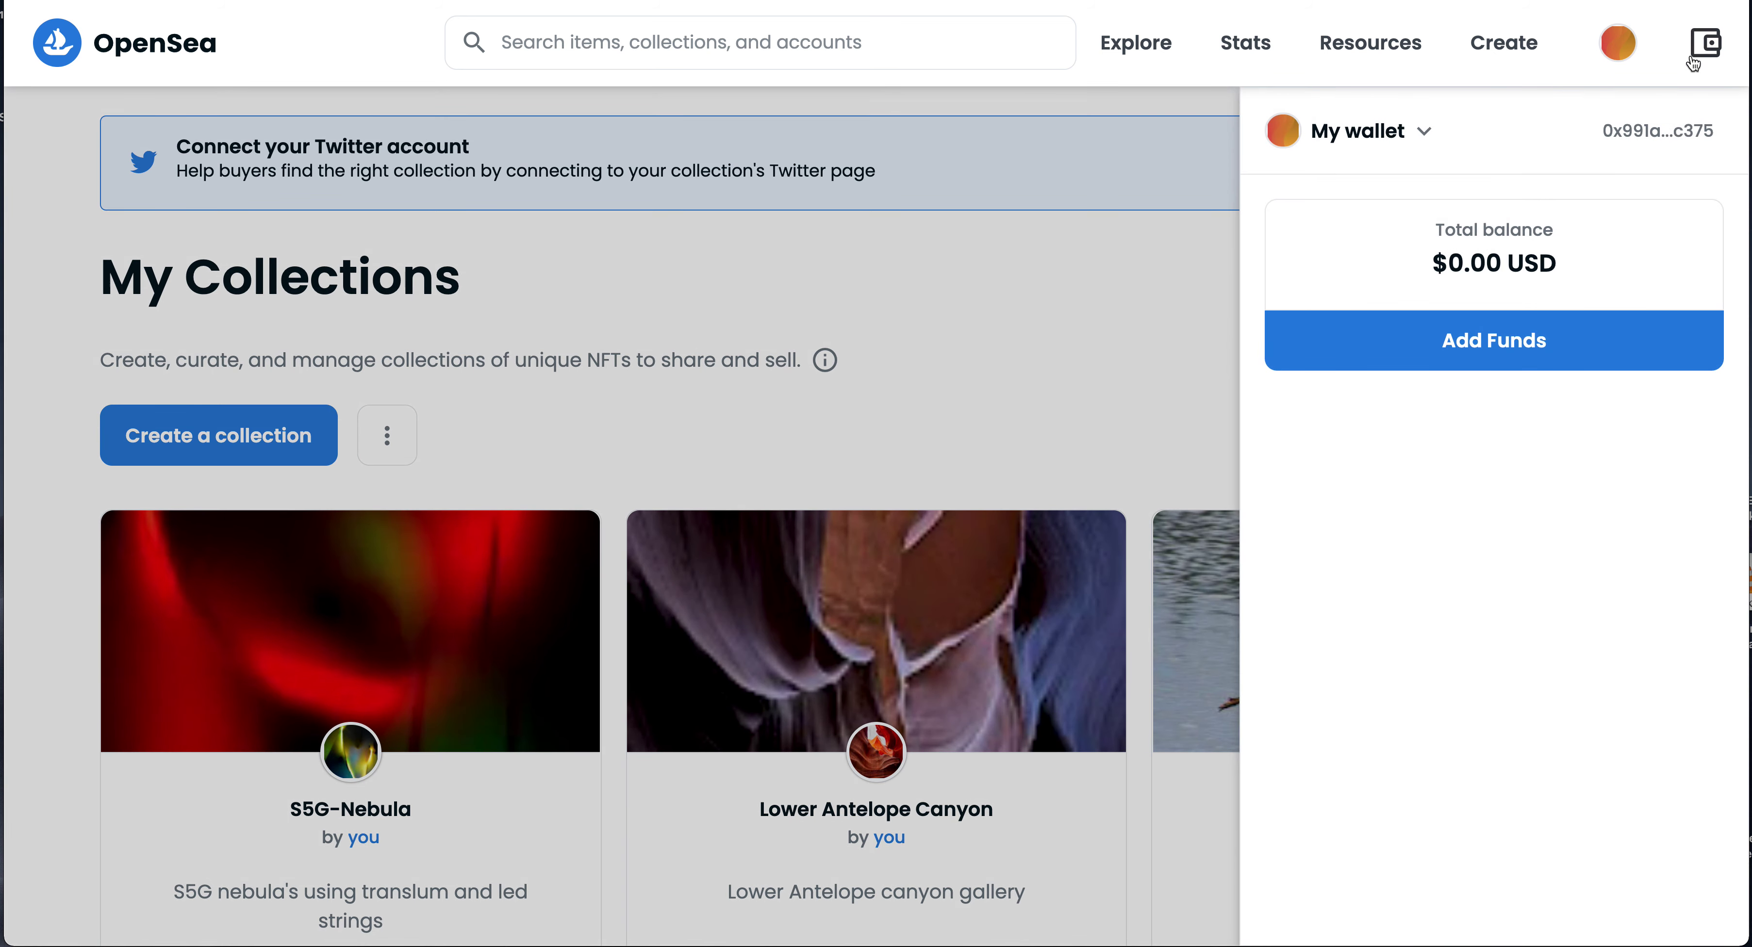
click(1664, 78)
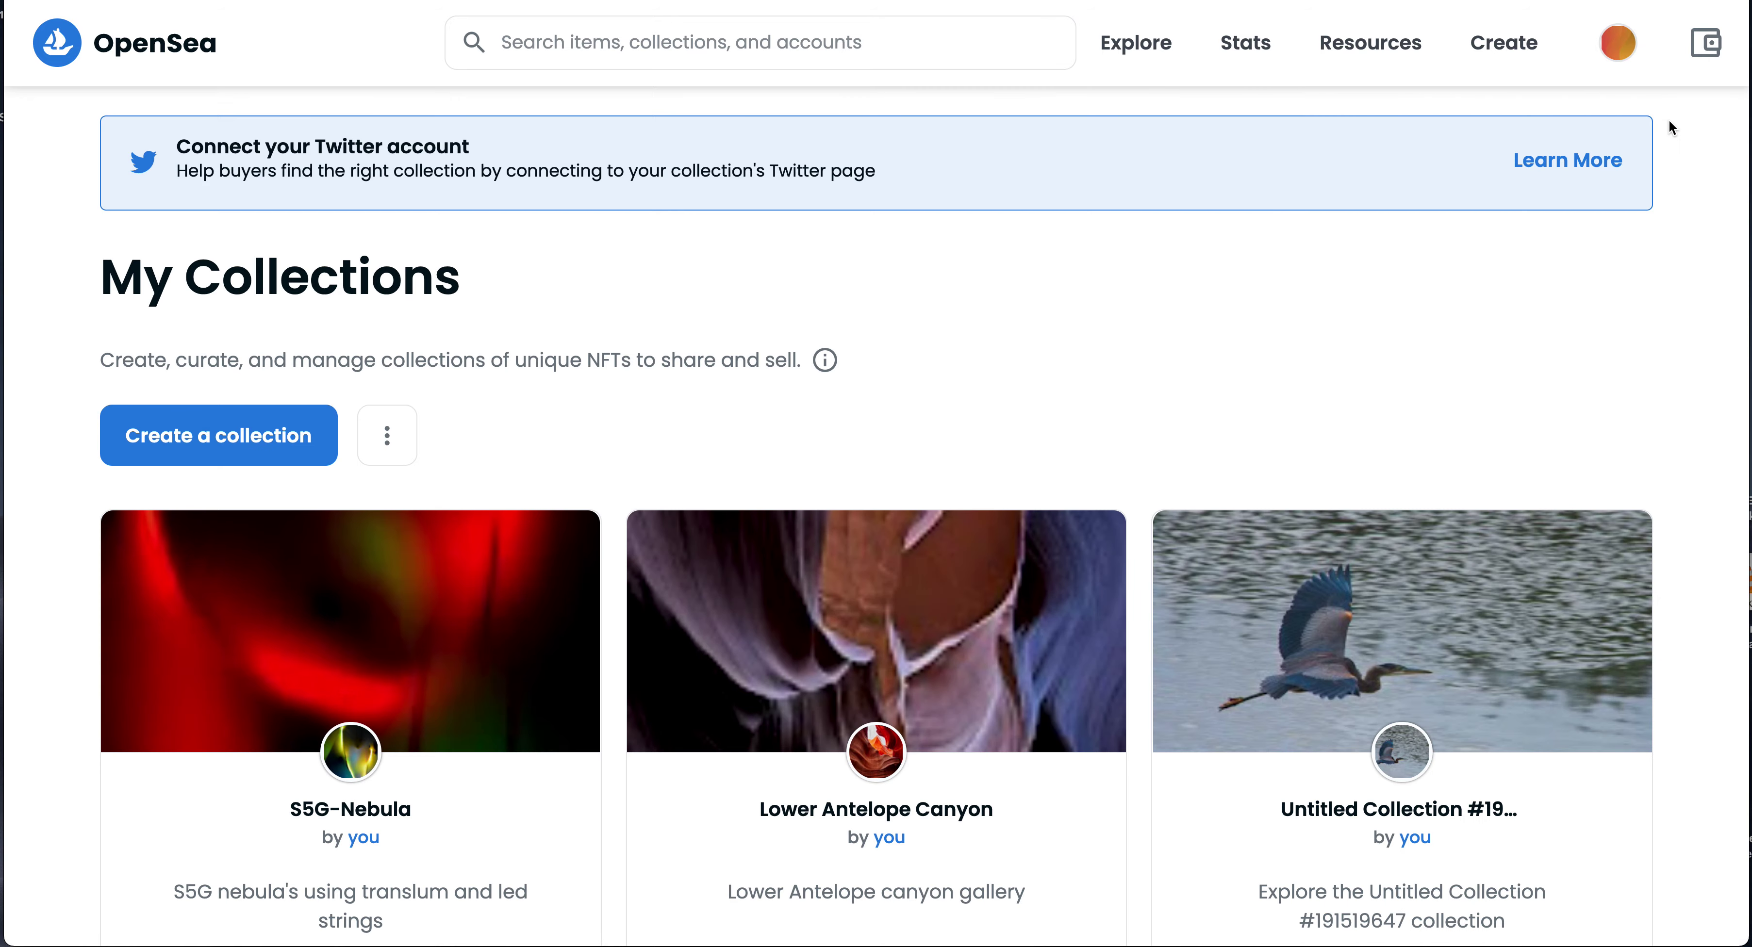
click(1703, 56)
click(1671, 134)
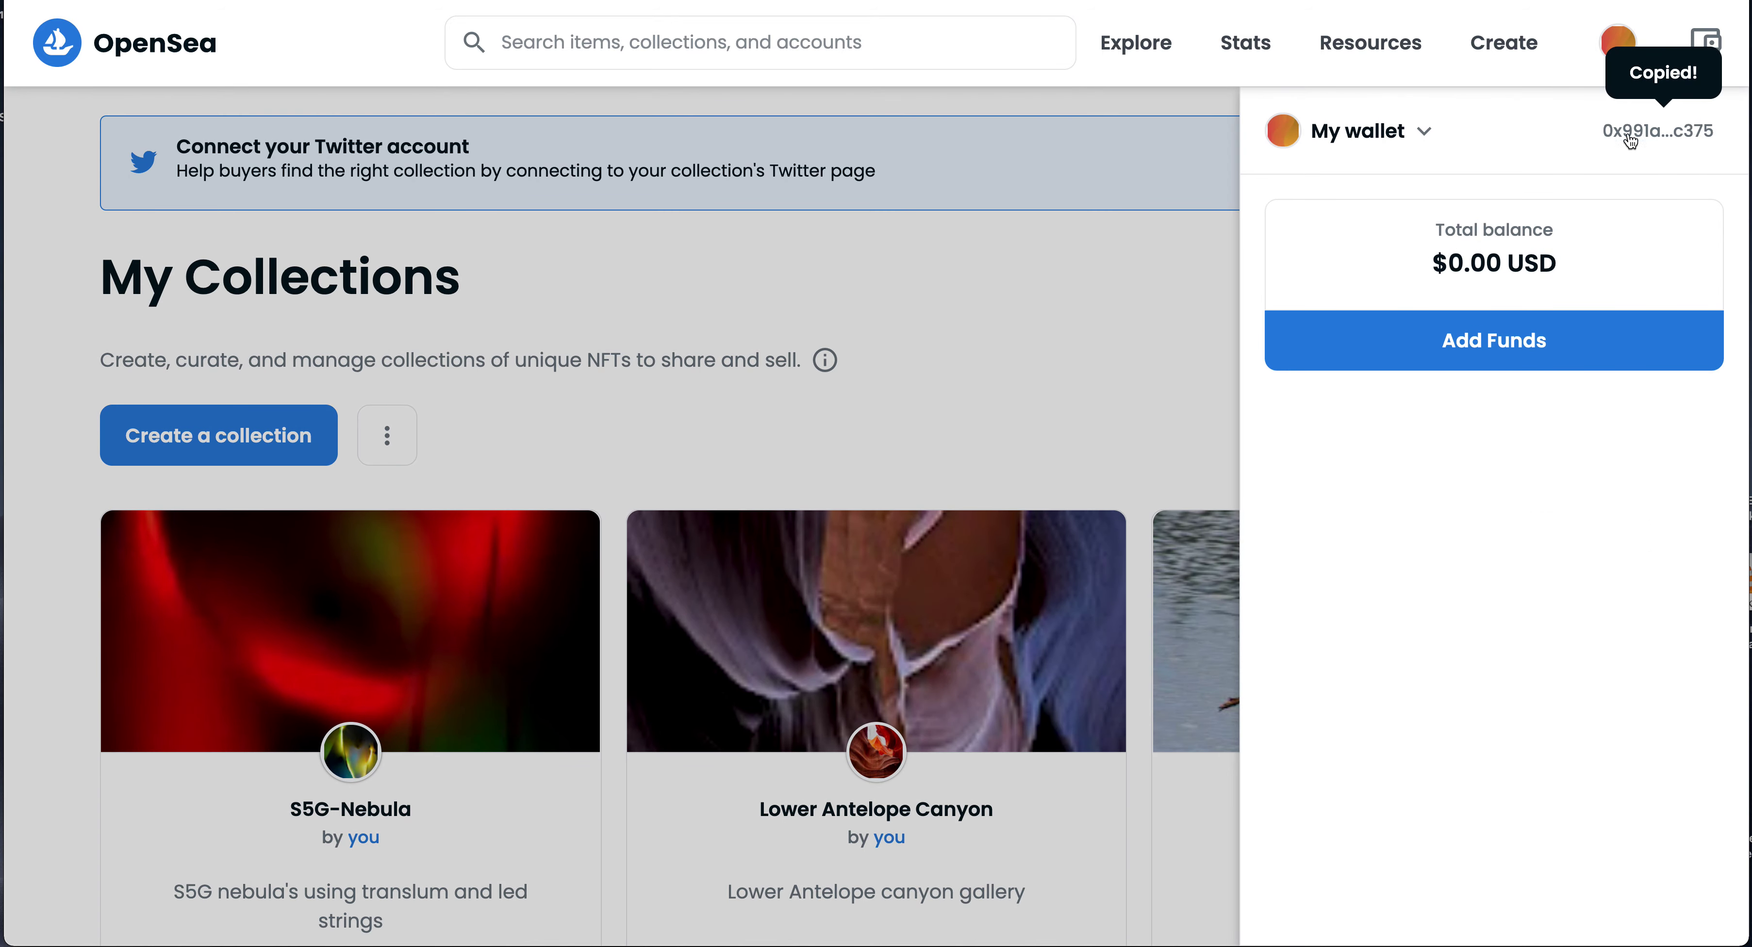
click(1170, 350)
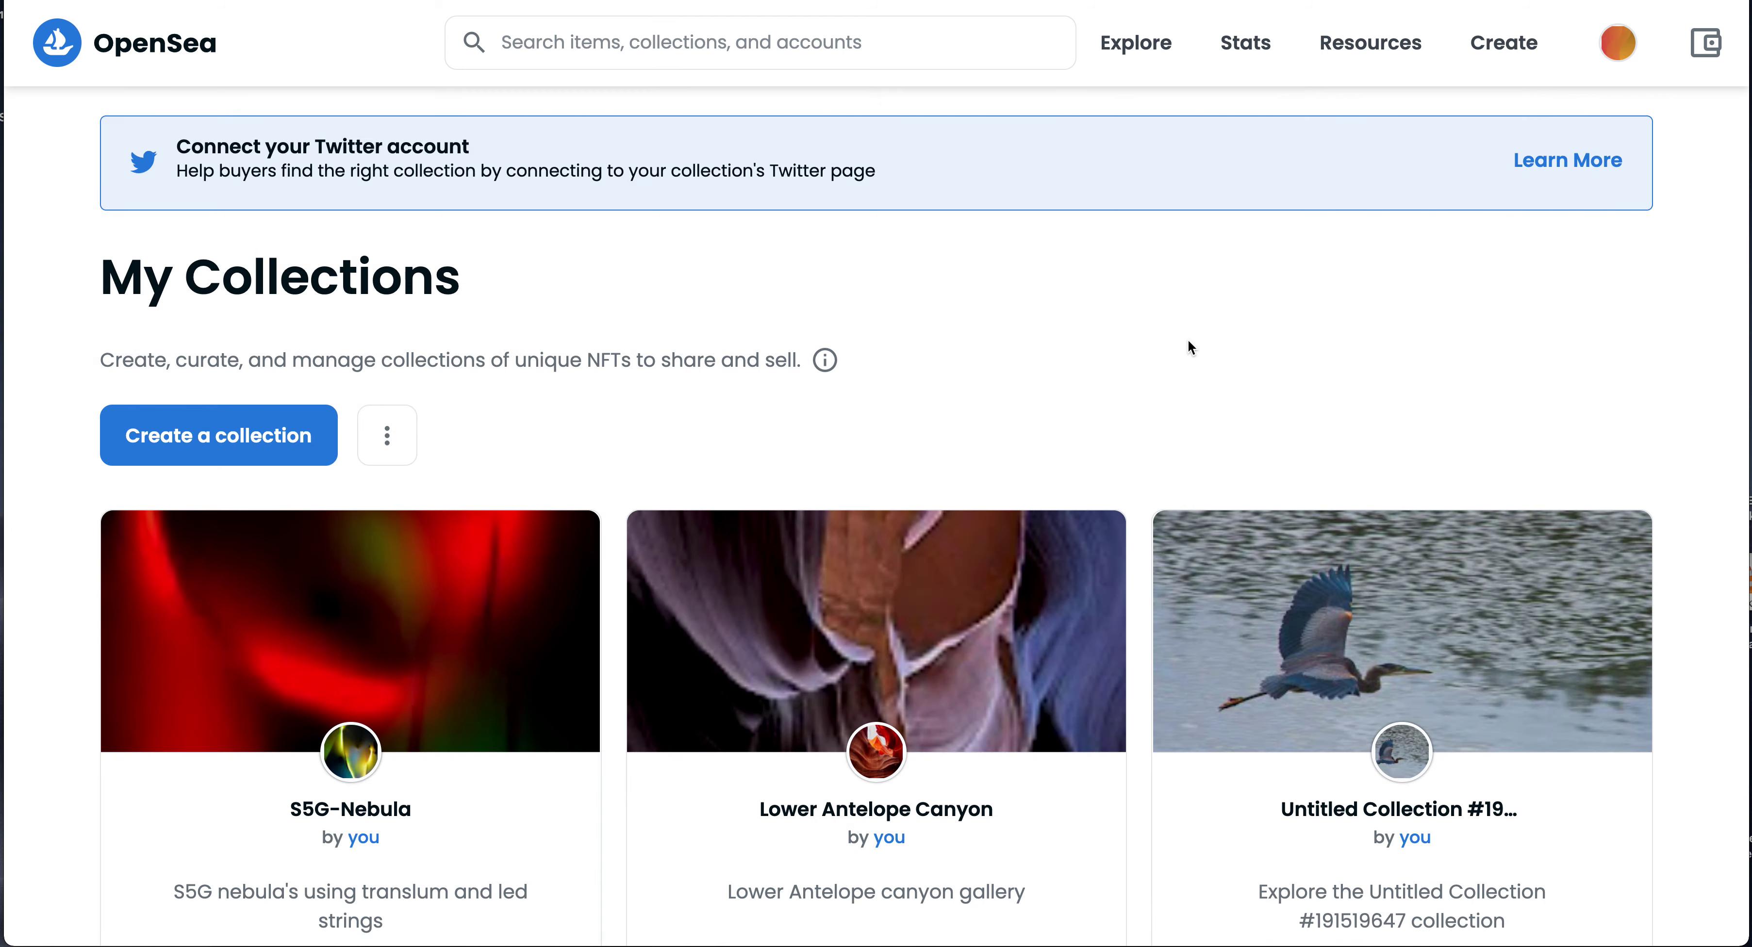
Step: Open My Collections again from the account options and examine the item counts of the collections
mouse_move(1609, 49)
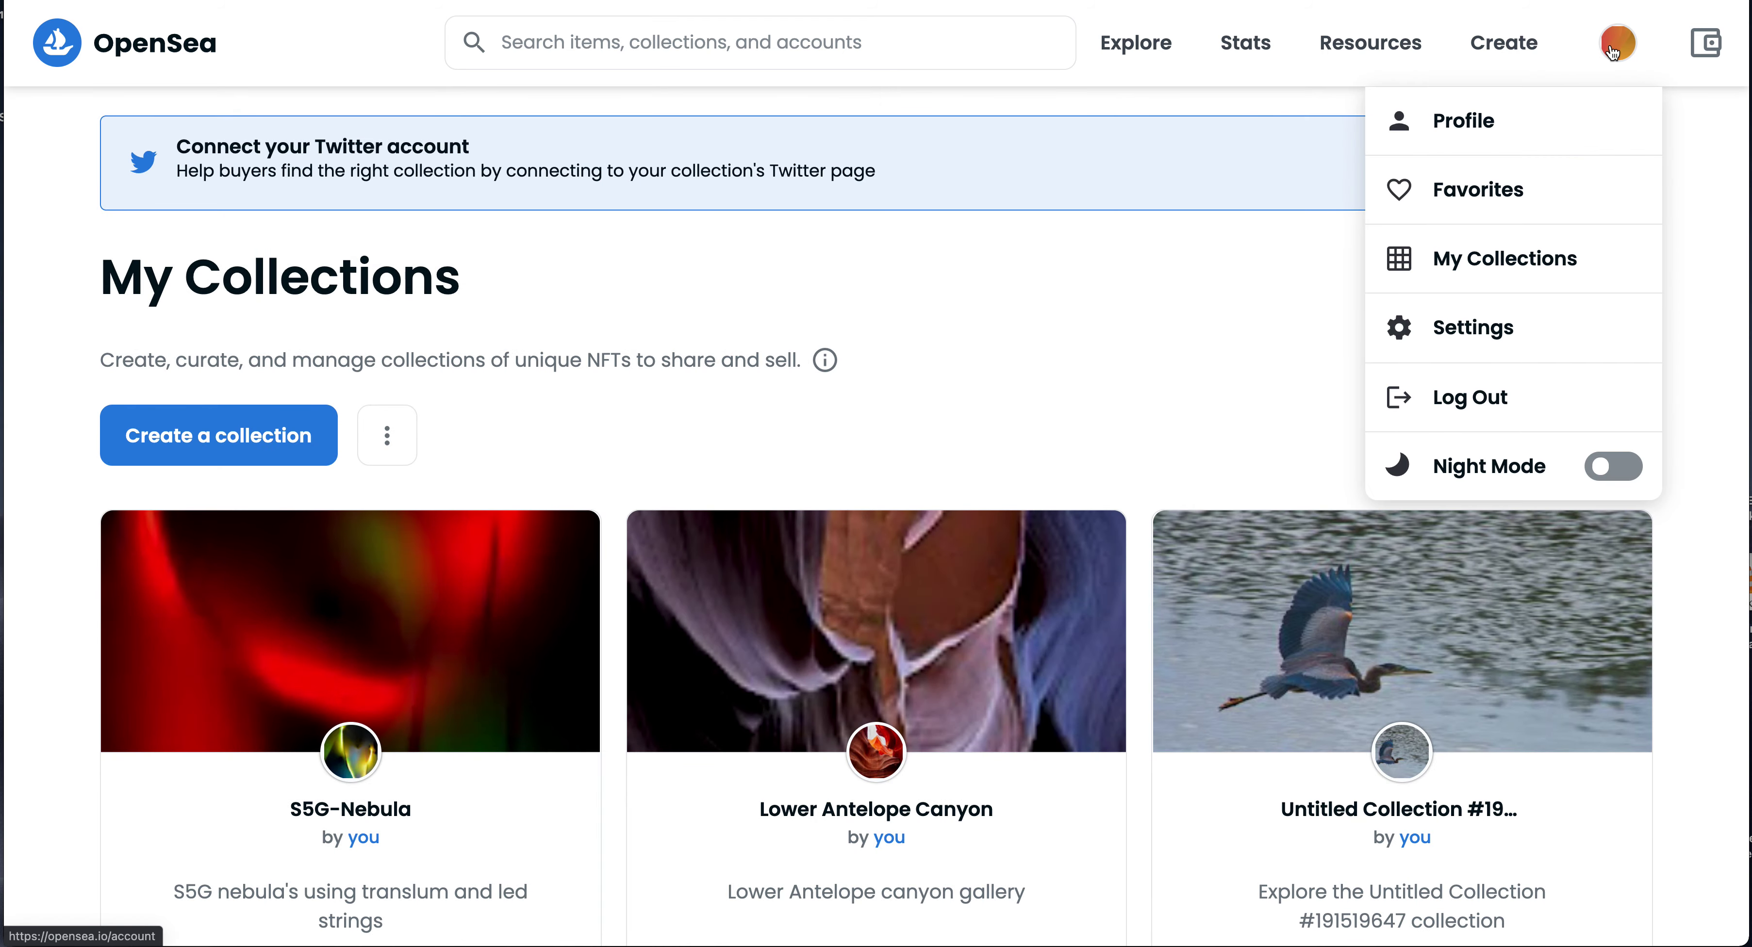
click(1489, 254)
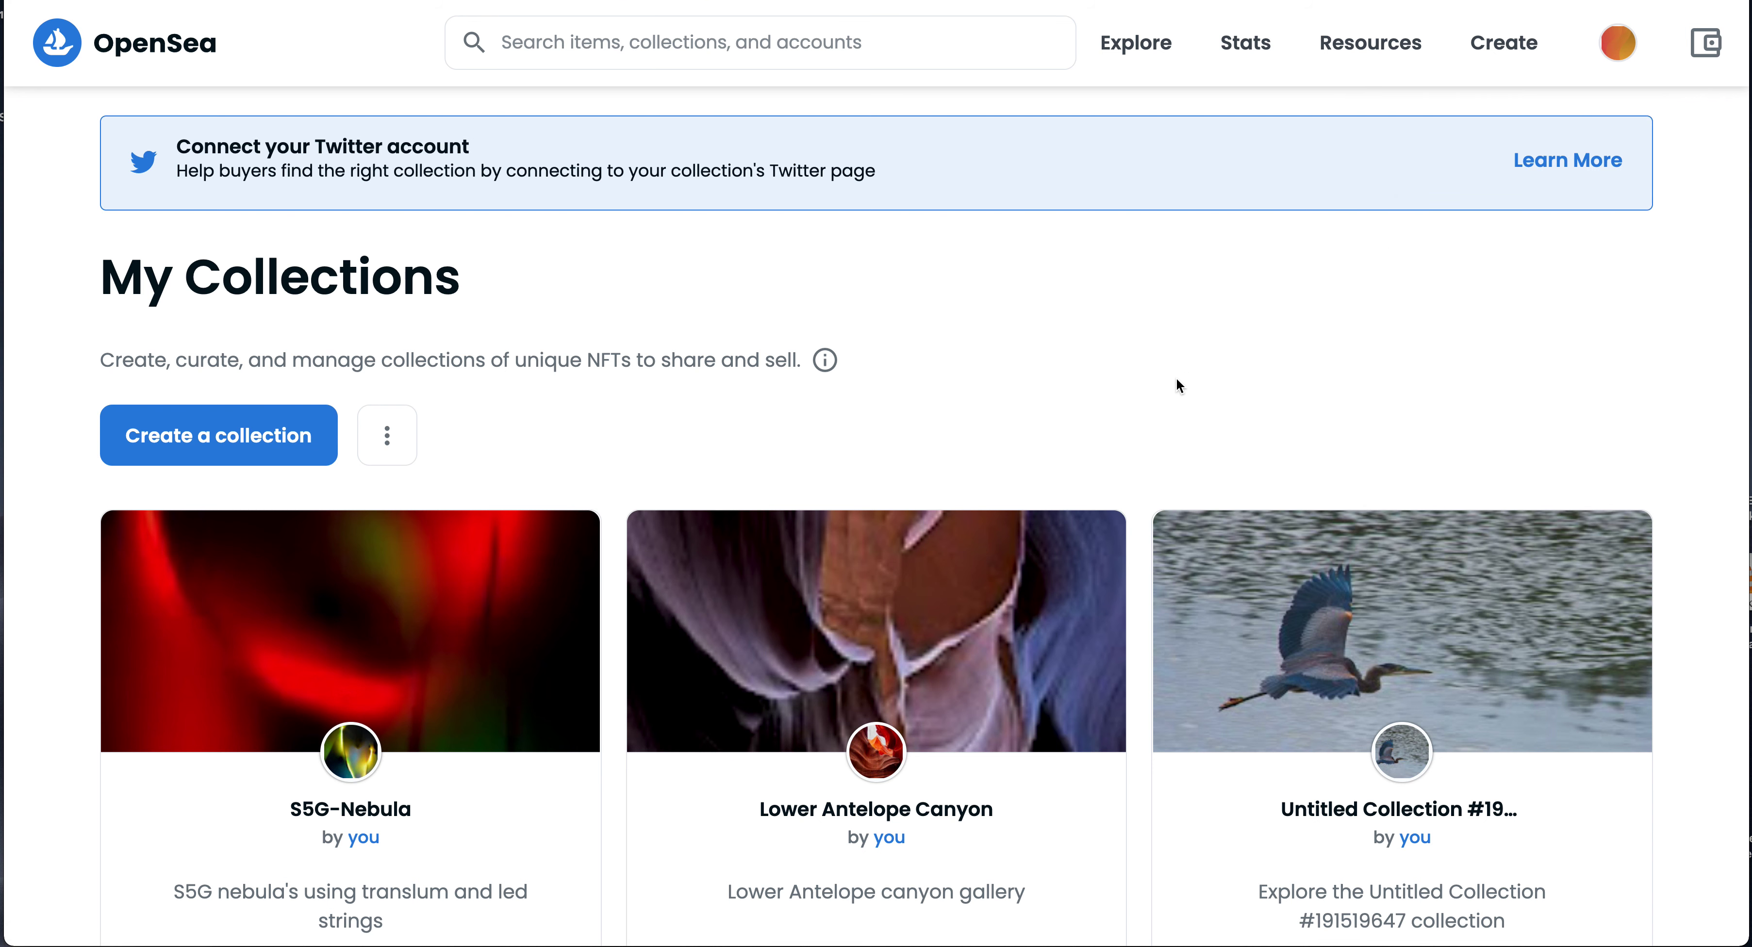
scroll(1285, 483, down, 3)
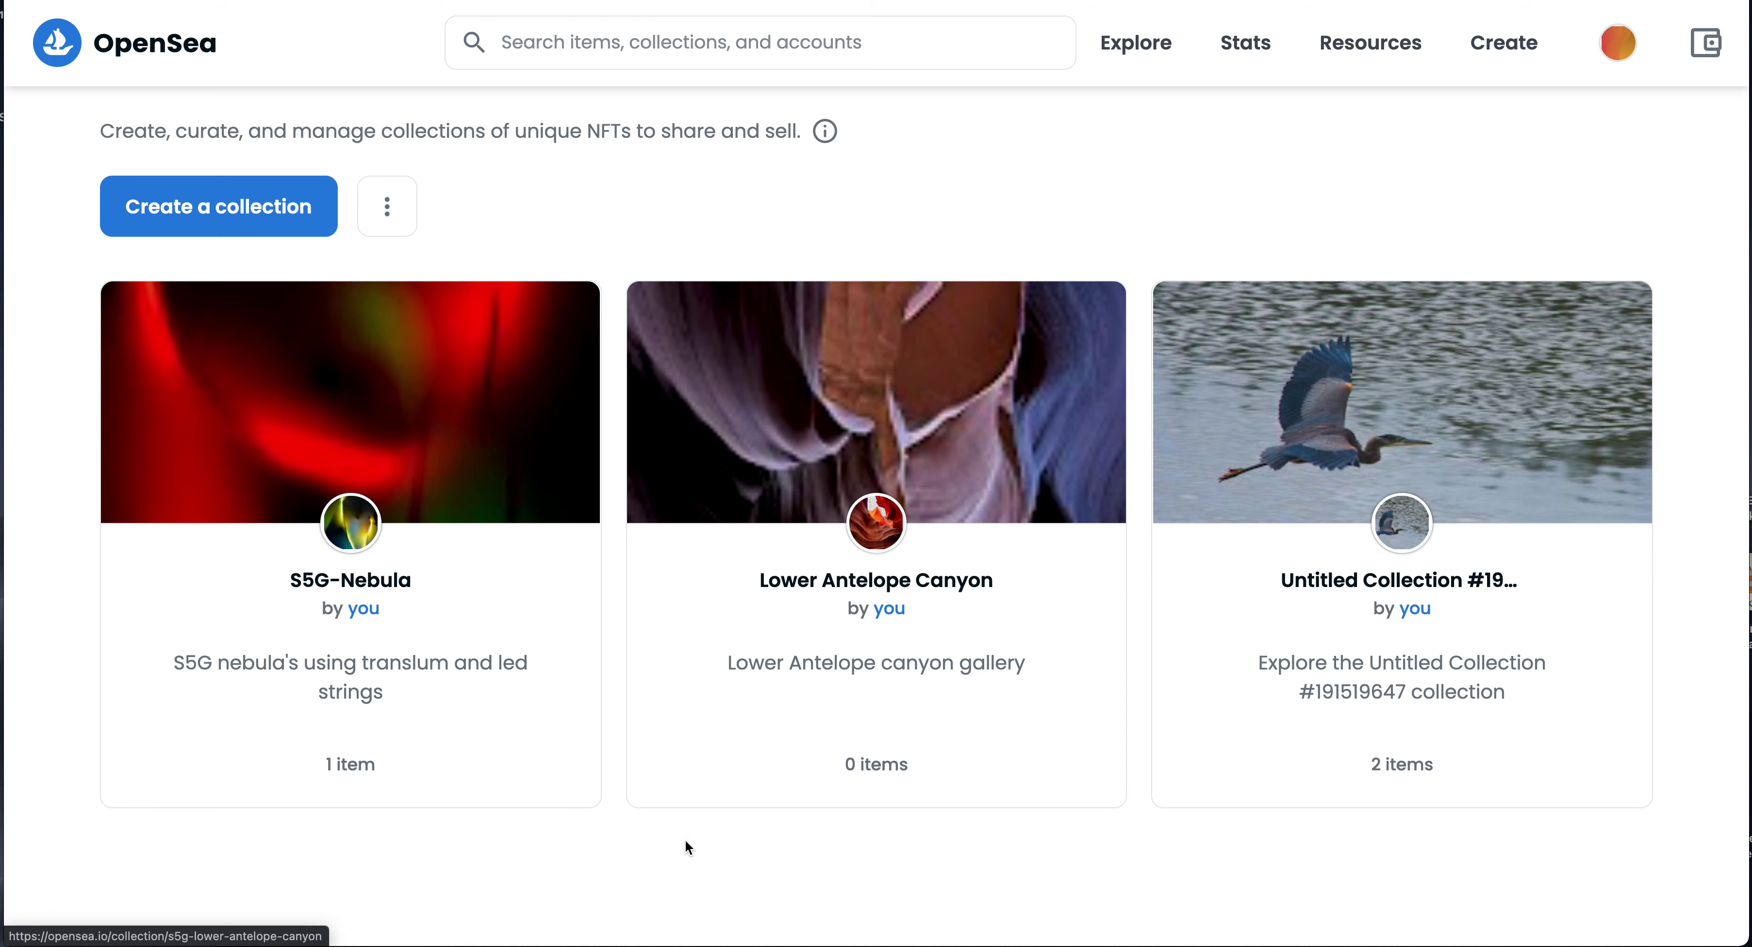
scroll(677, 853, up, 3)
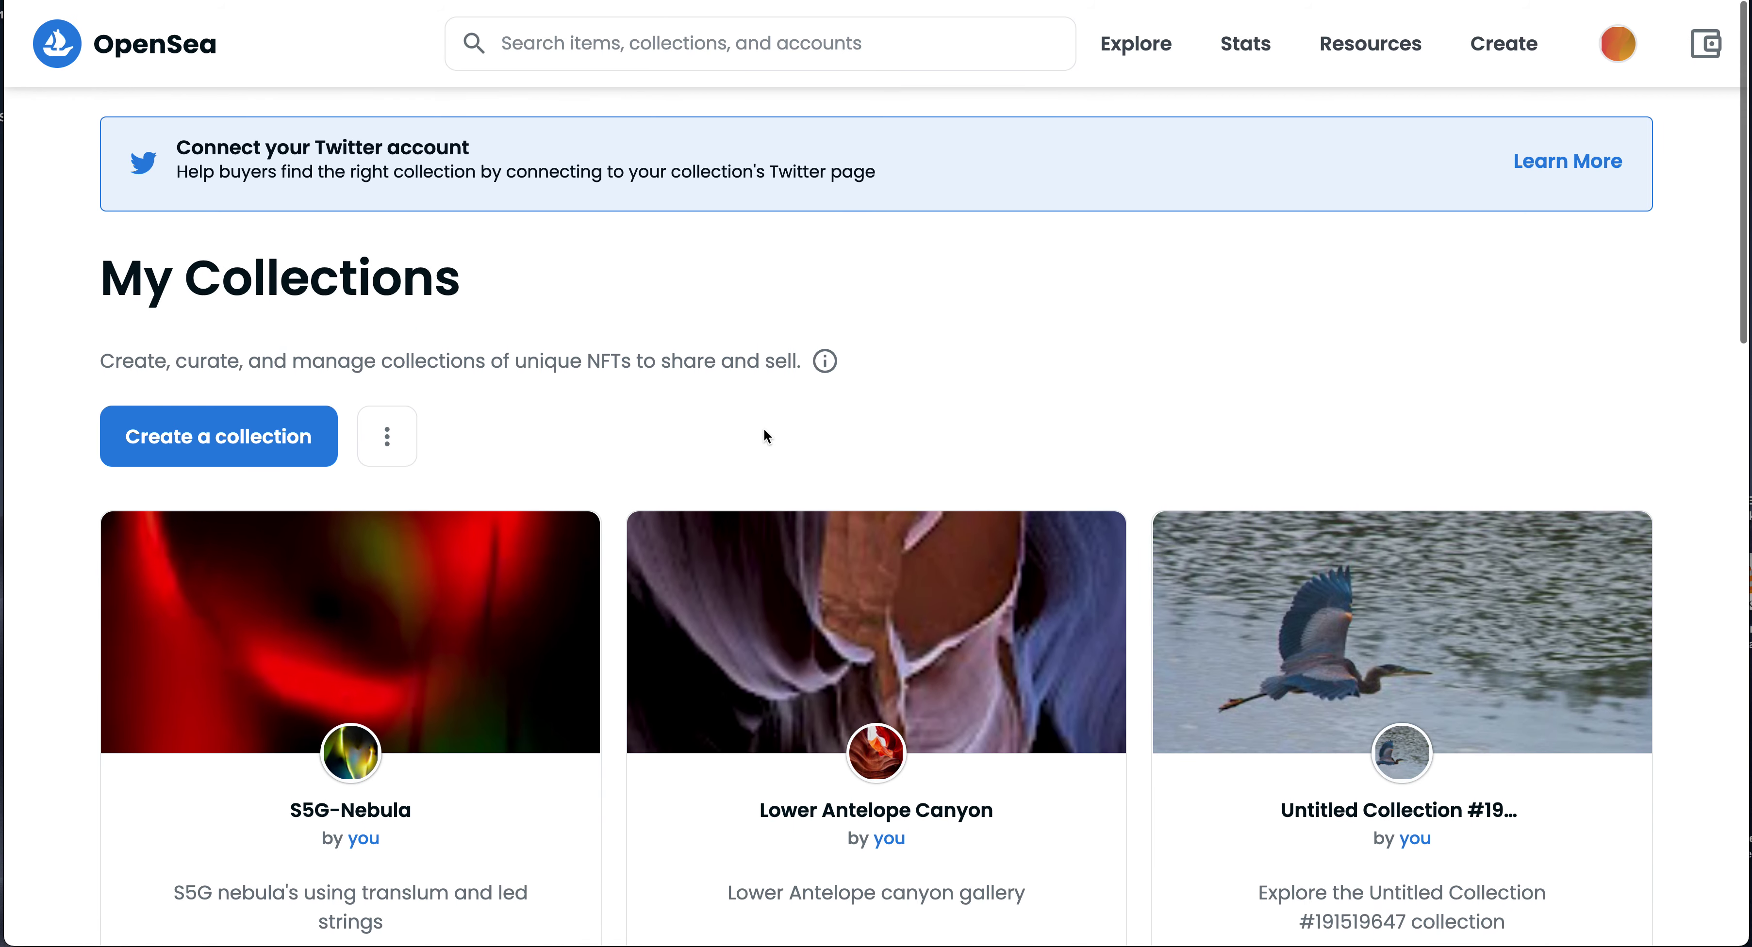